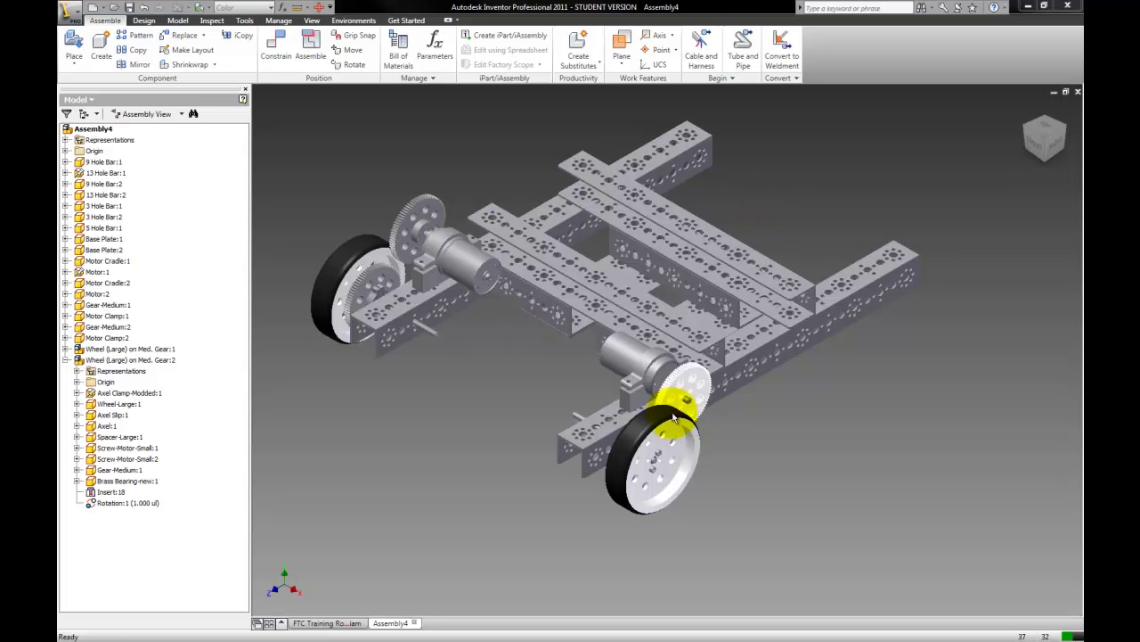
Mate the left gear hub face to the gear hub face beside the right wheel.
left_click(270, 61)
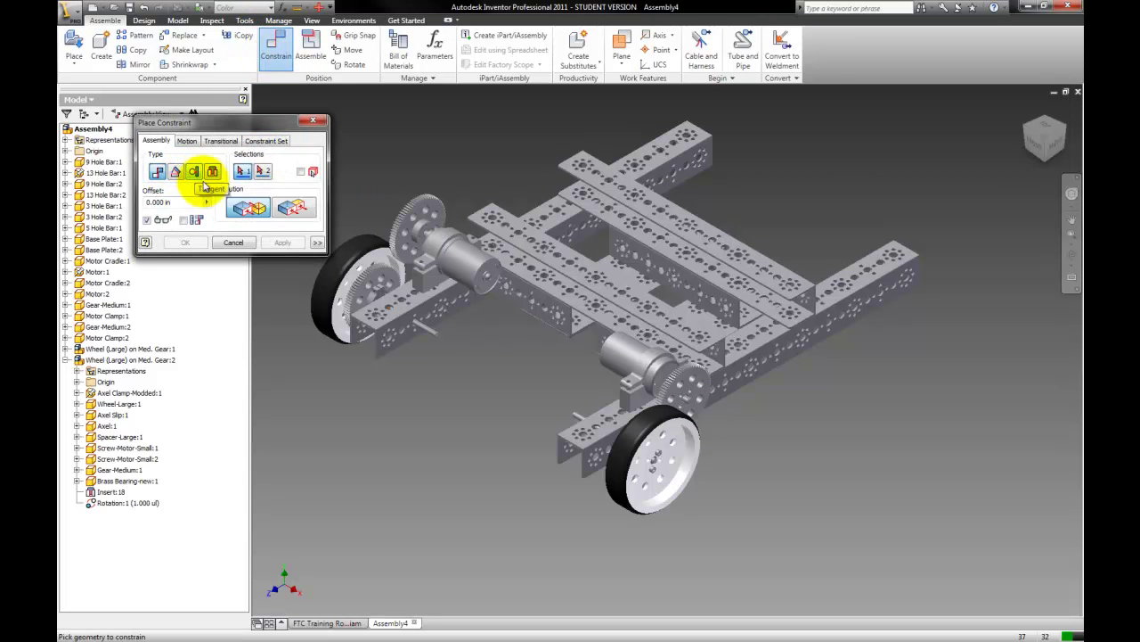
scroll(426, 234, "up", 5)
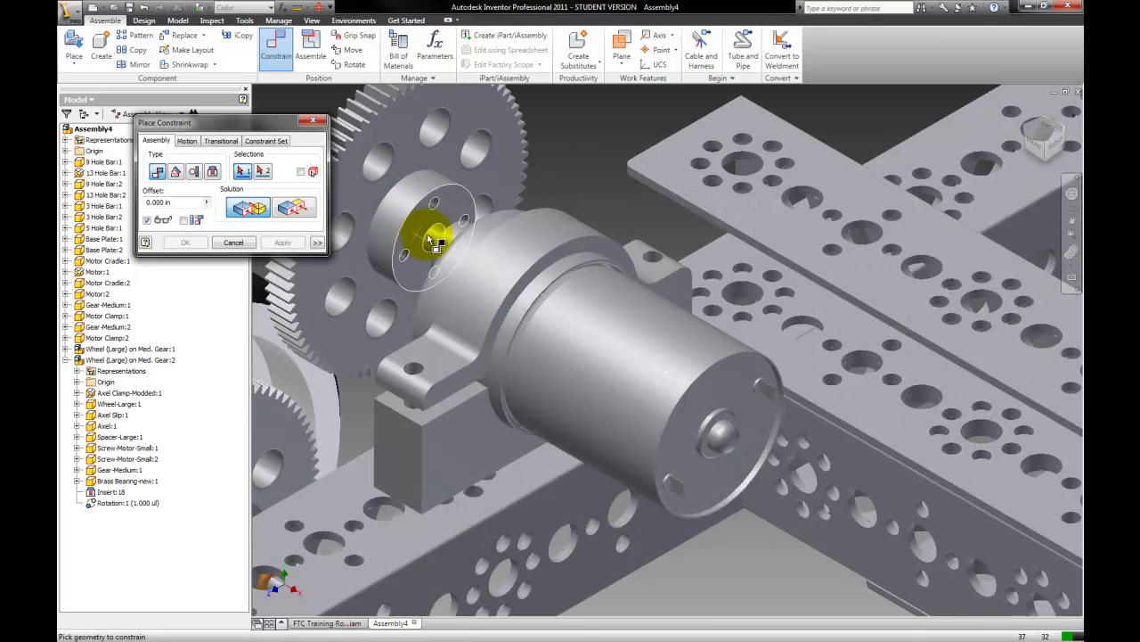
left_click(434, 238)
scroll(428, 245, "down", 6)
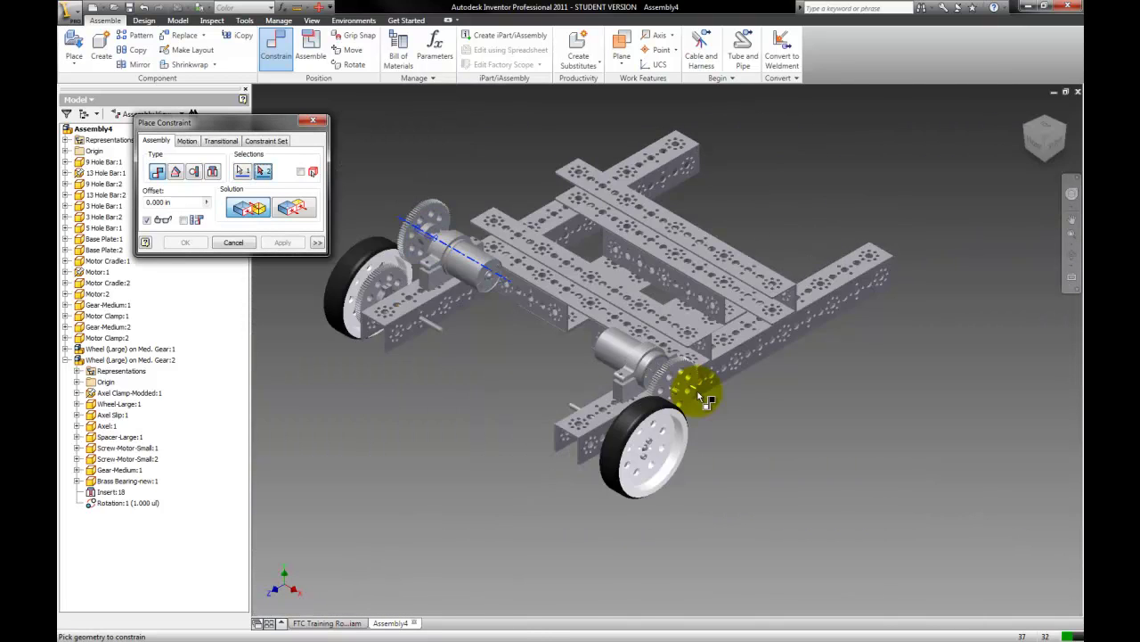
scroll(672, 395, "up", 6)
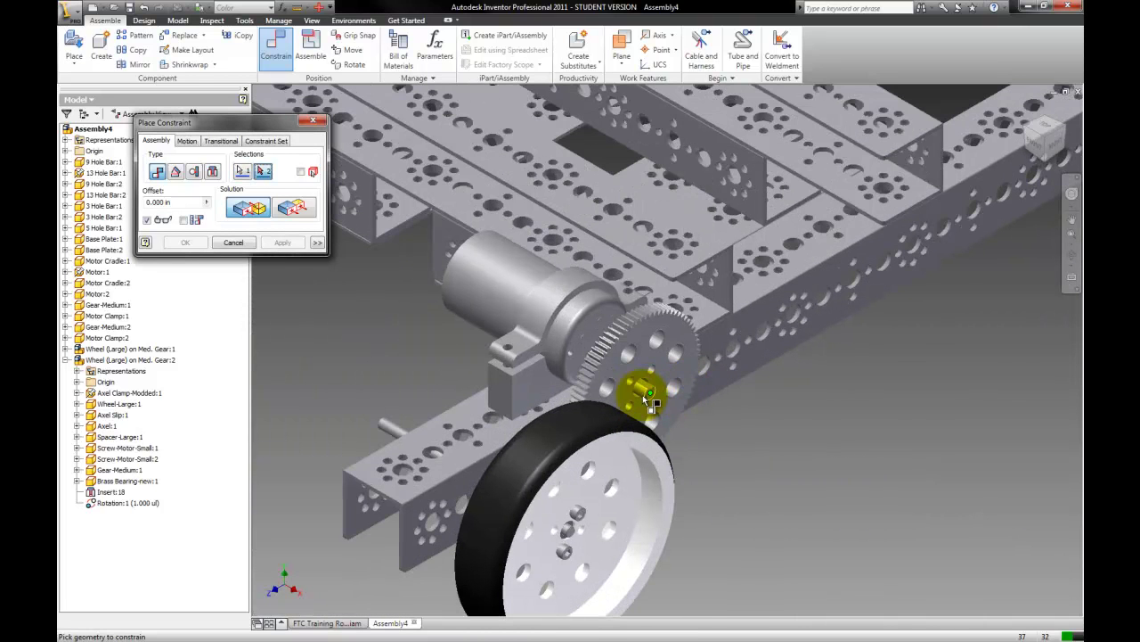
scroll(651, 401, "up", 5)
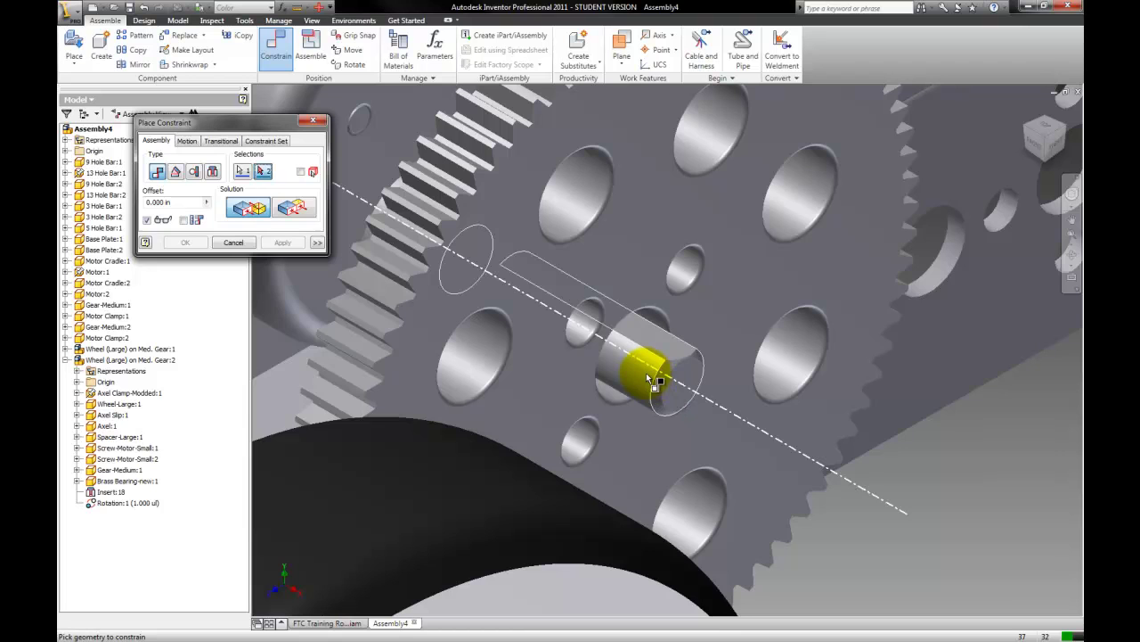
left_click(645, 372)
scroll(645, 371, "down", 6)
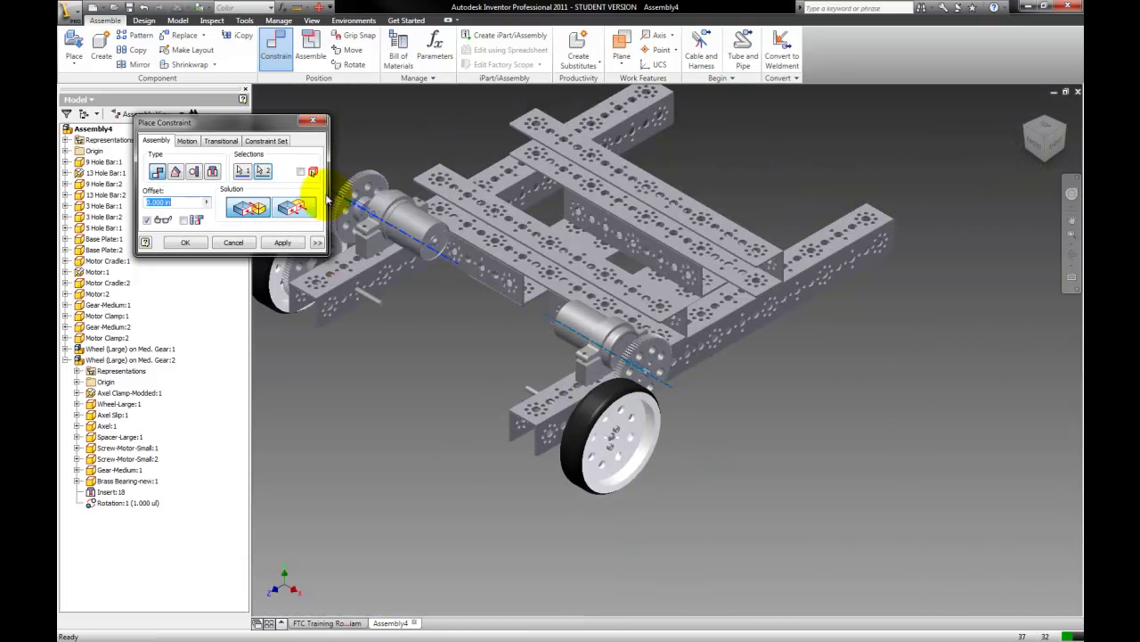
scroll(303, 200, "down", 4)
left_click(285, 242)
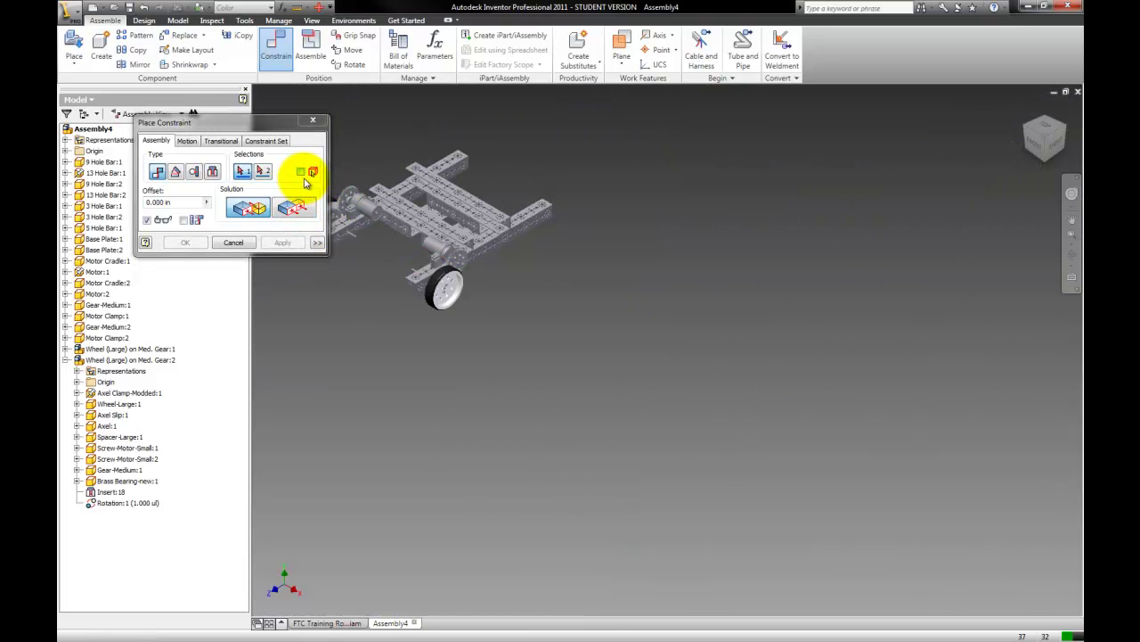
left_click(232, 243)
scroll(332, 181, "up", 5)
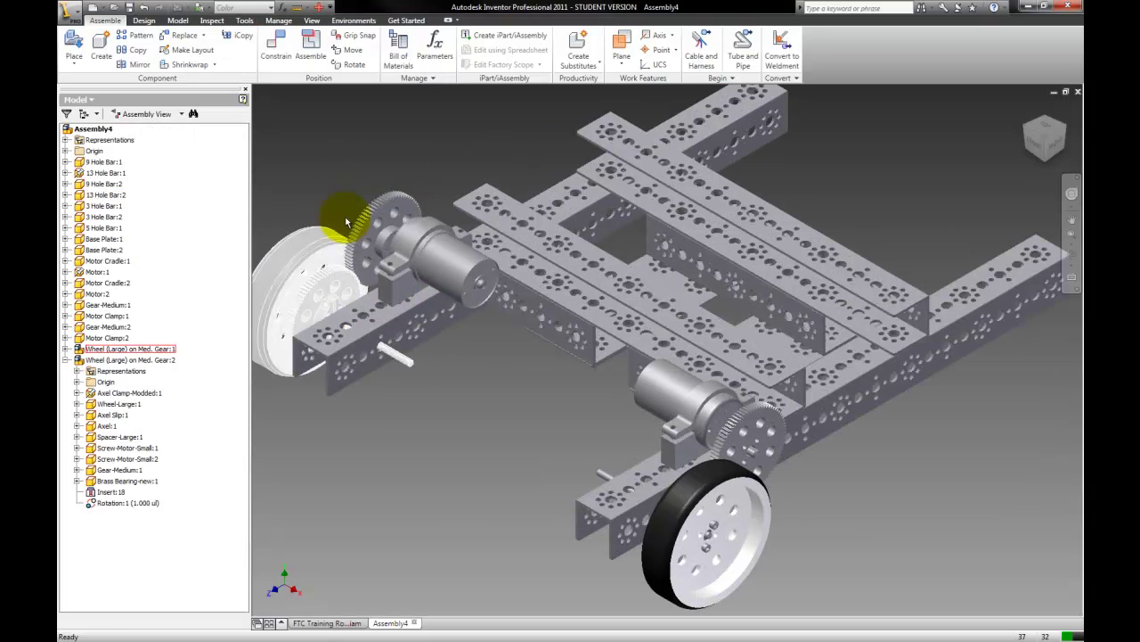
Add a reversed 1:1 motion constraint from the large gear to the small gear.
key("c")
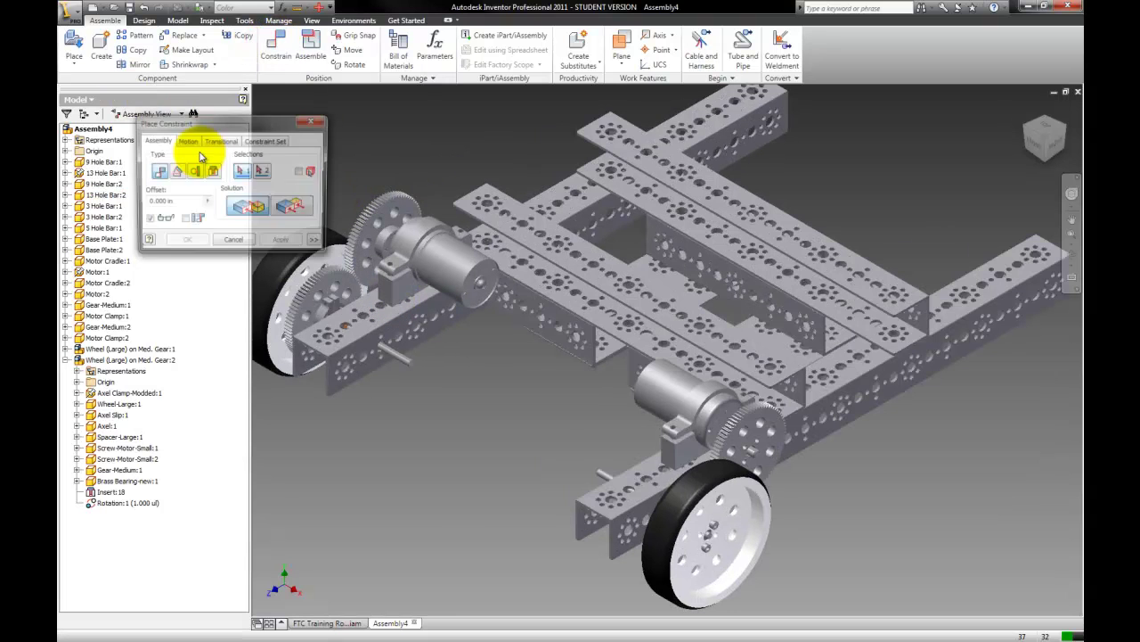
left_click(186, 140)
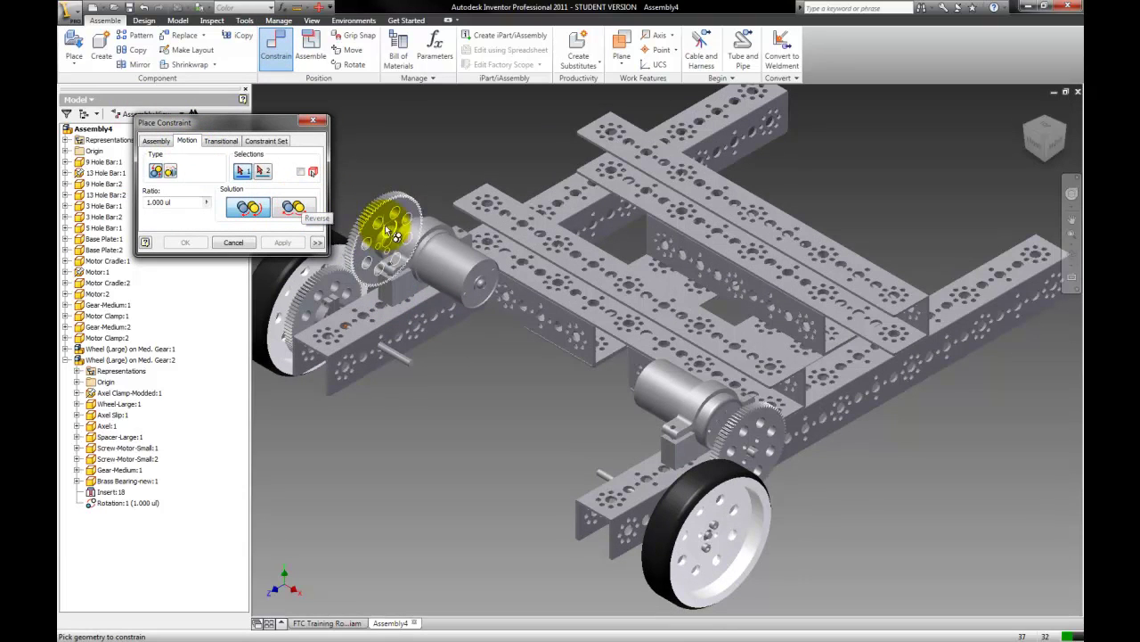
left_click(383, 217)
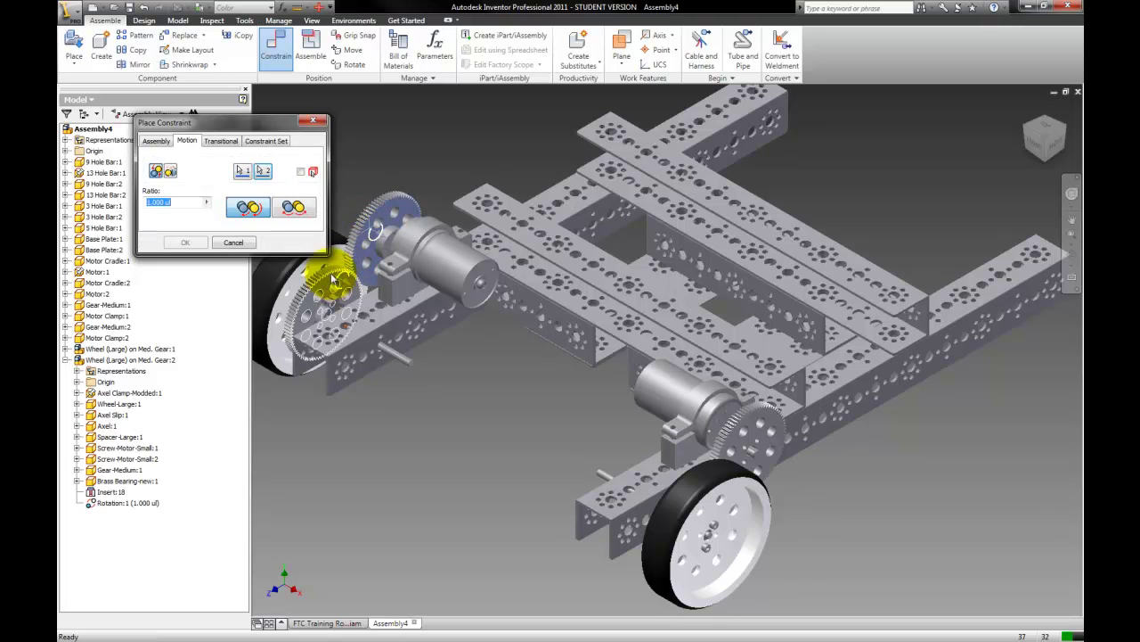
left_click(331, 281)
left_click(287, 213)
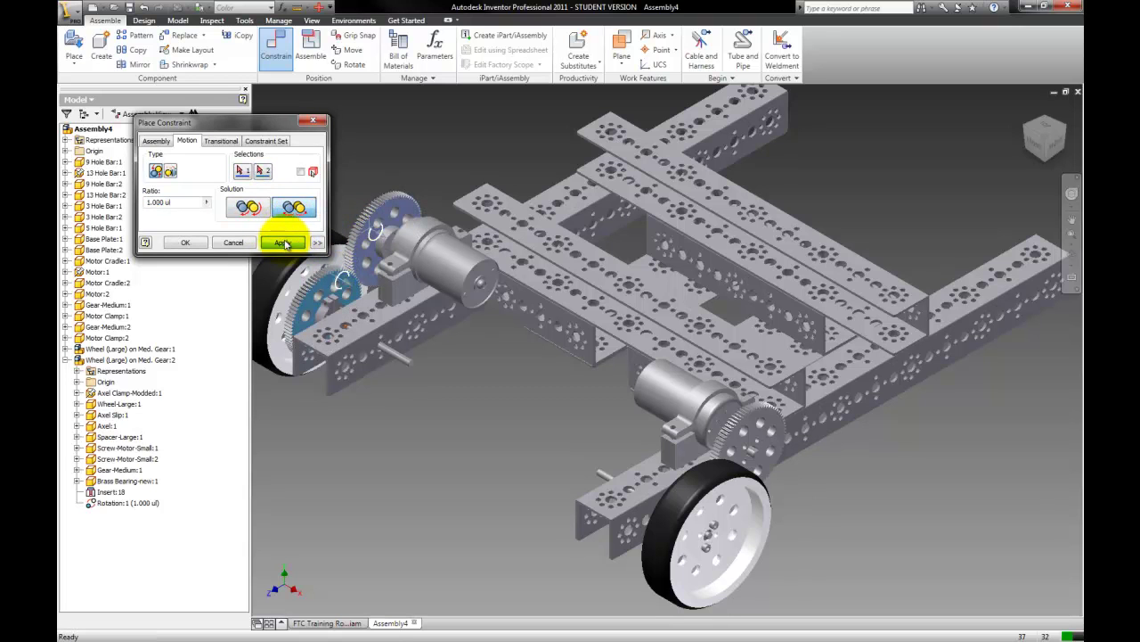
left_click(233, 242)
Select the left and right wheels, then clear the selection.
left_click(306, 255)
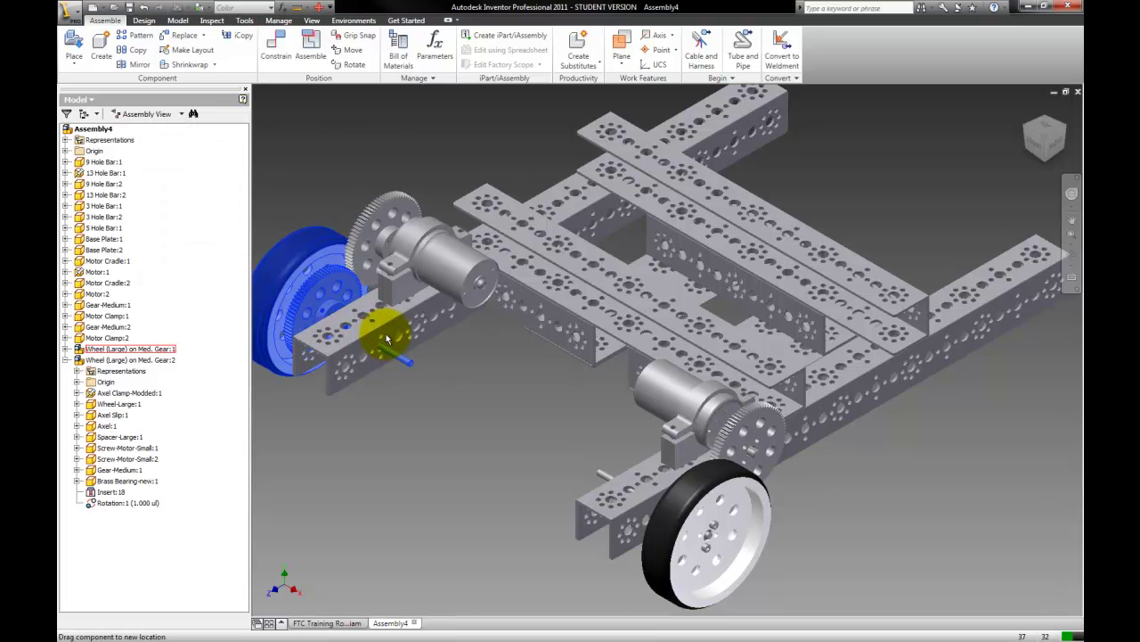
left_click(726, 481)
left_click(891, 486)
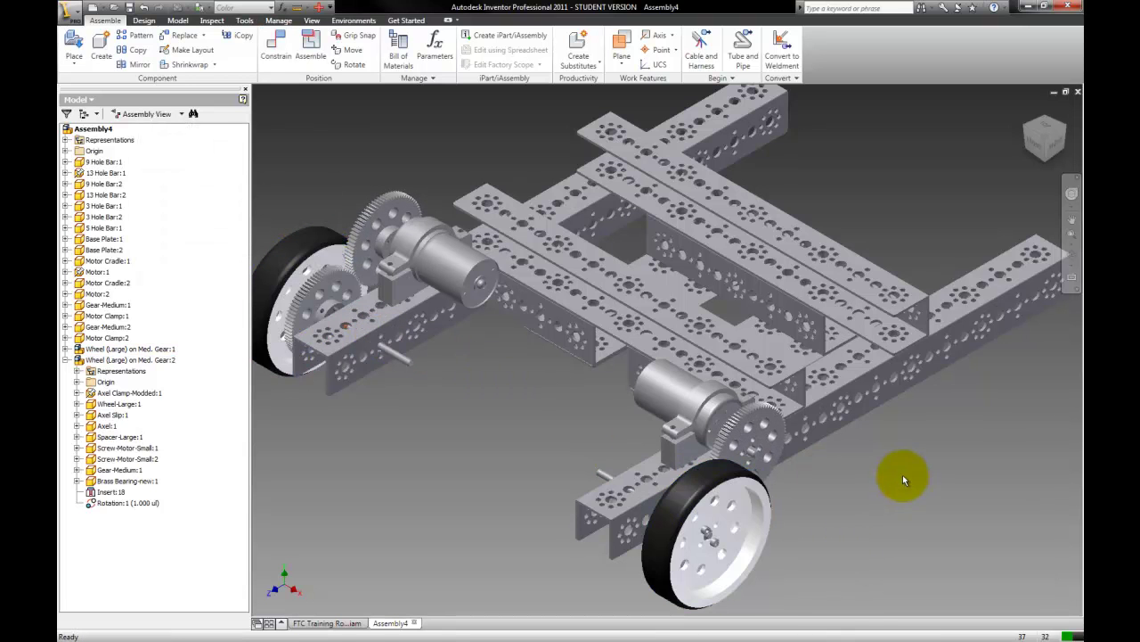
scroll(909, 438, "down", 3)
scroll(992, 415, "up", 5)
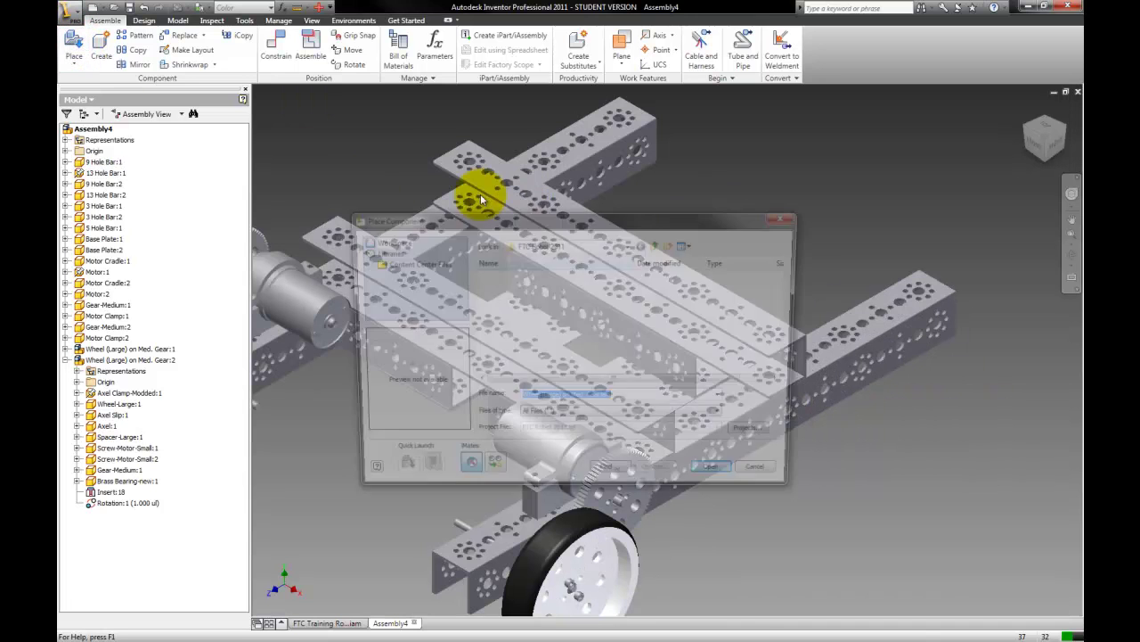
Choose Axel End.iam from the part files for placement.
left_click(532, 332)
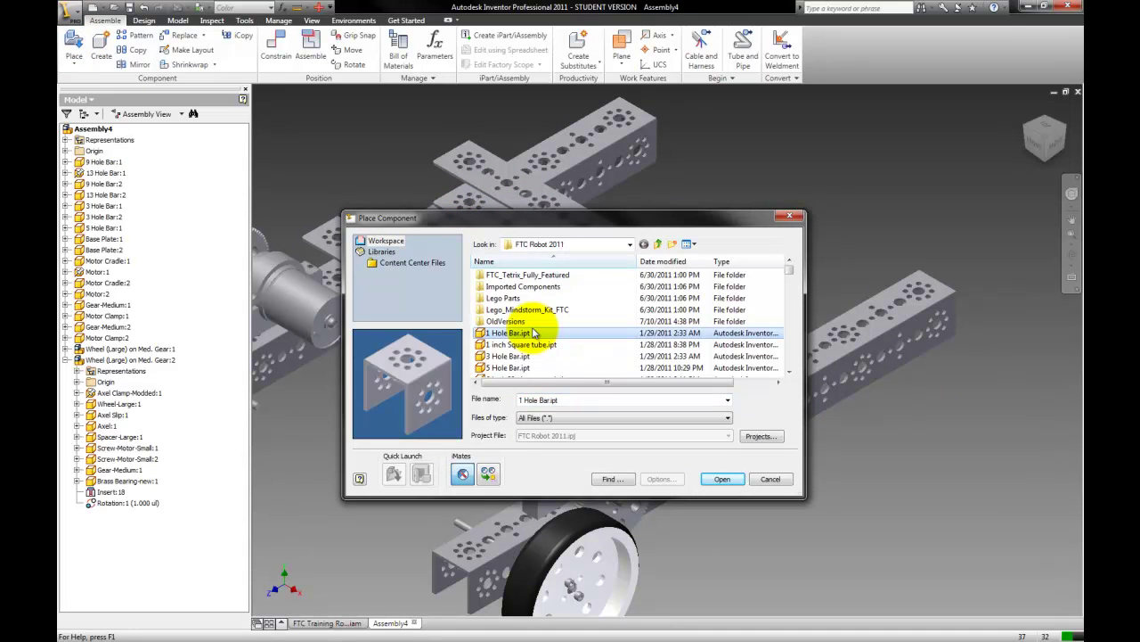
key("Down")
key("Down")
key("Down")
key("Down")
key("Down")
key("Down")
key("Down")
key("Down")
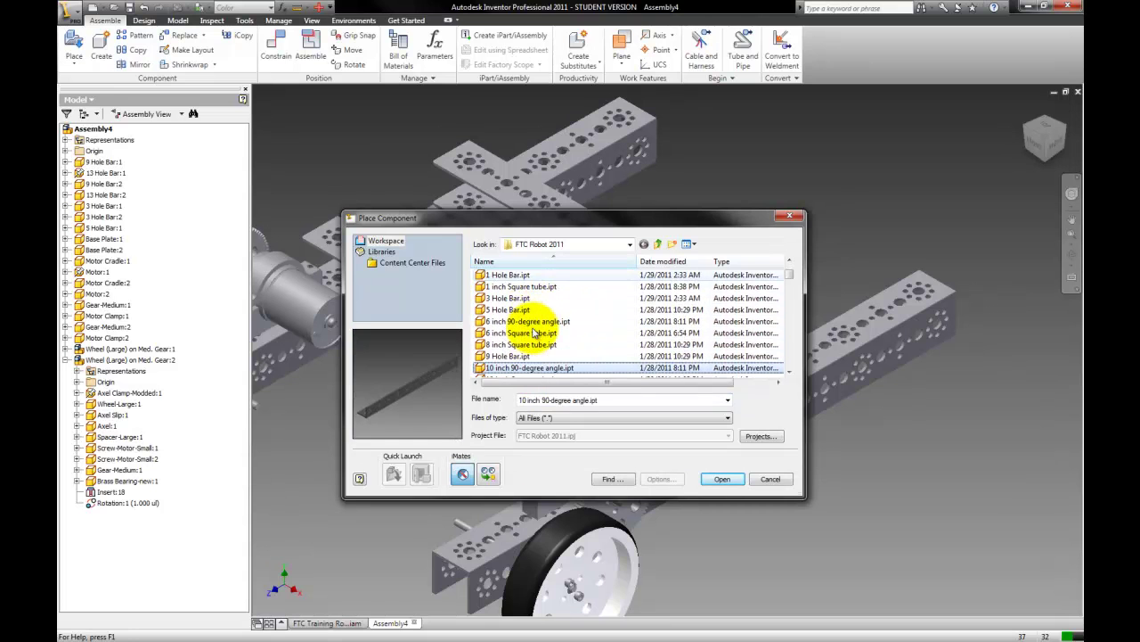
key("Down")
key("Down")
key("Down")
key("Down")
key("Down")
key("Down")
key("Down")
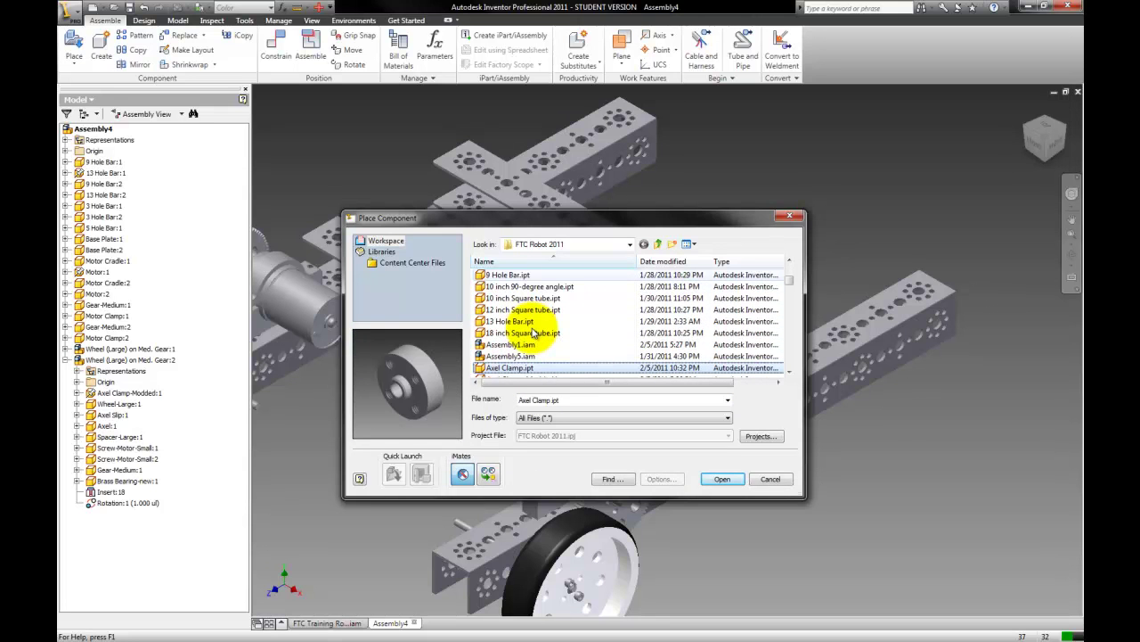
key("Down")
key("Down")
key("Down")
key("Down")
key("Up")
key("Up")
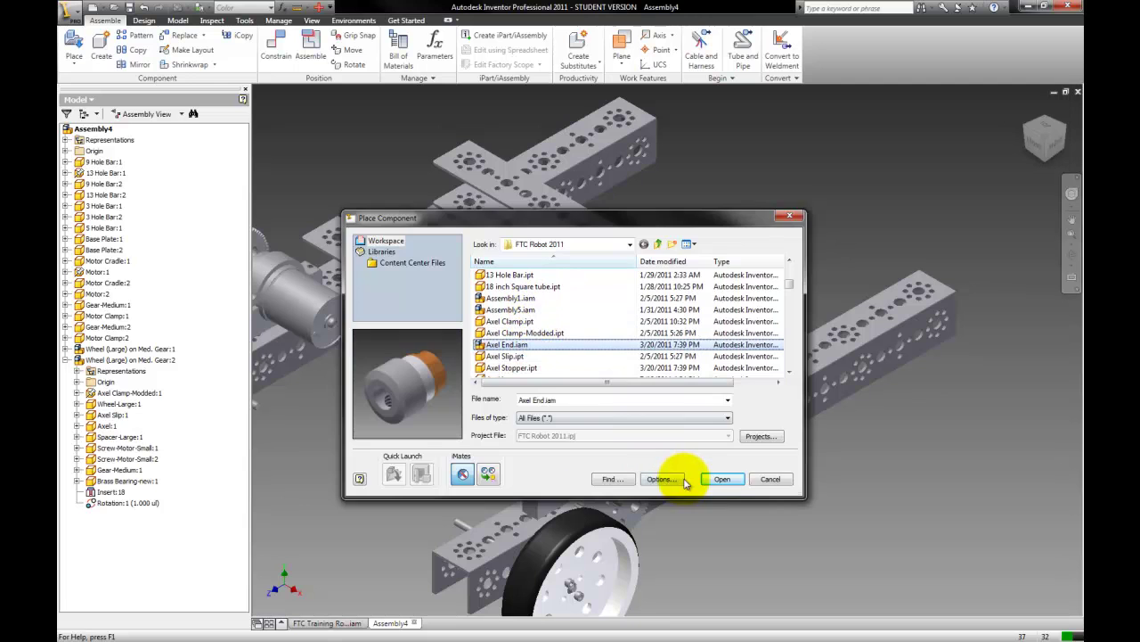
left_click(721, 478)
Drop the Axel End copies beside the chassis and finish placing them.
scroll(301, 431, "up", 2)
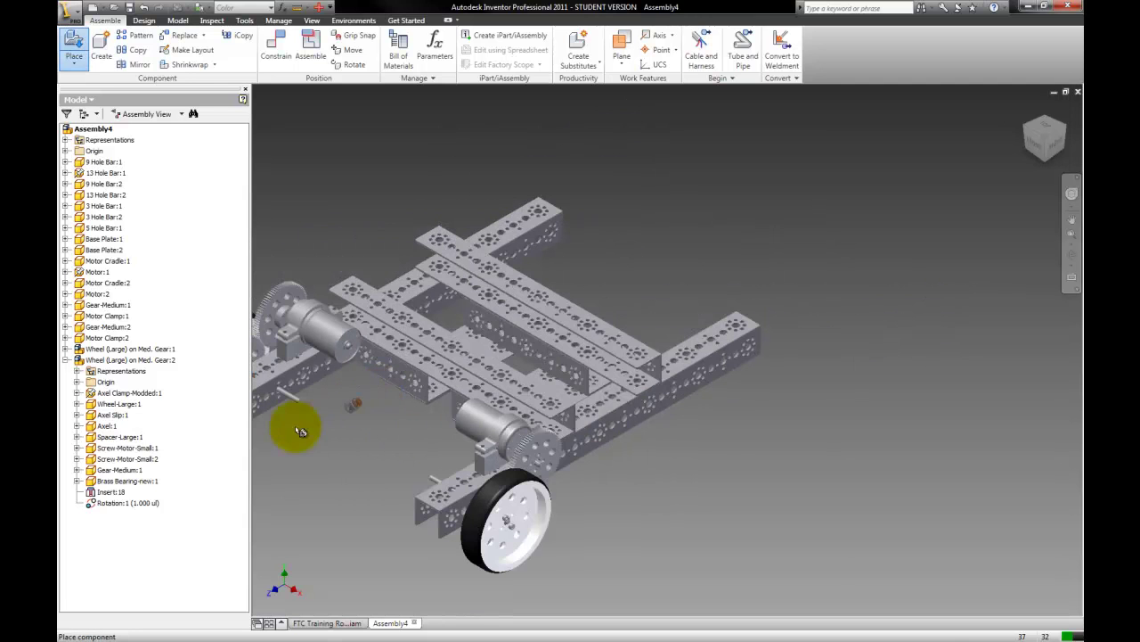
left_click(299, 410)
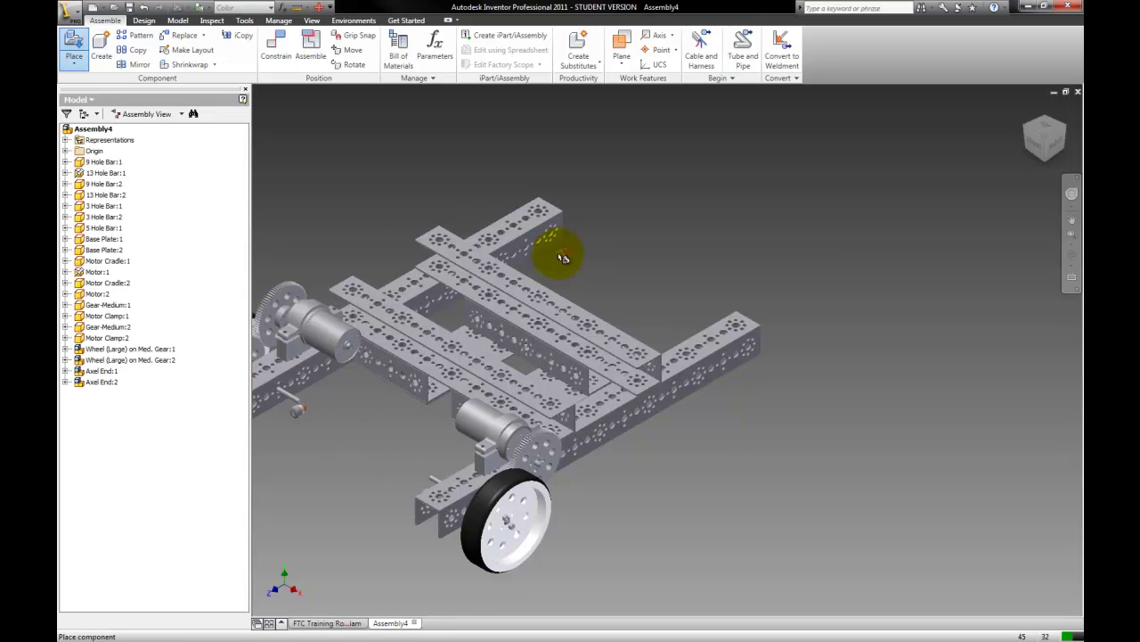
left_click(644, 314)
right_click(662, 229)
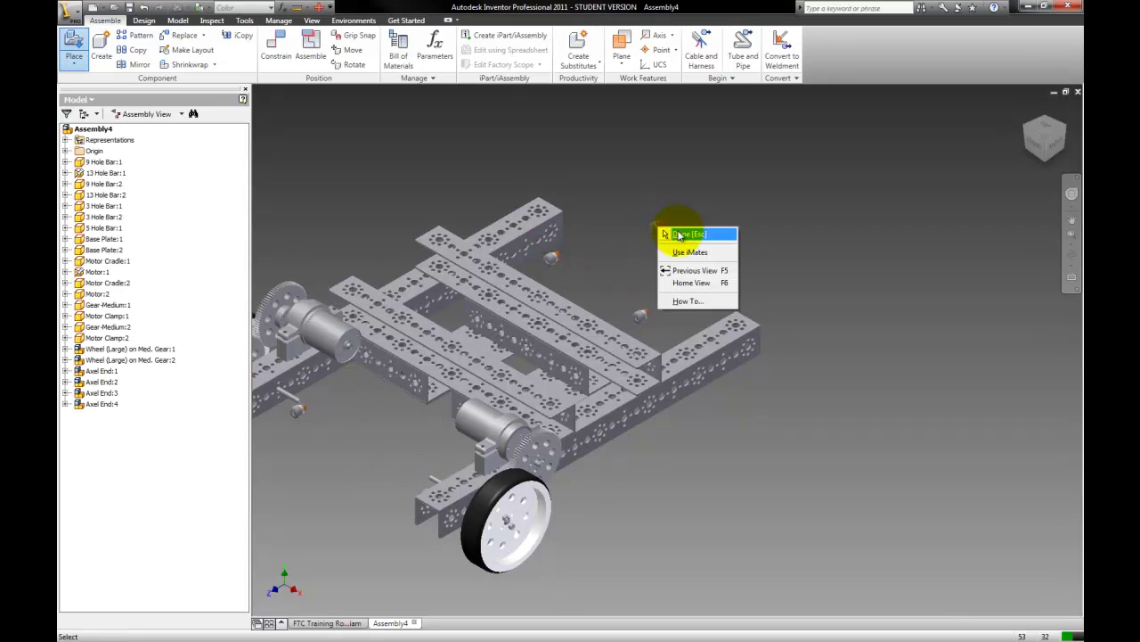
left_click(679, 234)
scroll(395, 229, "up", 3)
scroll(387, 224, "down", 3)
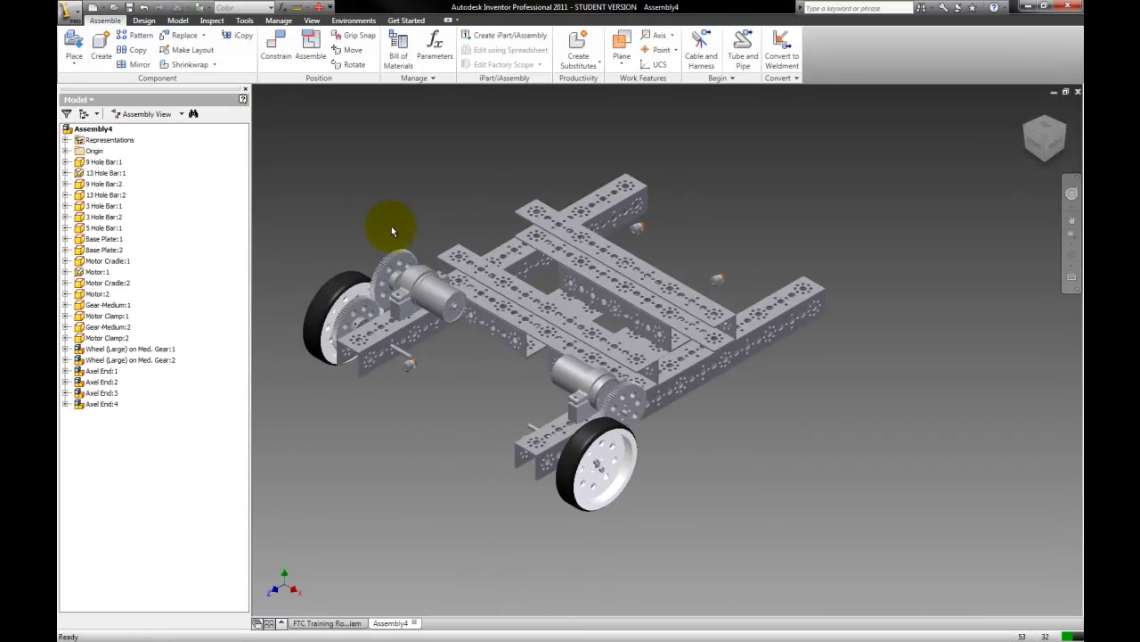
Create a new assembly from the Standard (in).iam template.
left_click(92, 8)
left_click(537, 246)
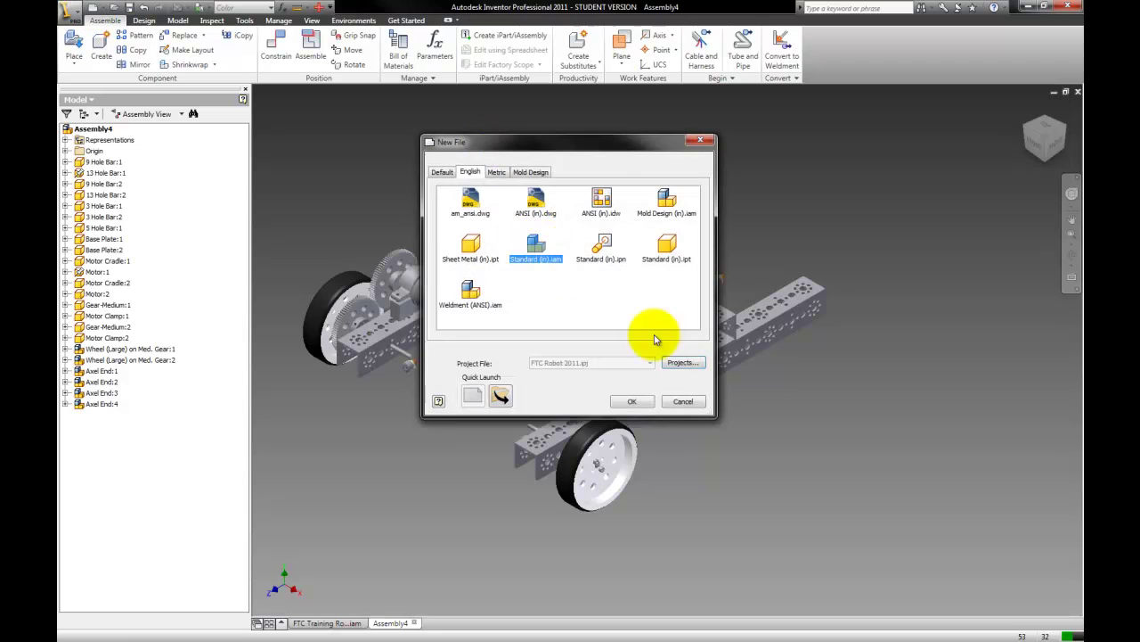
left_click(634, 402)
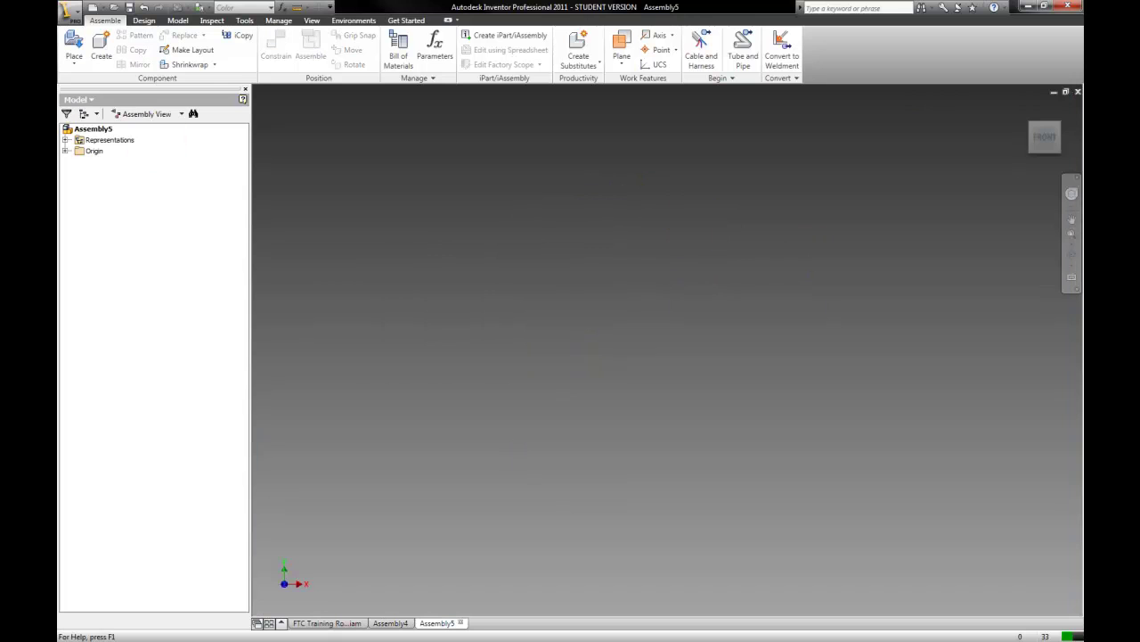
Place a single Wheel-Large part in the new assembly.
left_click(74, 43)
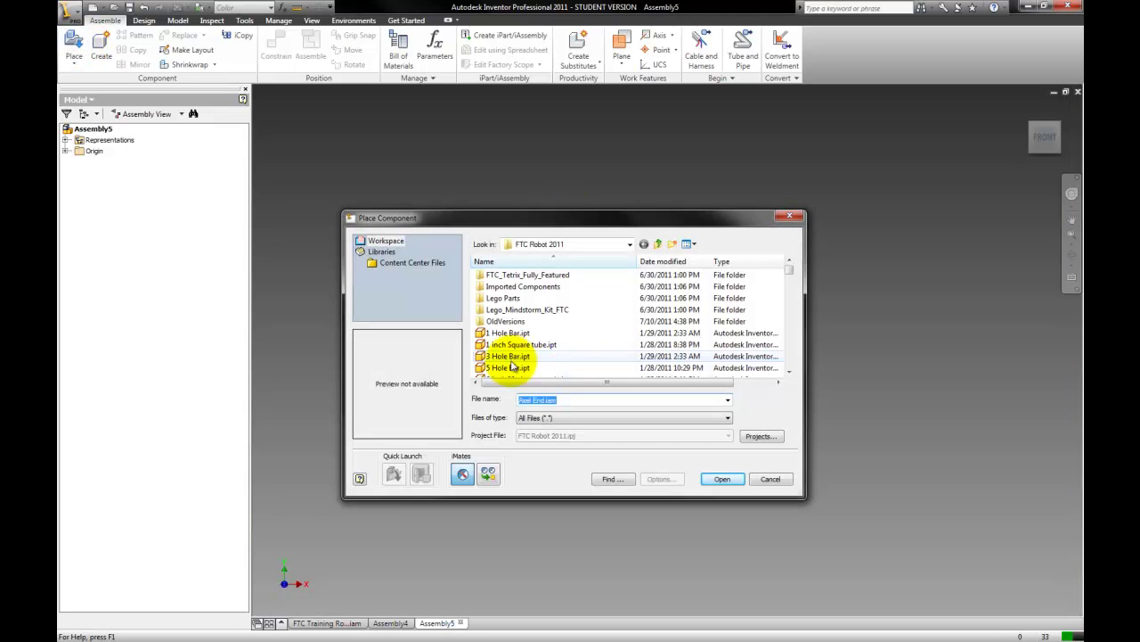
left_click(509, 357)
key("w")
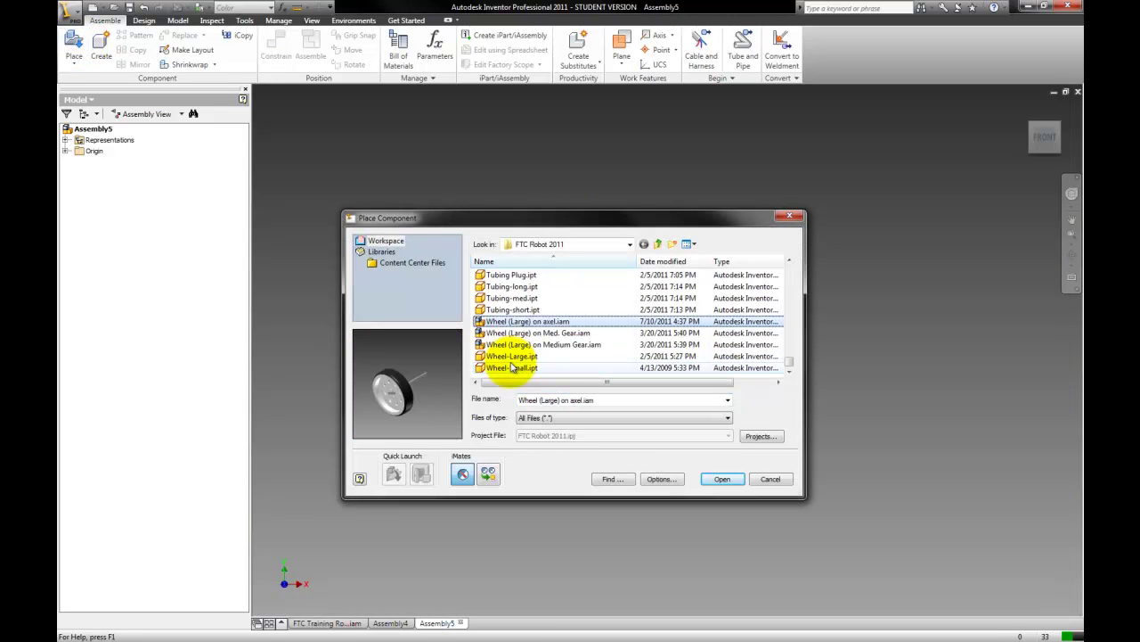
key("Down")
key("Down")
key("Down")
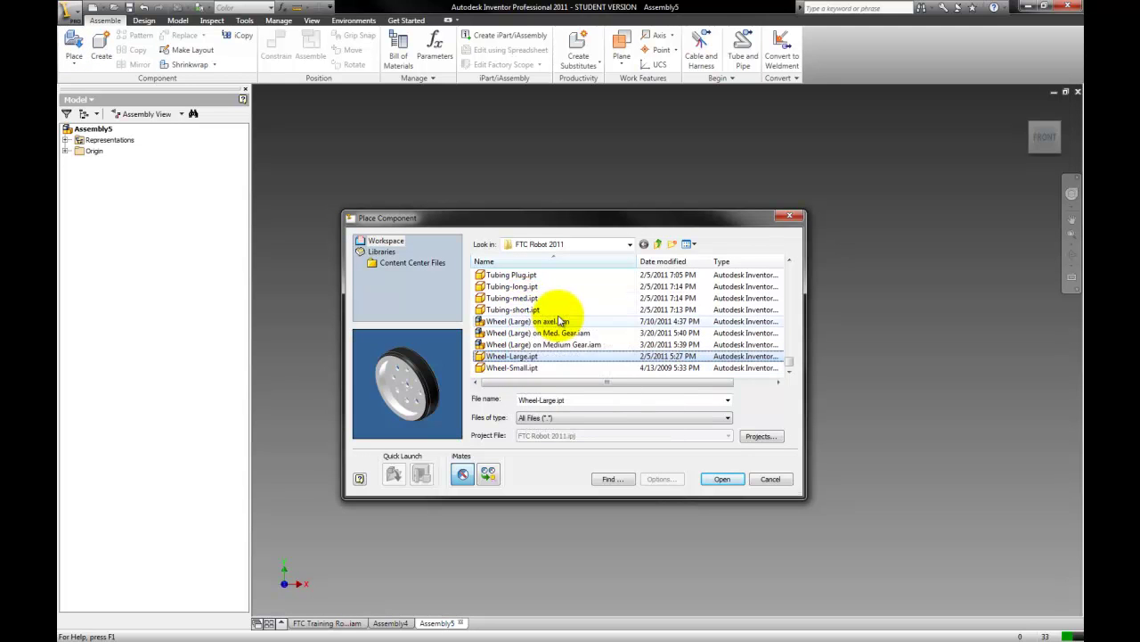
scroll(551, 314, "up", 1)
scroll(558, 323, "down", 1)
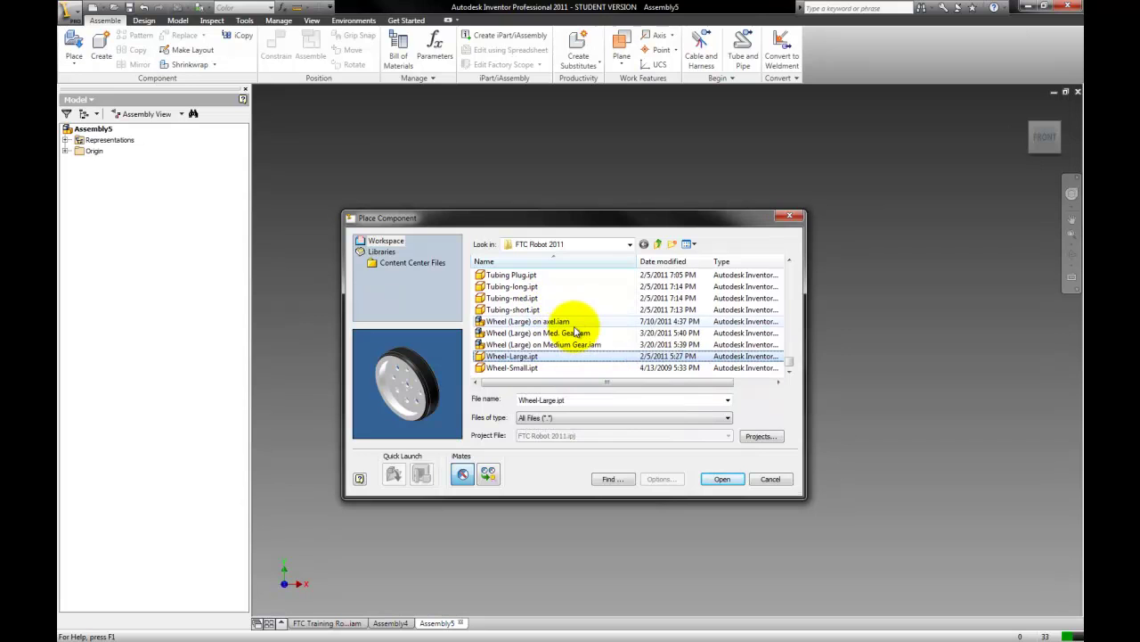
left_click(720, 478)
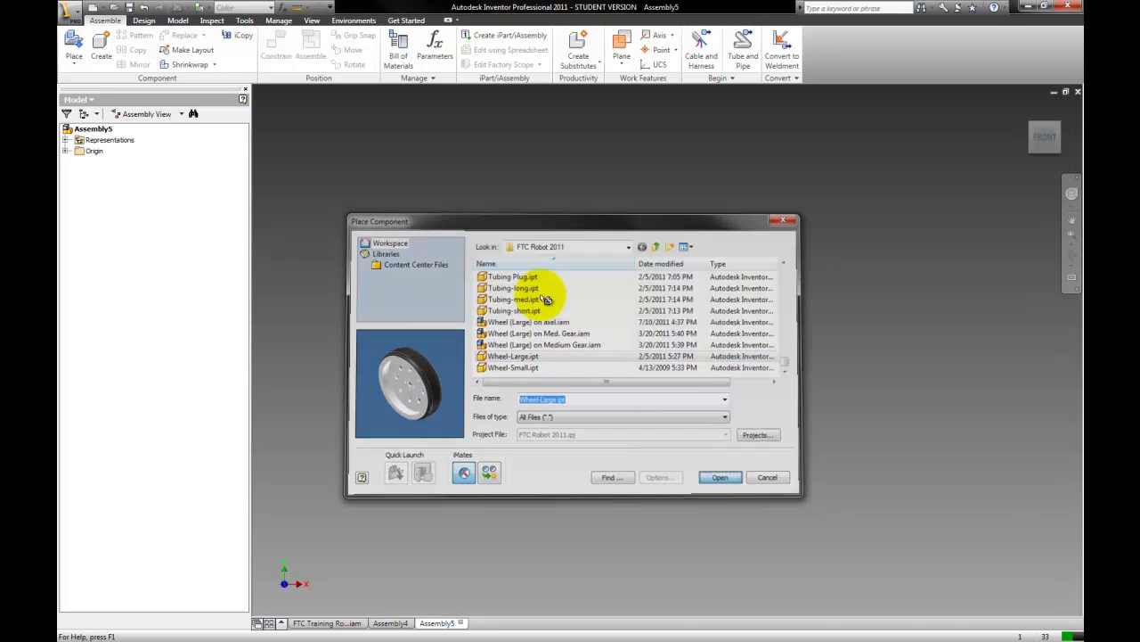
right_click(439, 210)
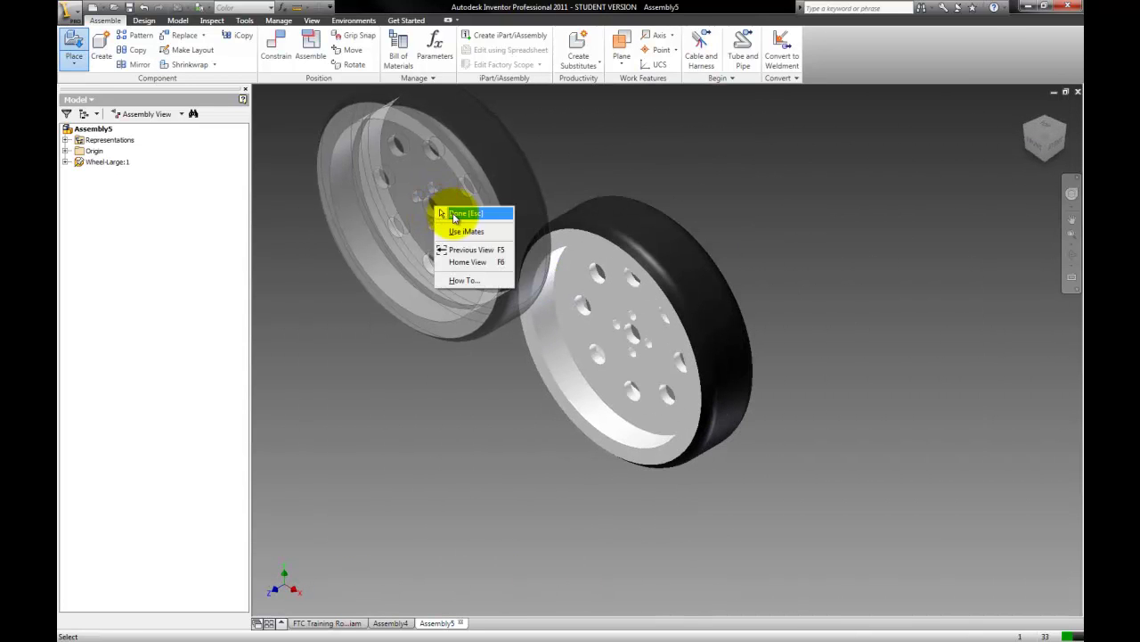
left_click(459, 230)
Place Axel Clamp.ipt and Axel.ipt together beside the wheel.
key("p")
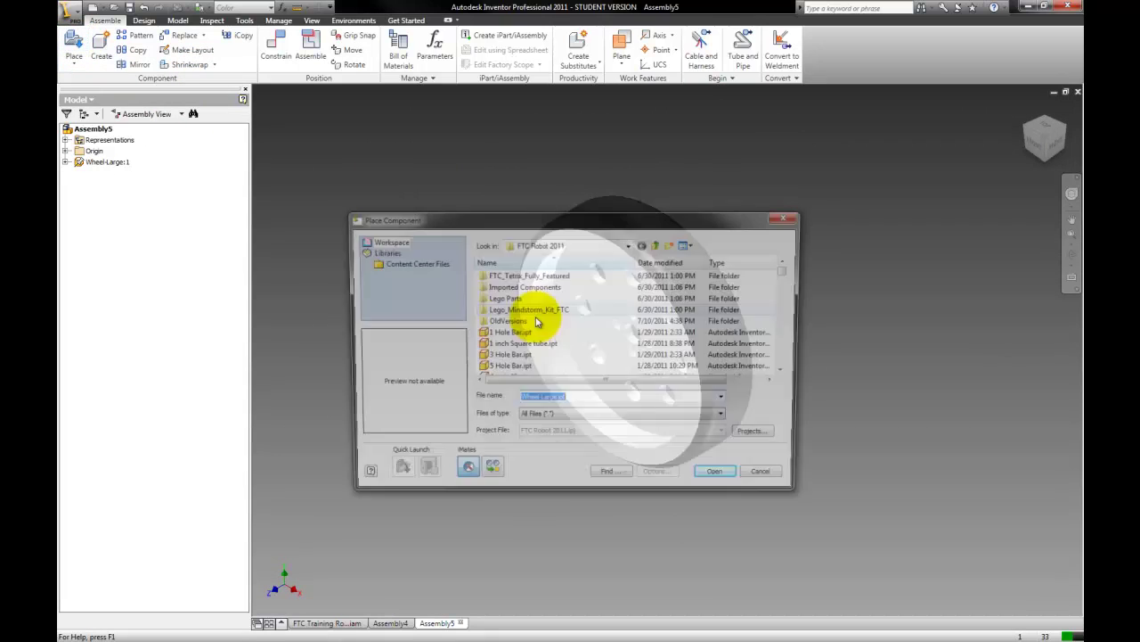
left_click(520, 333)
scroll(524, 340, "down", 5)
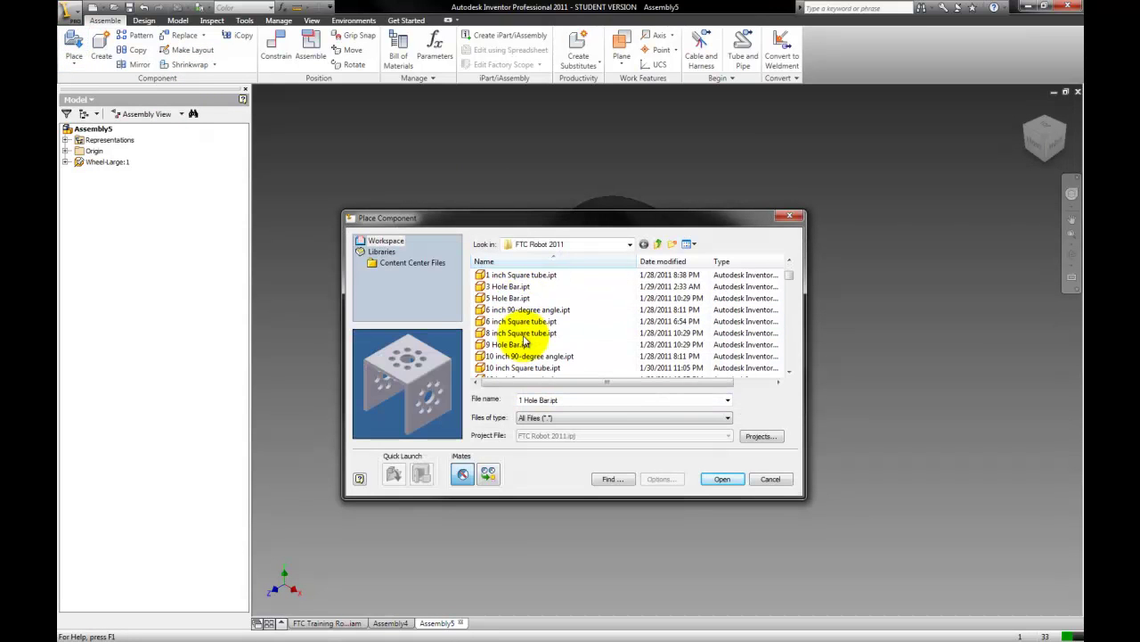
left_click(519, 334)
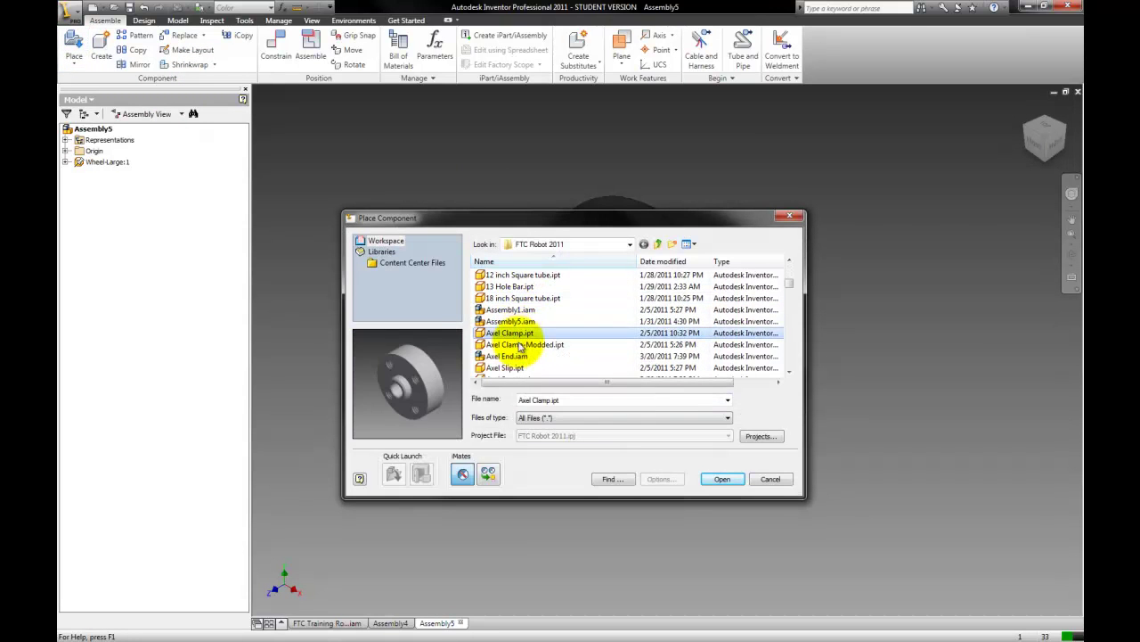
left_click(518, 357)
left_click(517, 365)
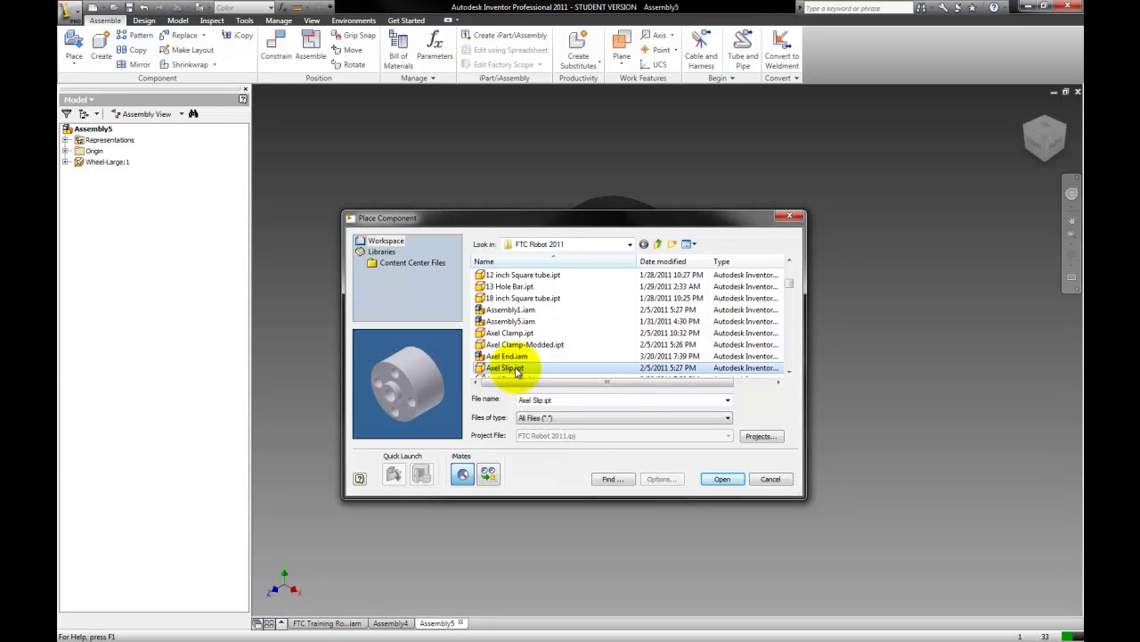
left_click(510, 333)
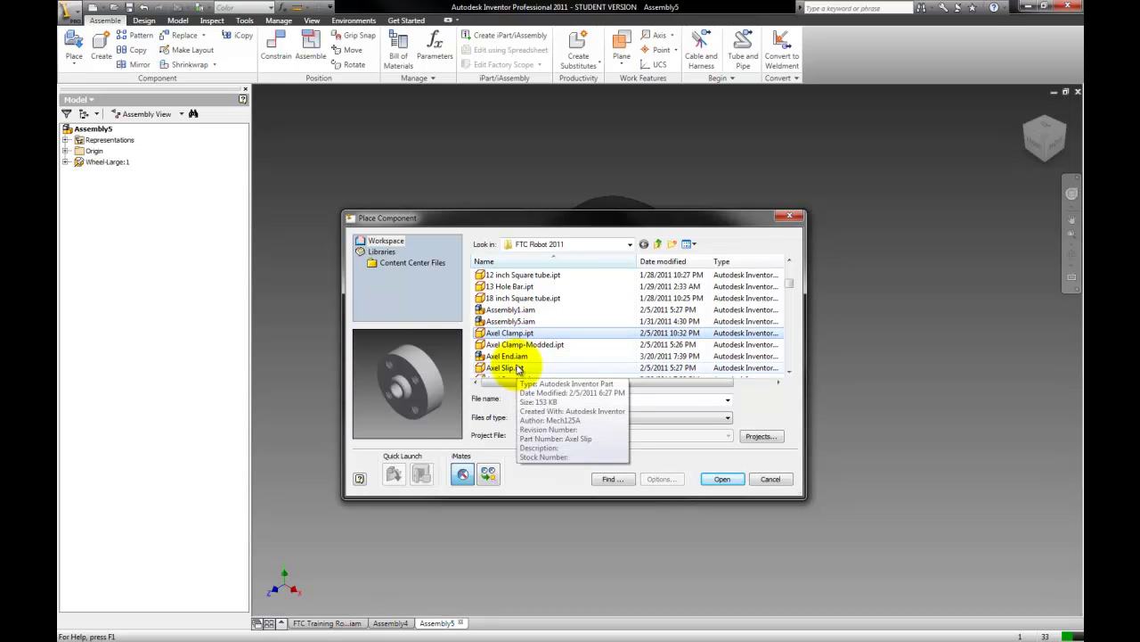
scroll(517, 368, "down", 1)
left_click(495, 356, "ctrl")
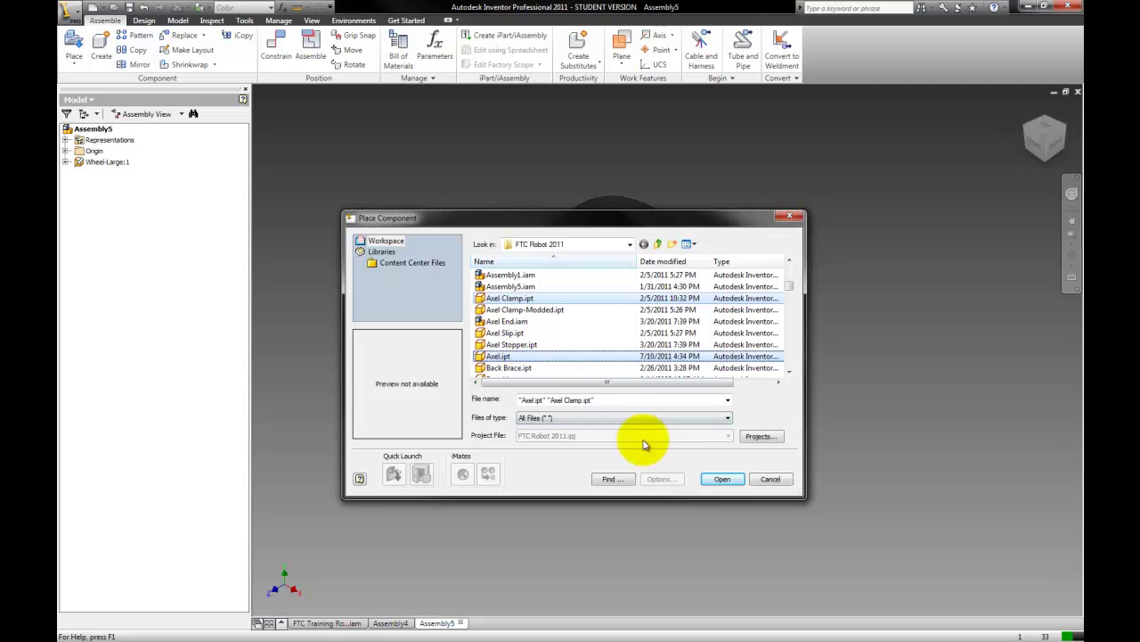
left_click(722, 478)
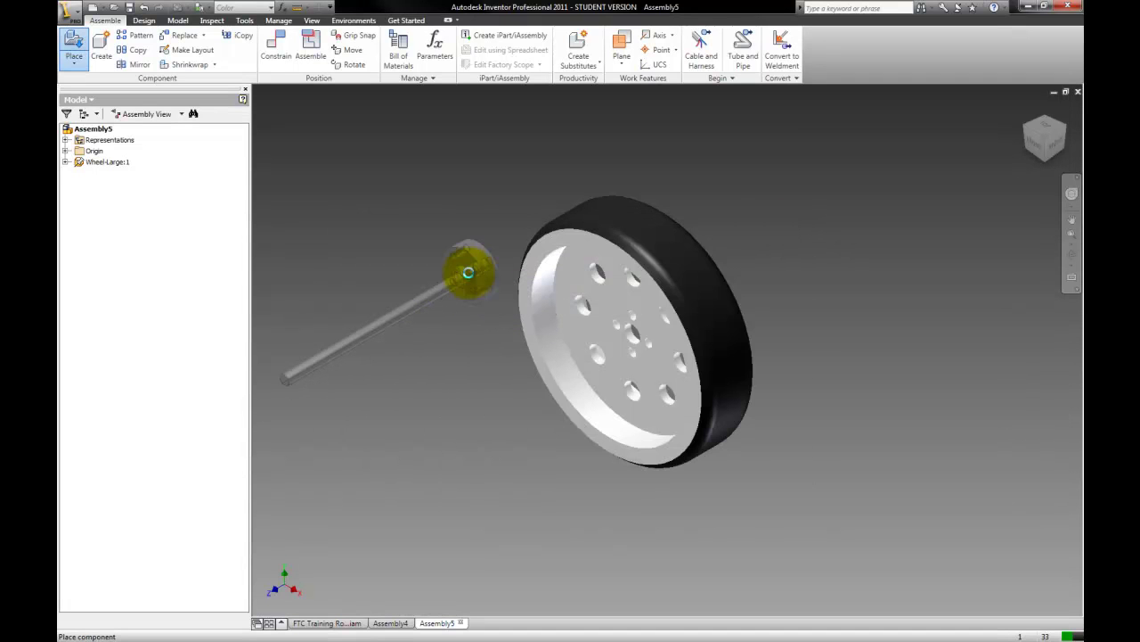
left_click(465, 267)
right_click(434, 186)
Finish the axle placement and find Spacer-Small.ipt in the part list.
left_click(455, 189)
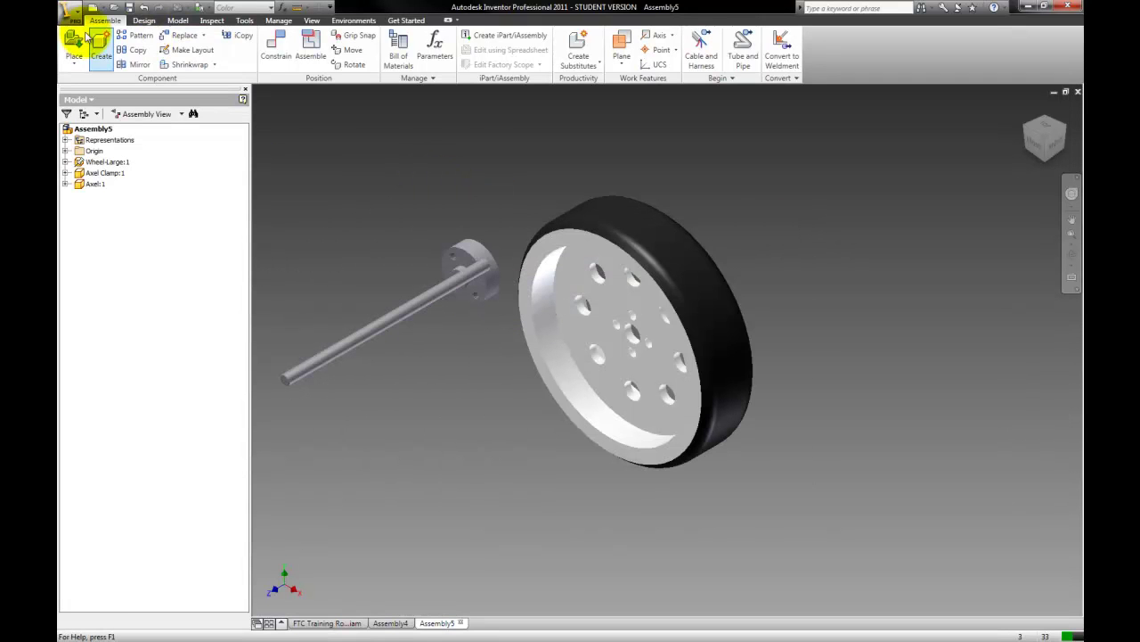
key("p")
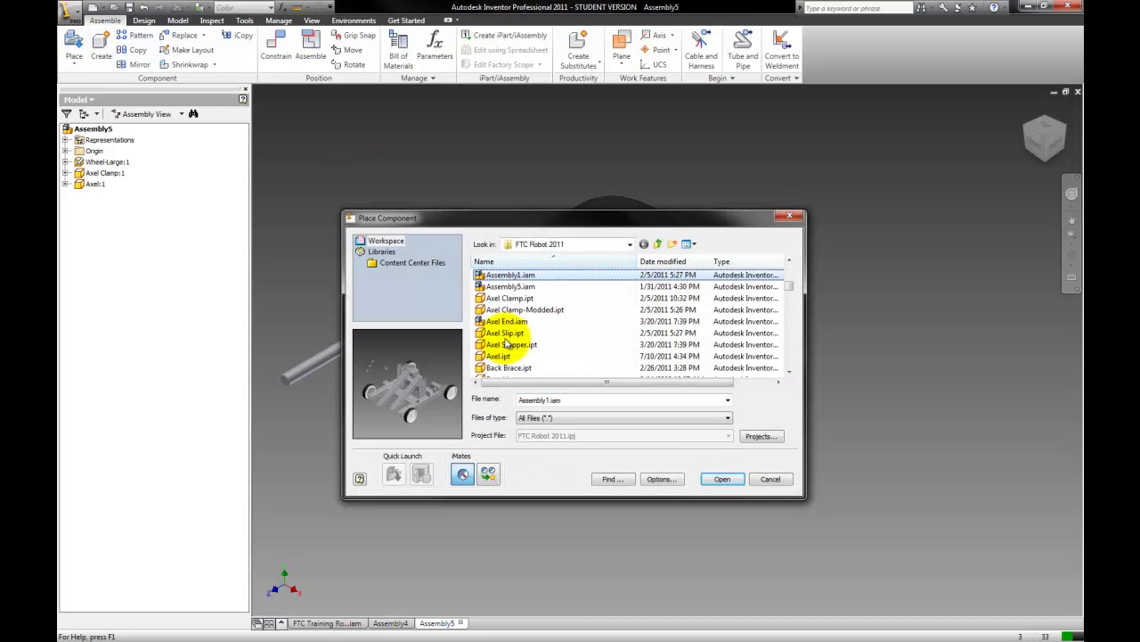
key("s")
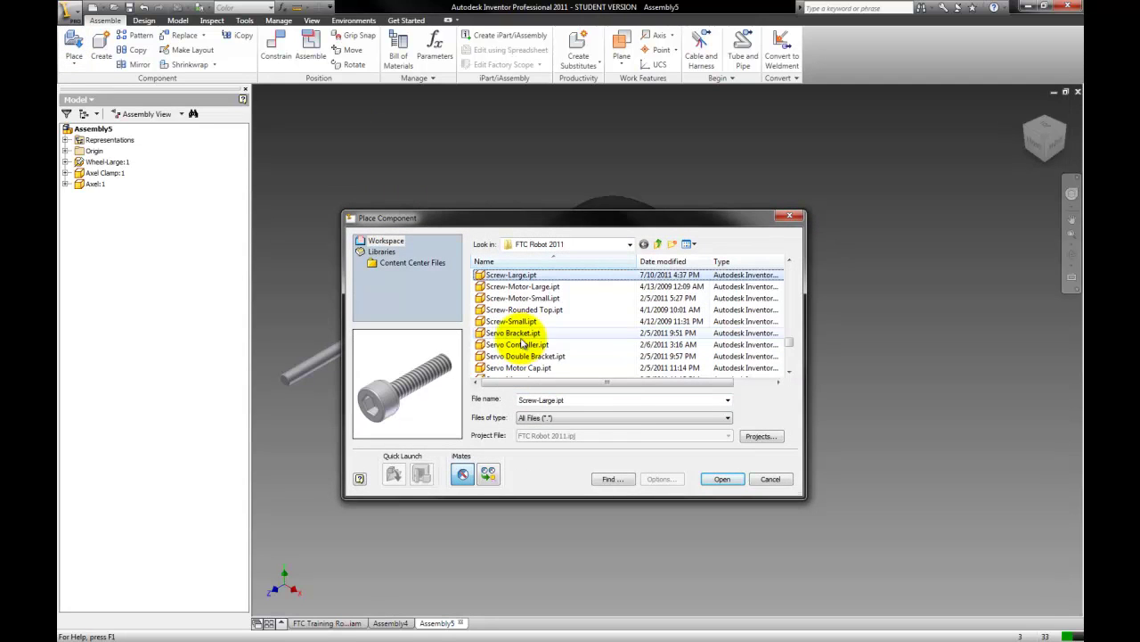
key("Down")
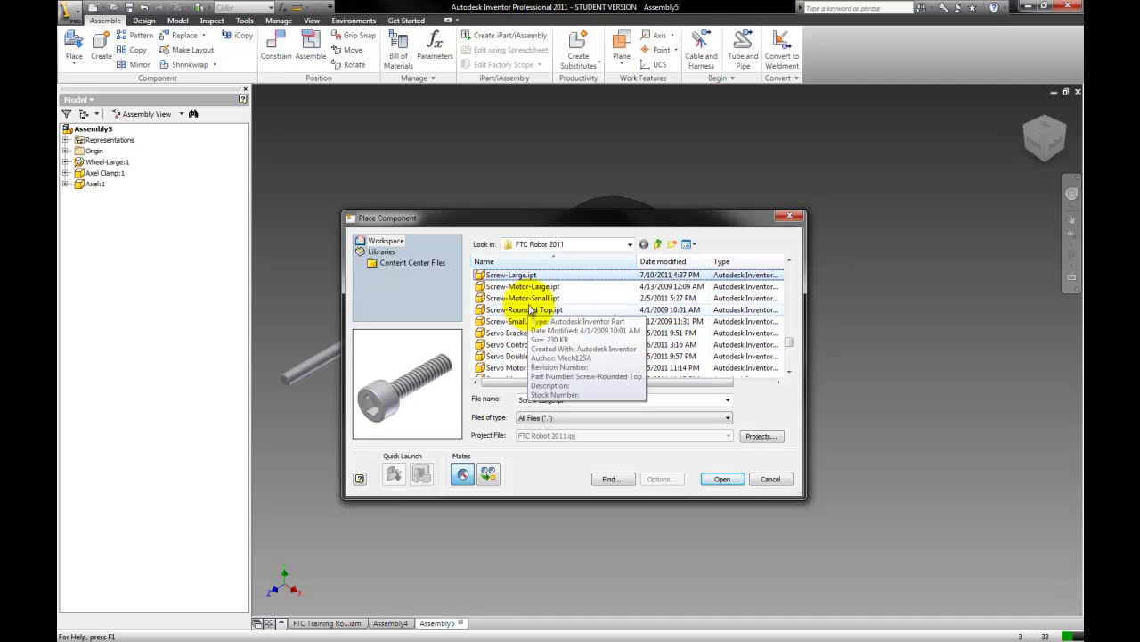
key("Up")
key("Down")
key("Down")
key("Down")
key("Down")
key("Down")
key("Down")
key("Down")
key("Down")
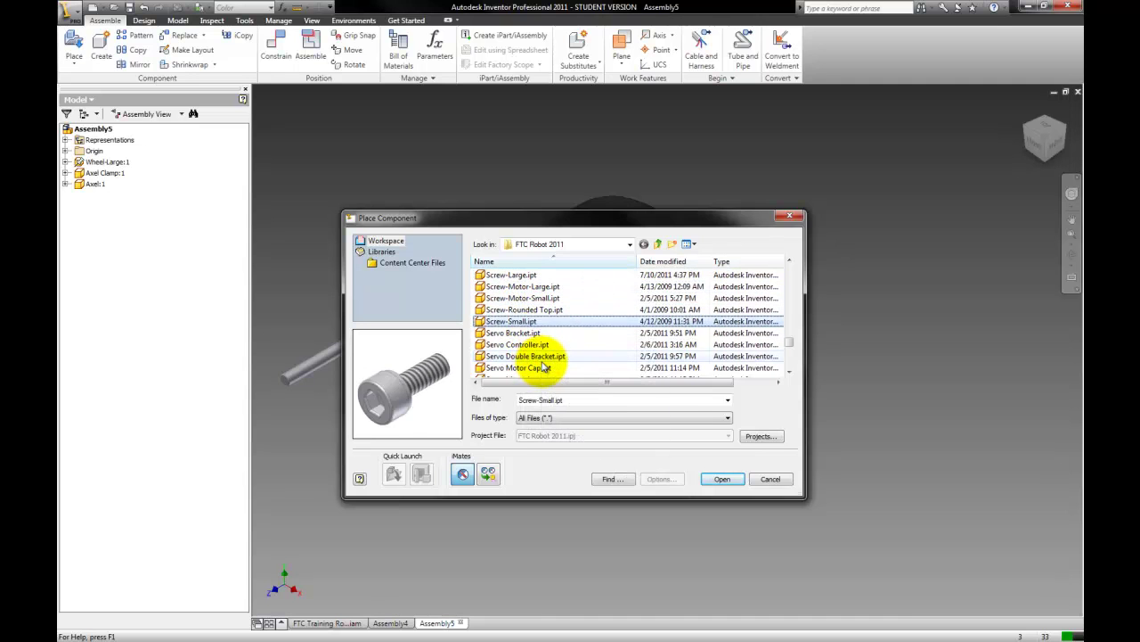
key("Down")
key("Down")
key("Down")
key("Down")
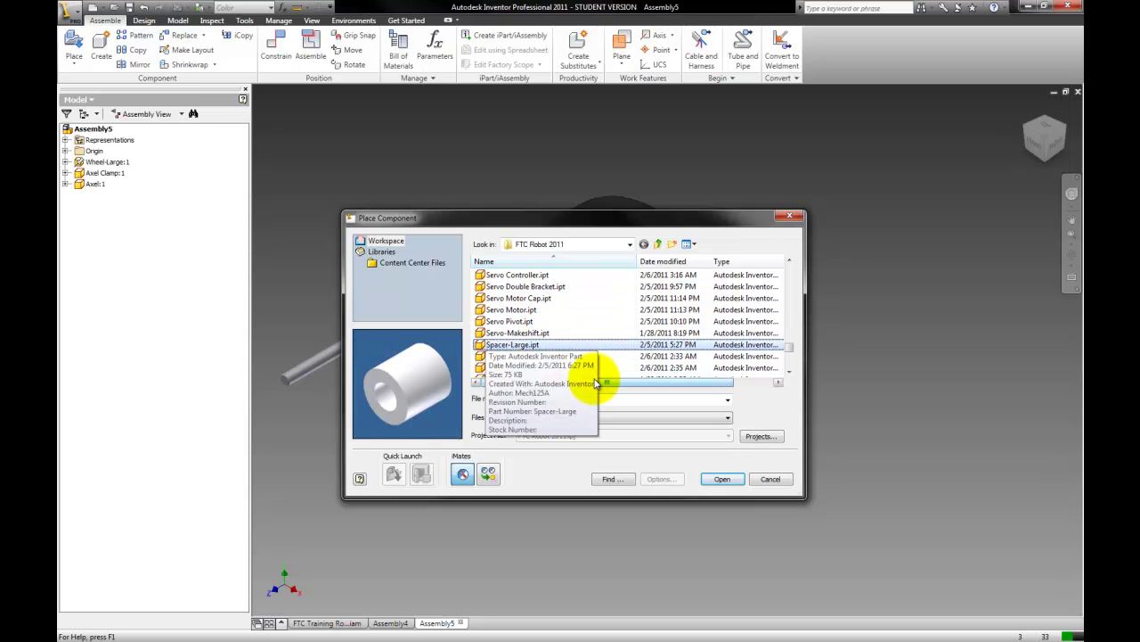
key("Up")
key("Down")
key("Down")
key("Down")
key("Down")
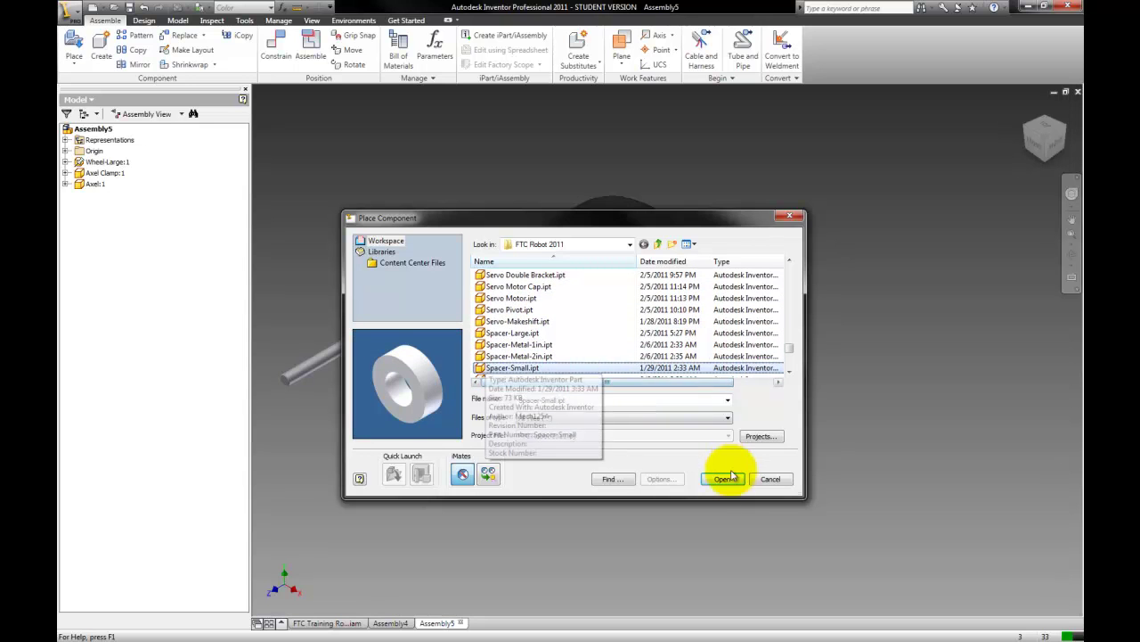
Place one Spacer-Small beside the wheel and finish placement.
left_click(722, 478)
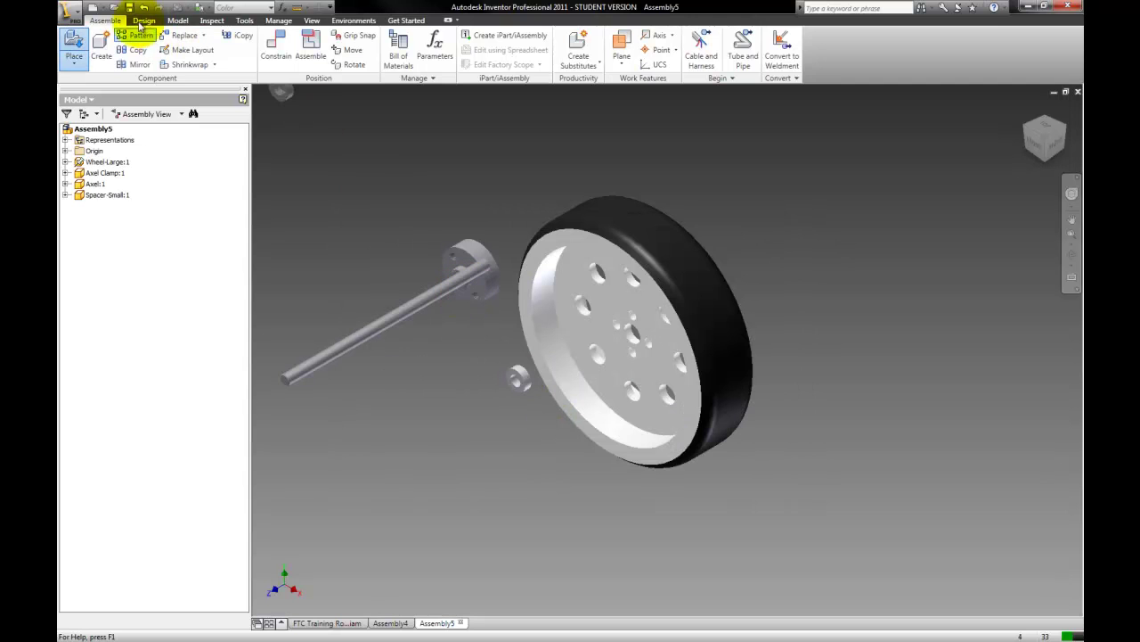
left_click(71, 10)
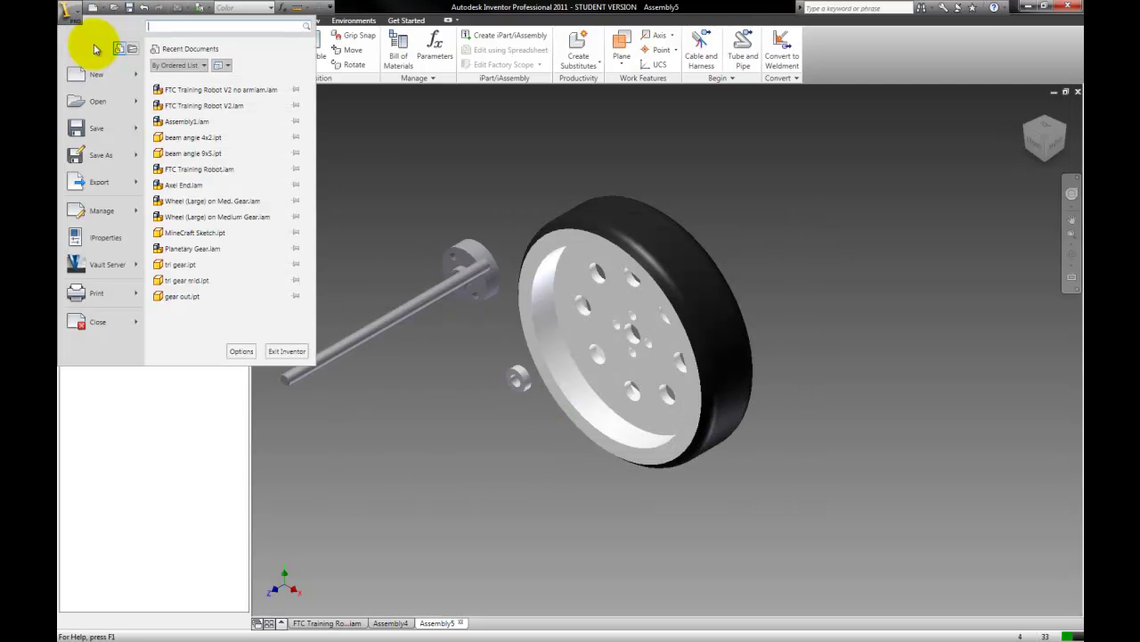
left_click(389, 148)
right_click(389, 145)
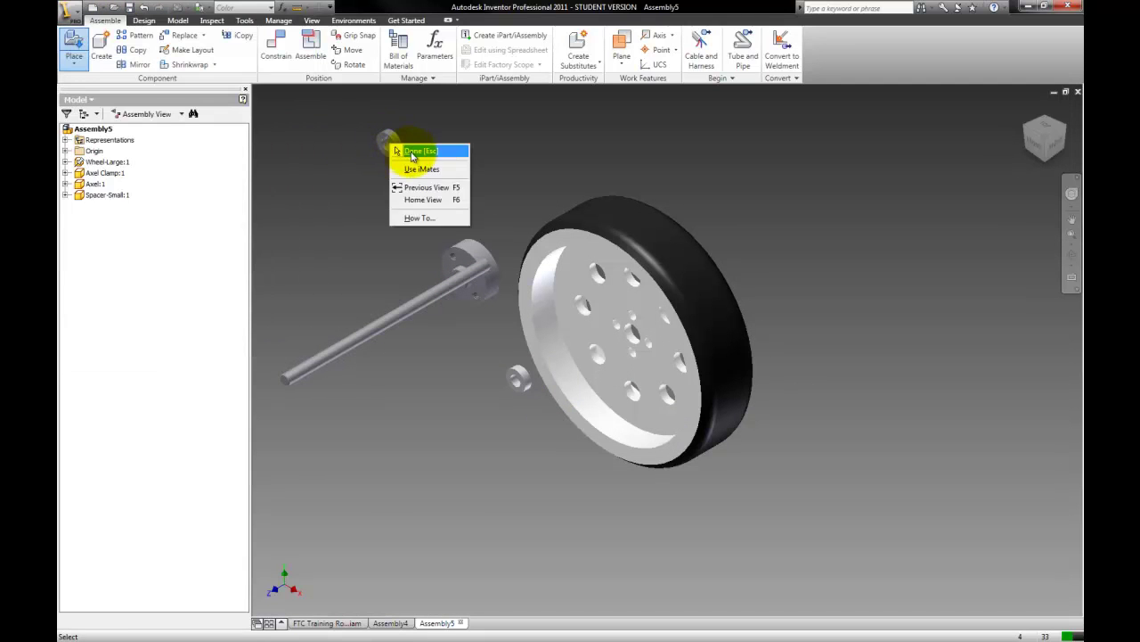
left_click(405, 153)
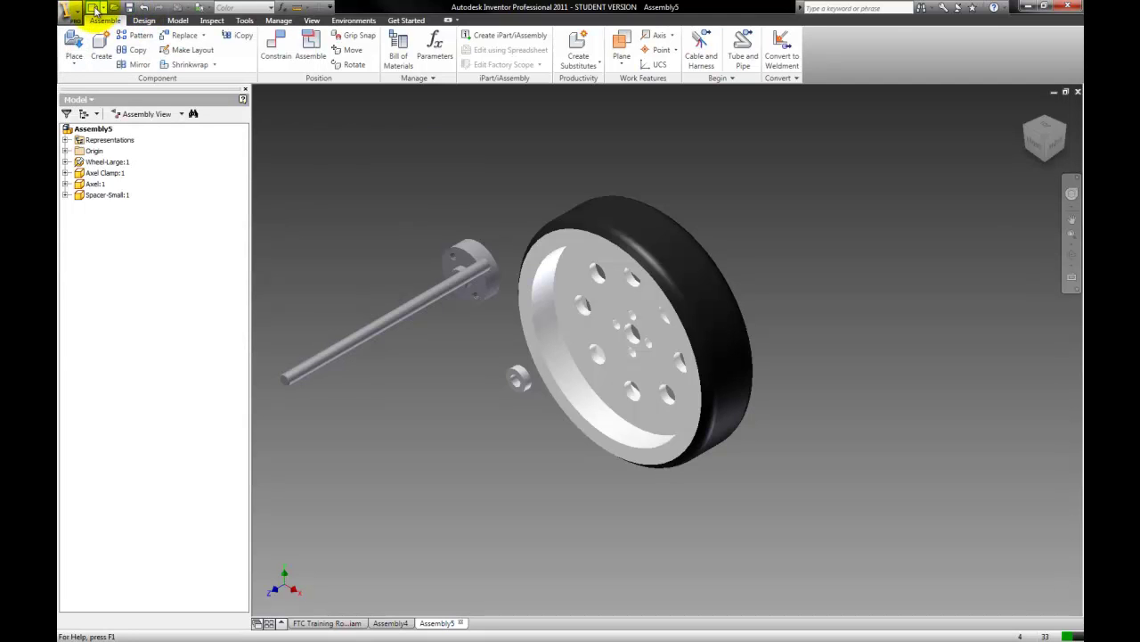
Place one Brass Bearing-new.ipt next to the small spacer.
left_click(74, 45)
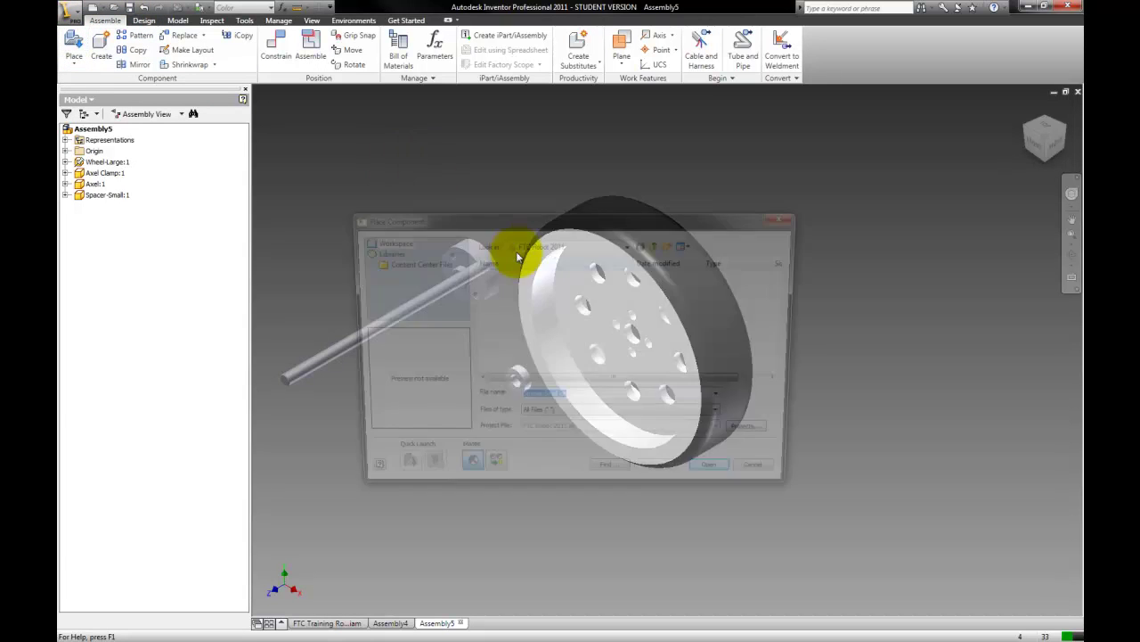
left_click(521, 334)
key("b")
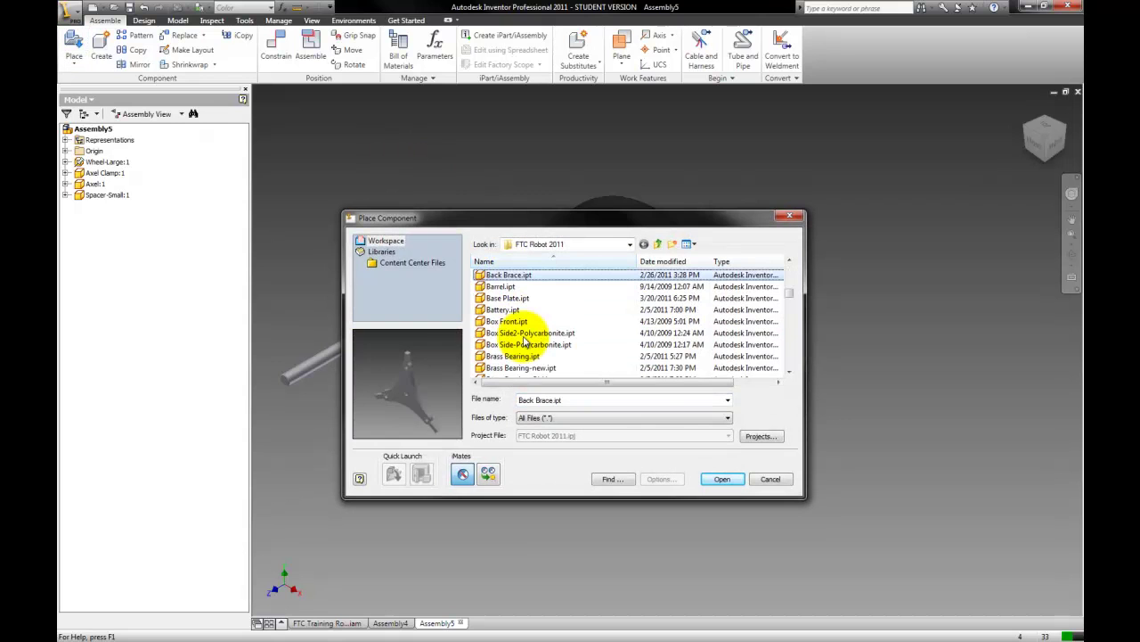
key("Down")
key("Down")
key("Down")
key("Down")
key("Down")
key("Down")
key("Down")
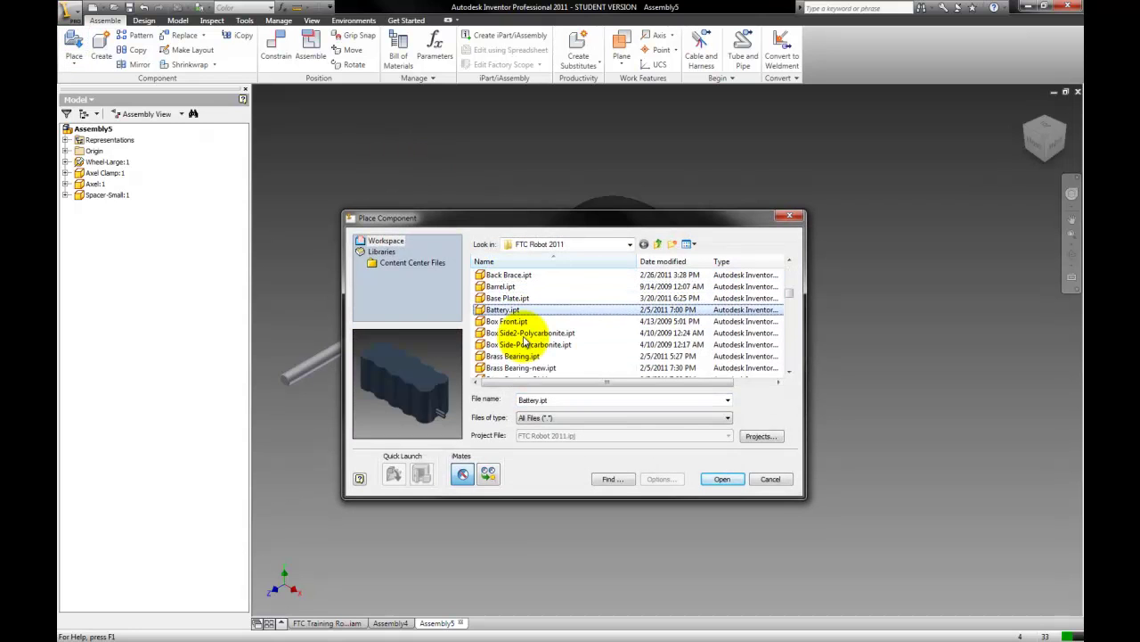
key("Down")
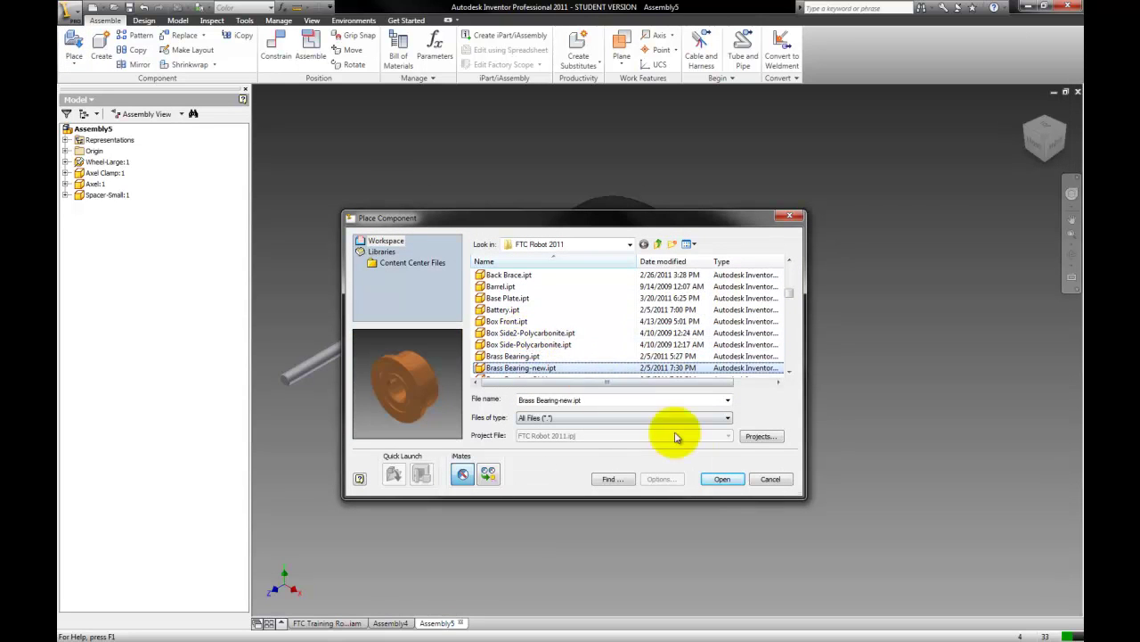
left_click(722, 478)
left_click(487, 384)
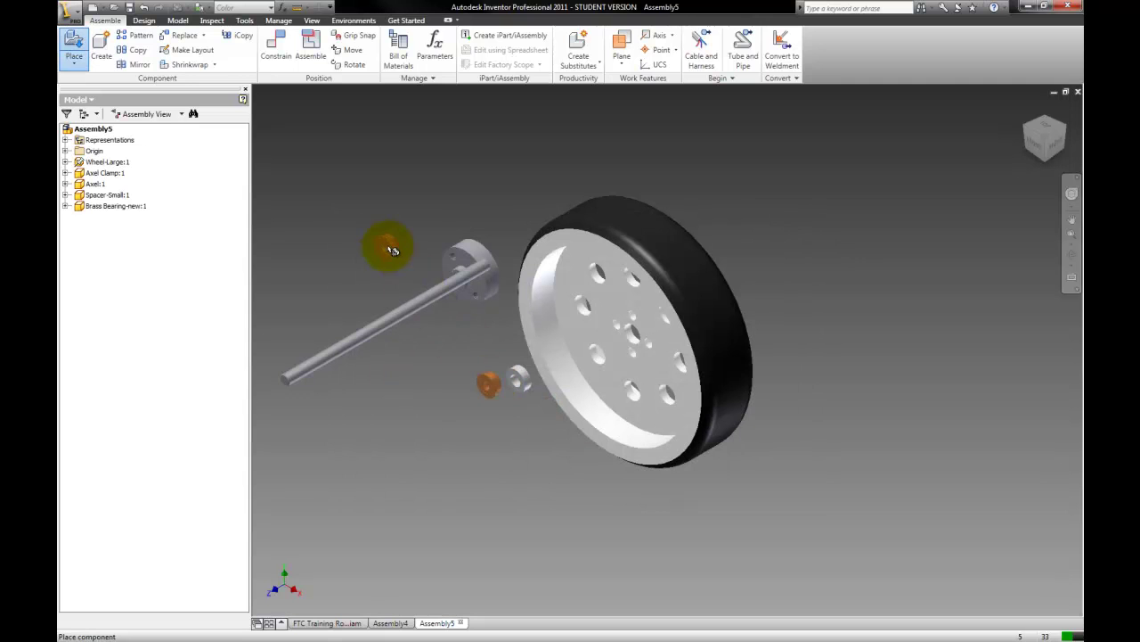
right_click(389, 247)
left_click(401, 258)
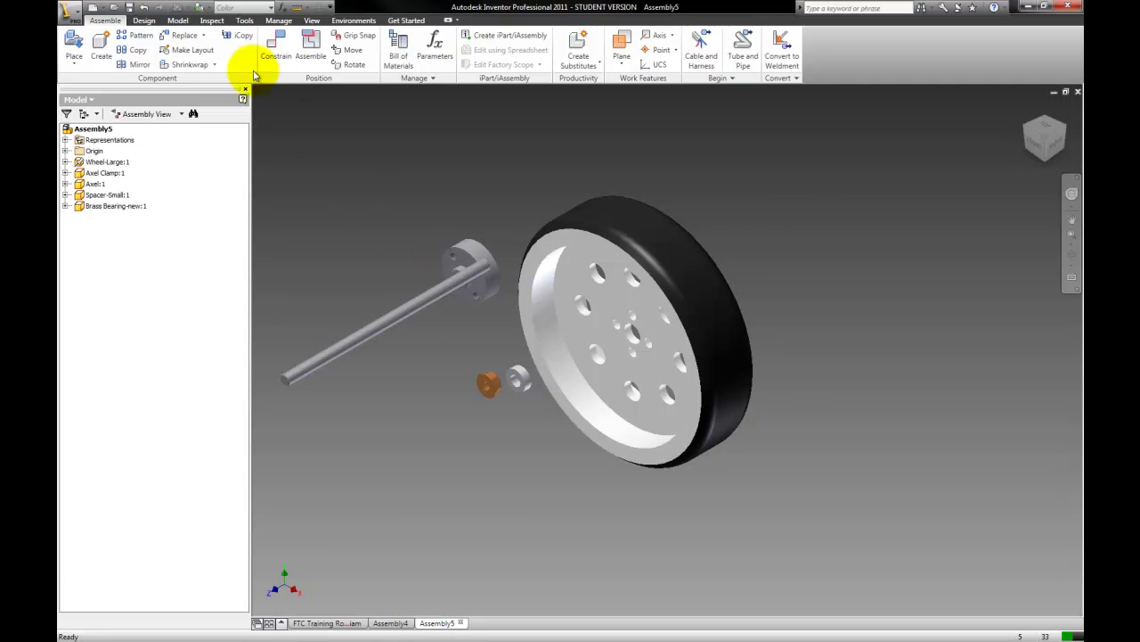
Insert the axle clamp's circular edge into the wheel hub edge.
left_click(273, 47)
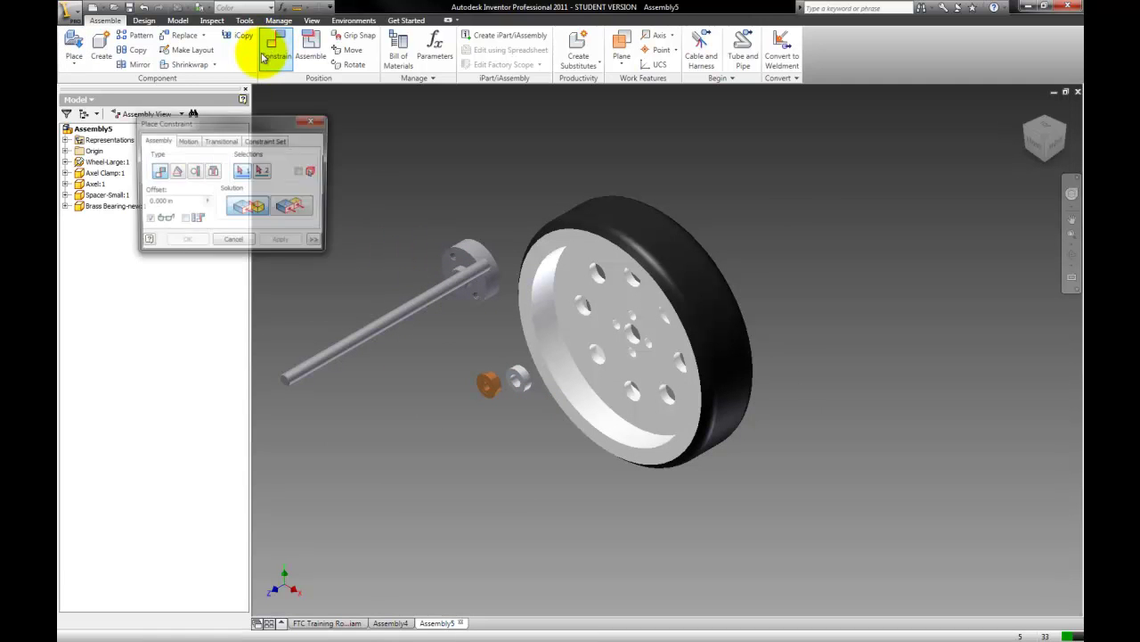
left_click(214, 173)
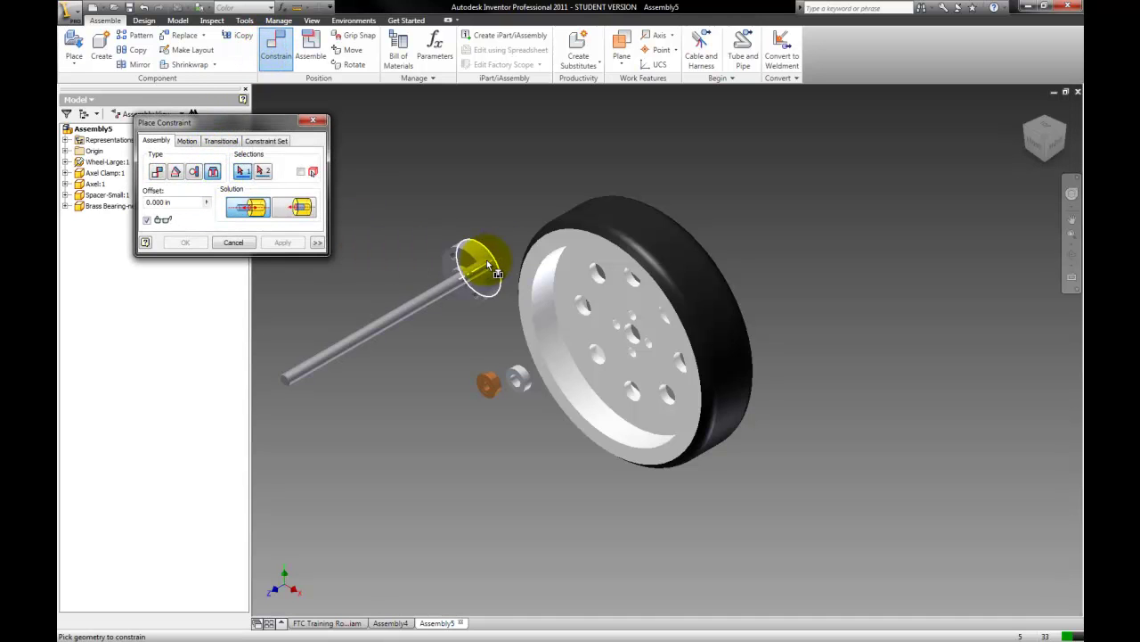
left_click(465, 270)
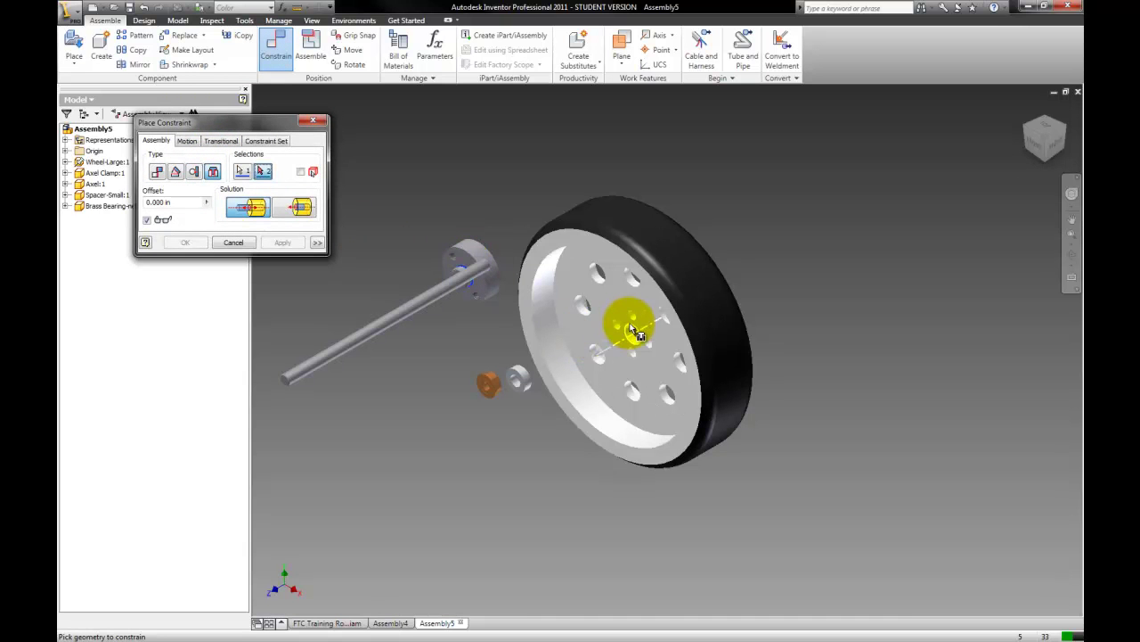
left_click(632, 334)
left_click(283, 242)
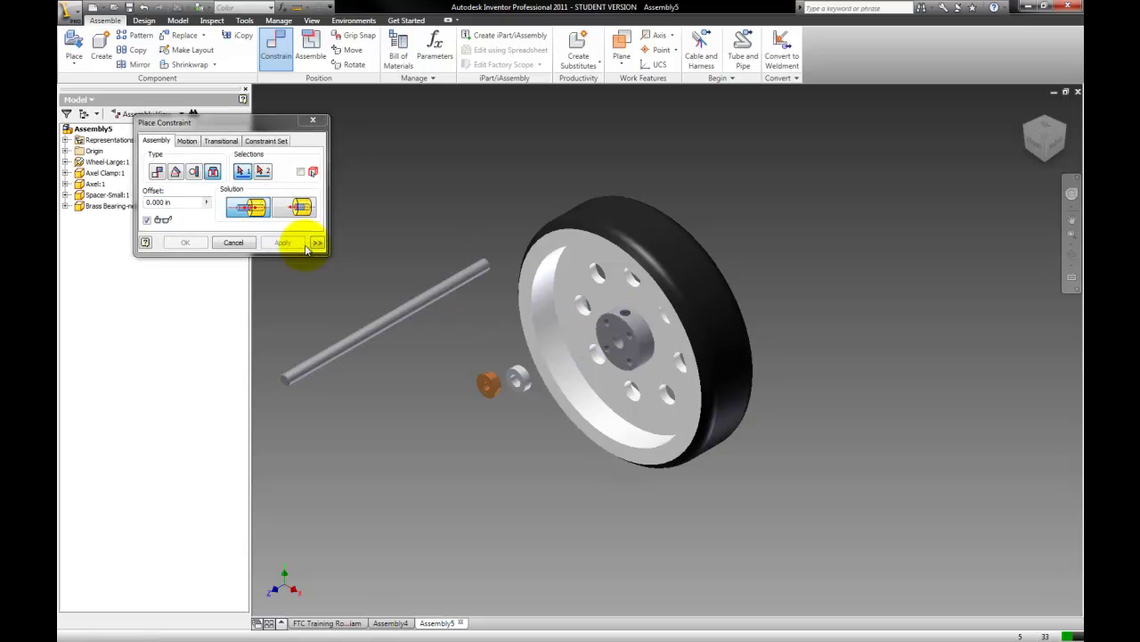
left_click(234, 241)
Insert the axle into the wheel hub hole.
left_click(272, 40)
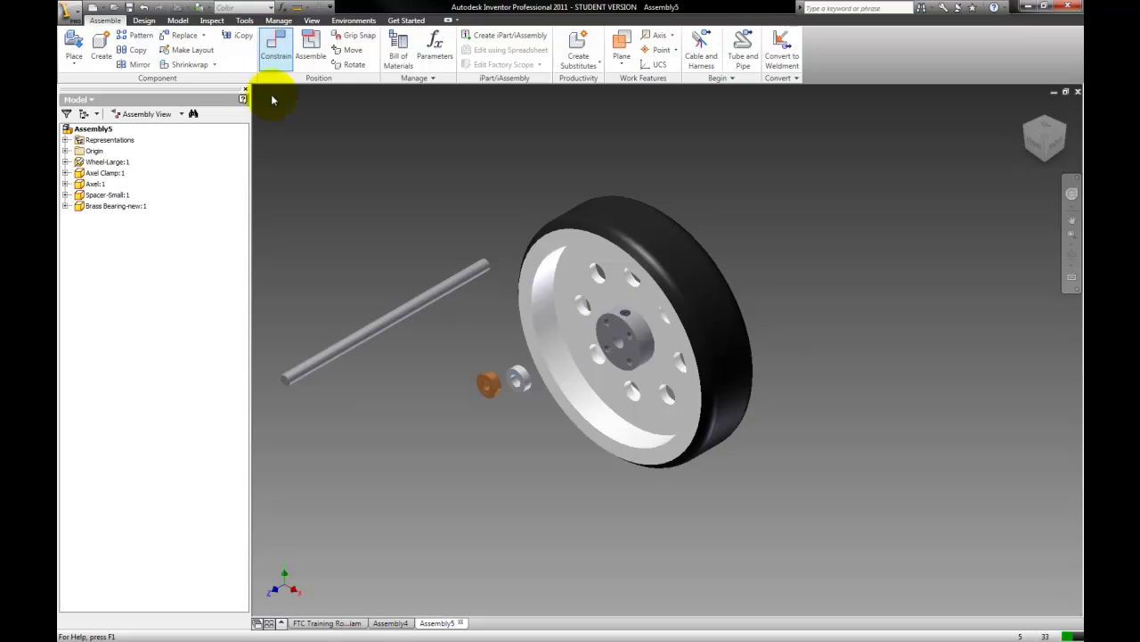
left_click(441, 314)
scroll(621, 345, "up", 3)
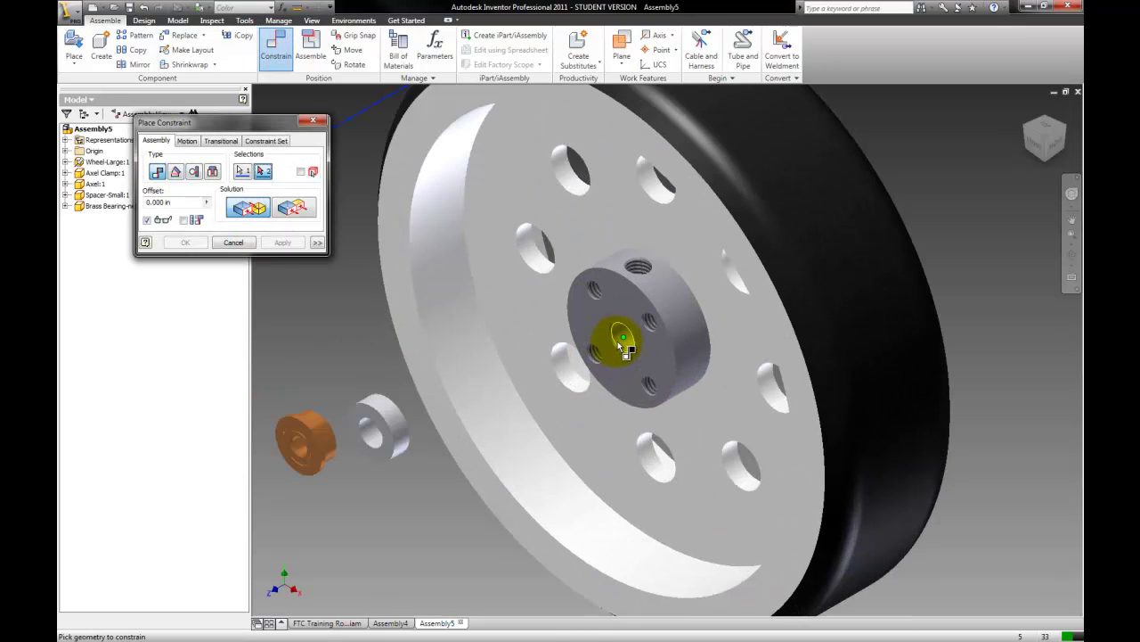
left_click(628, 341)
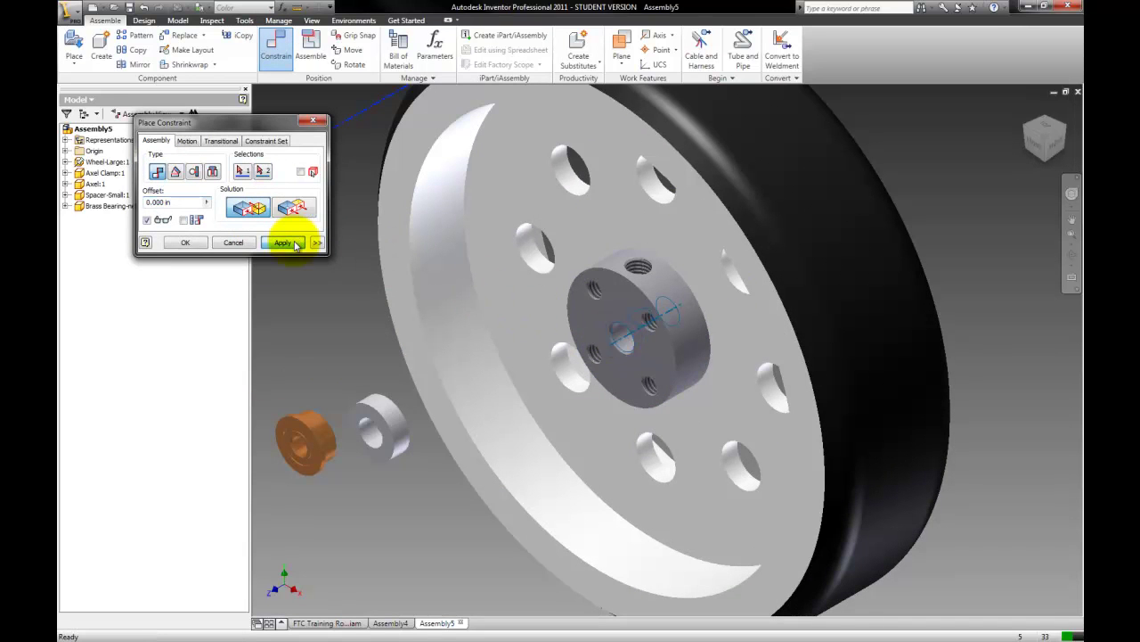
left_click(282, 241)
scroll(410, 264, "down", 3)
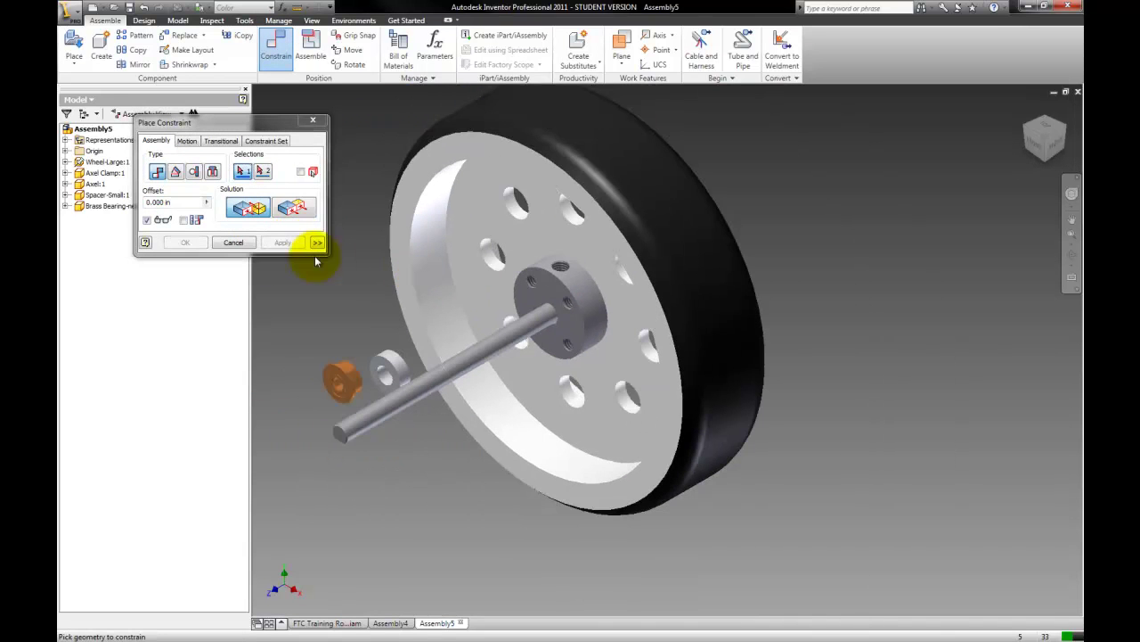
Insert the brass bearing's circular edge into the hub edge.
left_click(212, 171)
left_click(390, 378)
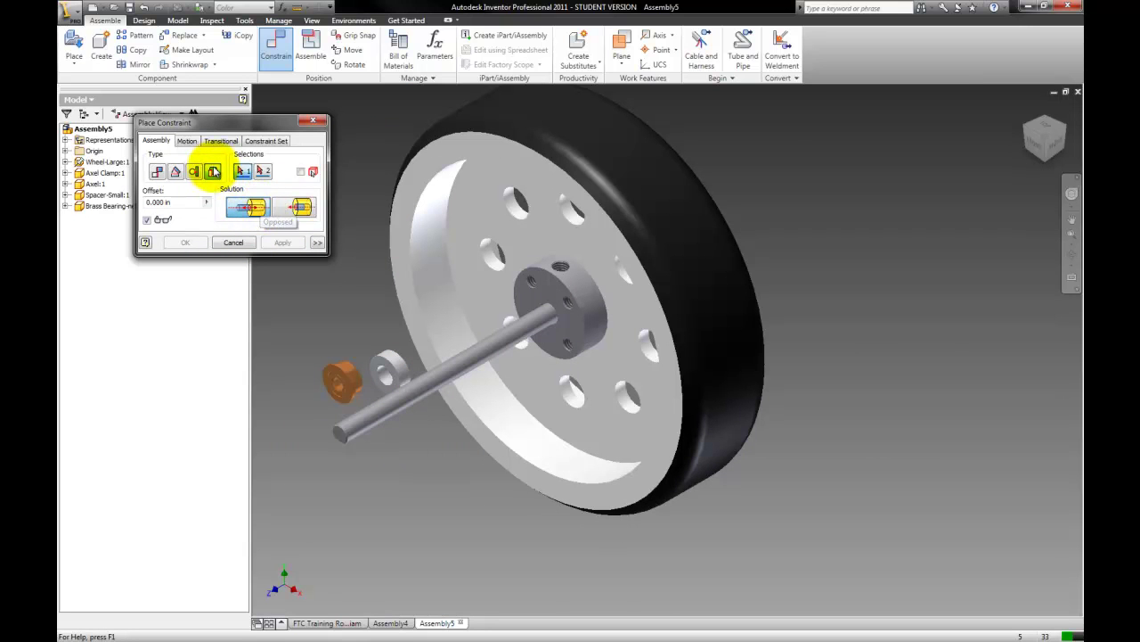
left_click(348, 393)
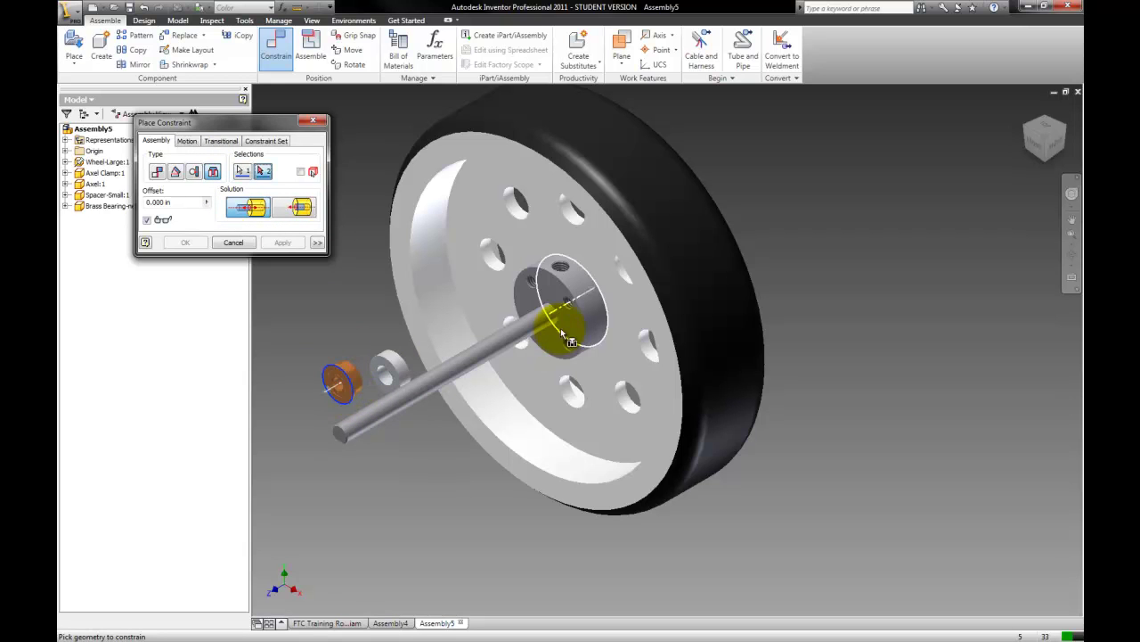
left_click(561, 319)
left_click(281, 244)
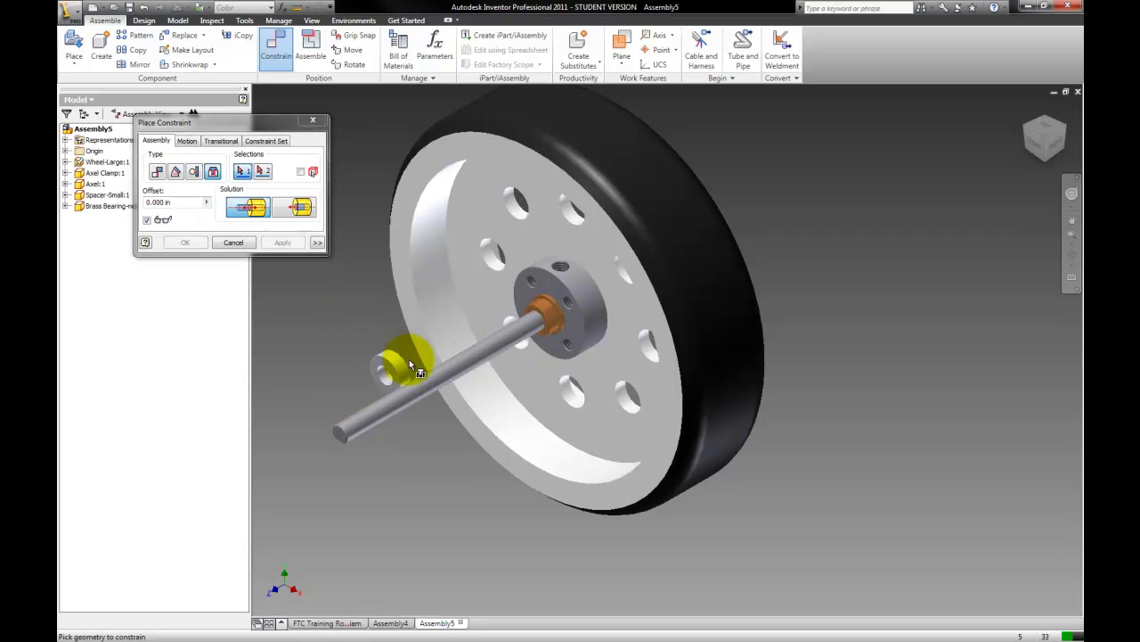
left_click(233, 242)
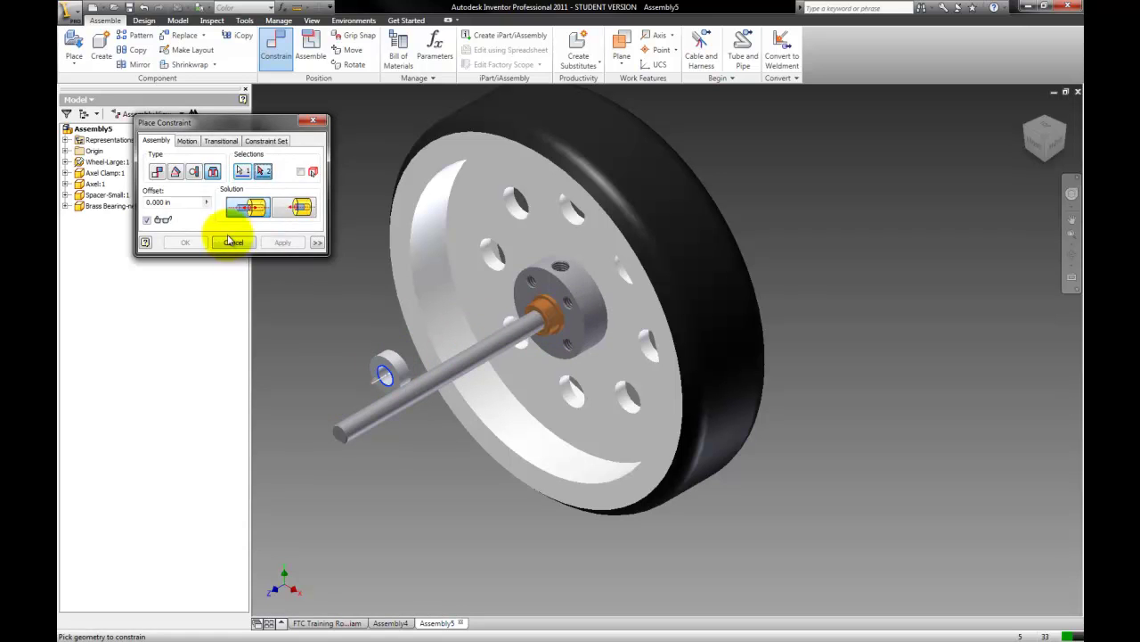
Dismiss Save As and undo/redo back to the axle seated in the hub.
left_click(138, 8)
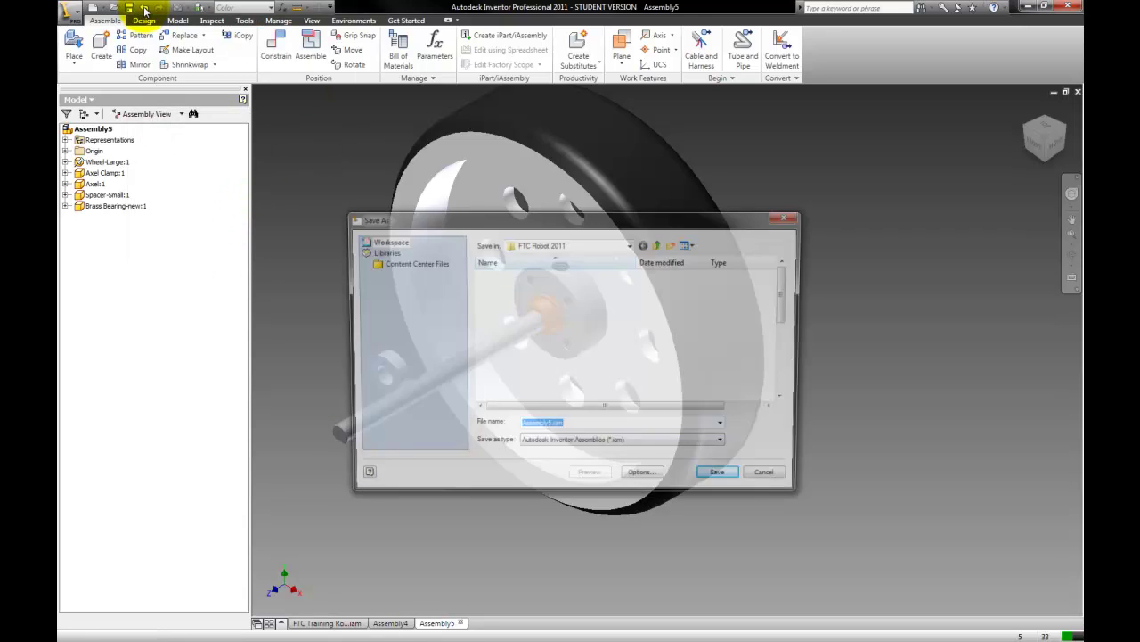
left_click(796, 217)
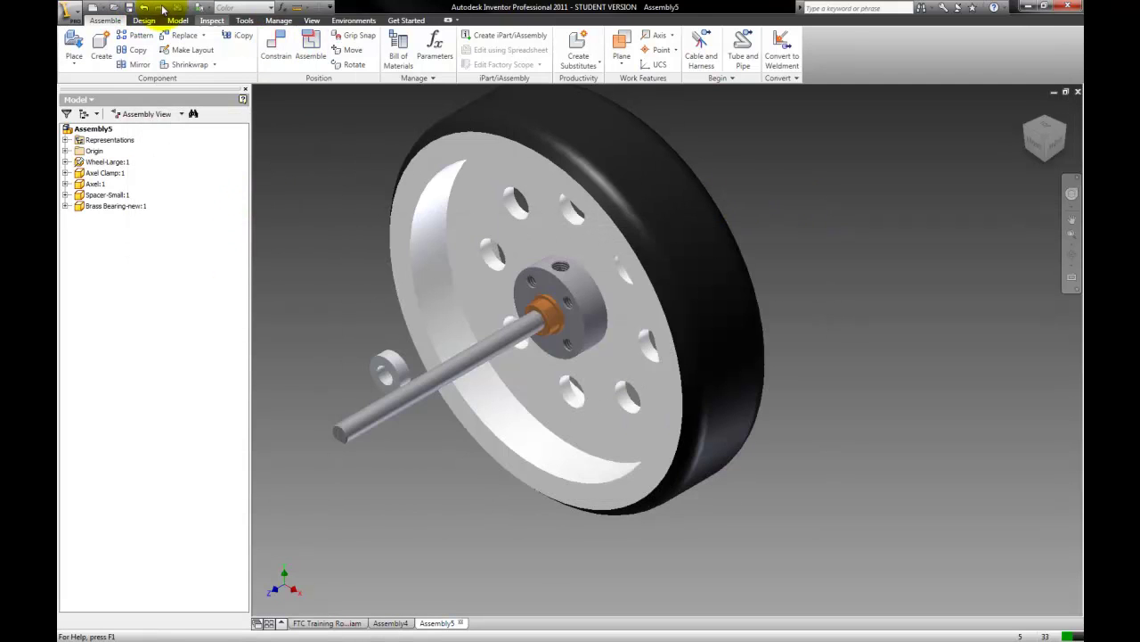
left_click(145, 7)
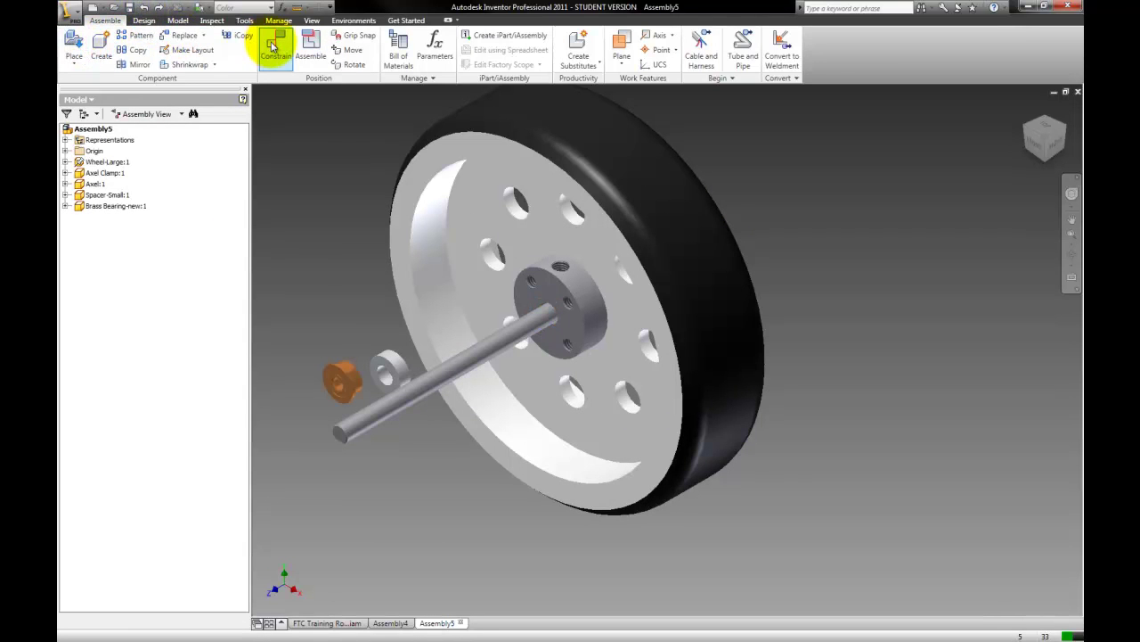
left_click(390, 366)
left_click(542, 300)
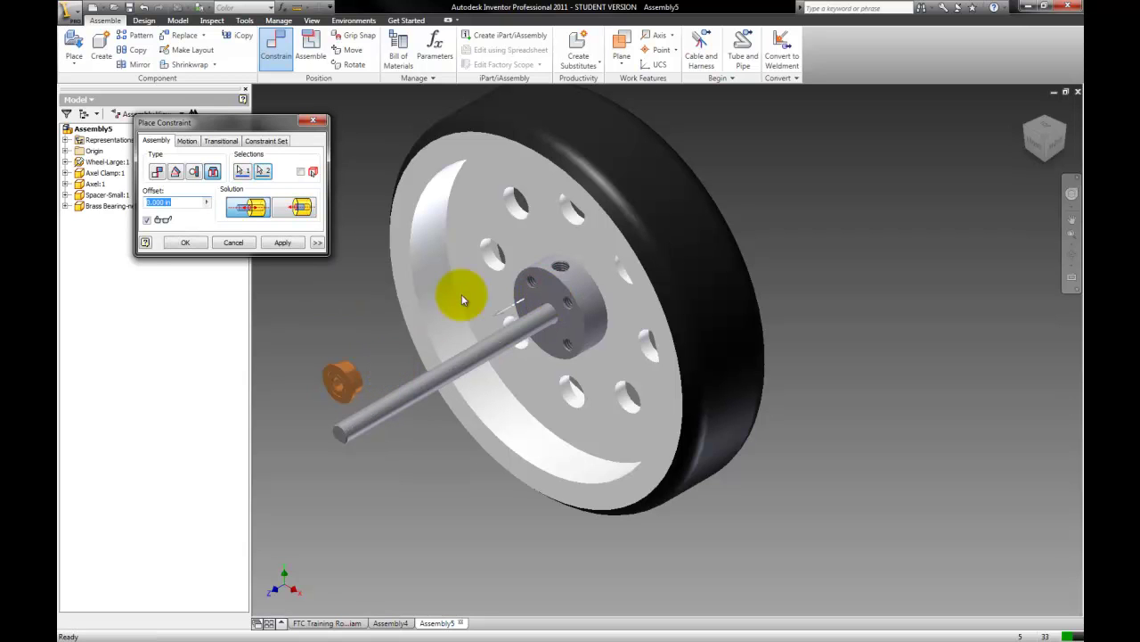
key("Escape")
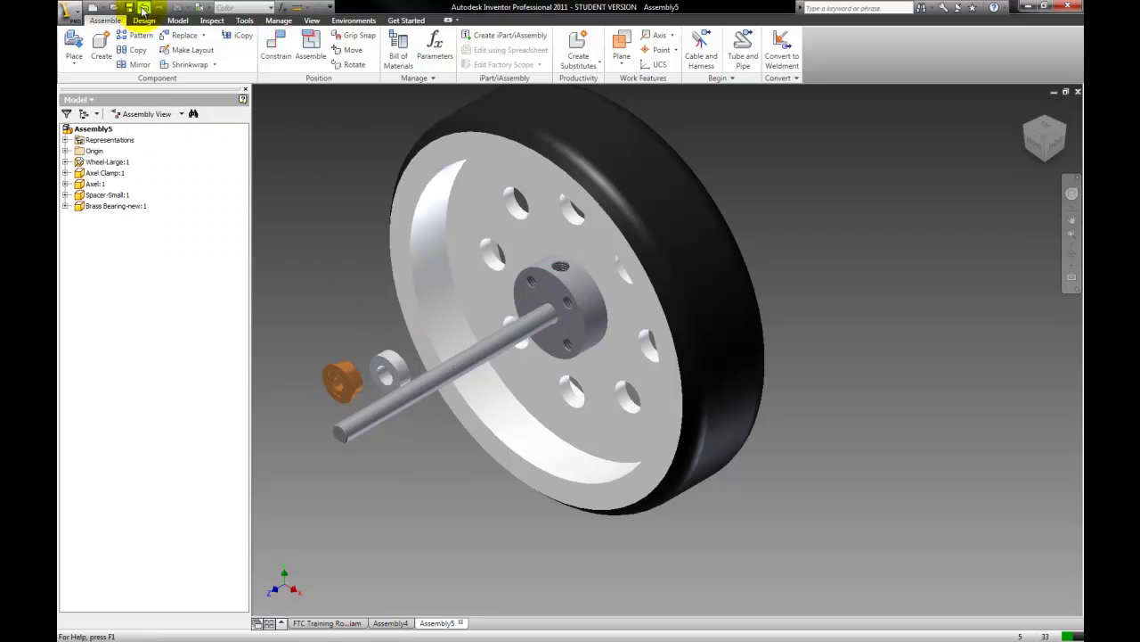
left_click(143, 9)
left_click(157, 8)
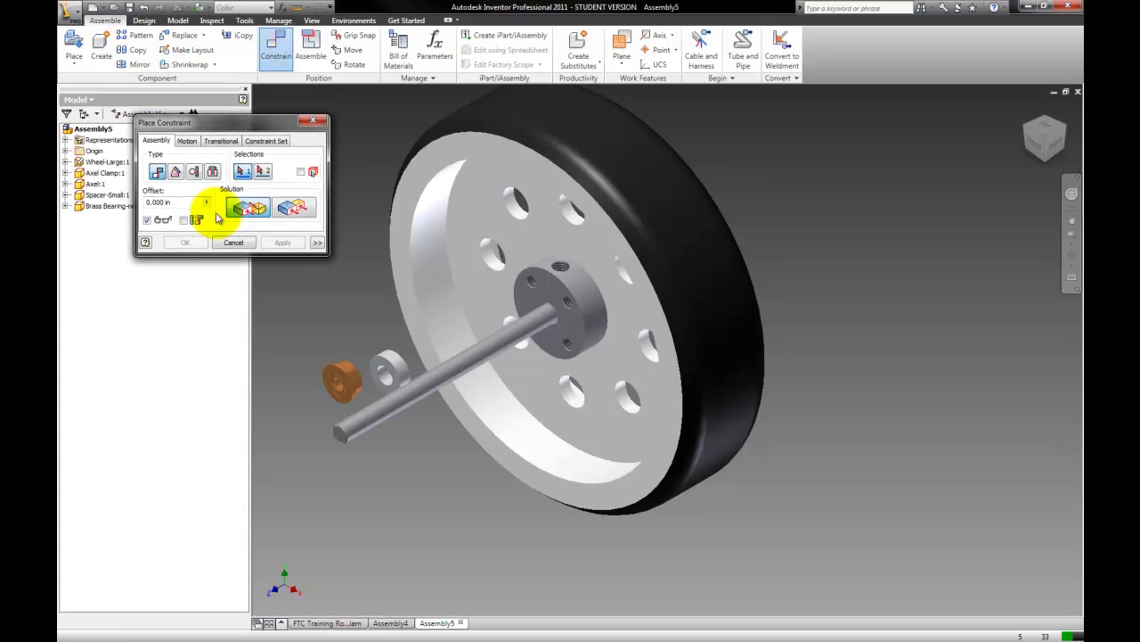
Insert the small spacer and brass bearing edges into the axle clamp edge.
left_click(212, 171)
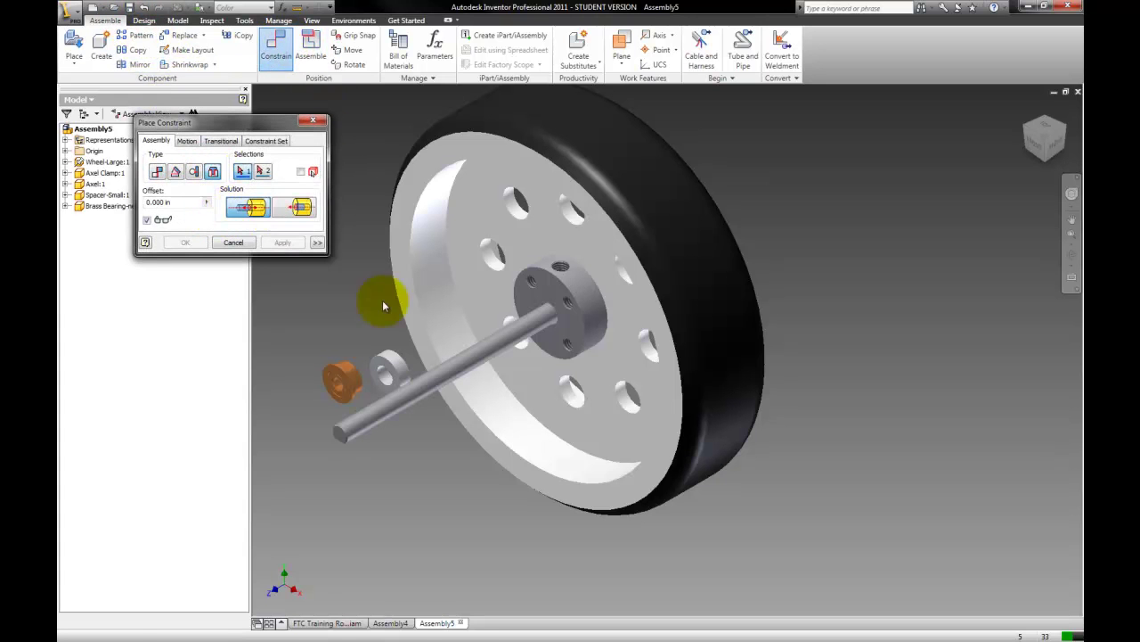
left_click(384, 369)
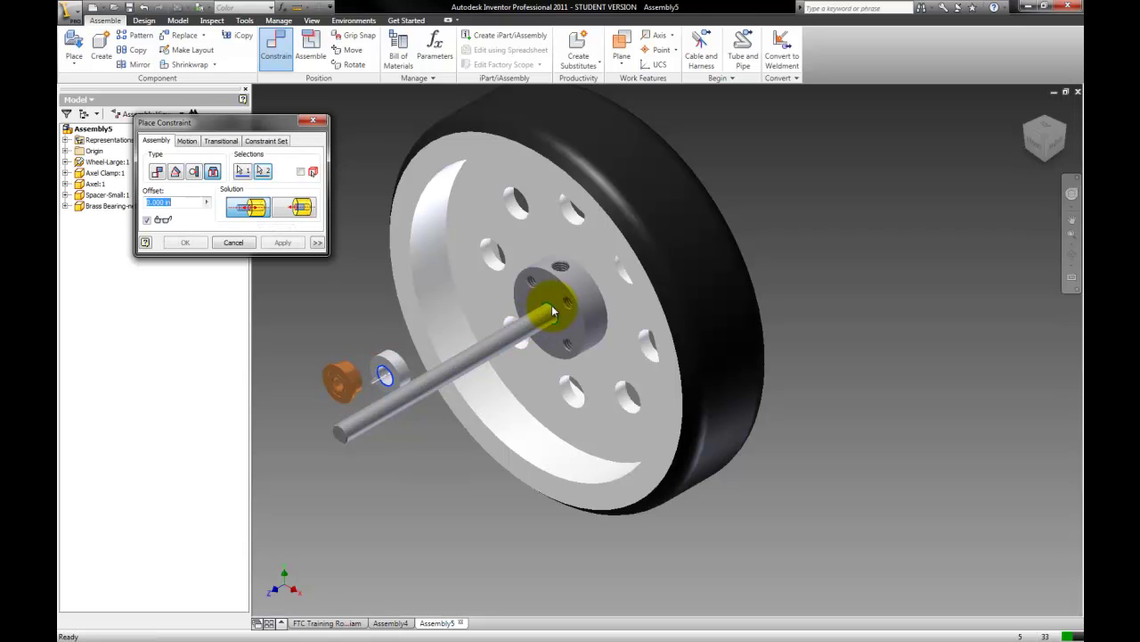
left_click(283, 242)
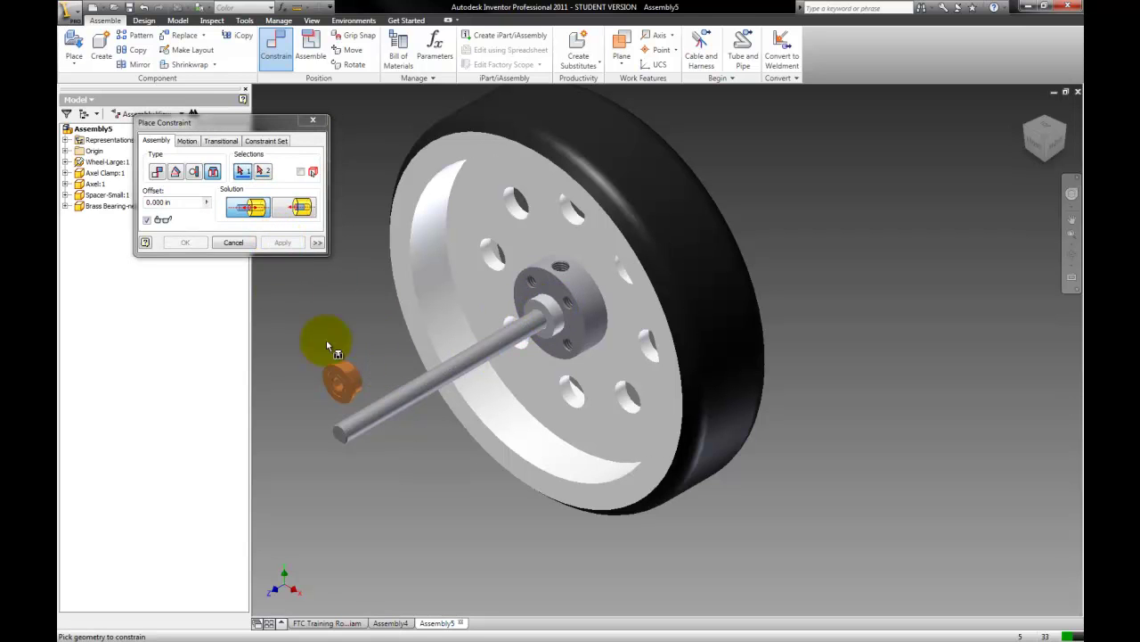
left_click(356, 379)
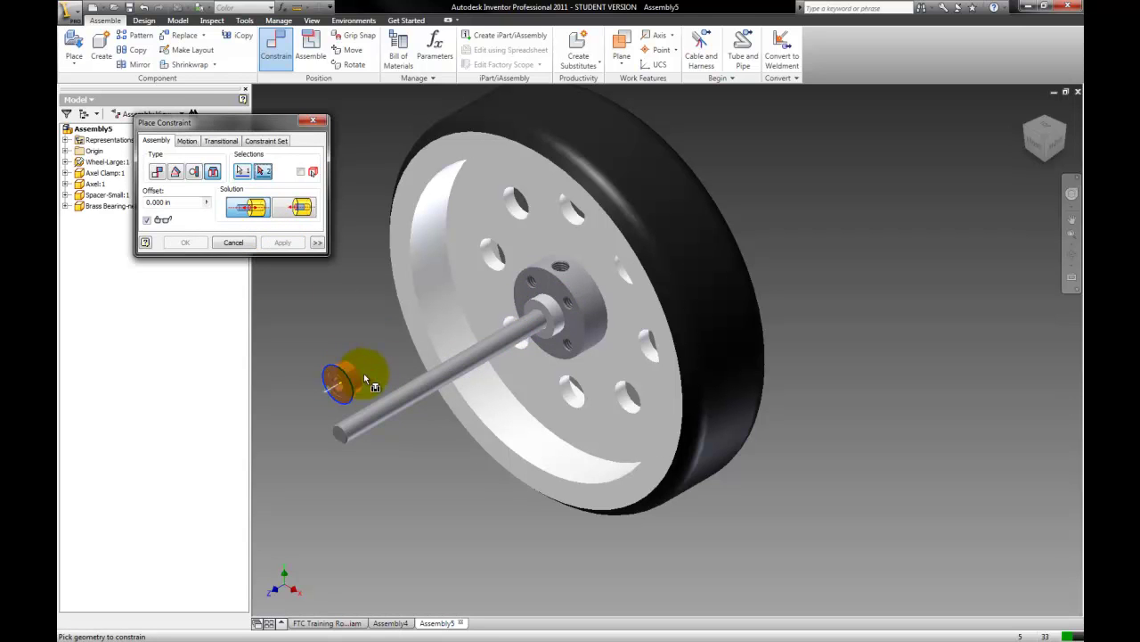
left_click(551, 318)
left_click(290, 244)
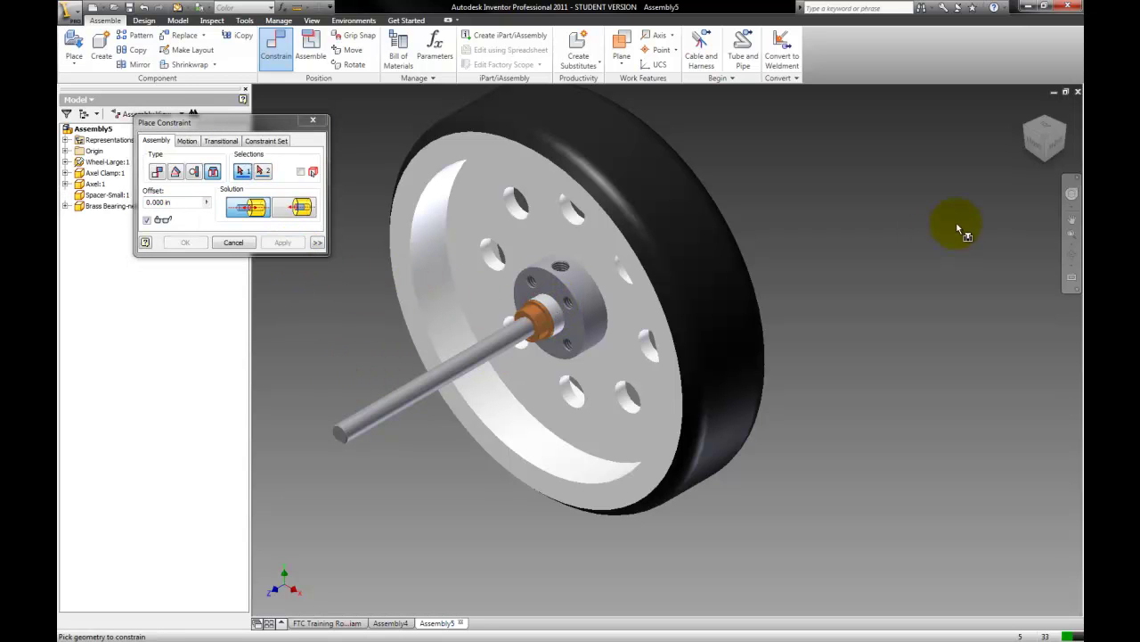
left_click(1069, 132)
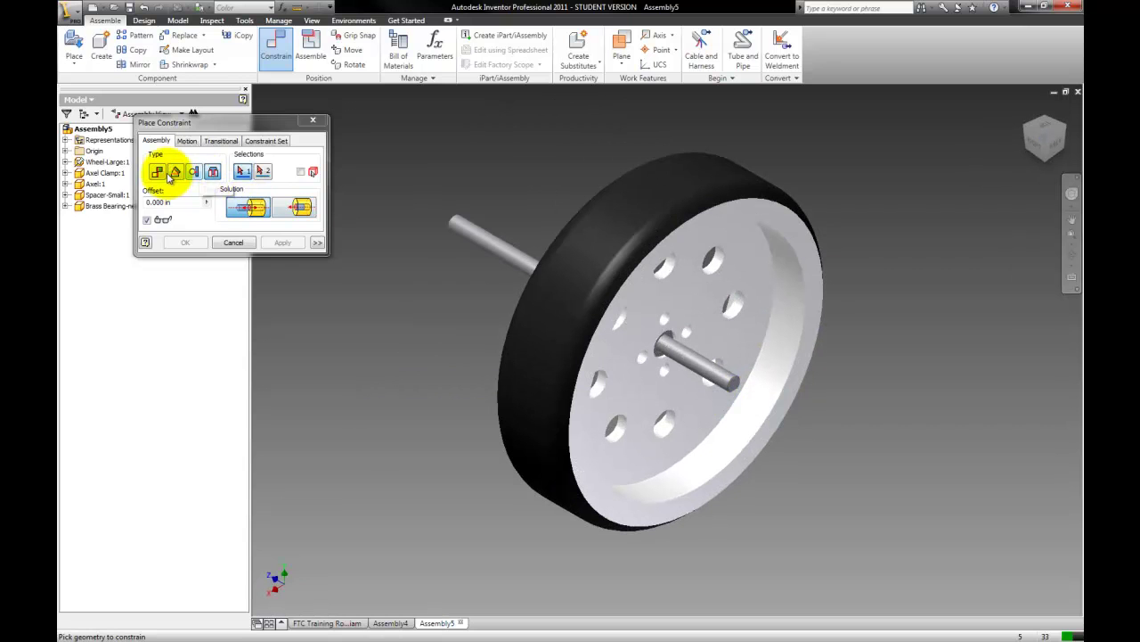
left_click(234, 243)
Place two Screw-Large parts in the assembly.
left_click(75, 39)
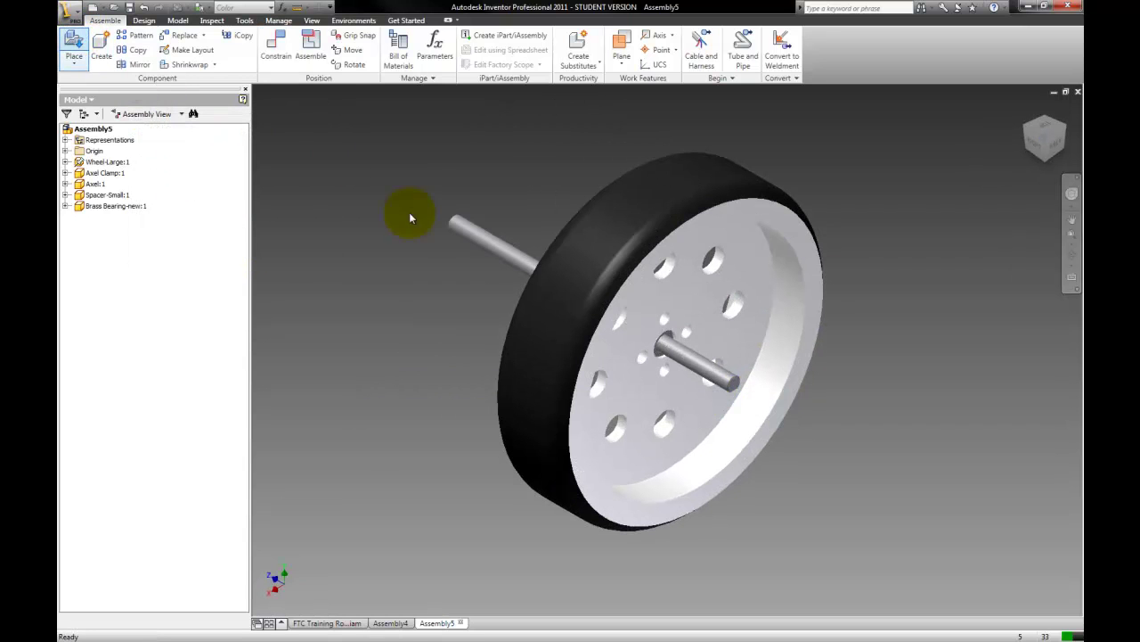
left_click(521, 332)
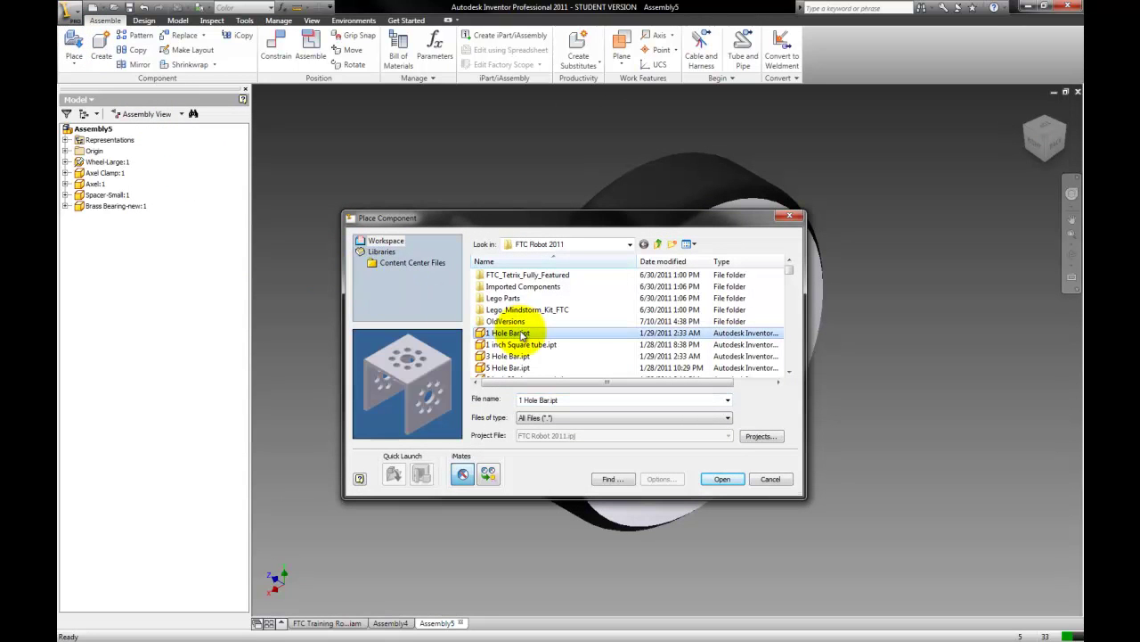
scroll(522, 332, "down", 10)
left_click(512, 278)
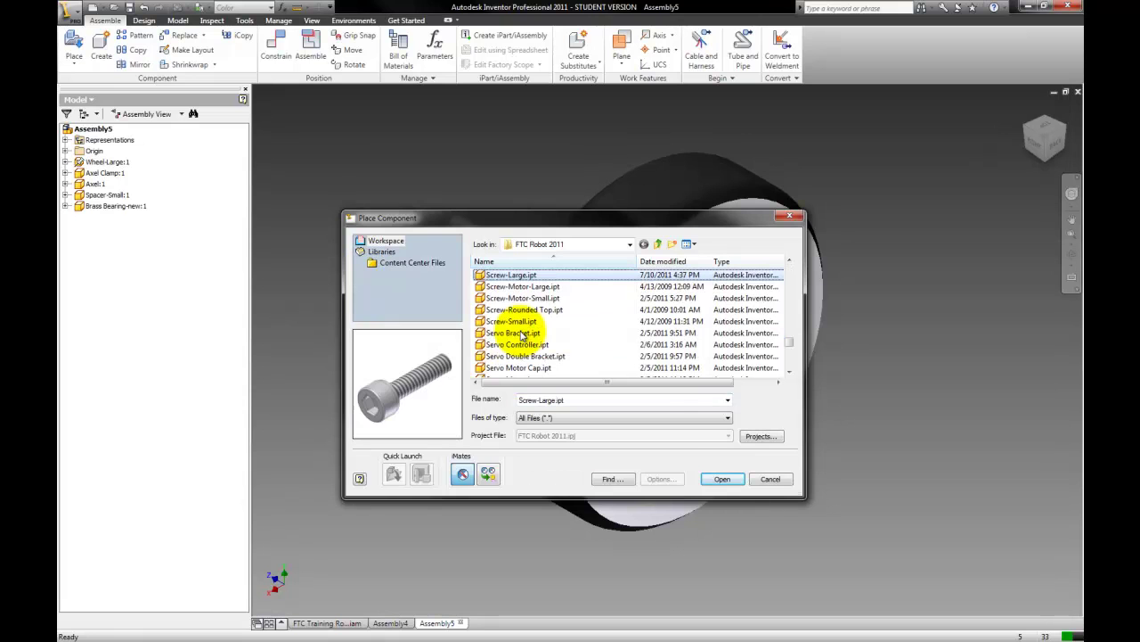
left_click(722, 478)
left_click(412, 417)
left_click(383, 332)
right_click(348, 258)
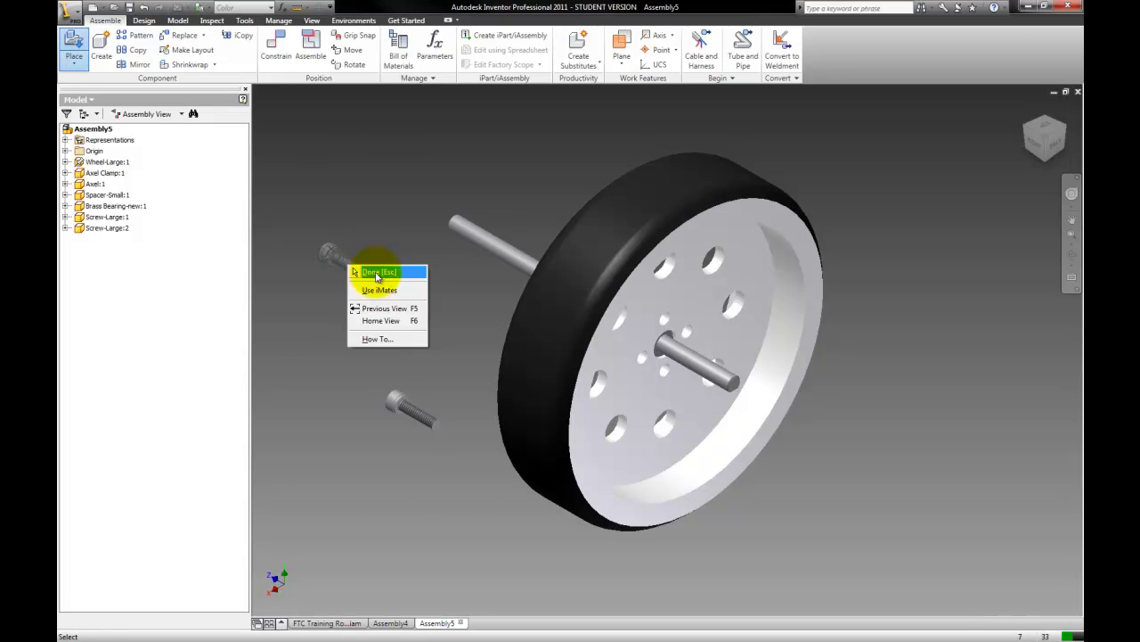
left_click(377, 265)
Insert the upper screw, aligned, into the small hole beside the axle.
left_click(276, 49)
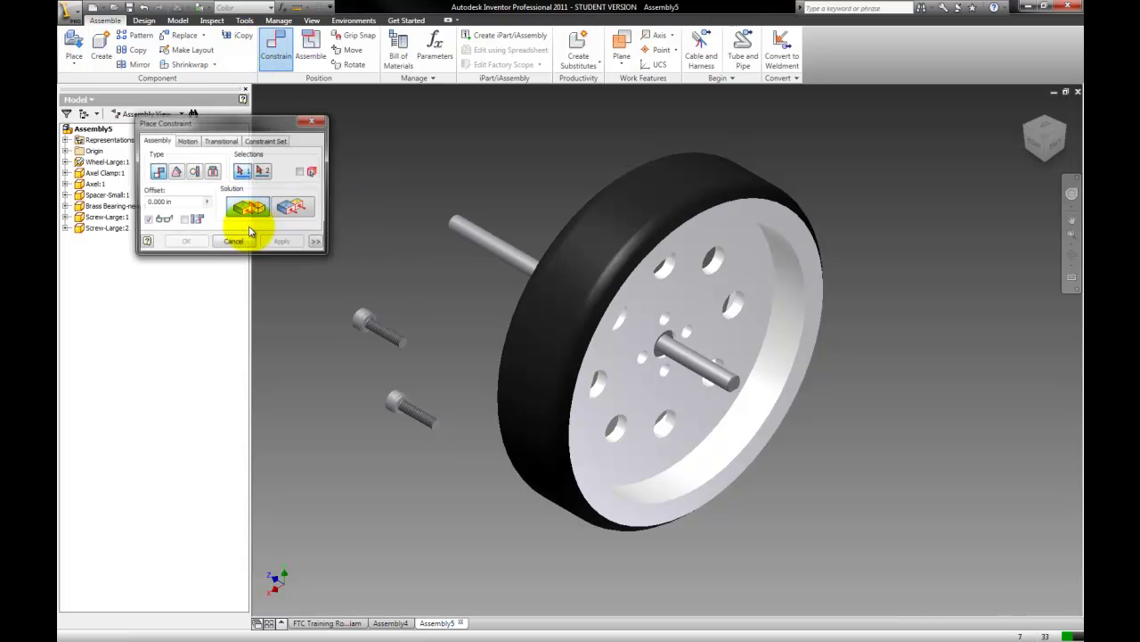
left_click(212, 171)
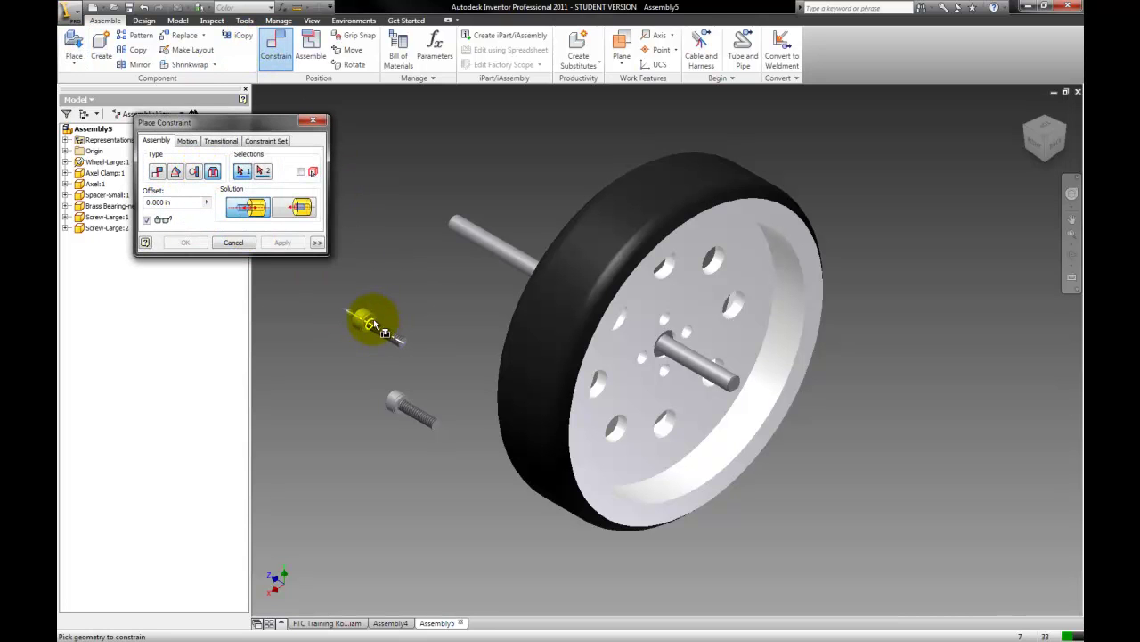
left_click(376, 322)
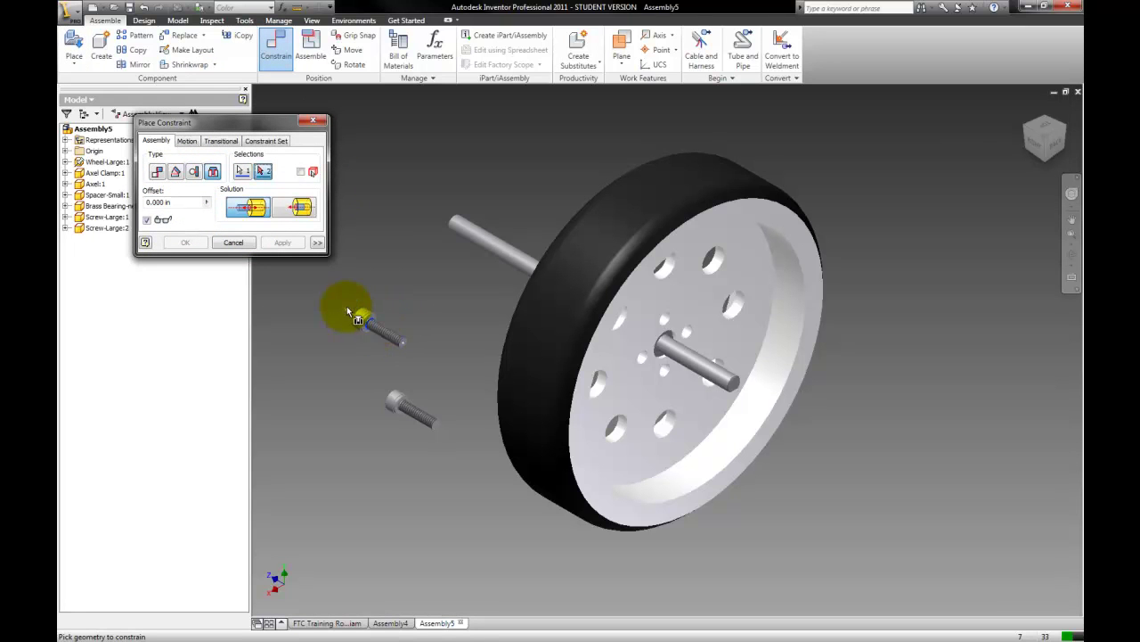
left_click(294, 206)
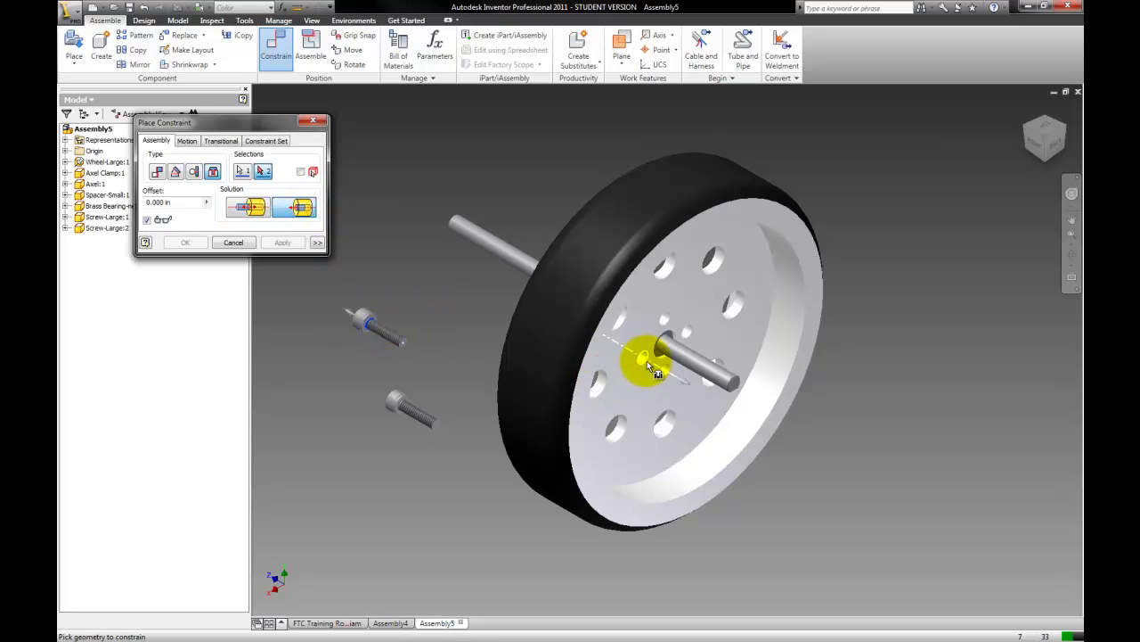
left_click(647, 352)
left_click(374, 339)
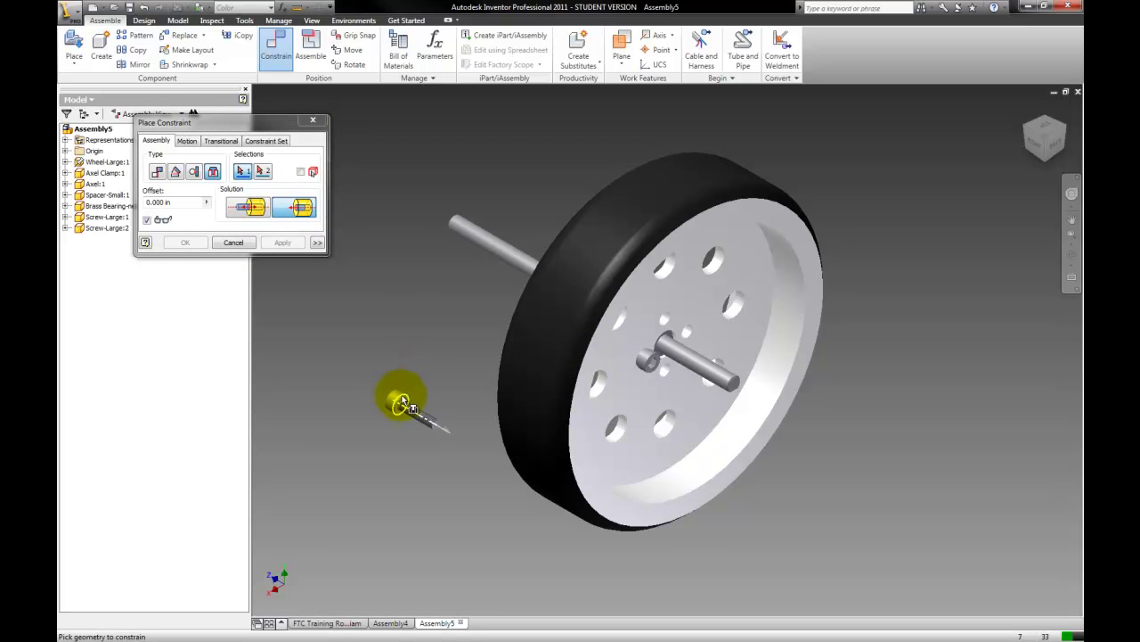
Insert the lower screw, opposed, into a hole on the wheel hub.
left_click(402, 402)
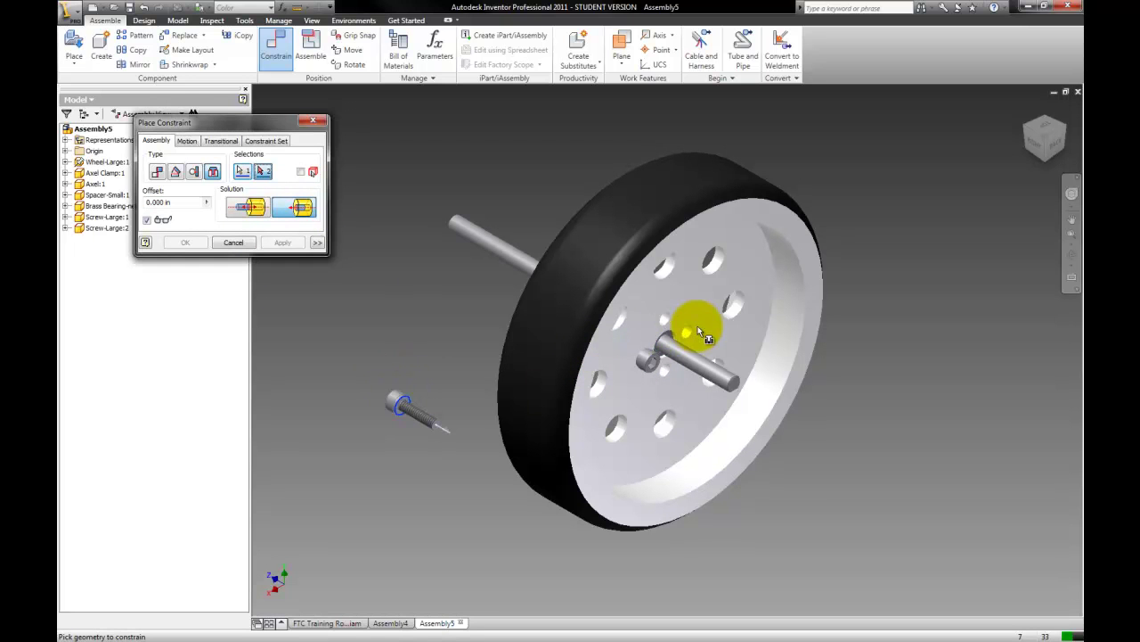
left_click(246, 207)
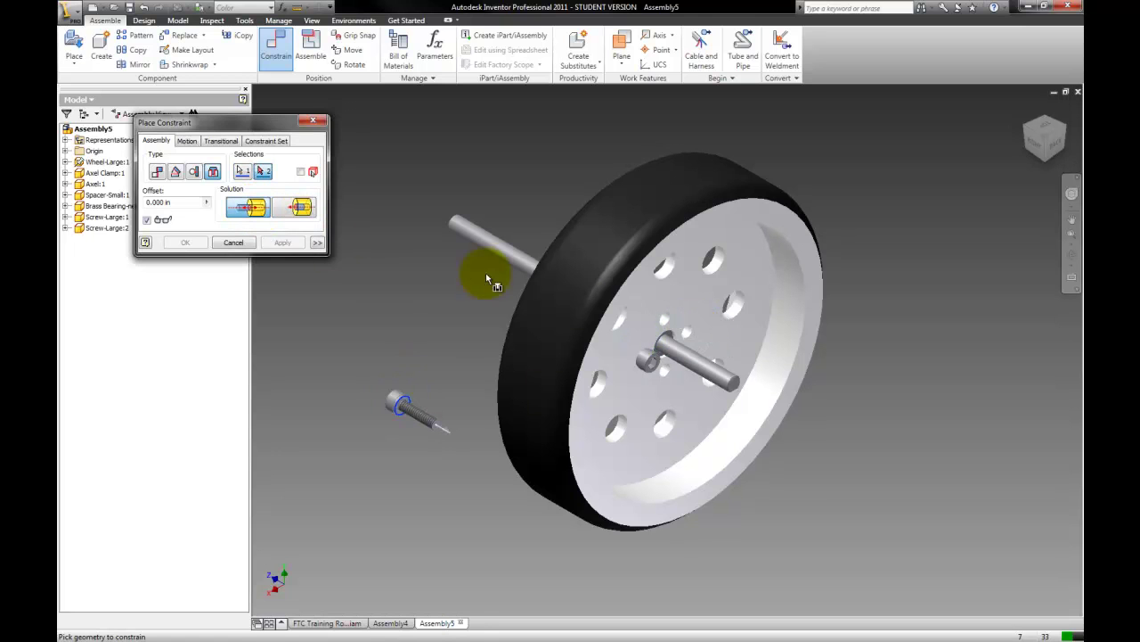
left_click(692, 339)
left_click(282, 242)
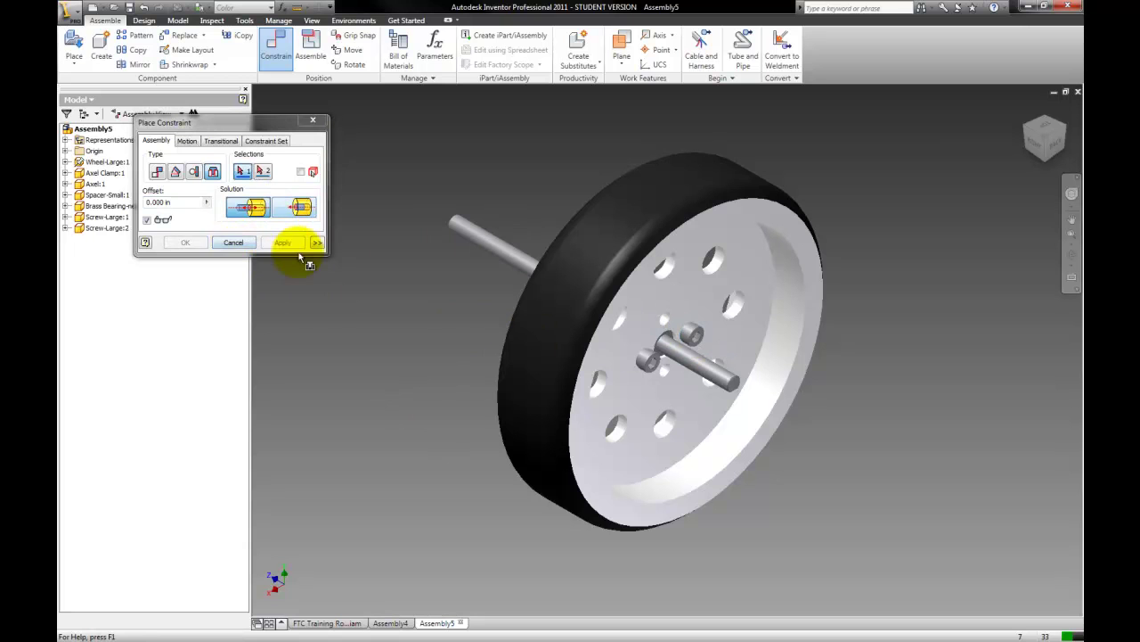
left_click(232, 244)
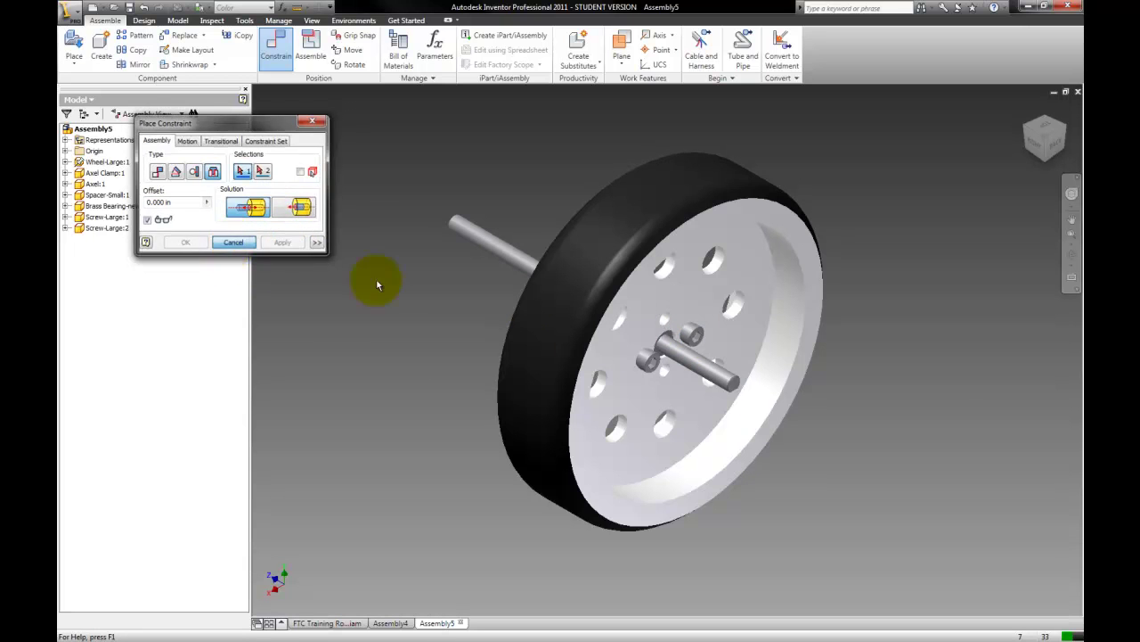
left_click(1029, 131)
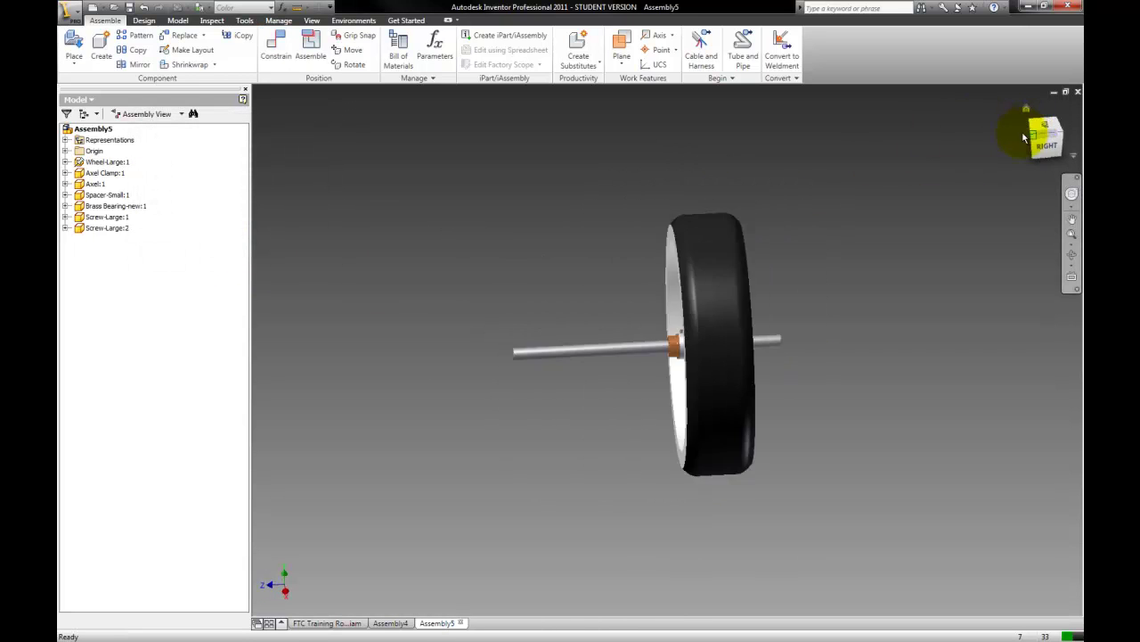
Mate the axle clamp's screw-hole axis to the matching hole on the wheel.
scroll(680, 356, "up", 8)
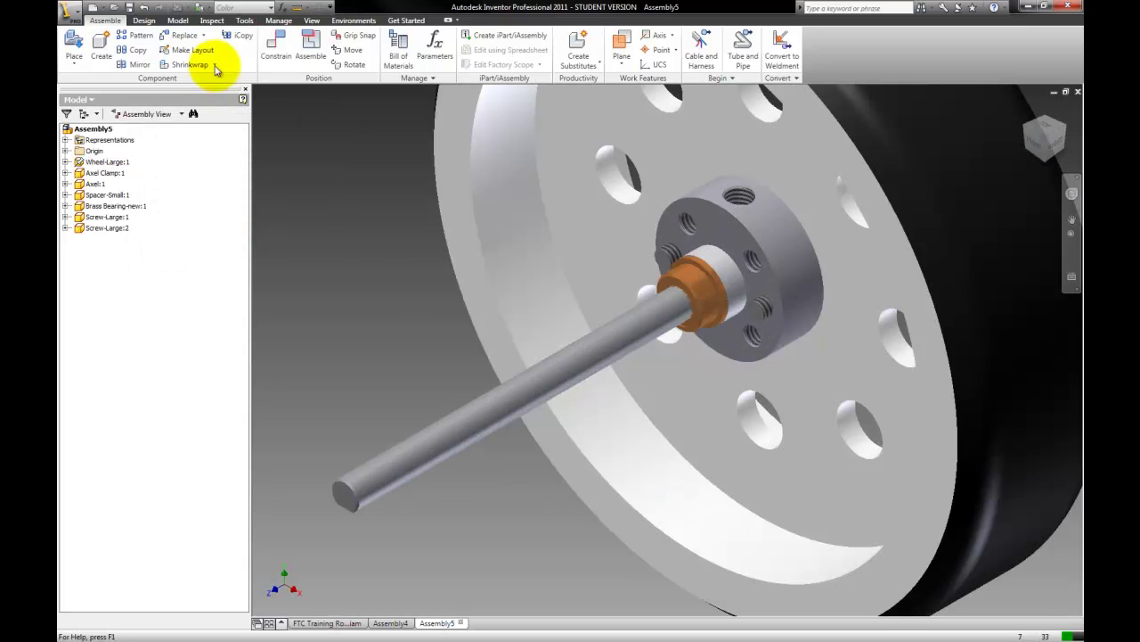
left_click(278, 49)
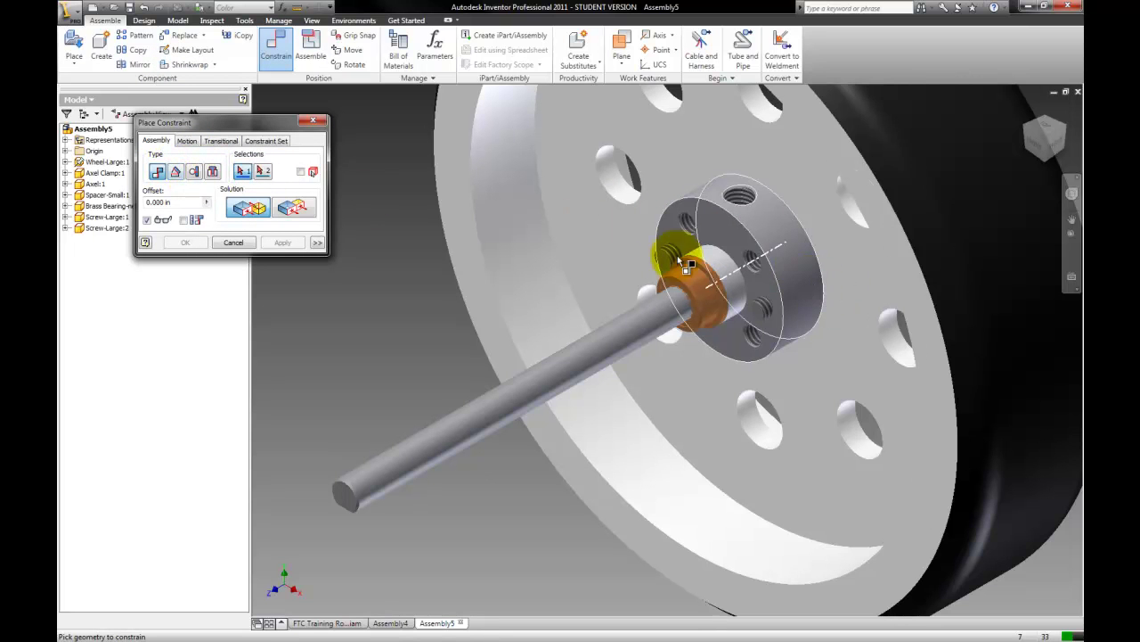
scroll(660, 257, "up", 2)
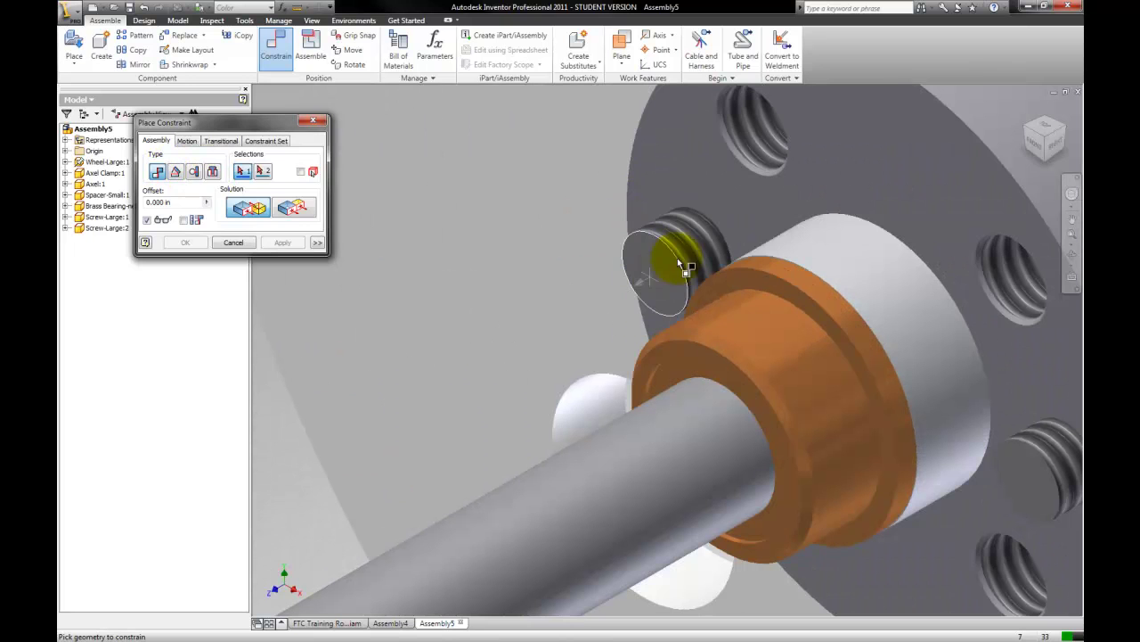
left_click(692, 236)
left_click(745, 140)
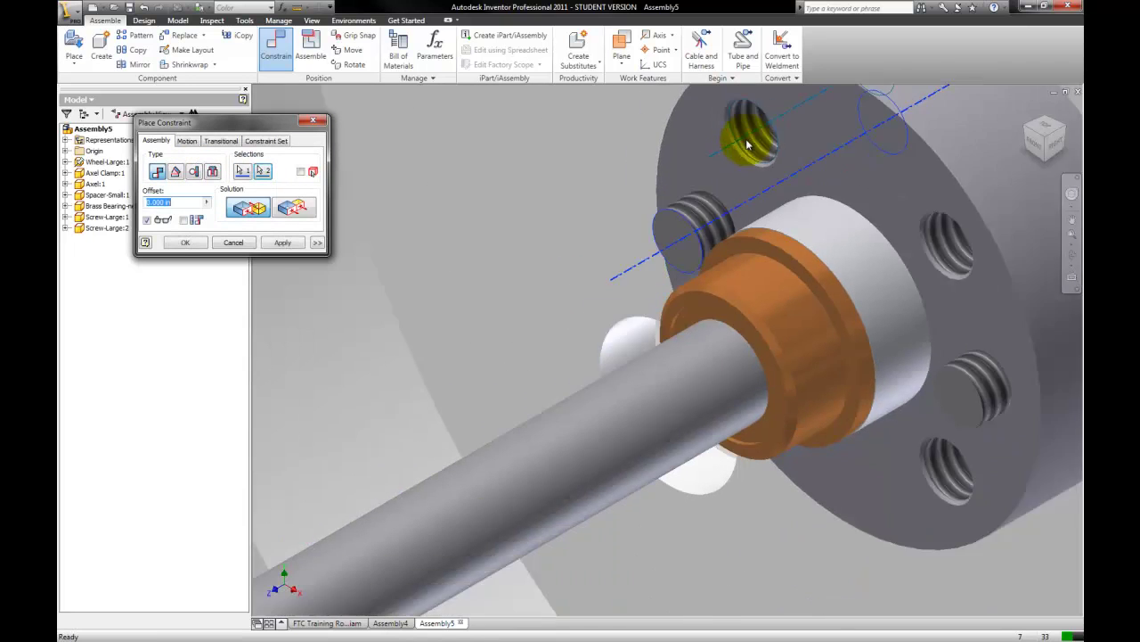
scroll(746, 140, "down", 5)
left_click(283, 242)
left_click(236, 243)
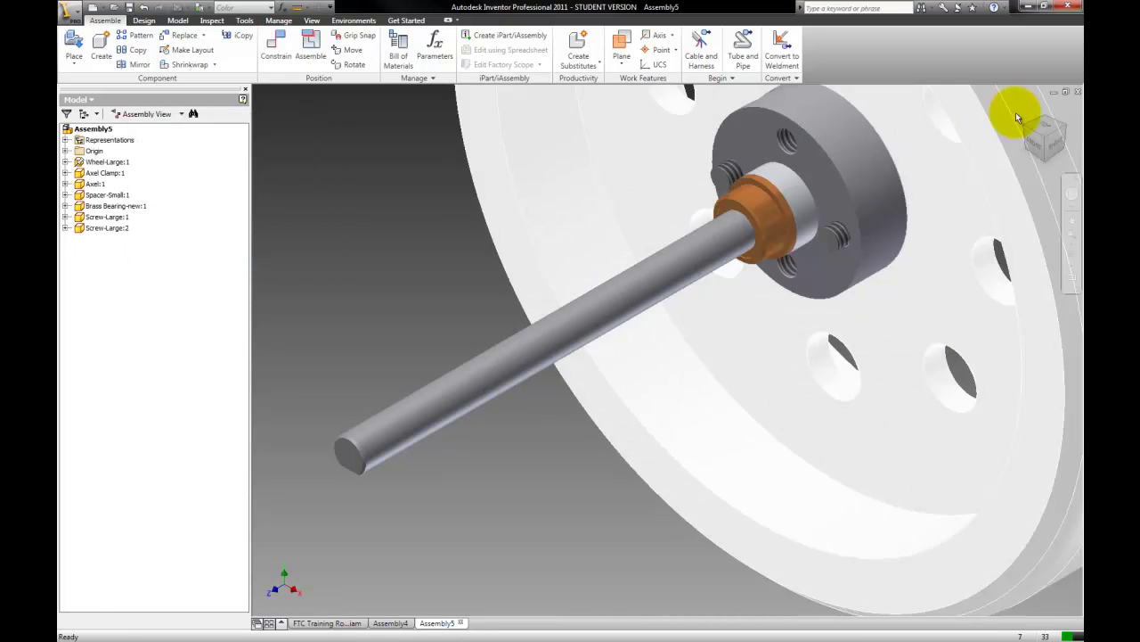
Seat the screw in the hub's threaded hole with an Opposed Insert constraint.
left_click(1044, 140)
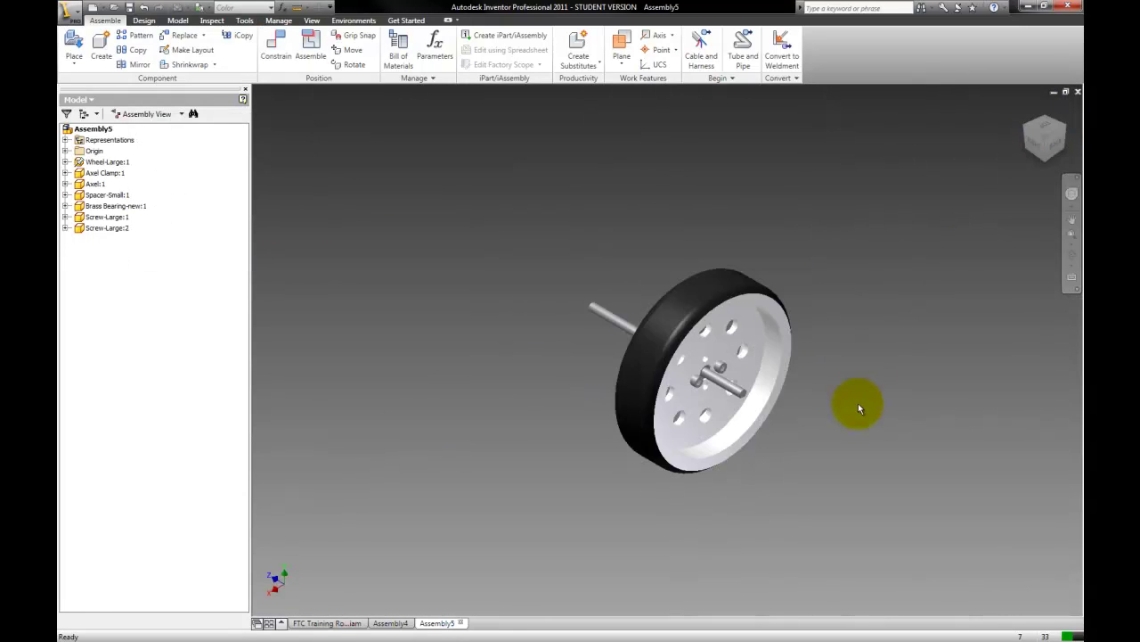
scroll(711, 426, "up", 5)
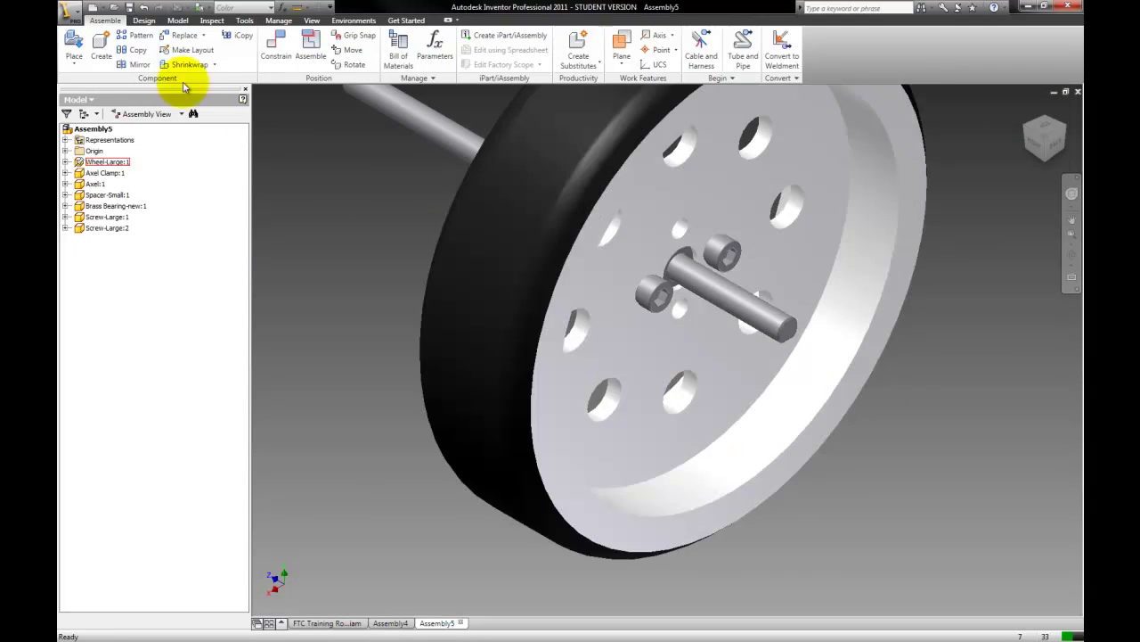
left_click(272, 52)
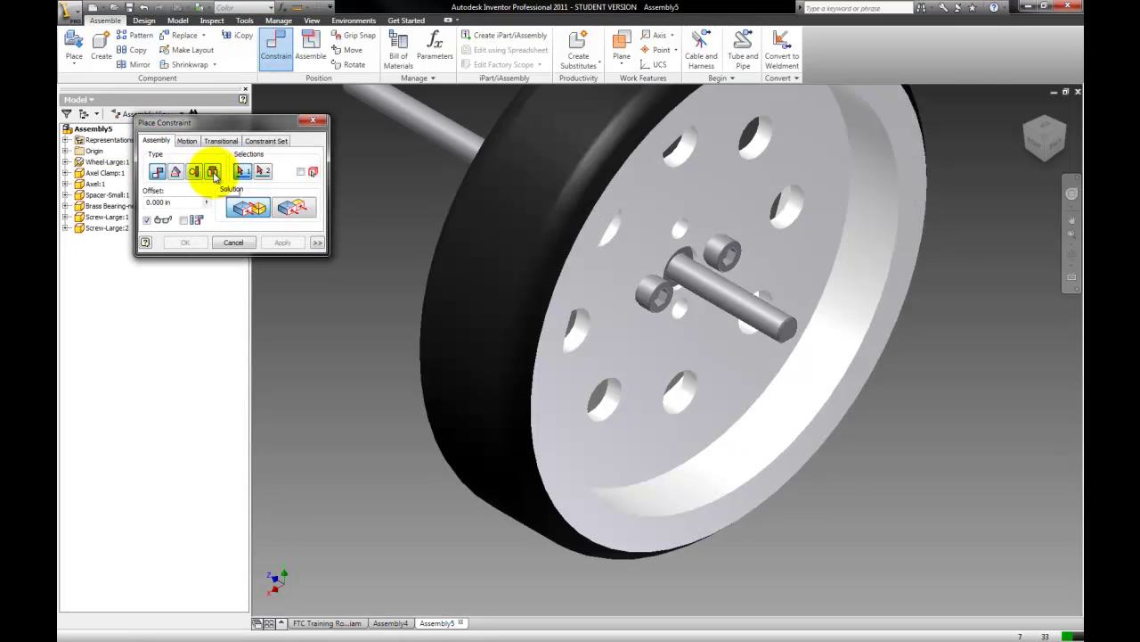
left_click(294, 207)
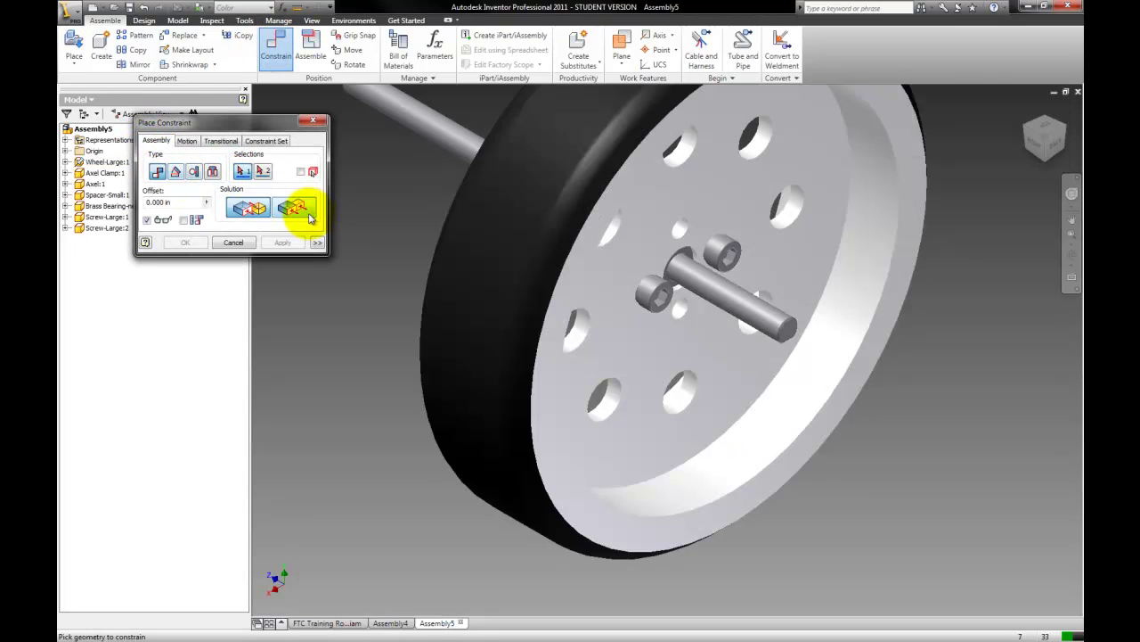
left_click(793, 332)
left_click(738, 252)
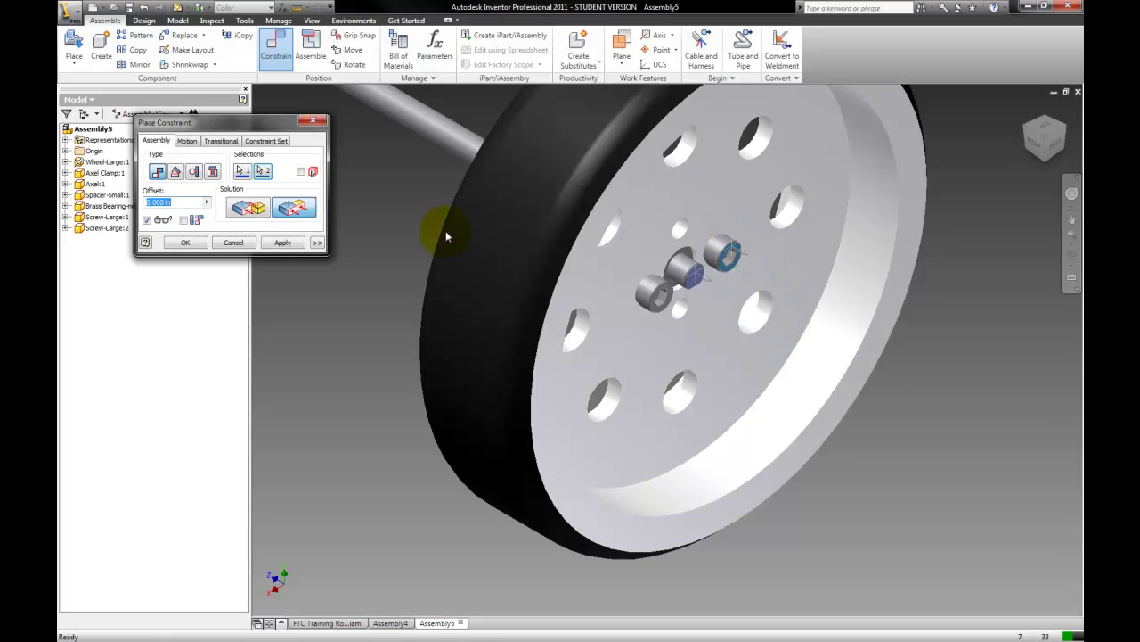
left_click(283, 242)
left_click(232, 243)
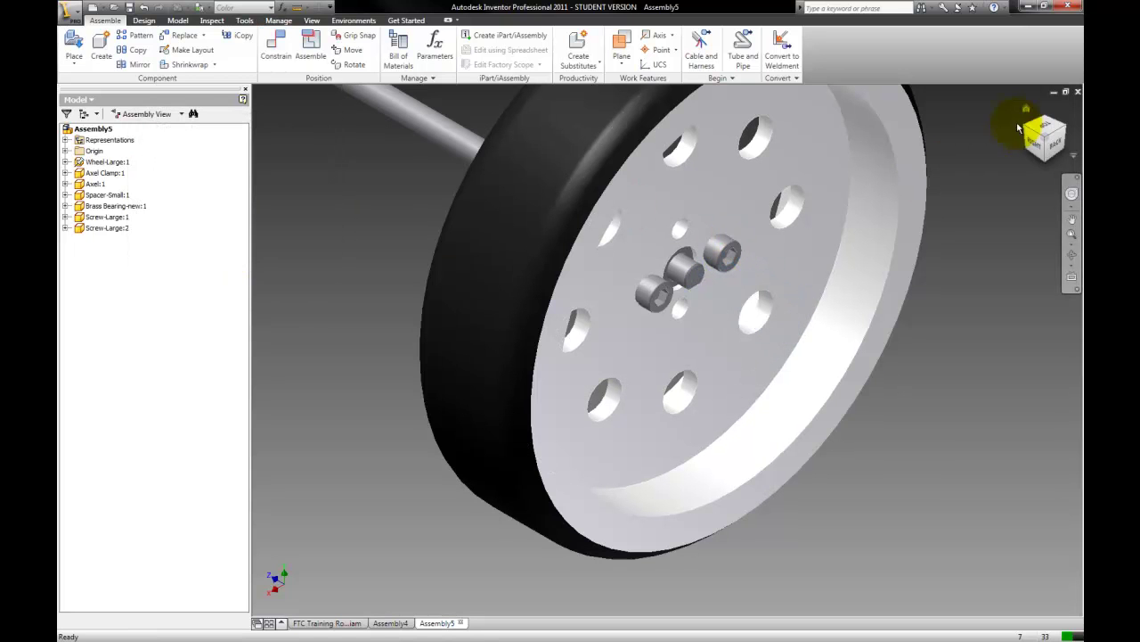
left_click(1026, 111)
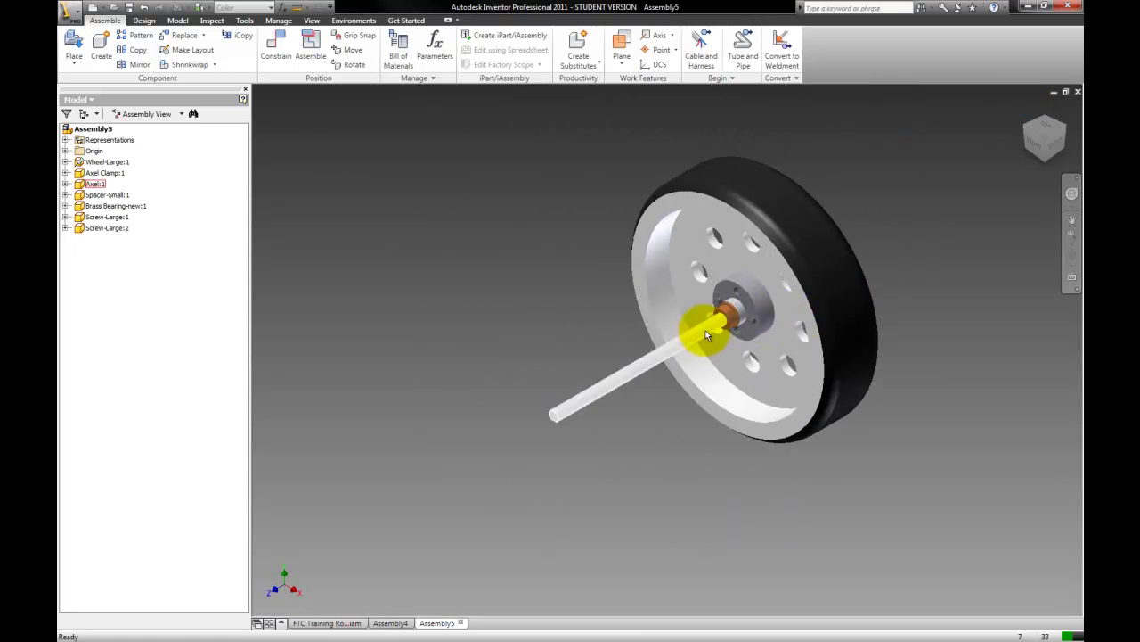
left_click(481, 212)
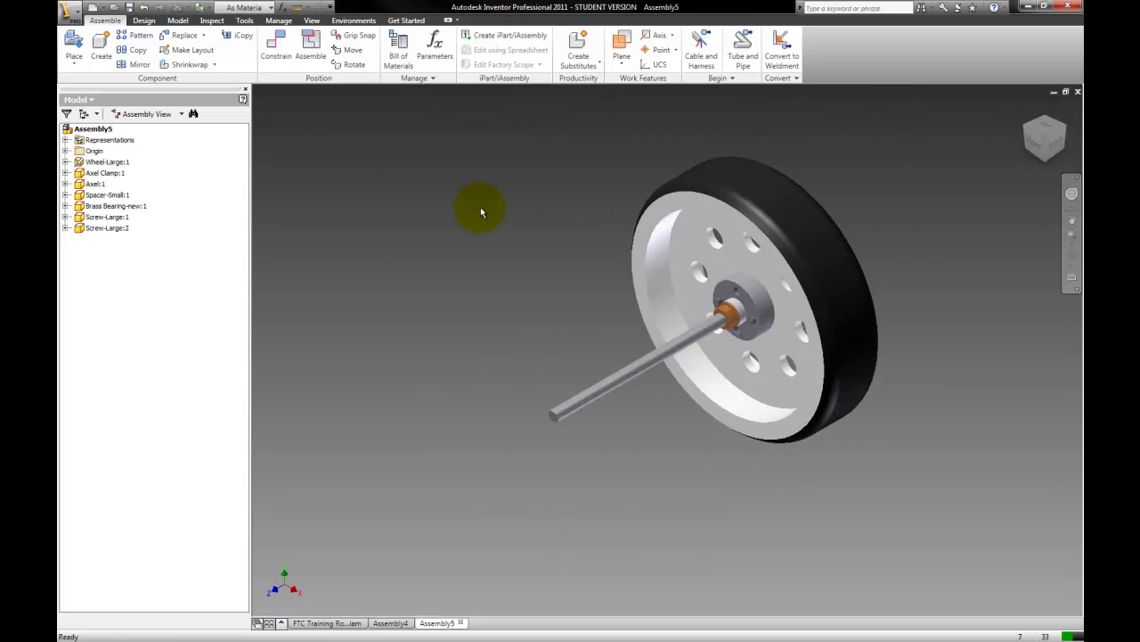
Save the wheel assembly as Assembly6.iam in the FTC Robot 2011 folder.
left_click(70, 17)
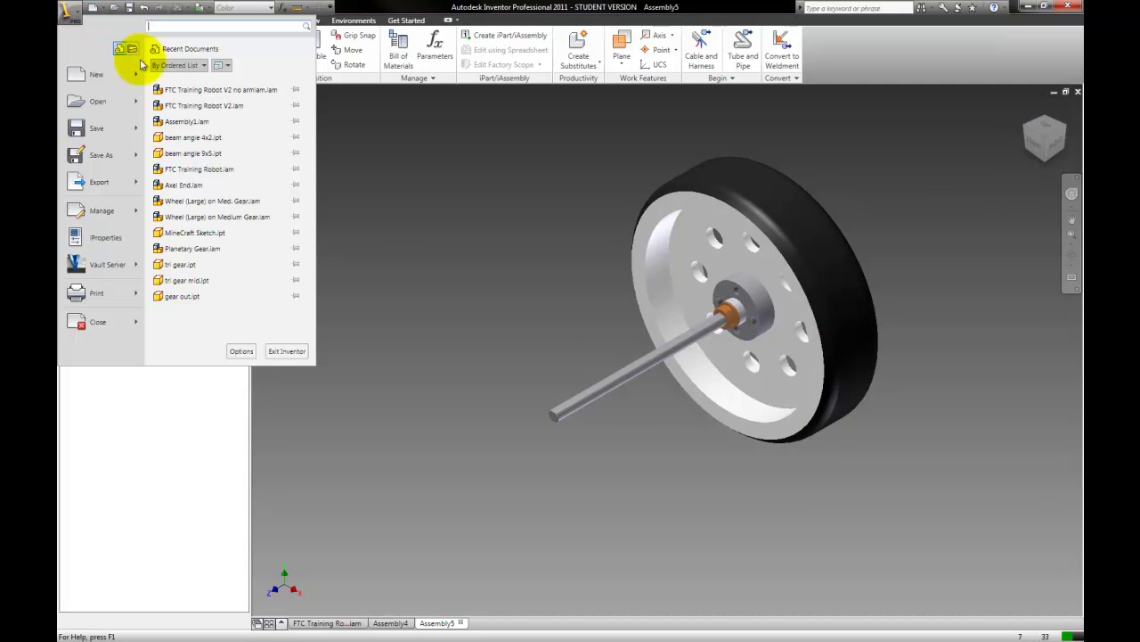
left_click(107, 155)
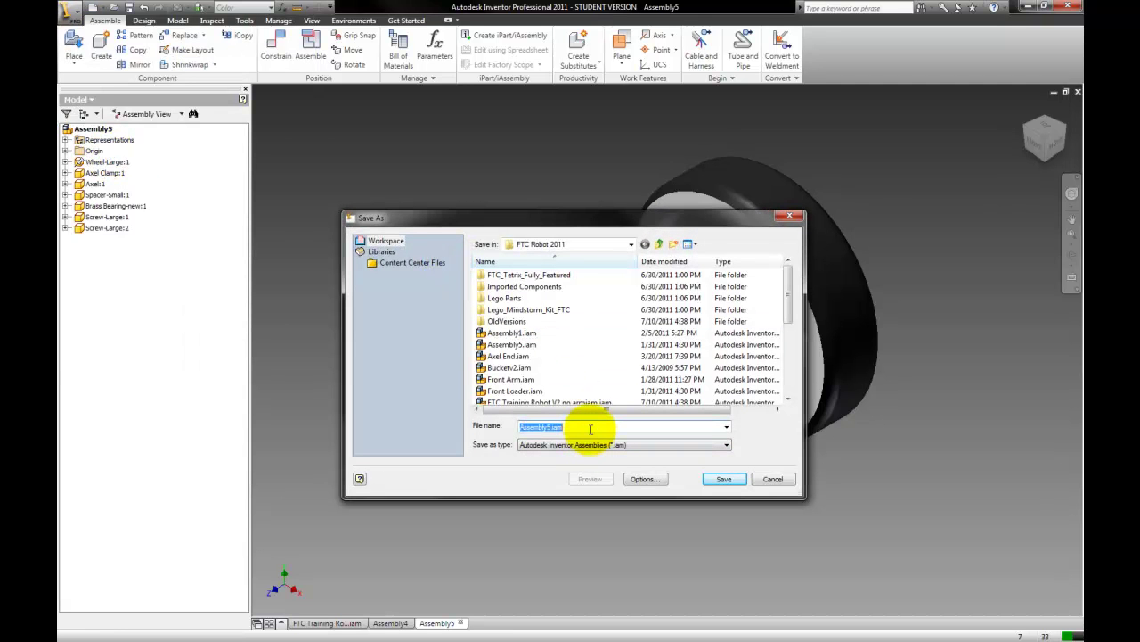
left_click(554, 428)
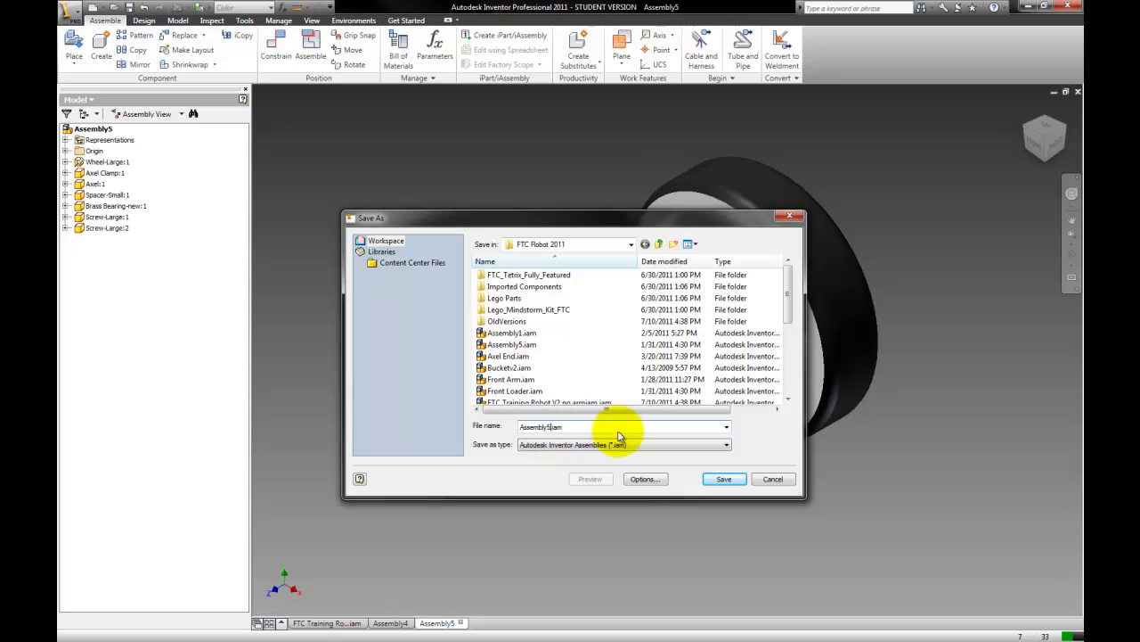
type("6")
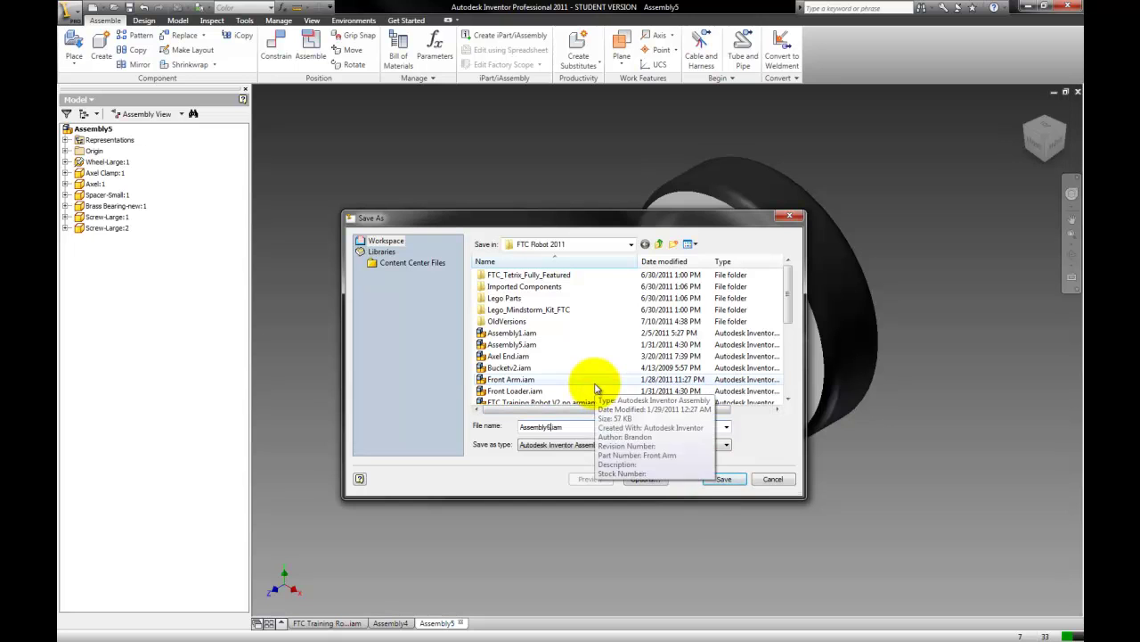
left_click(724, 478)
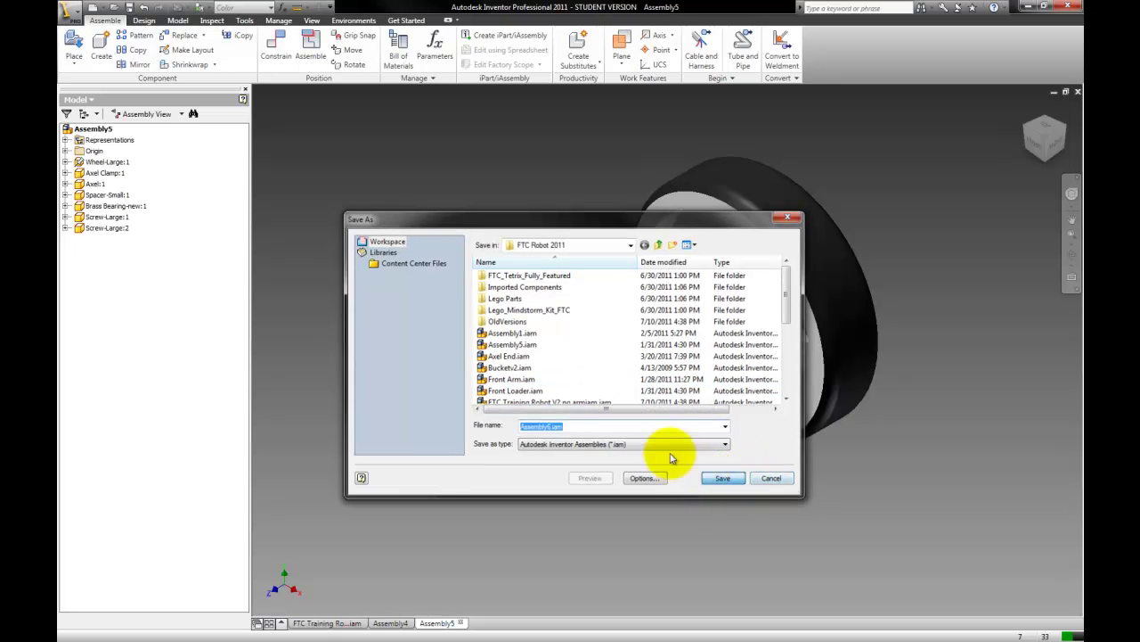
left_click(393, 621)
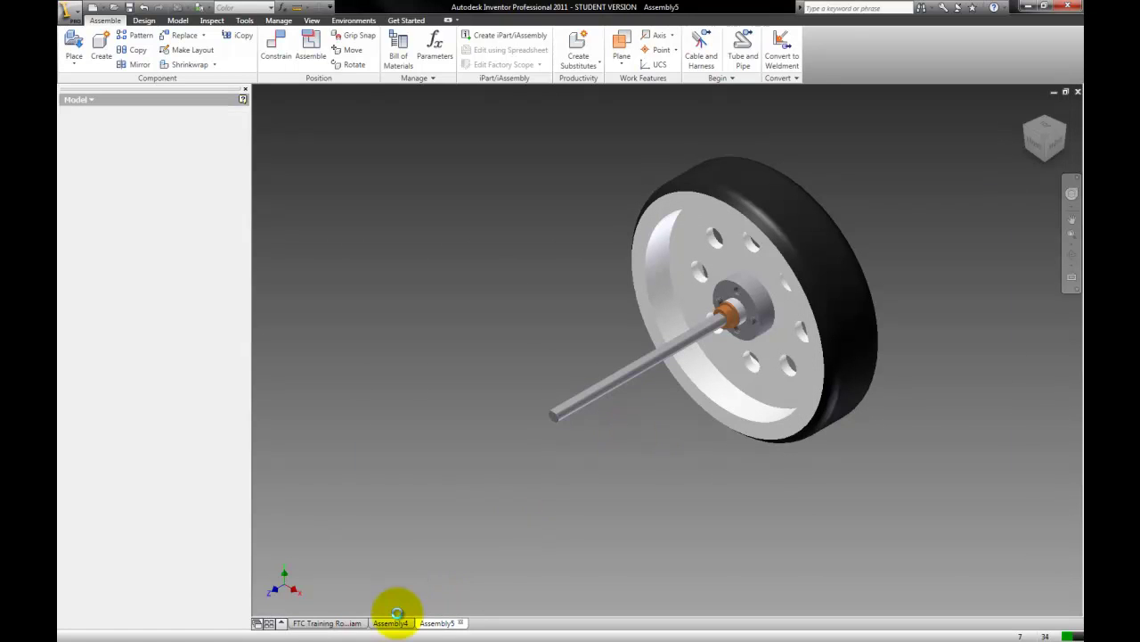
In the Assembly4 chassis, place Assembly6.iam twice as Assembly6:1 and Assembly6:2.
left_click(348, 624)
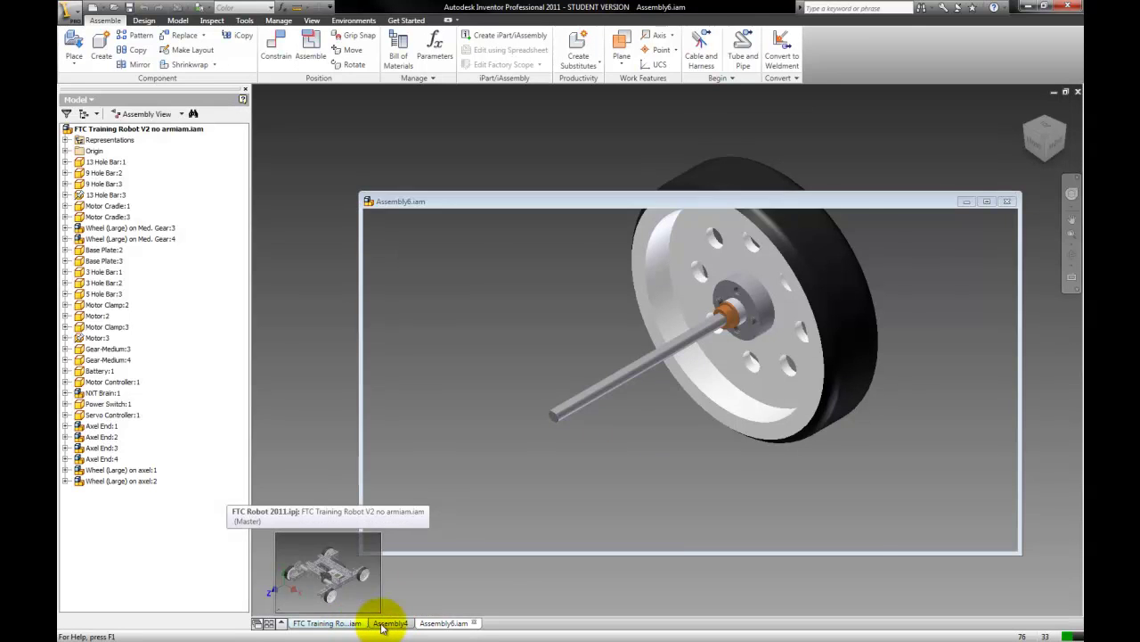
left_click(386, 625)
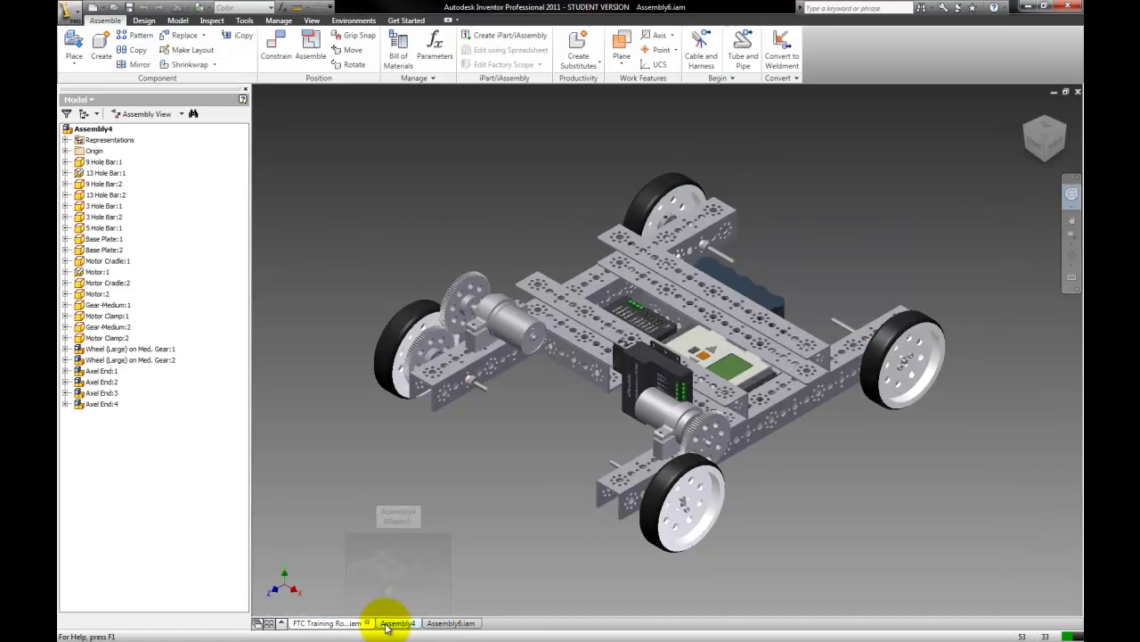
left_click(71, 42)
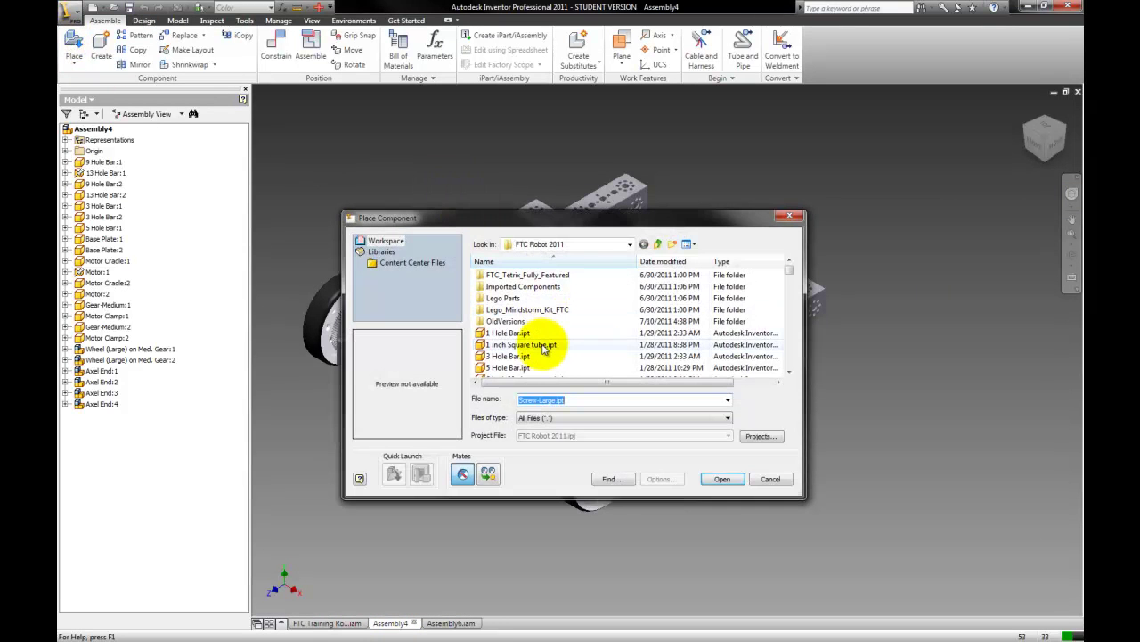
scroll(534, 334, "down", 5)
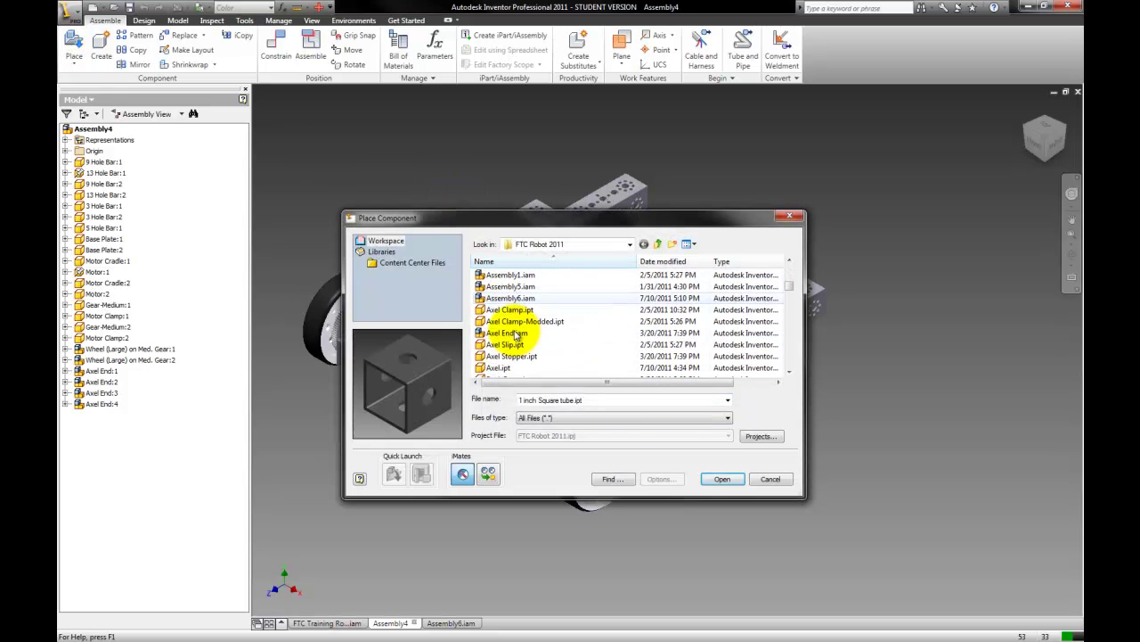
left_click(520, 312)
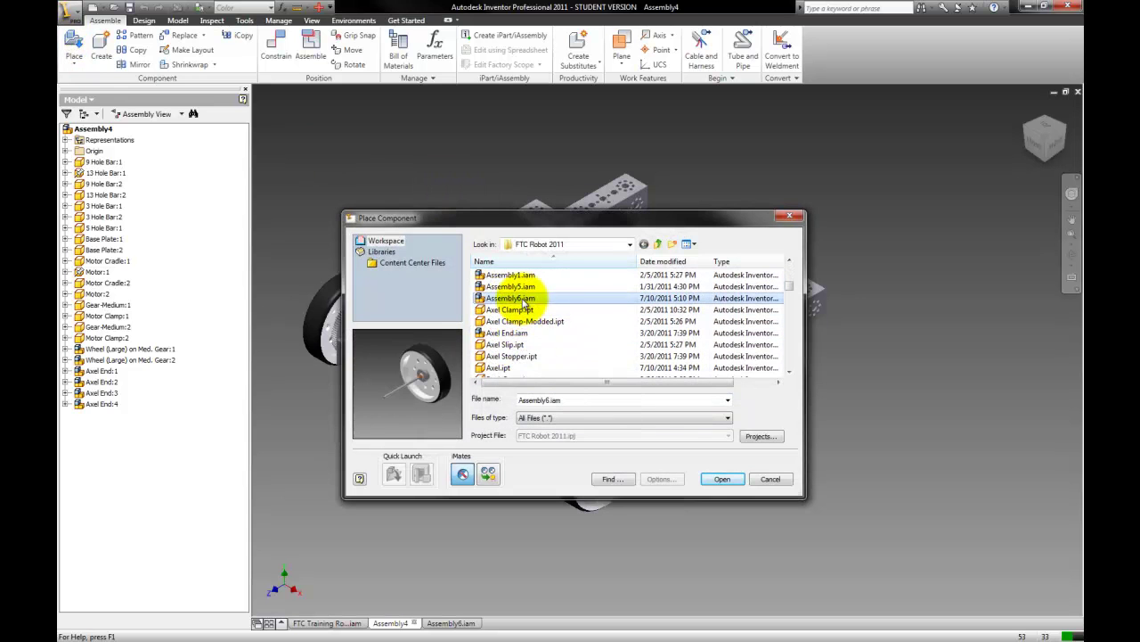
left_click(721, 477)
left_click(539, 187)
left_click(846, 365)
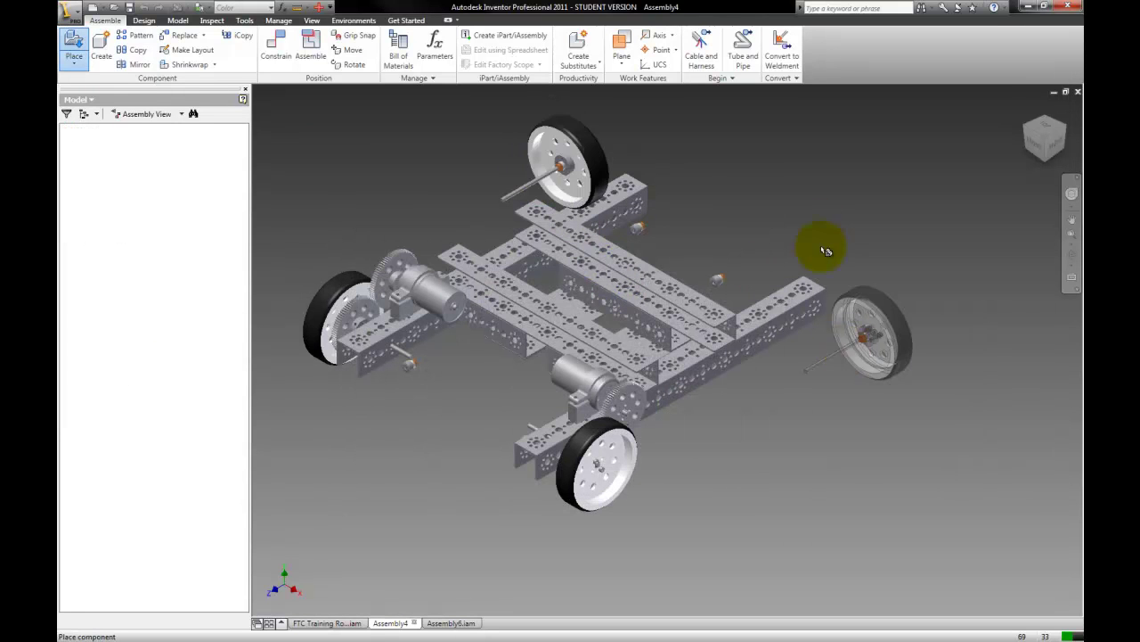
right_click(825, 236)
left_click(842, 238)
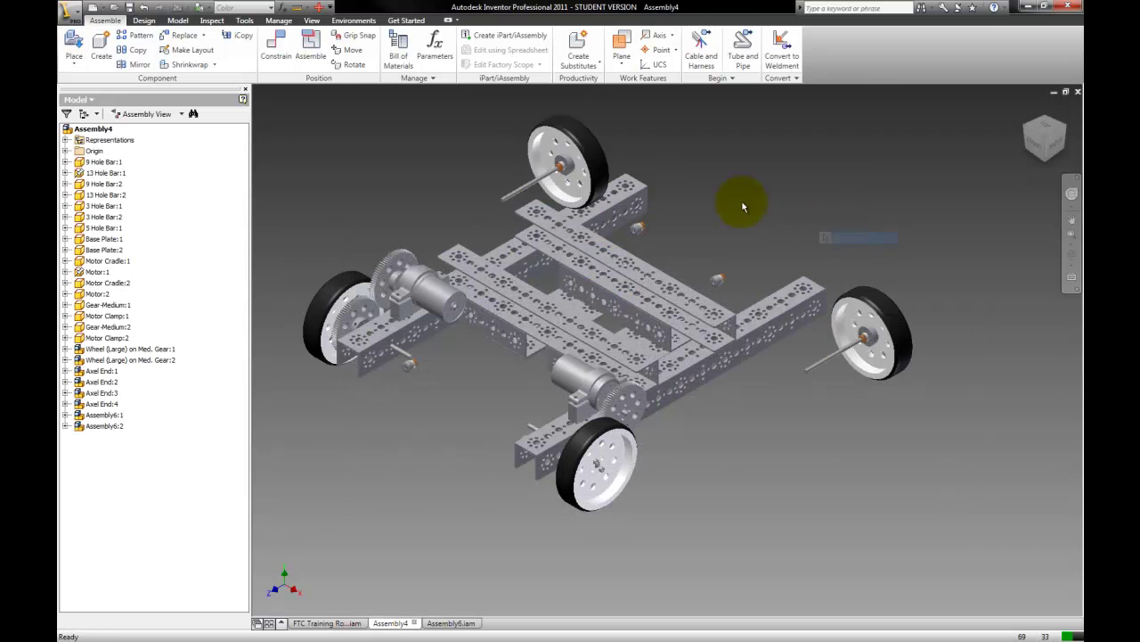
Insert the right wheel's axle end into its chassis hole edge.
left_click(278, 42)
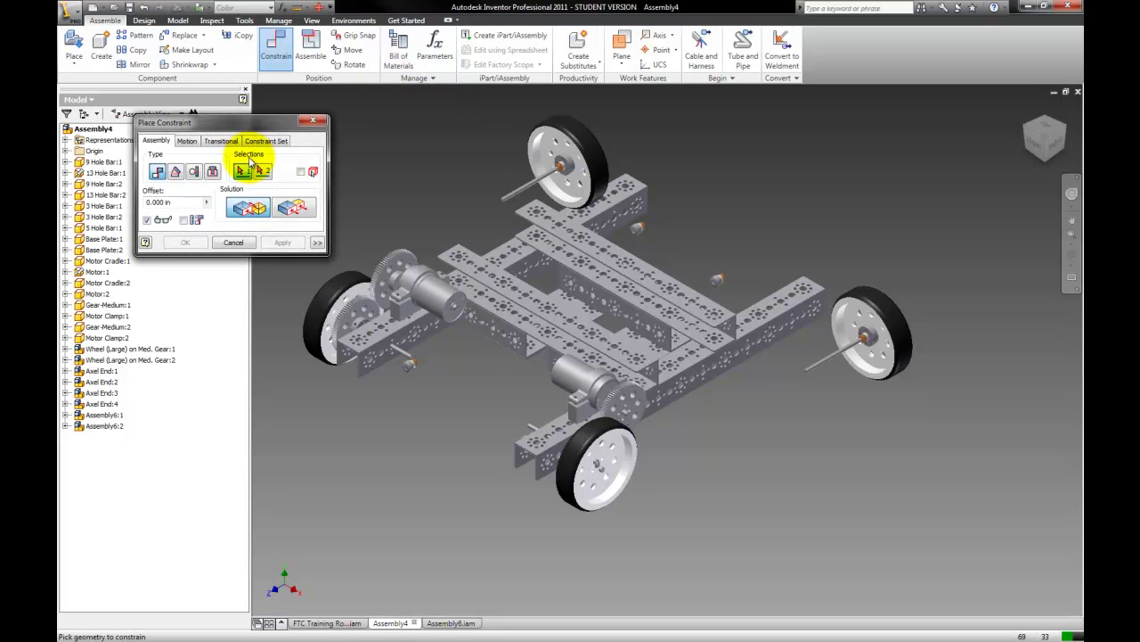
left_click(214, 173)
scroll(851, 357, "down", 3)
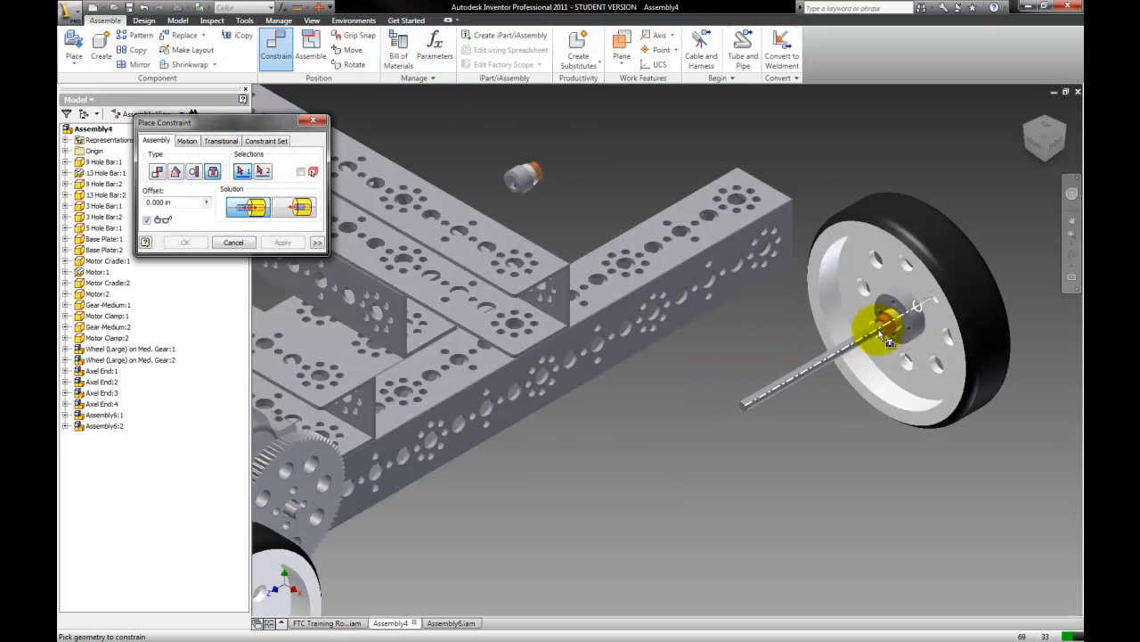
left_click(891, 319)
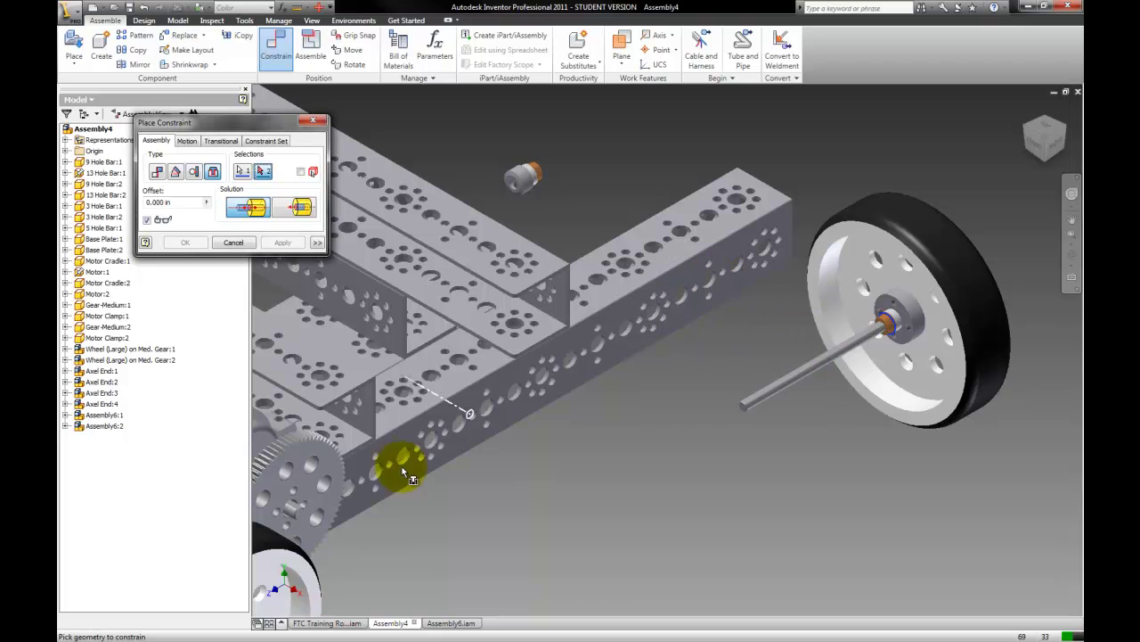
mouse_move(346, 624)
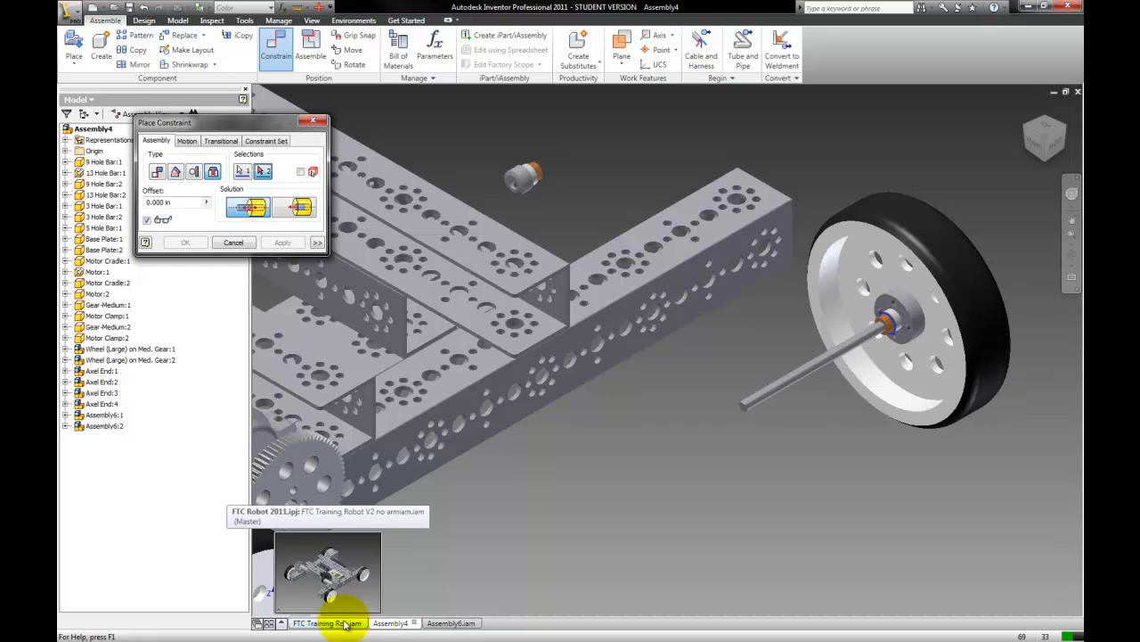
left_click(719, 283)
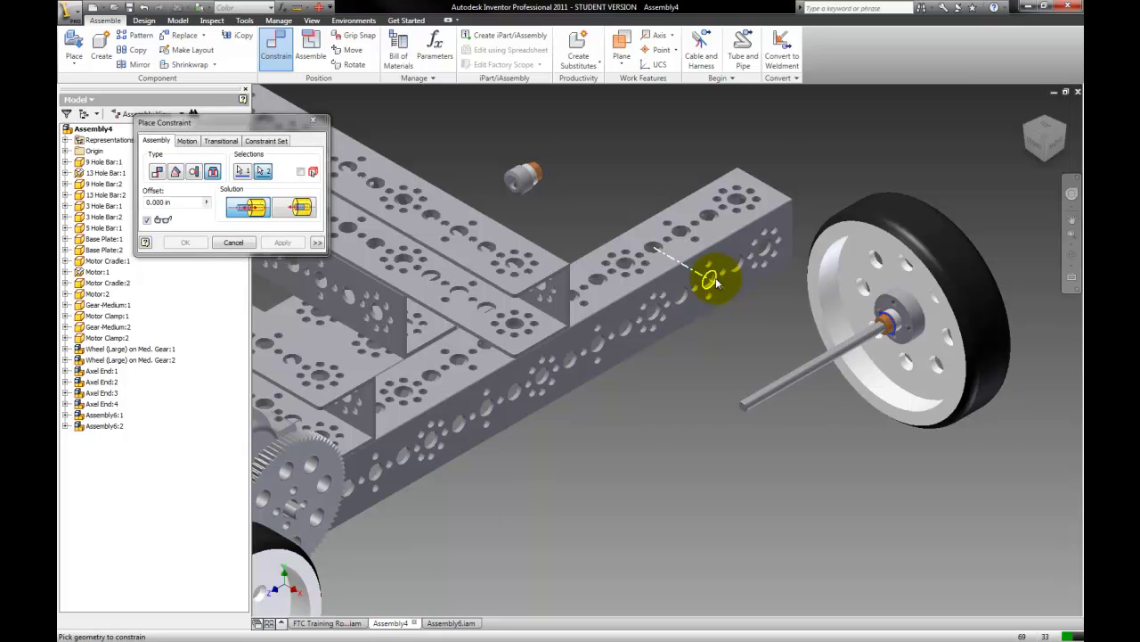
left_click(282, 243)
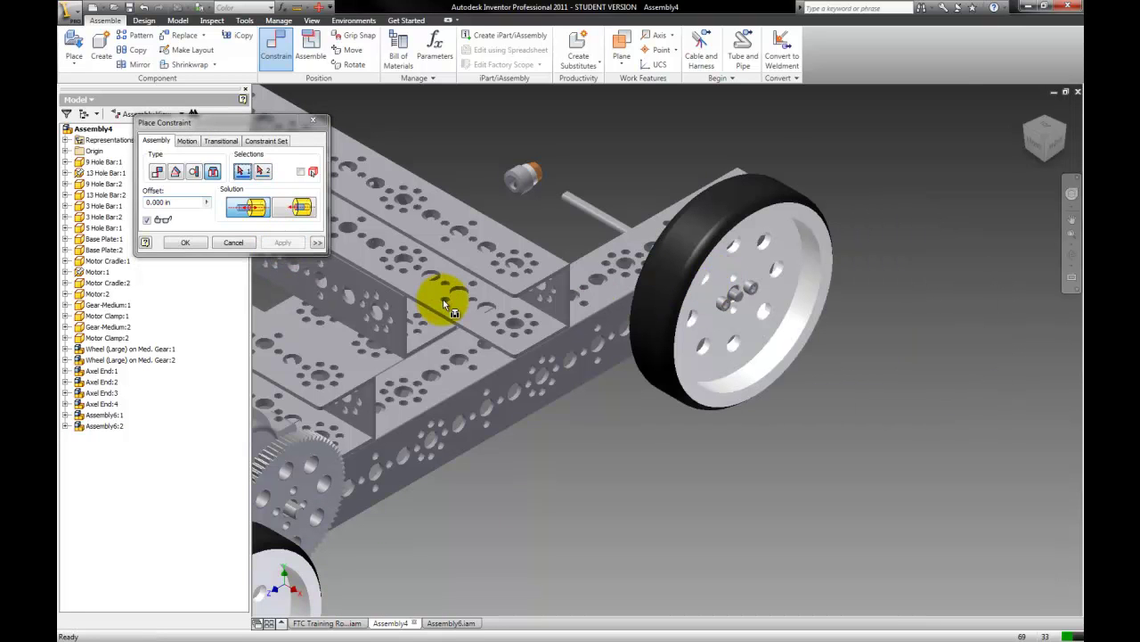
Seat the other wheel's hub against the frame rail and insert its axle into the frame hole.
scroll(443, 300, "down", 5)
middle_click_drag(424, 195, 526, 207, "shift")
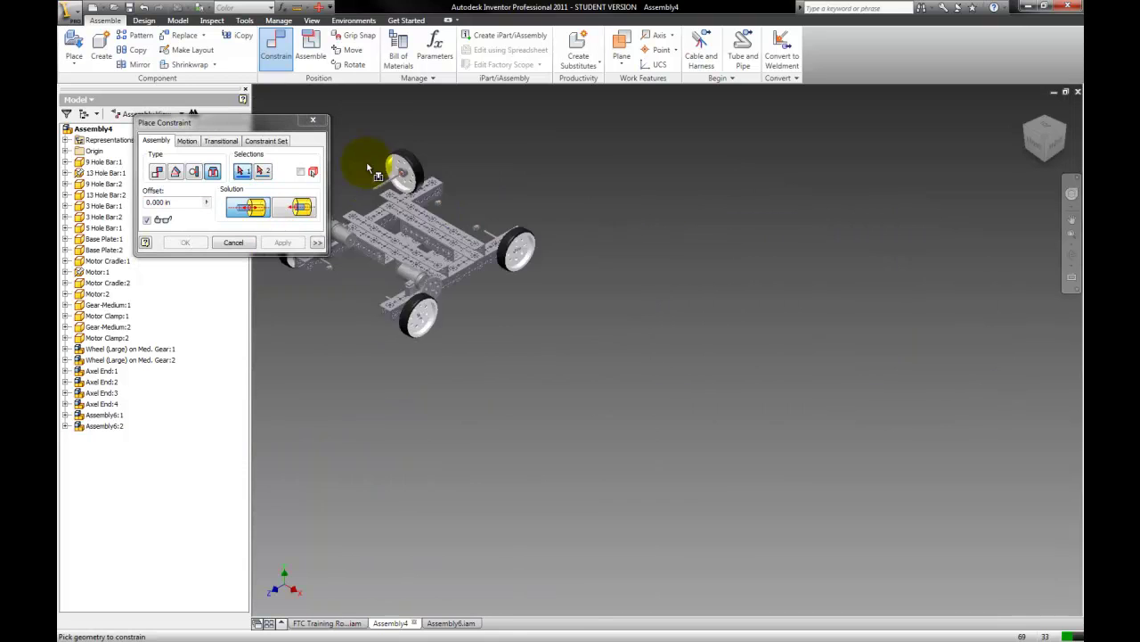
scroll(525, 207, "up", 6)
left_click(532, 214)
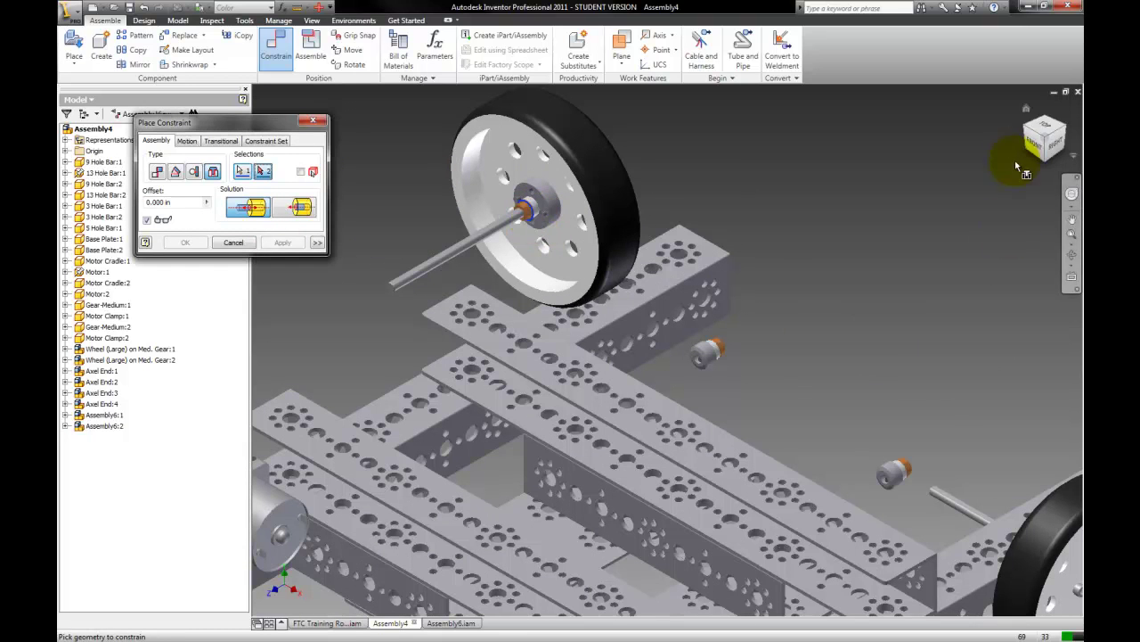
left_click(1048, 121)
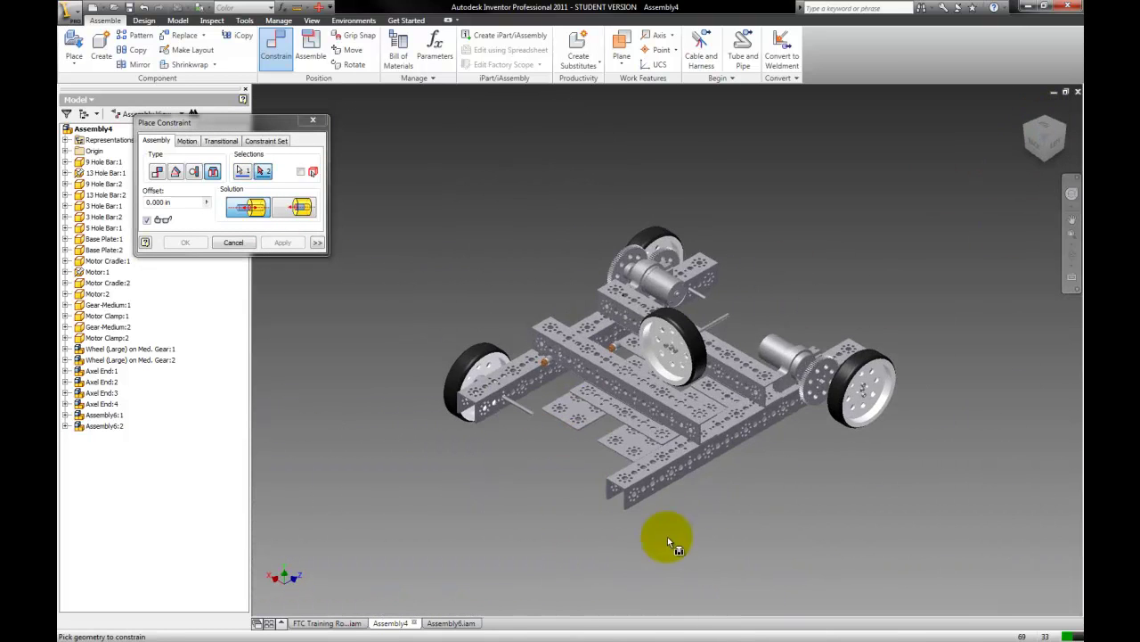
scroll(643, 481, "up", 3)
left_click(641, 457)
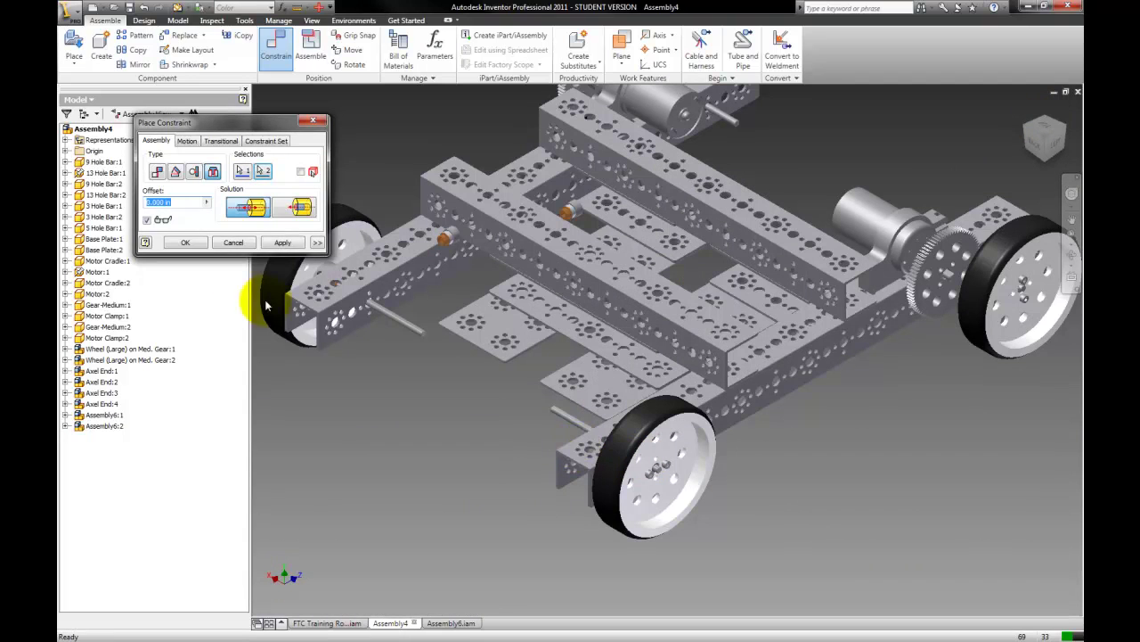
left_click(448, 236)
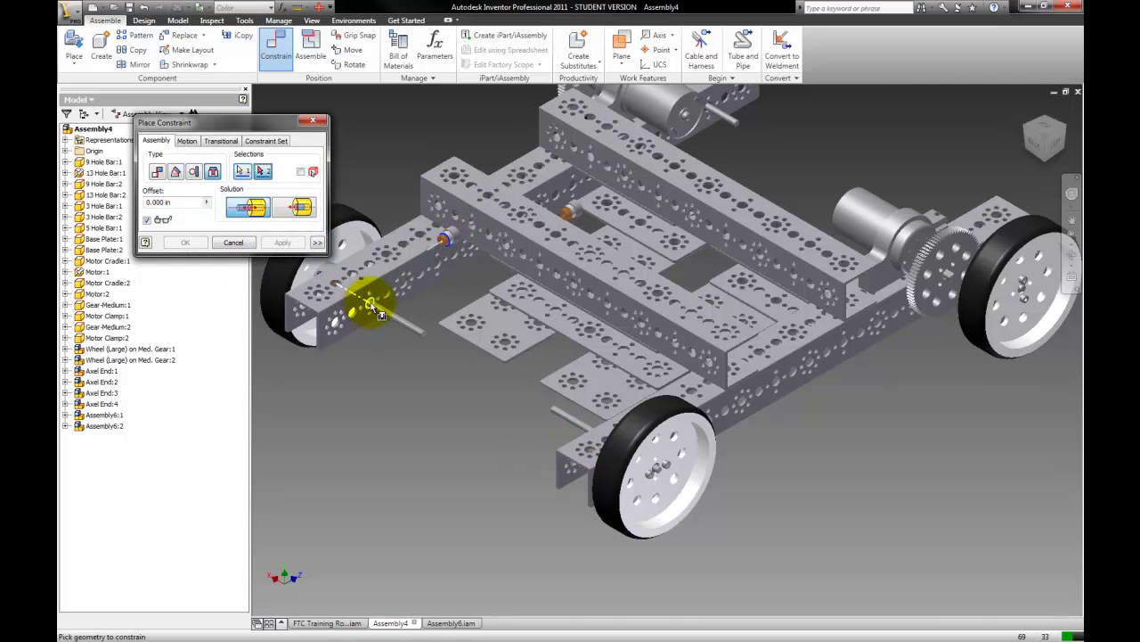
scroll(371, 297, "up", 2)
left_click(372, 297)
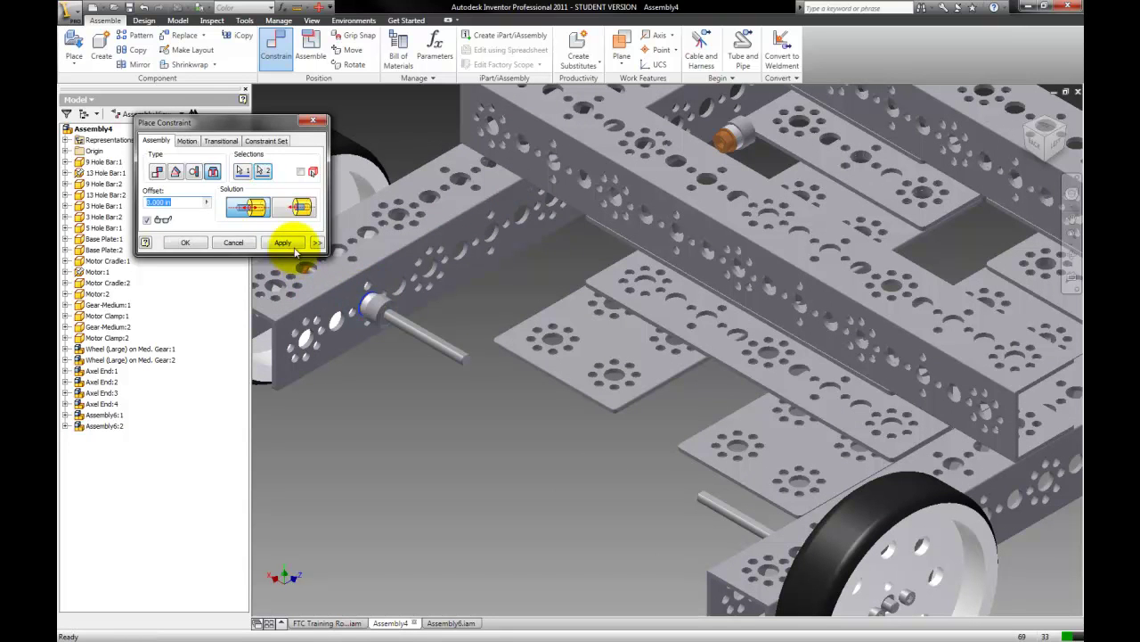
left_click(285, 243)
Pair the two axle ends and slide the axle-end collar onto the shaft.
left_click(736, 141)
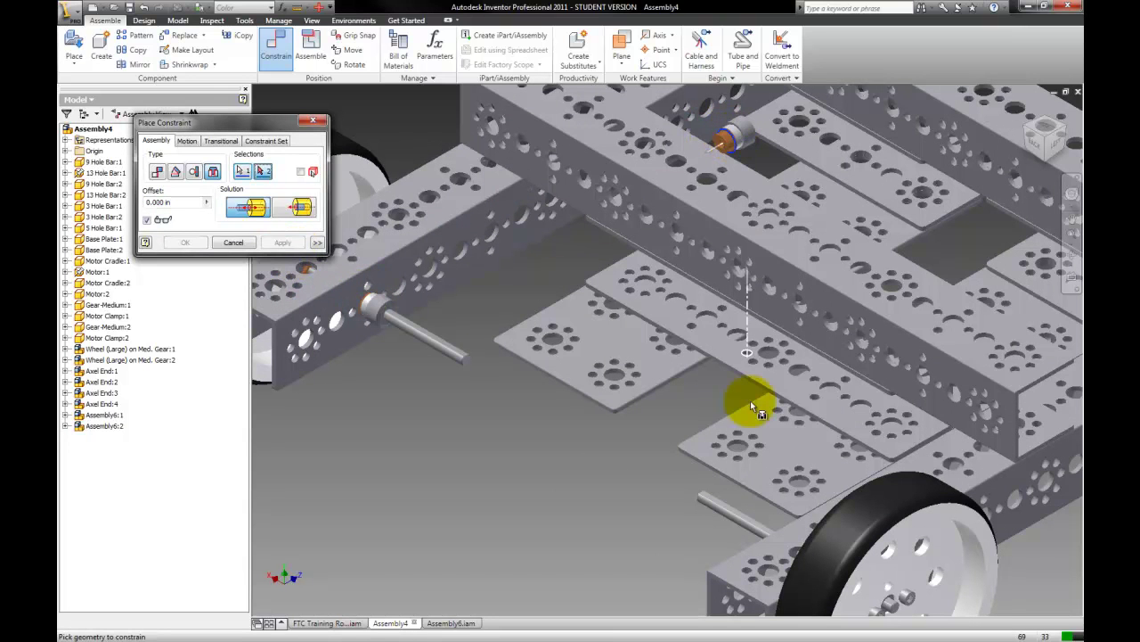
left_click(1028, 123)
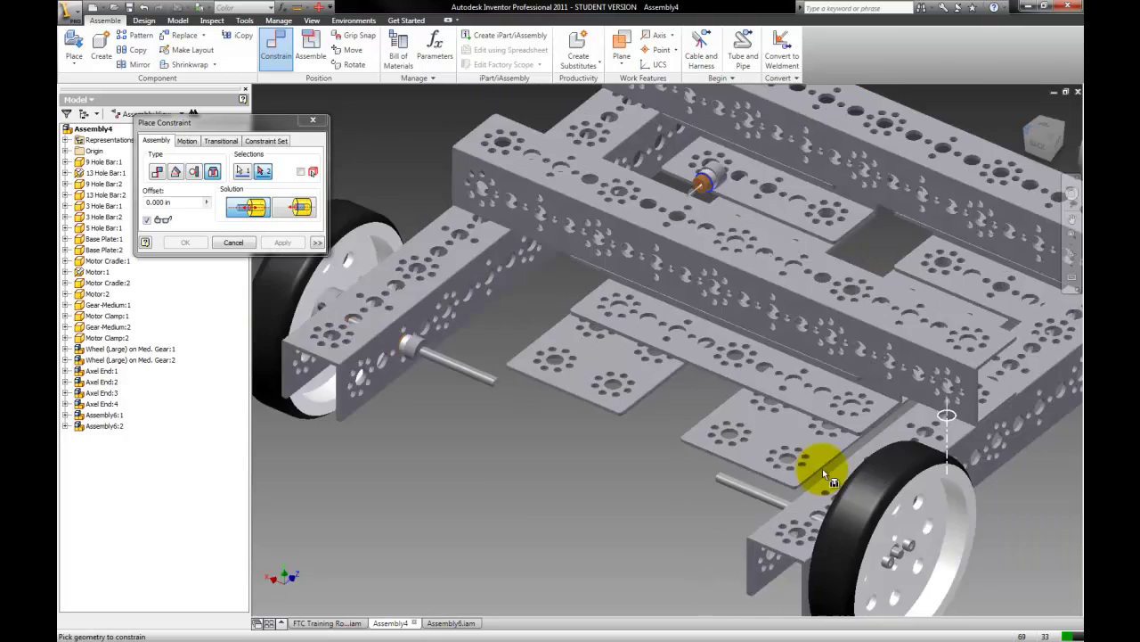
scroll(839, 366, "up", 5)
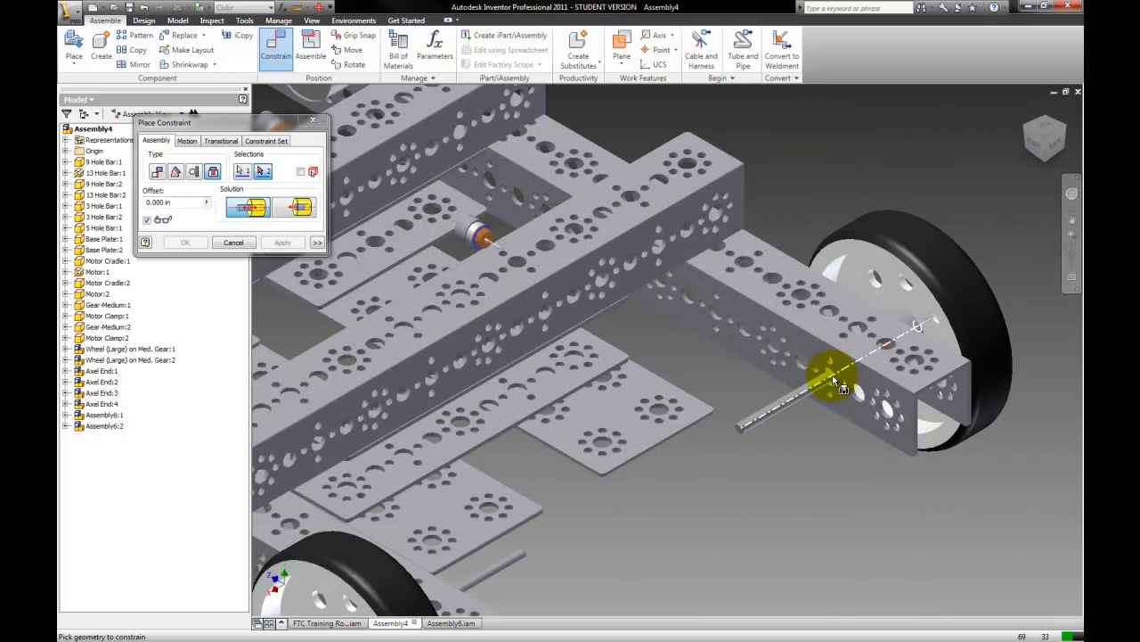
left_click(833, 374)
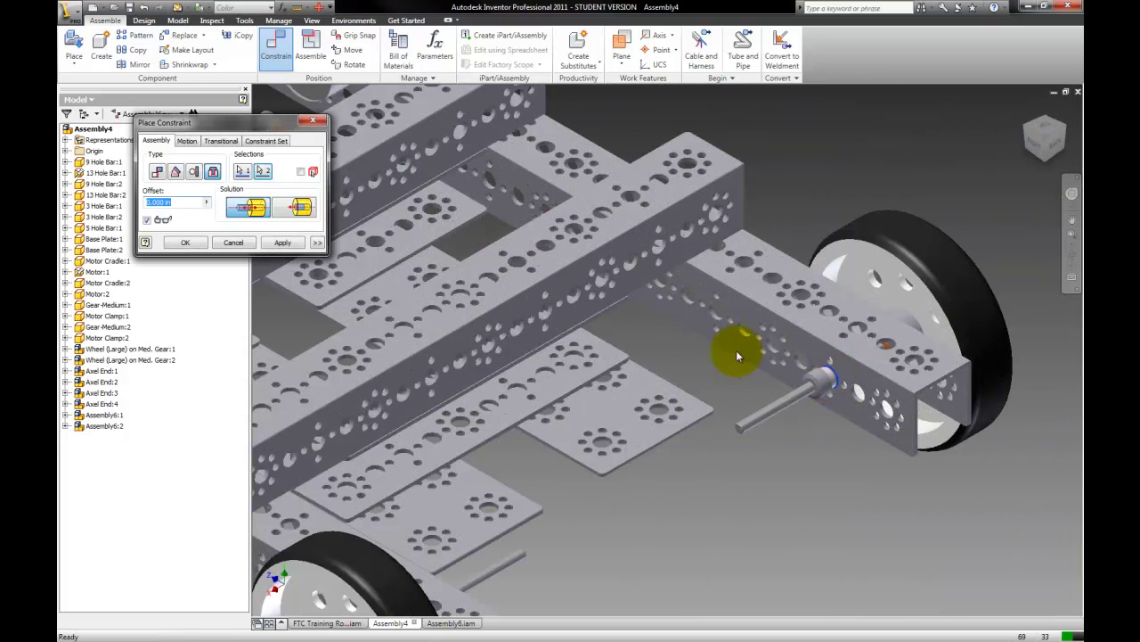
left_click(283, 246)
left_click(1027, 122)
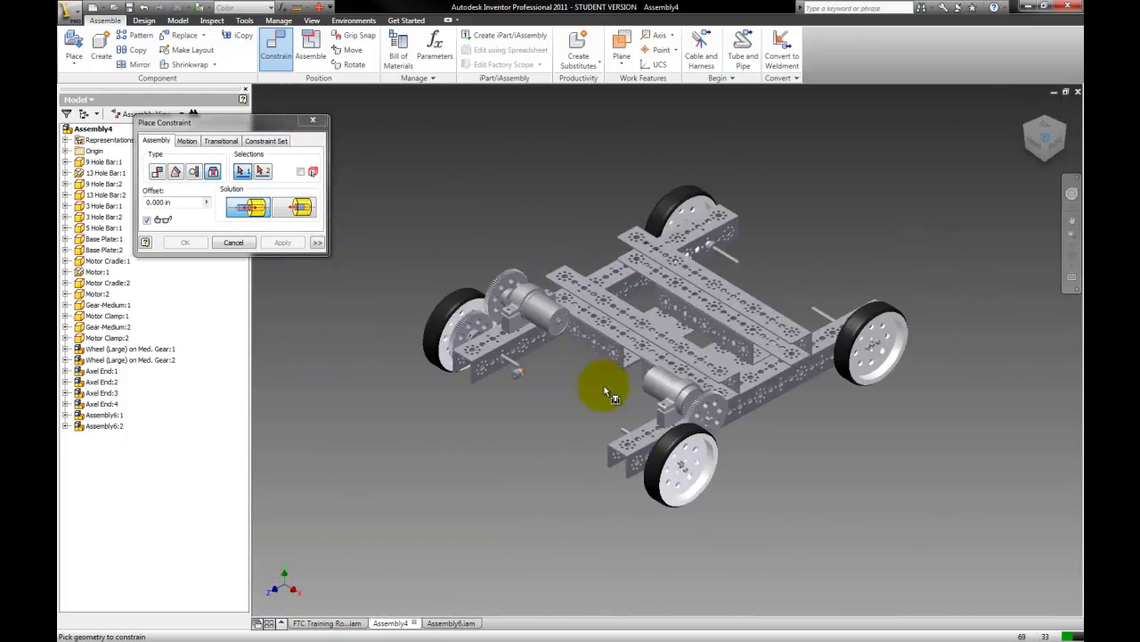
scroll(495, 360, "up", 5)
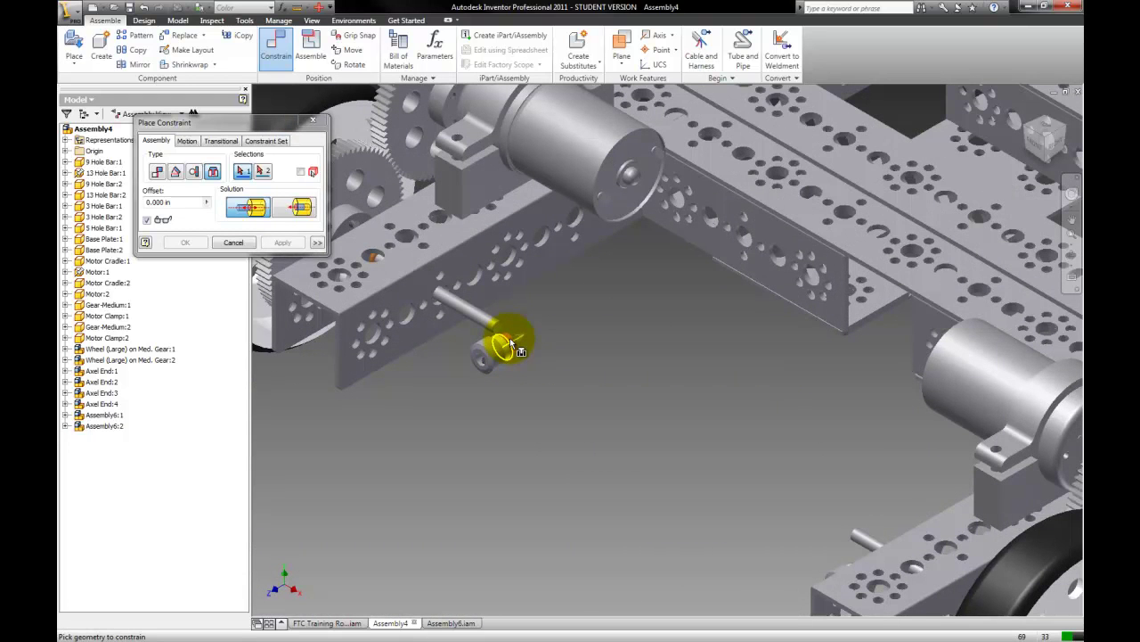
left_click(509, 341)
left_click(459, 300)
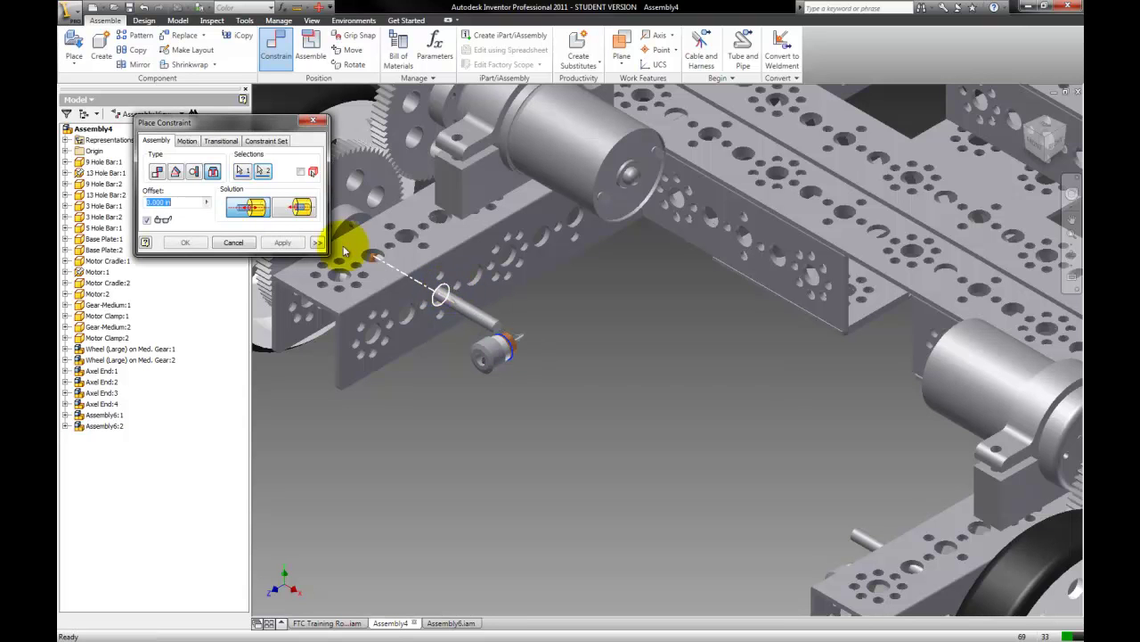
left_click(300, 240)
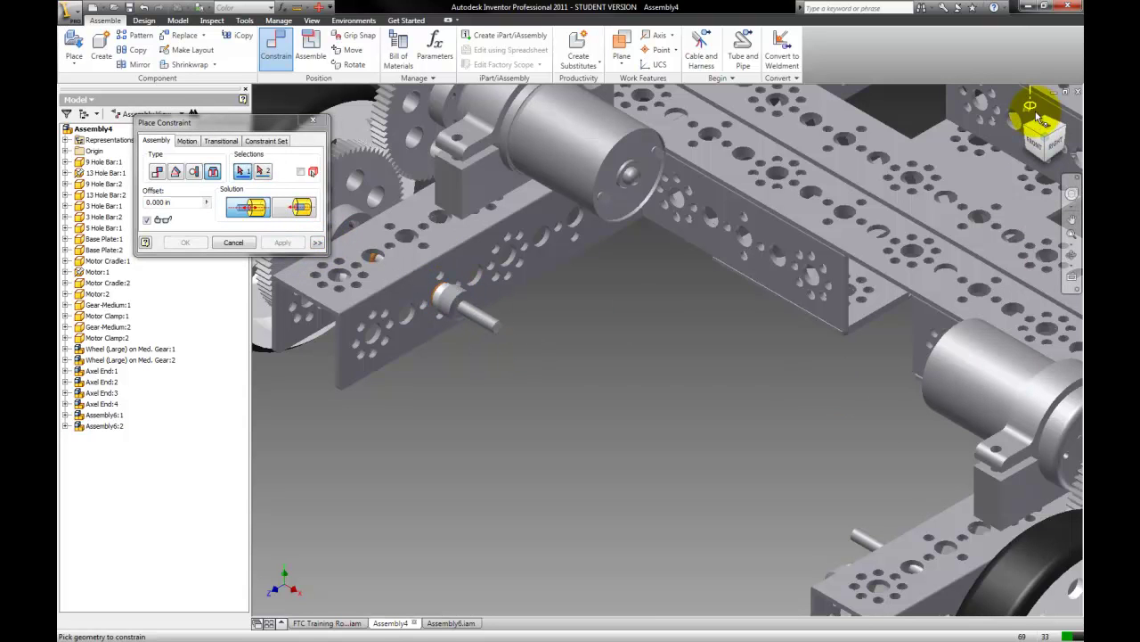
Insert the last loose axle end into its chassis hole and return to the home view.
scroll(1030, 132, "down", 6)
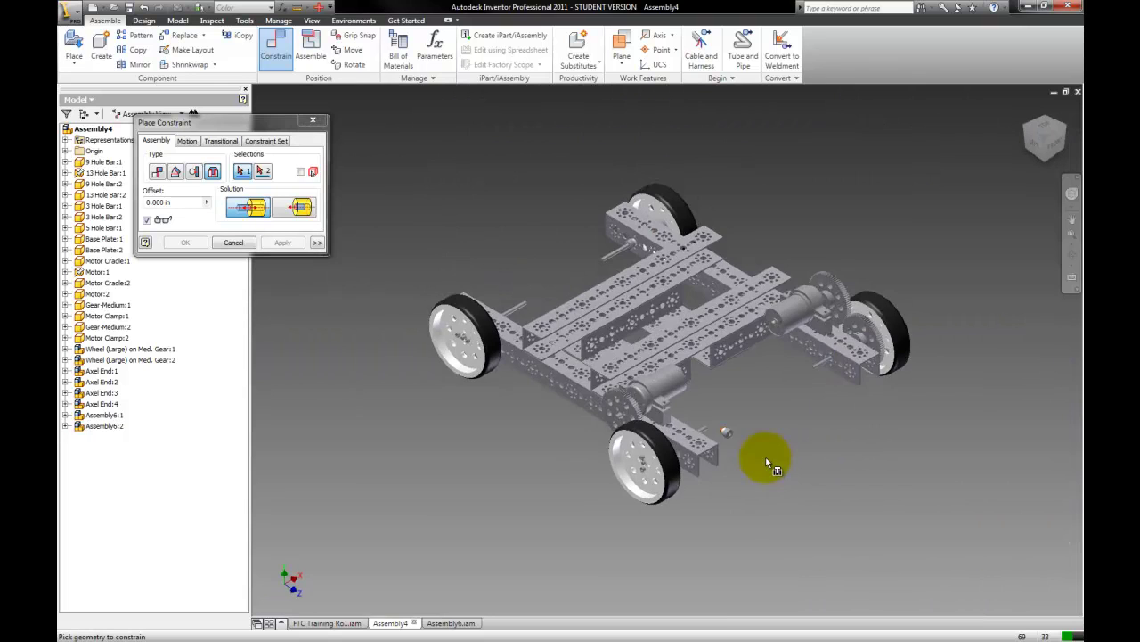
scroll(721, 438, "up", 8)
left_click(735, 358)
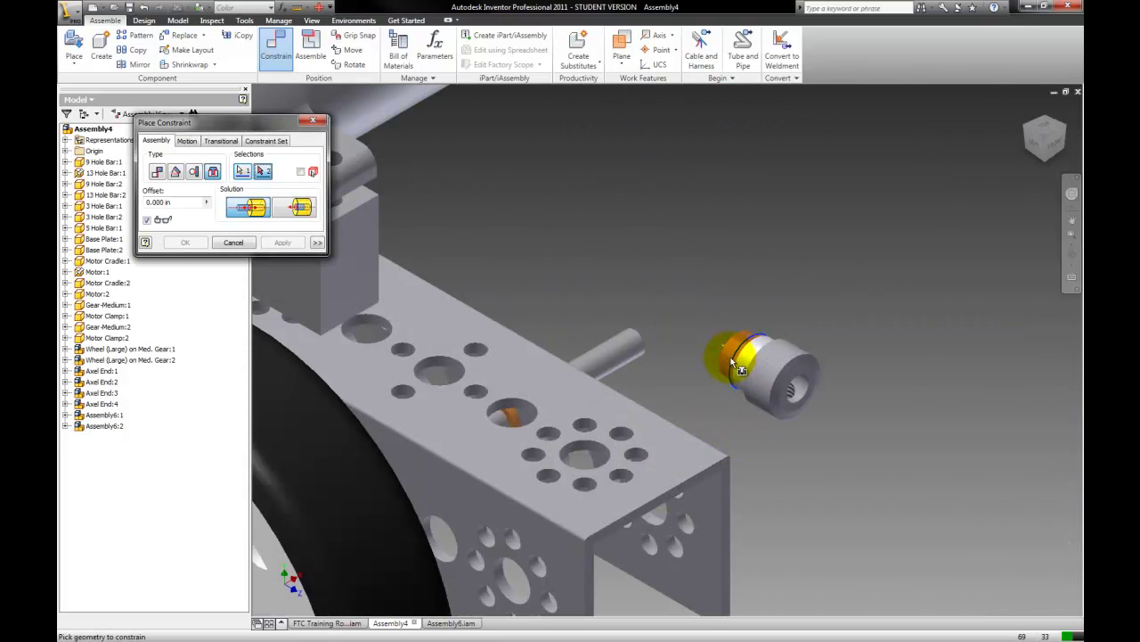
scroll(802, 294, "down", 5)
left_click(971, 197)
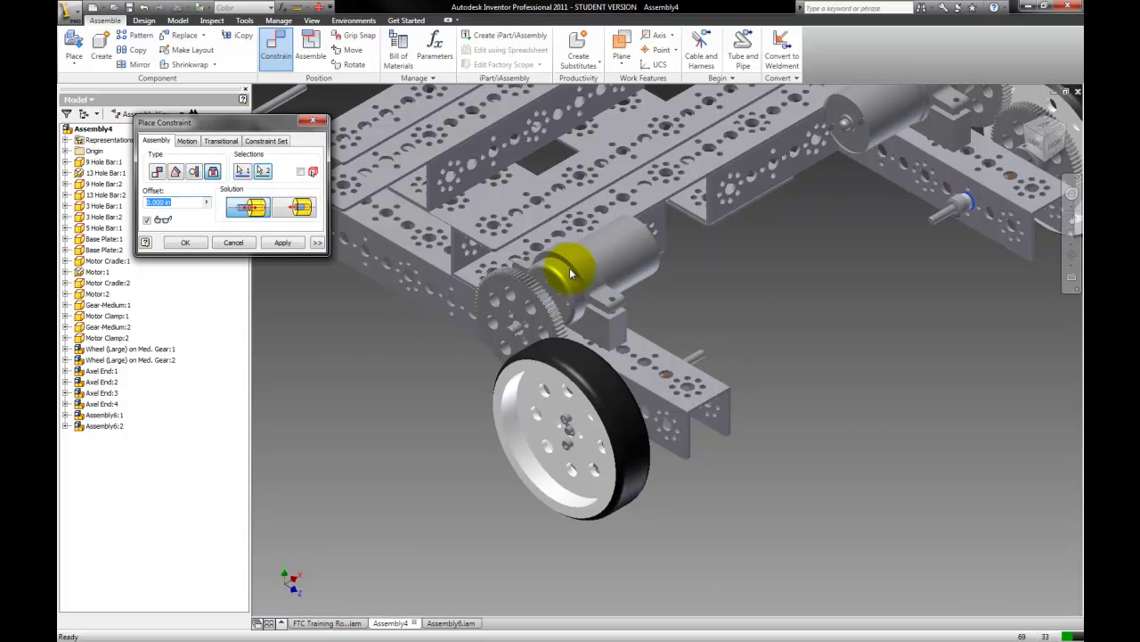
left_click(282, 242)
key("Escape")
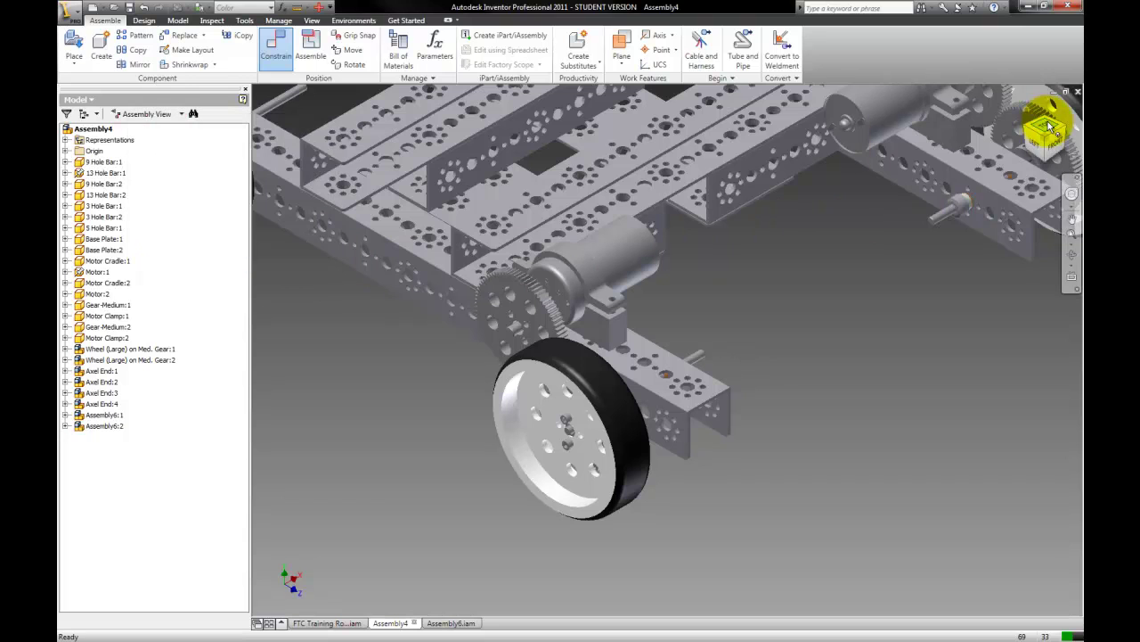
left_click(1025, 112)
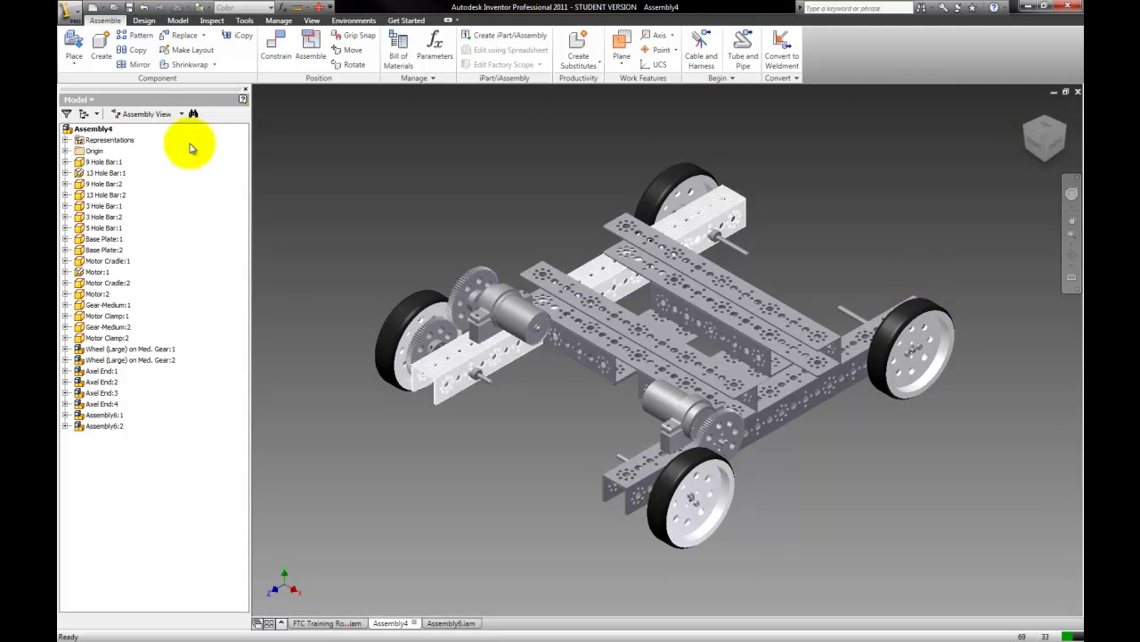
Place one NXT Brain.iam beside the chassis.
left_click(75, 43)
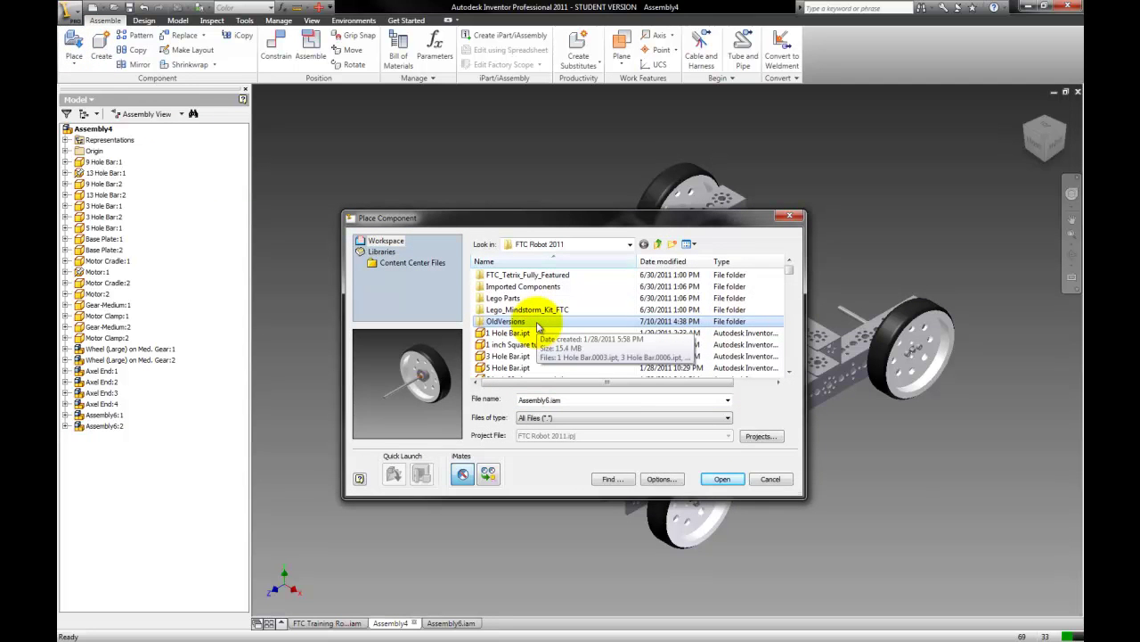
key("n")
key("Down")
key("Down")
key("Down")
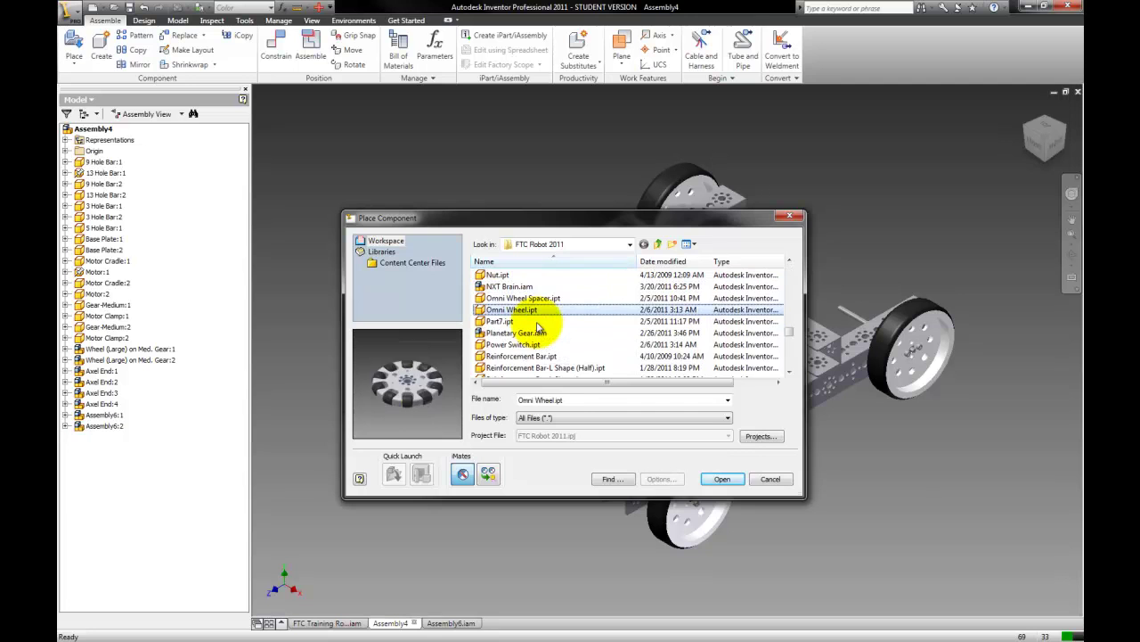
key("Up")
key("Up")
left_click(721, 478)
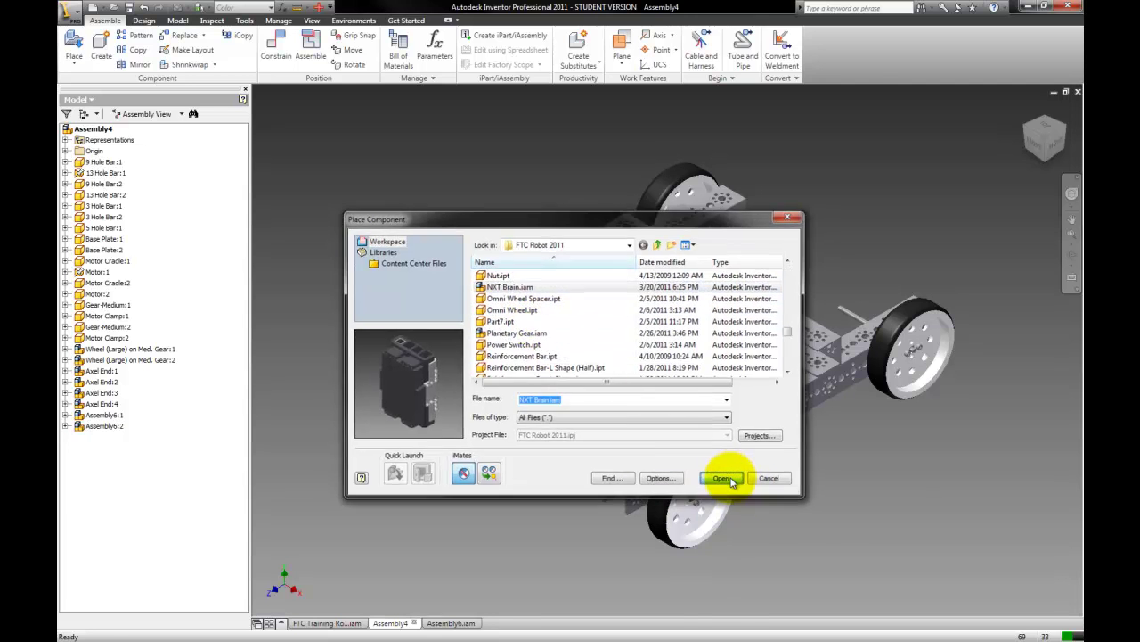
left_click(448, 183)
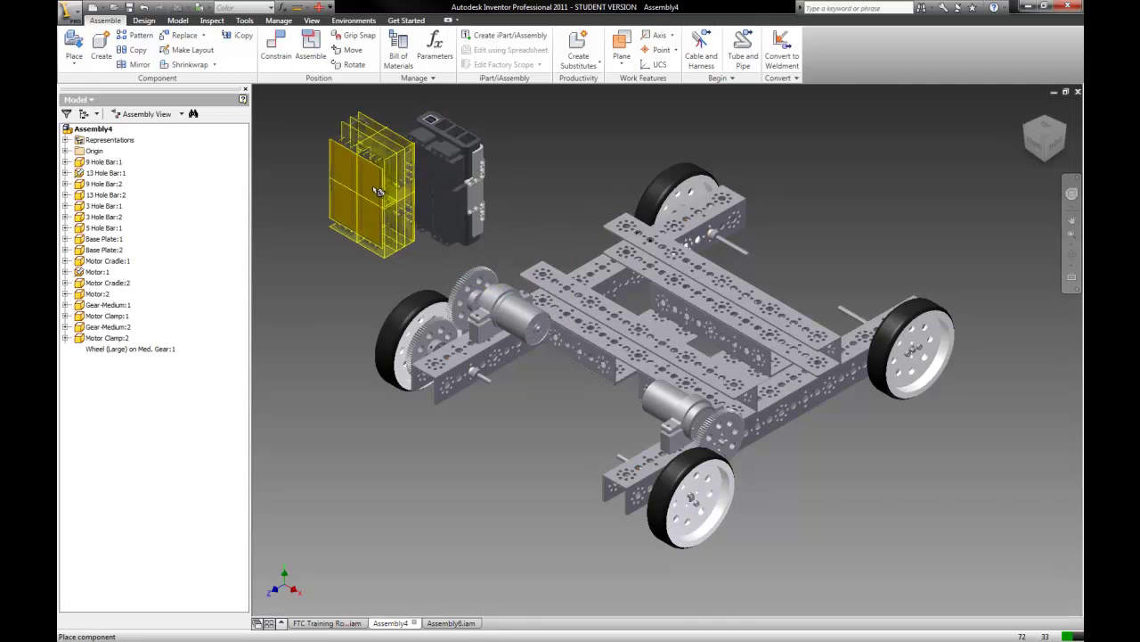
right_click(373, 204)
left_click(398, 206)
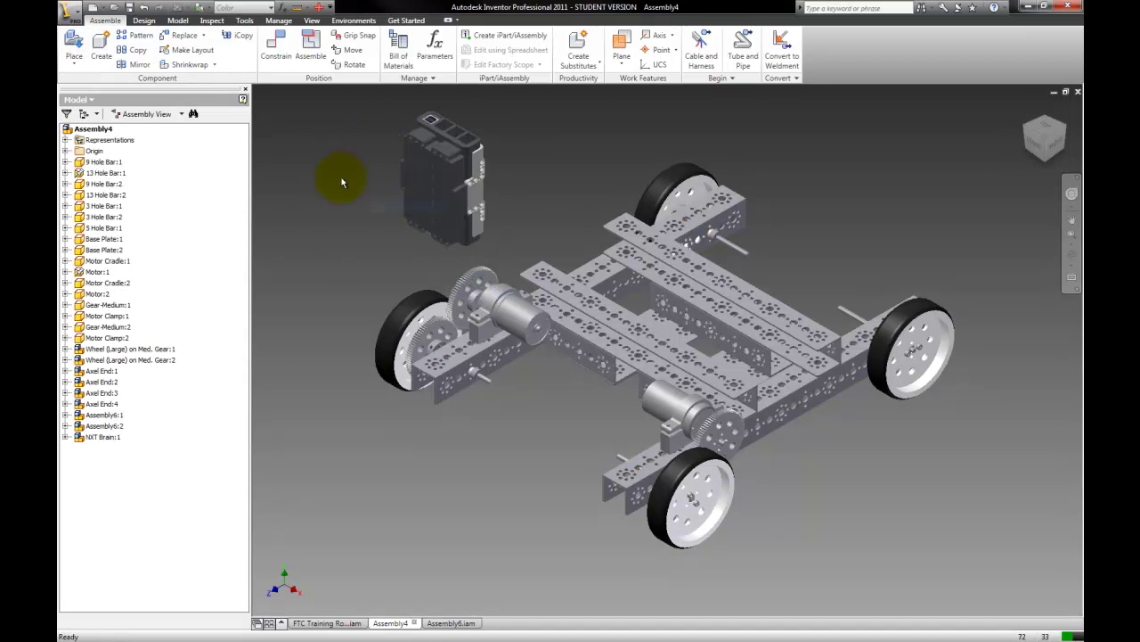
Place Motor Controller.ipt and Motor Wiring Shield.ipt together beside the chassis.
left_click(78, 42)
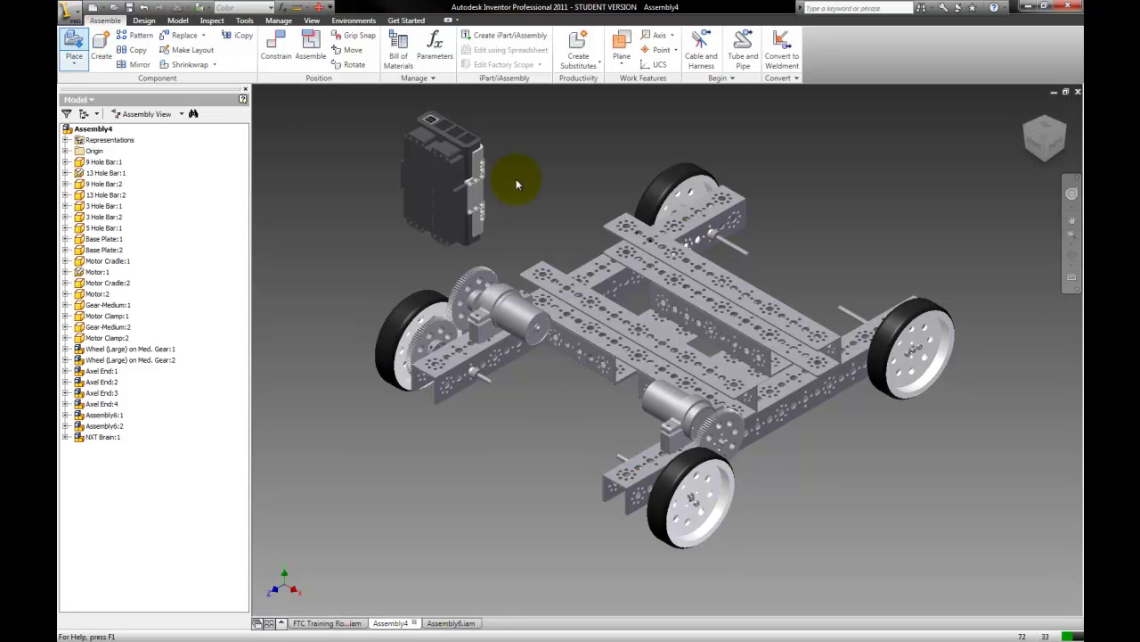
left_click(539, 357)
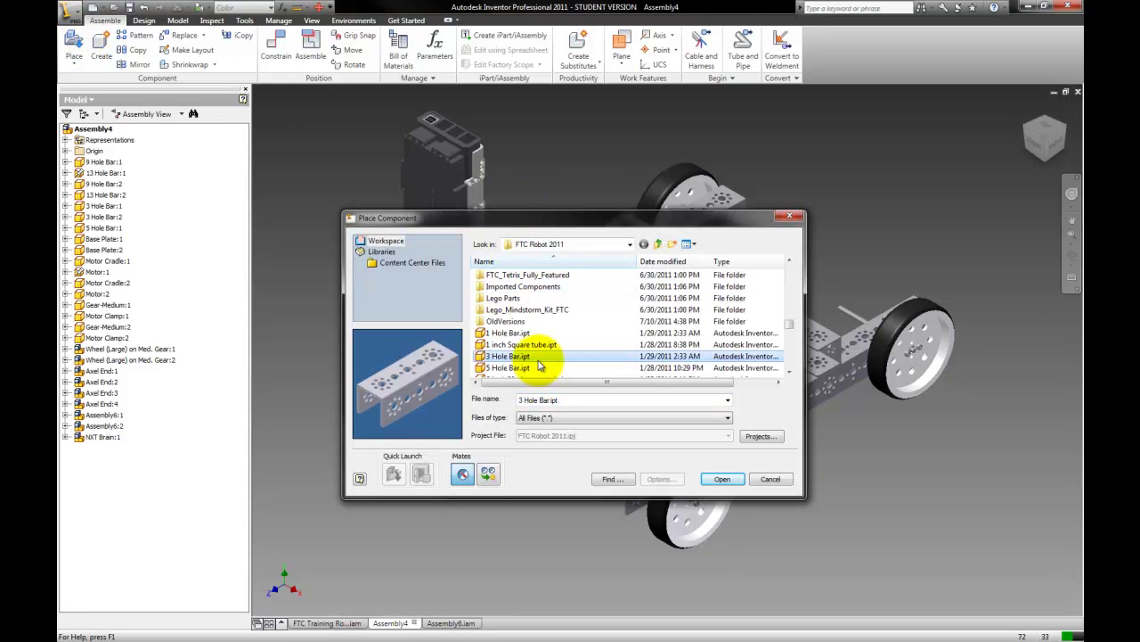
key("m")
key("Down")
key("Down")
key("Down")
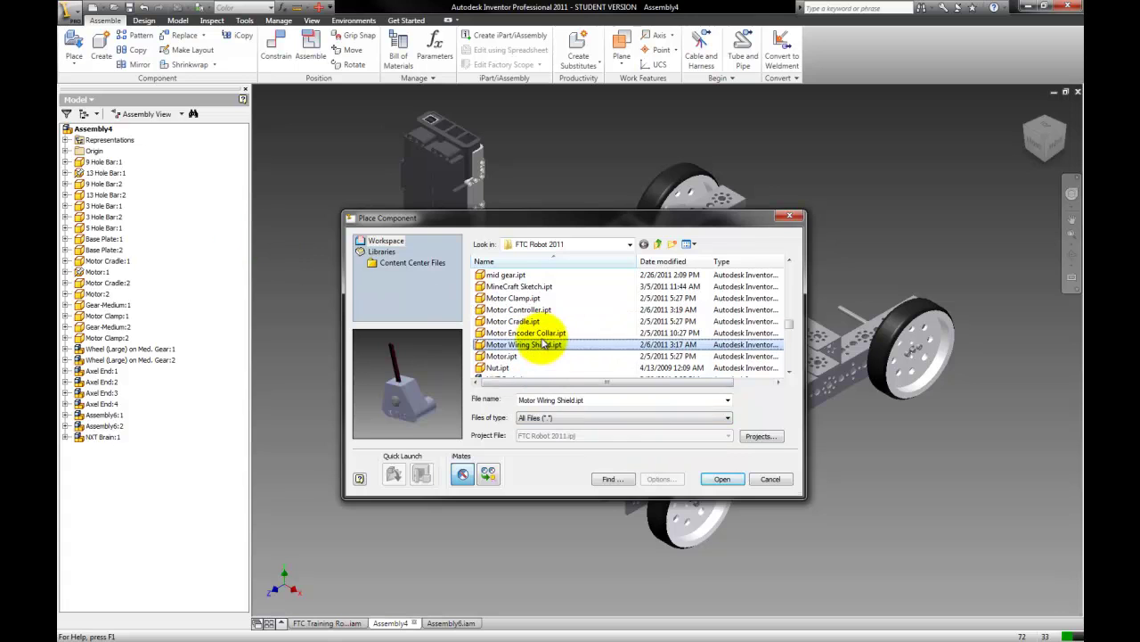
left_click(545, 333)
left_click(545, 344)
left_click(541, 333)
left_click(540, 321)
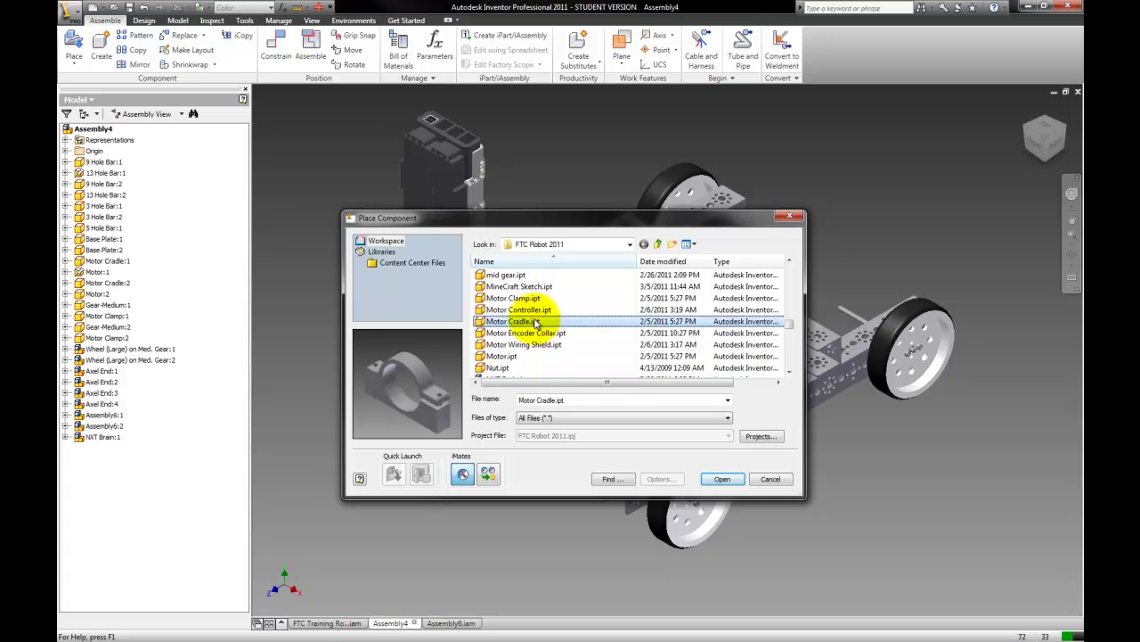
left_click(540, 344)
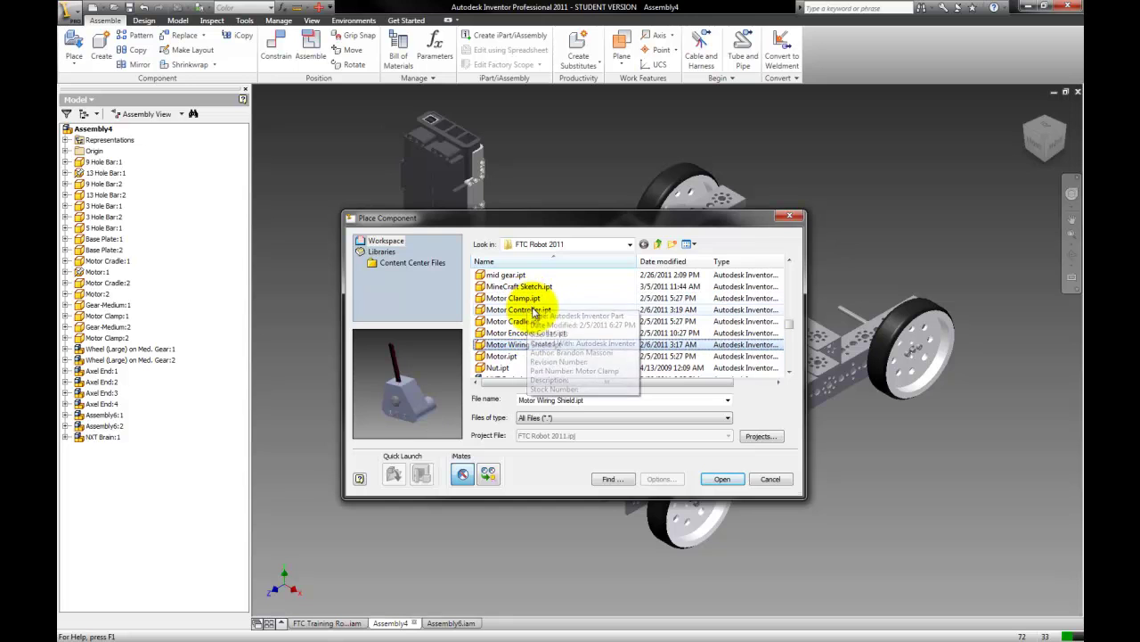
left_click(529, 309, "ctrl")
left_click(724, 478)
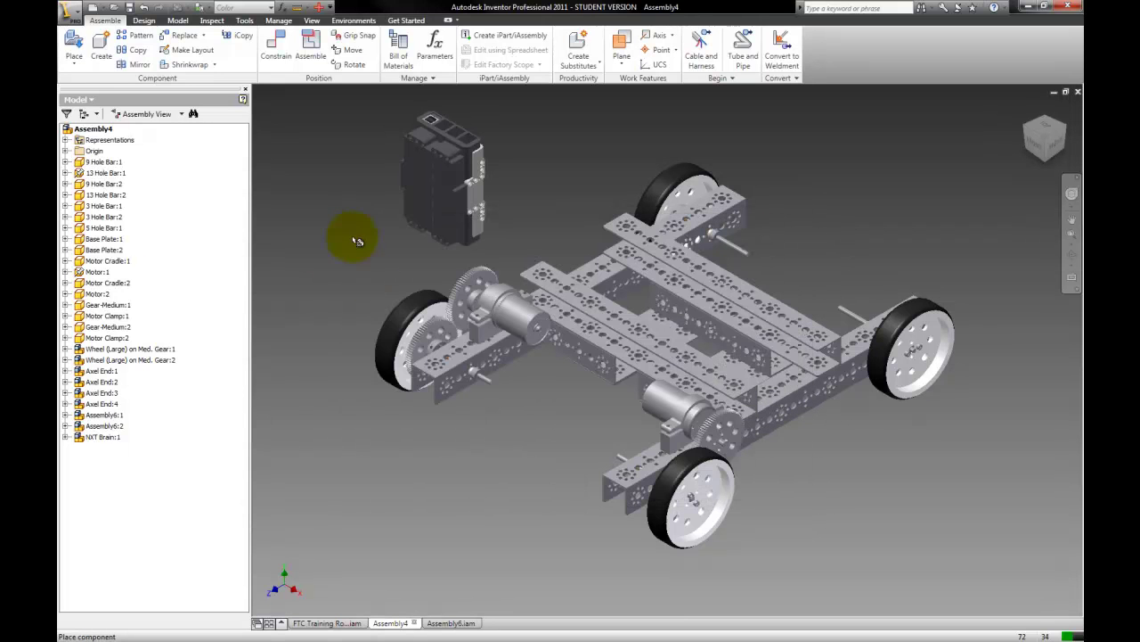
left_click(331, 150)
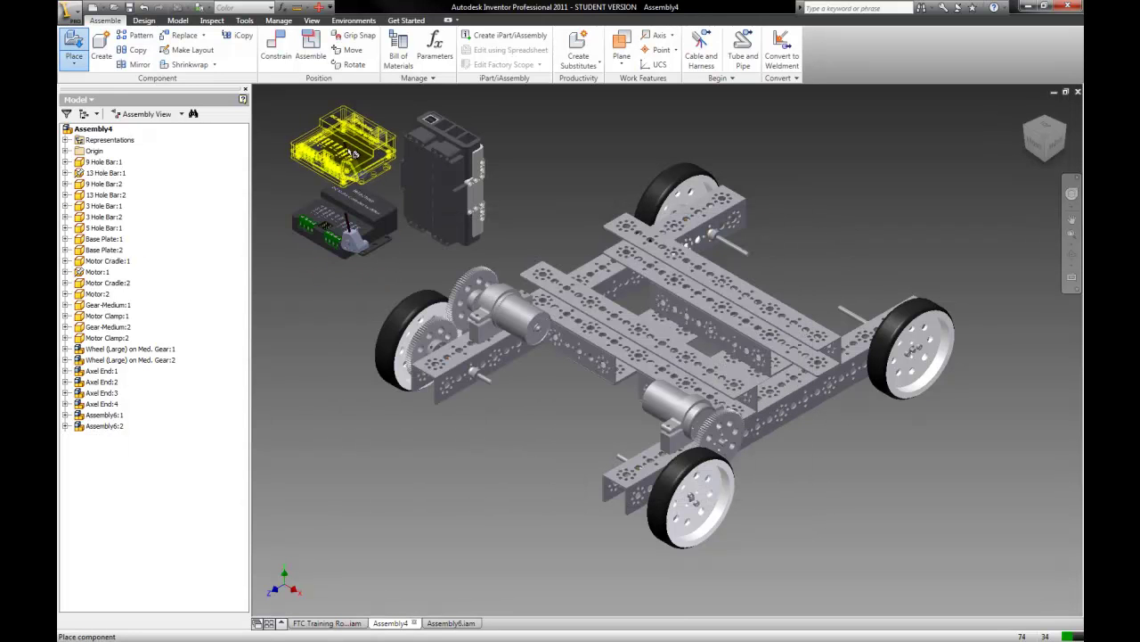
right_click(355, 153)
left_click(381, 157)
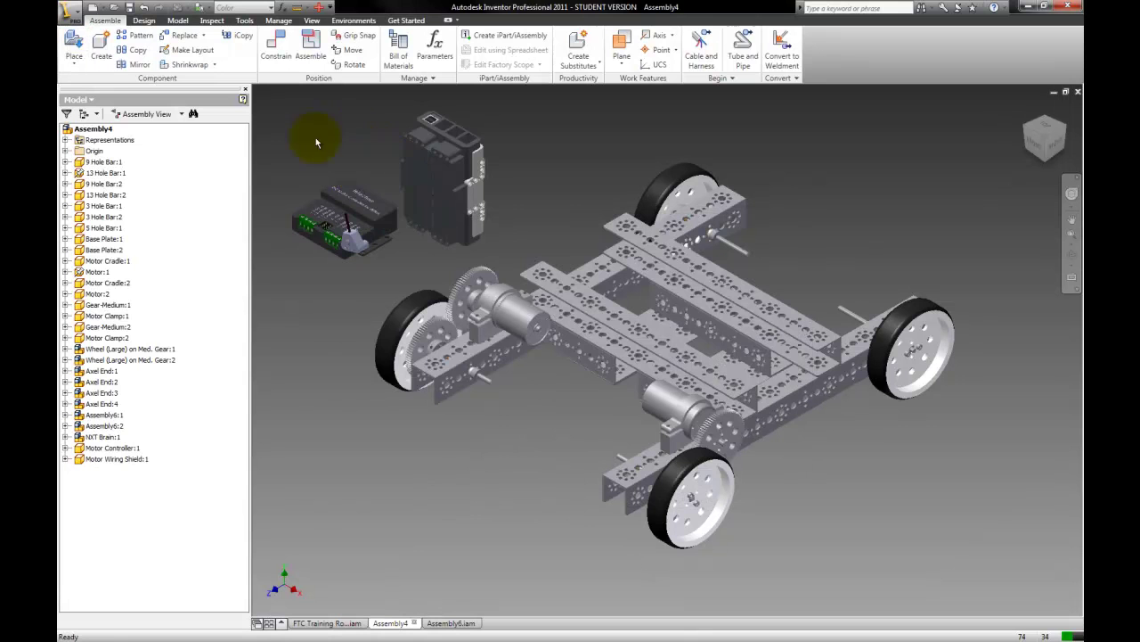
Place one Servo Controller.ipt into the chassis assembly.
left_click(80, 44)
left_click(526, 357)
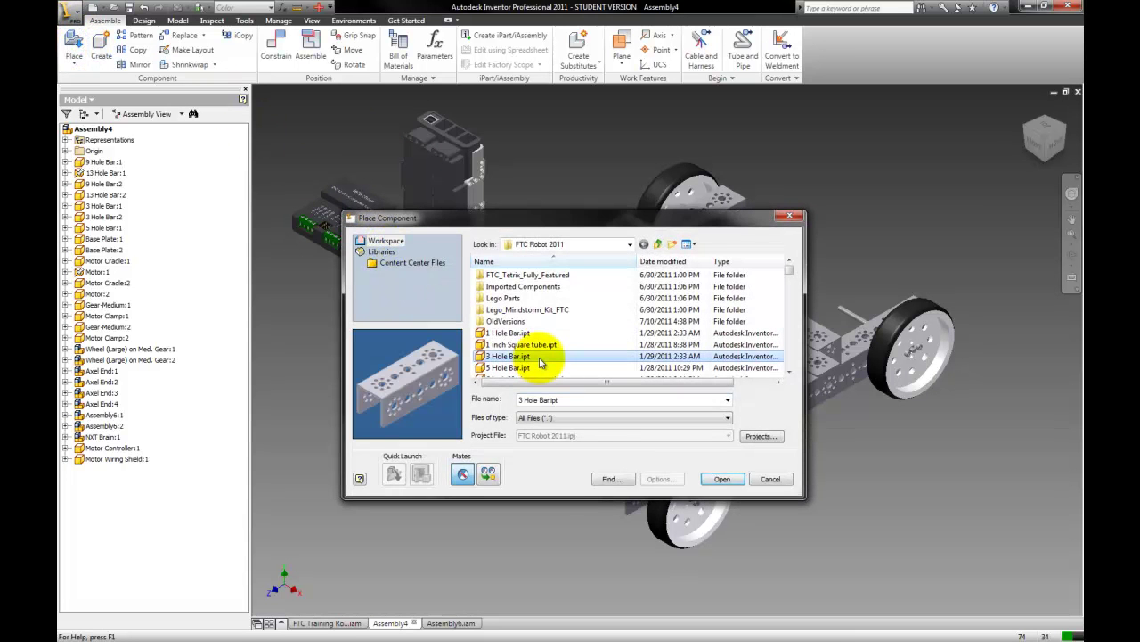
key("s")
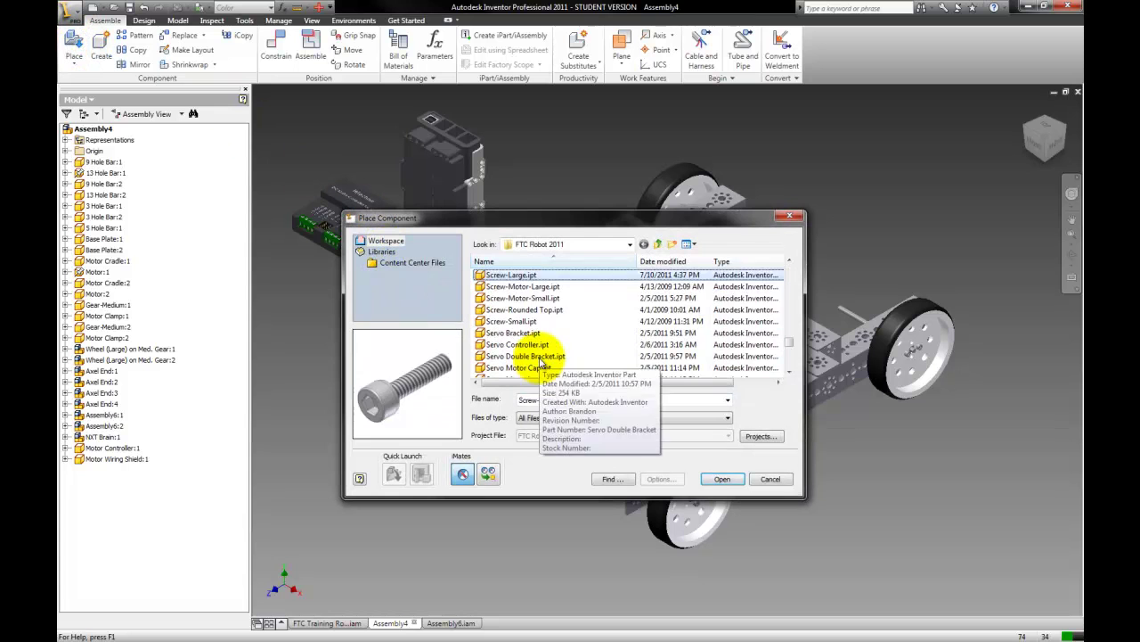
left_click(521, 344)
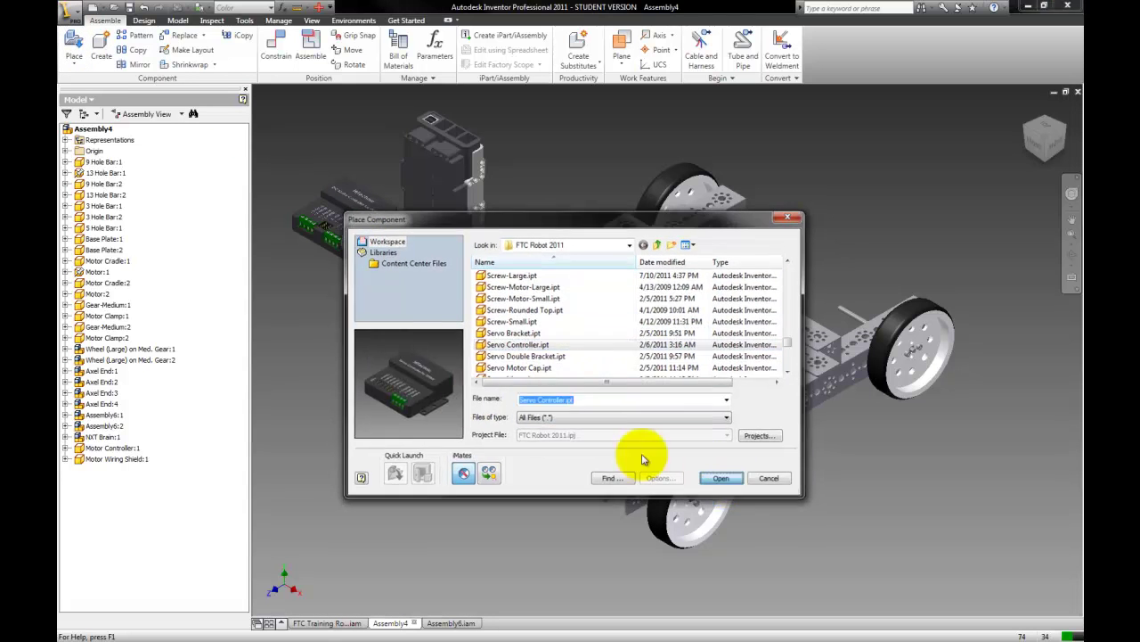
key("Return")
left_click(343, 227)
right_click(327, 275)
left_click(365, 281)
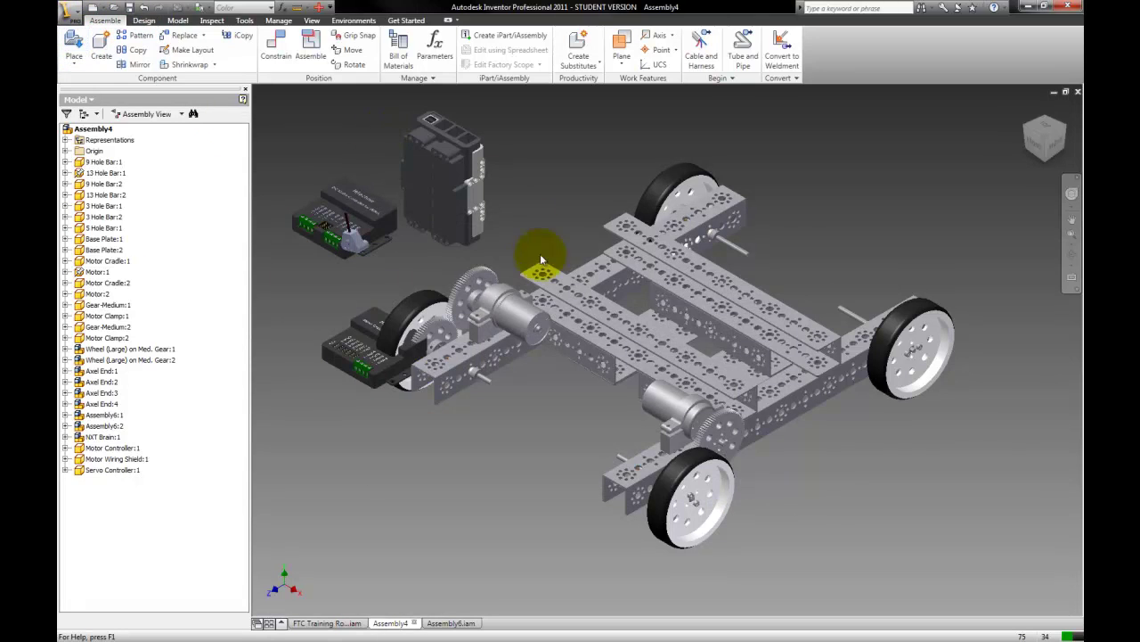
Place one Power Switch.ipt beside the other electronics.
key("p")
scroll(512, 318, "down", 5)
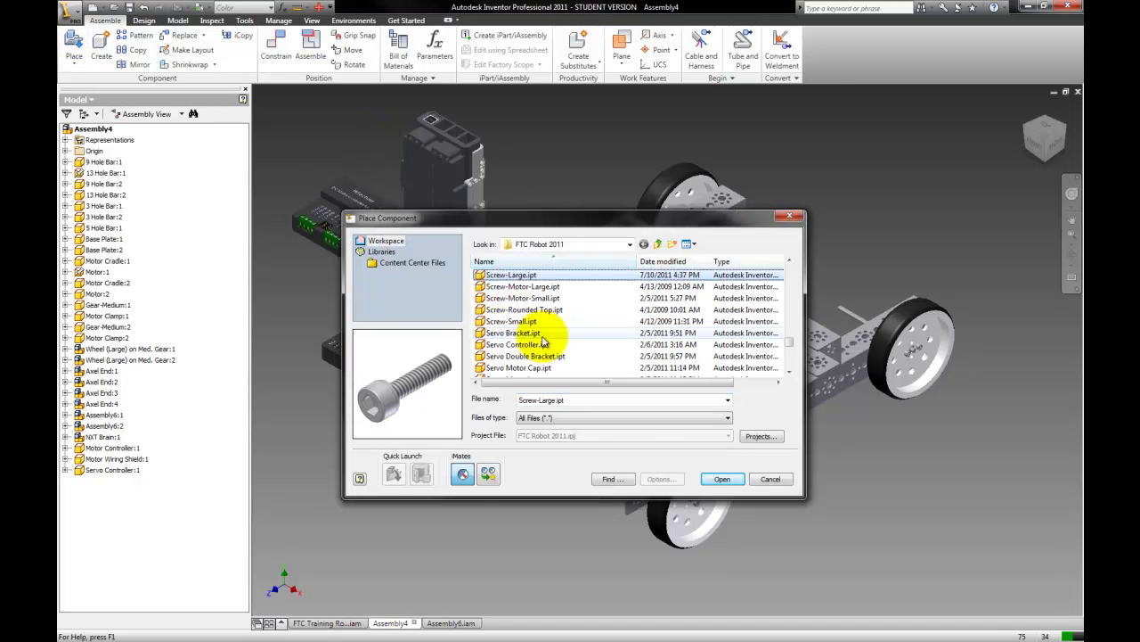
scroll(540, 330, "down", 1)
key("Down")
key("Down")
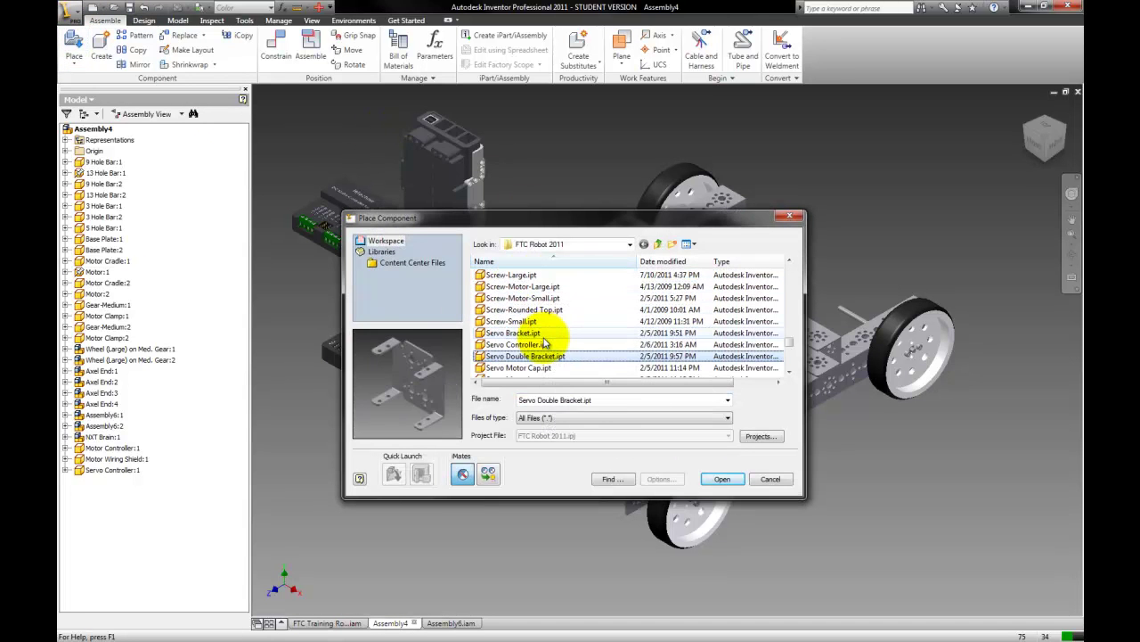
key("Down")
key("Down")
key("Down")
key("Down")
key("Down")
key("Down")
key("Down")
key("Down")
key("Down")
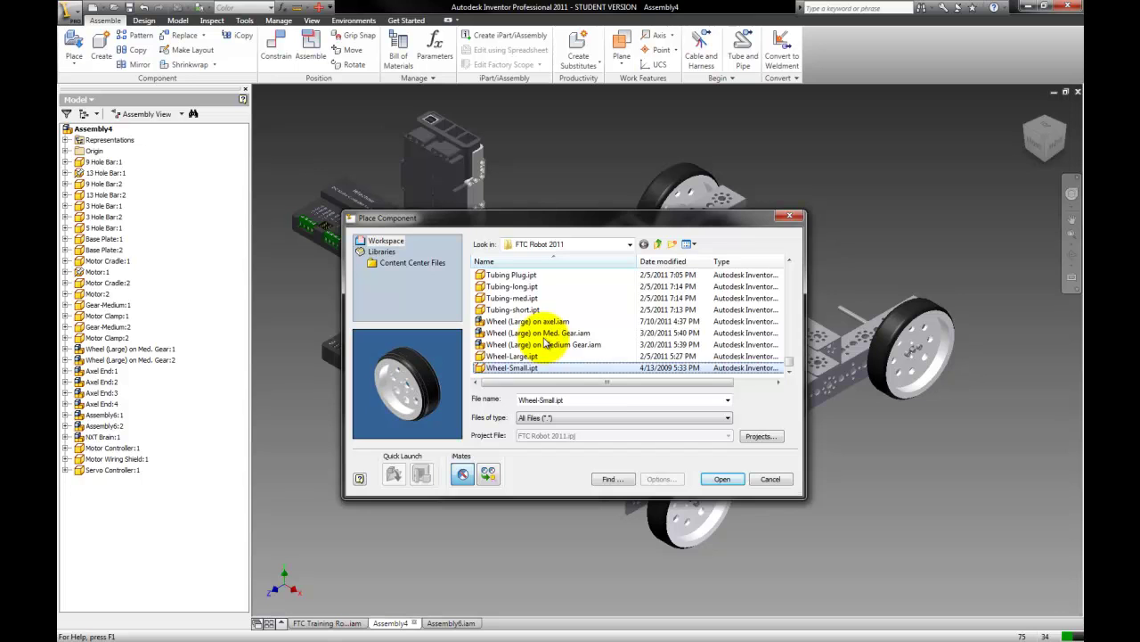
scroll(546, 341, "down", 1)
key("Down")
key("Up")
key("Up")
key("Up")
key("Up")
key("Up")
key("Up")
key("Up")
key("Up")
key("Up")
key("Up")
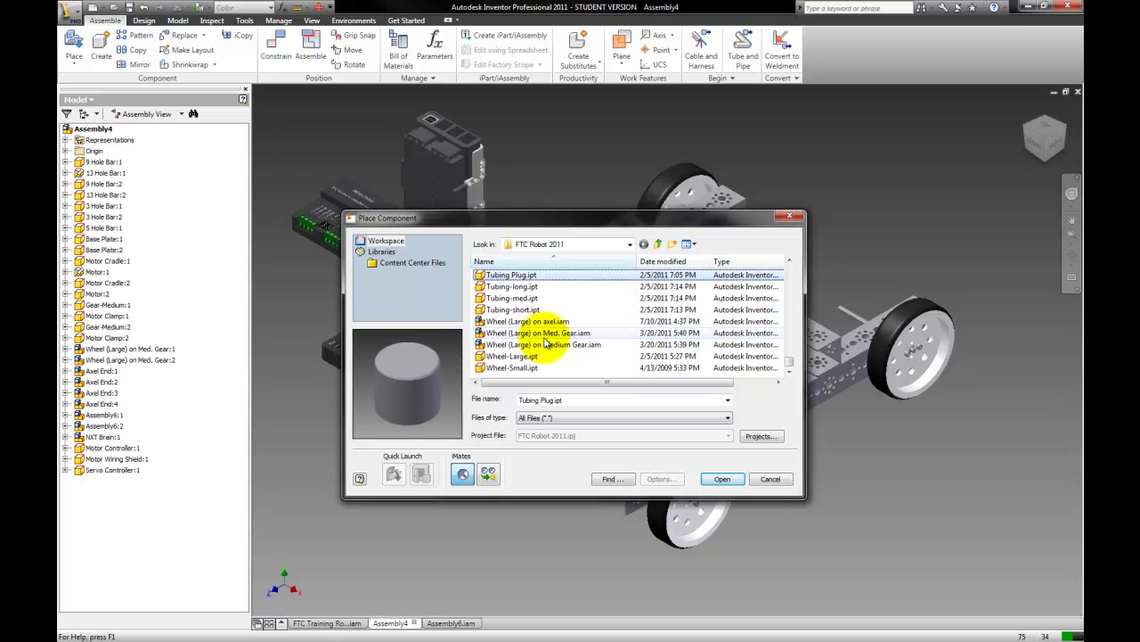
key("Up")
key("Up")
key("Up")
key("Up")
key("Up")
key("Up")
key("Up")
key("Up")
key("Up")
key("Up")
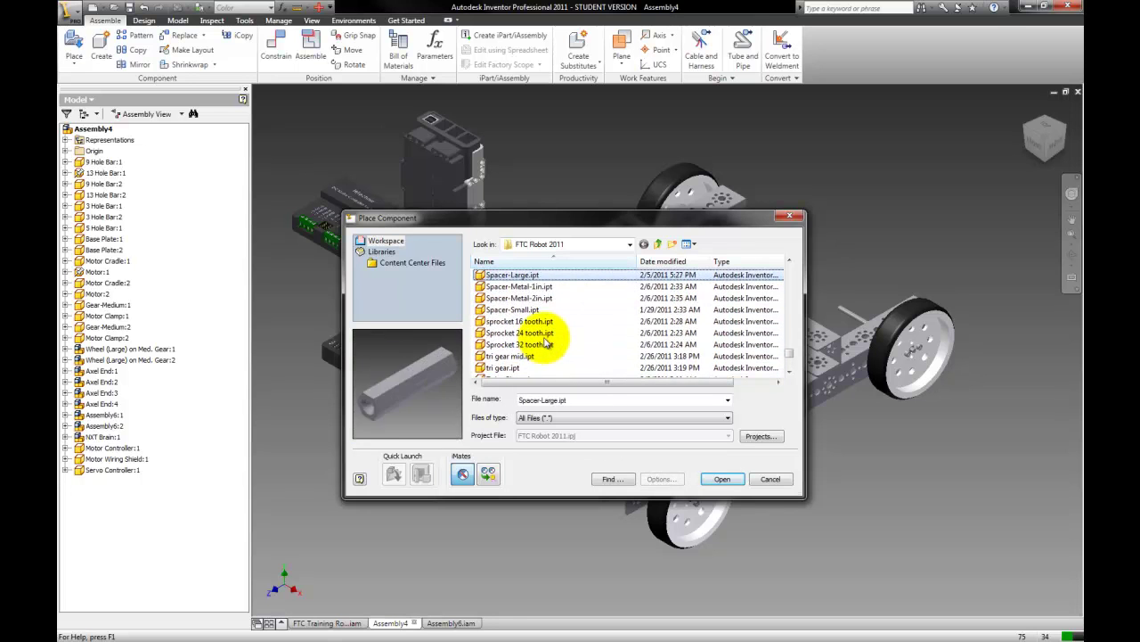
key("Up")
key("Up")
key("Up")
key("Up")
key("Up")
key("Up")
key("Up")
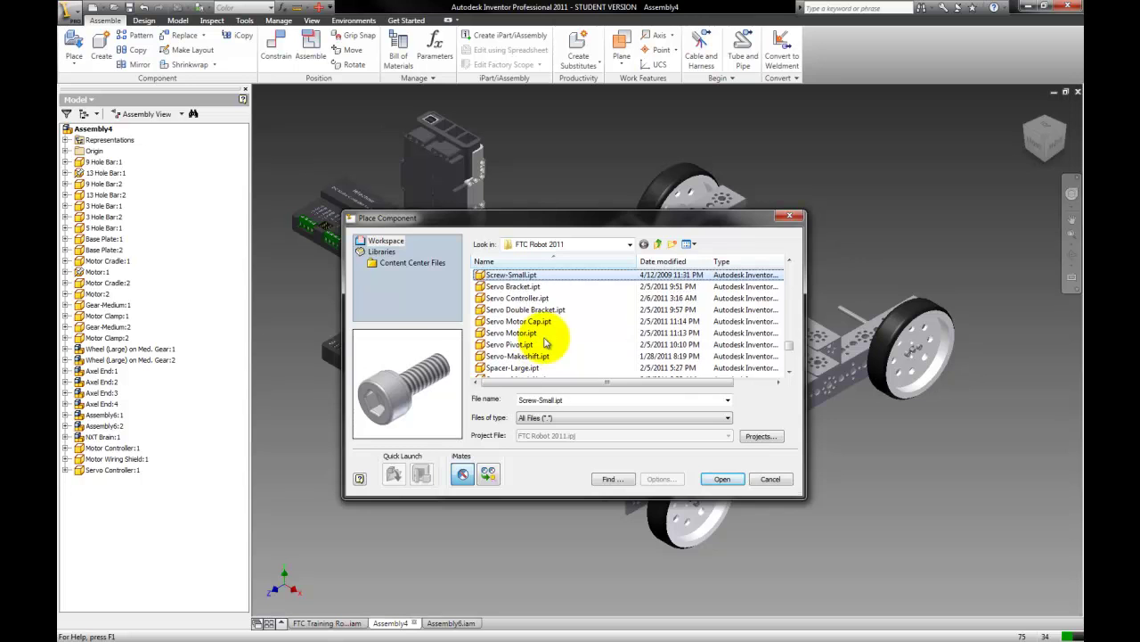
key("Up")
key("Up")
key("Up")
key("Up")
key("Up")
key("Up")
key("Up")
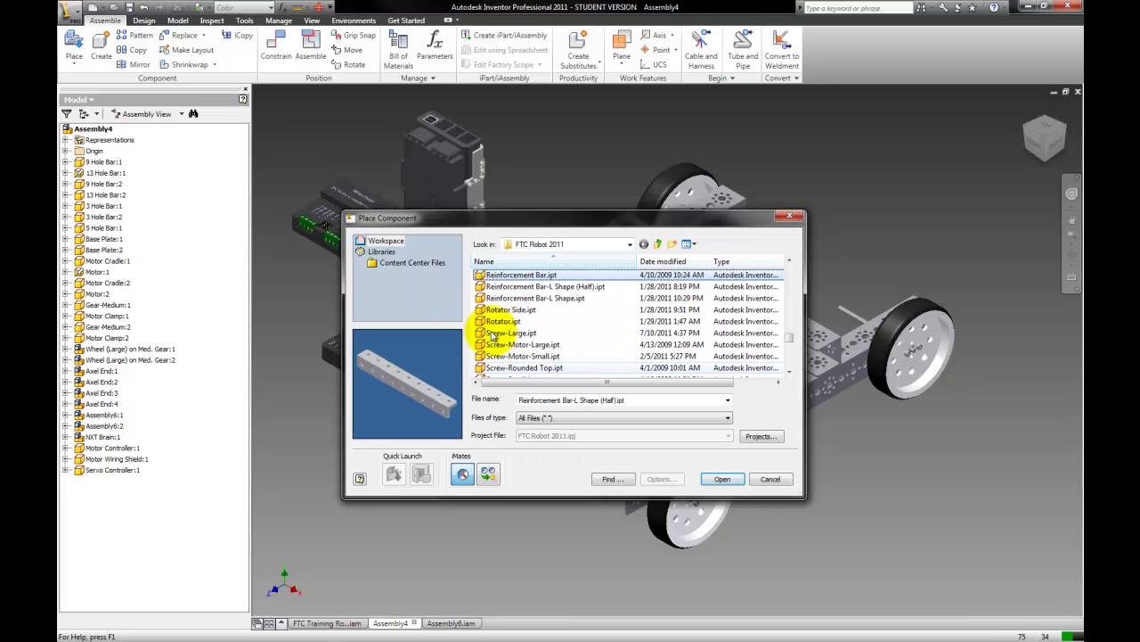
key("Down")
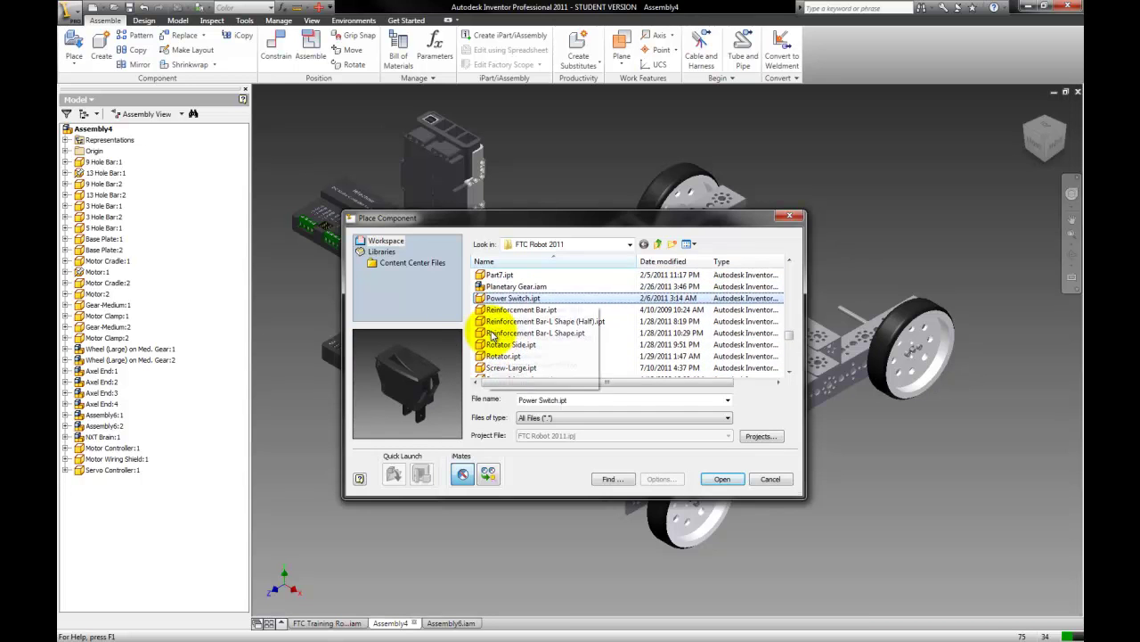
key("Return")
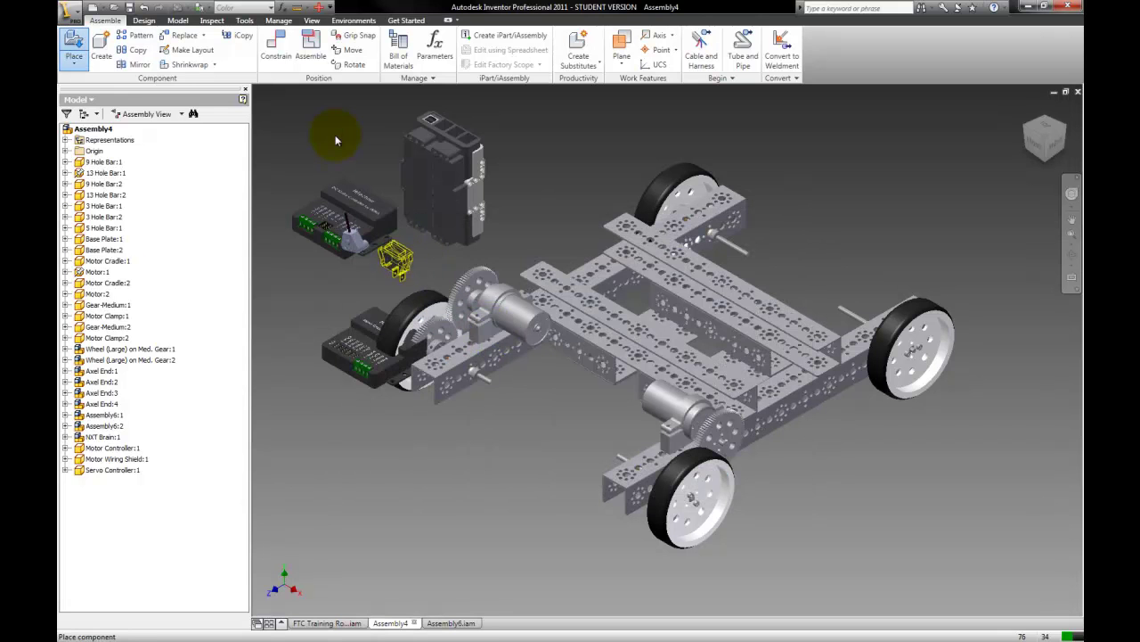
left_click(336, 140)
right_click(340, 142)
left_click(367, 144)
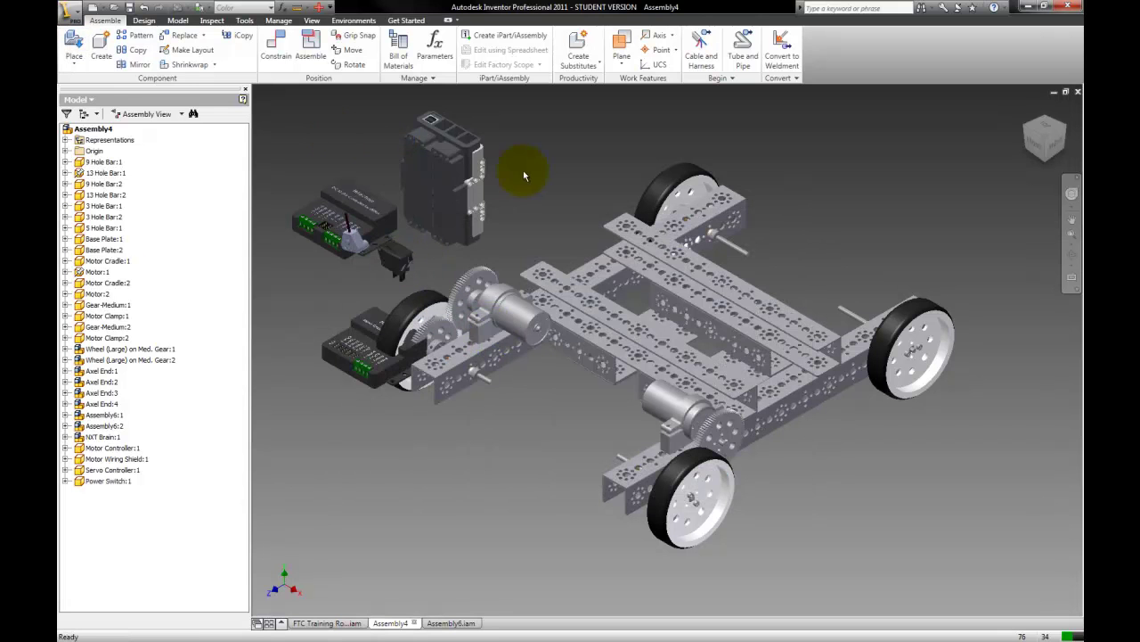
Place Battery.ipt beside the NXT Brain, then open Place Constraint.
left_click(273, 46)
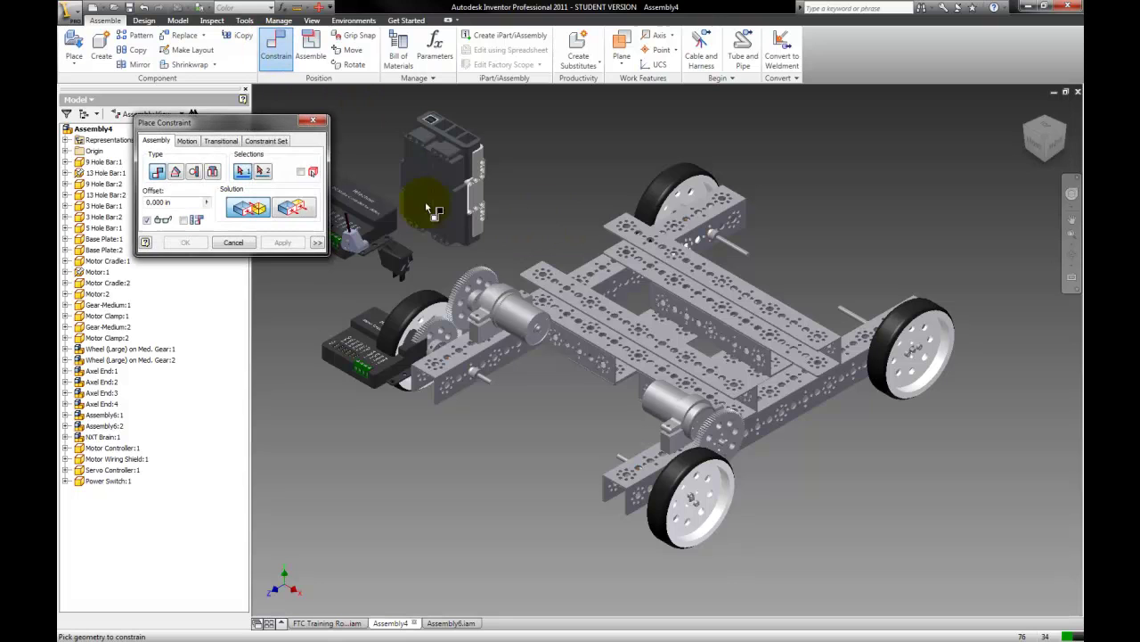
left_click(233, 242)
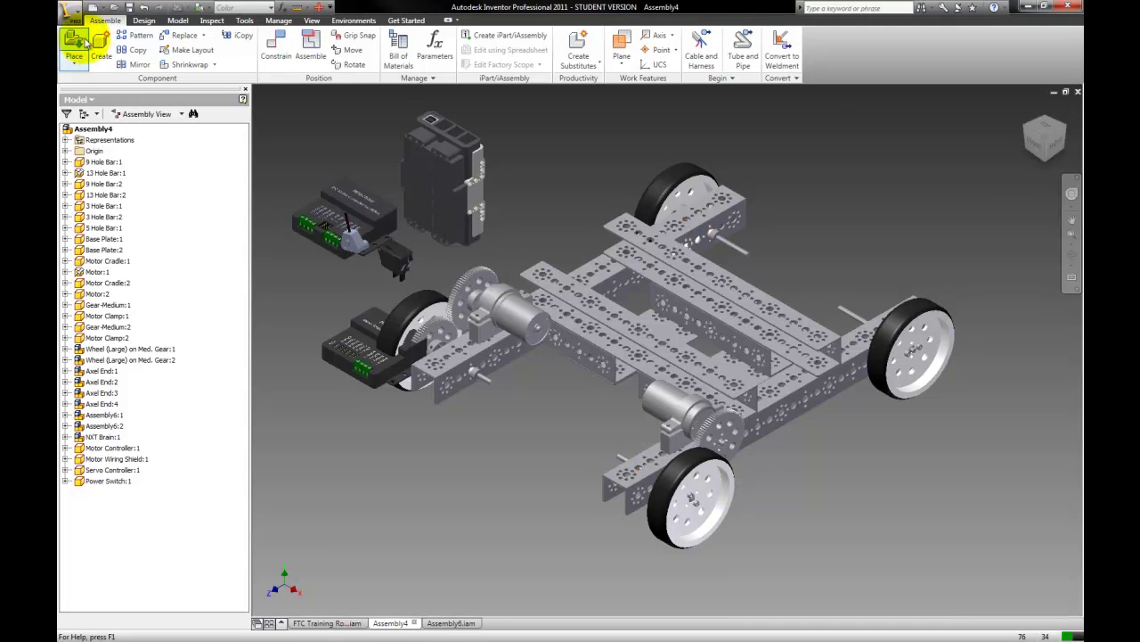
left_click(74, 45)
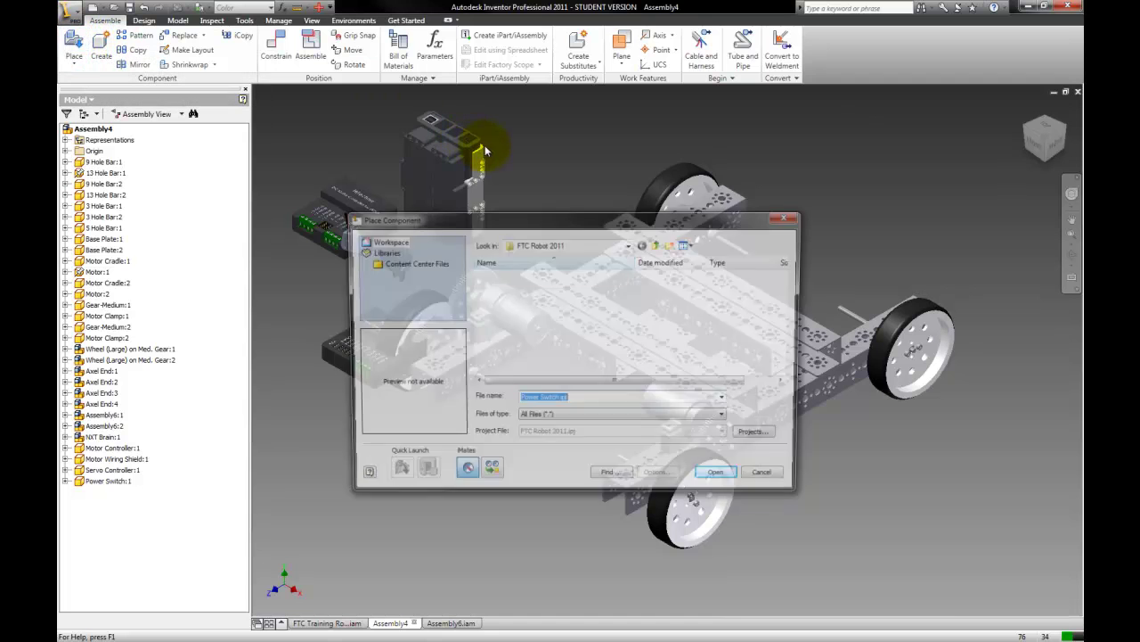
left_click(530, 346)
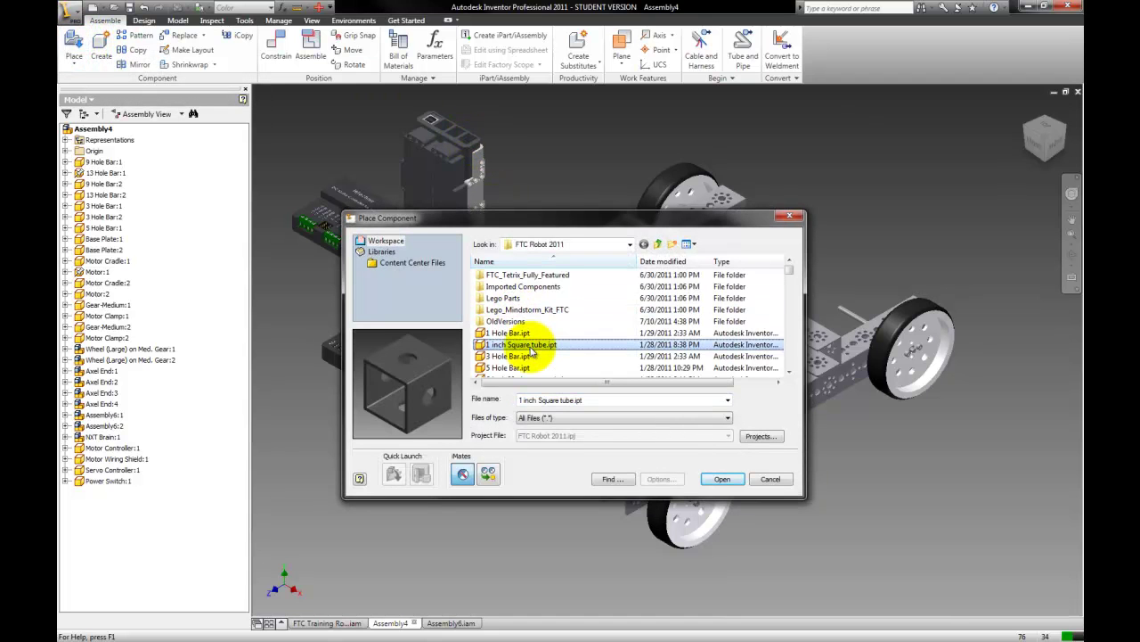
left_click(528, 357)
key("b")
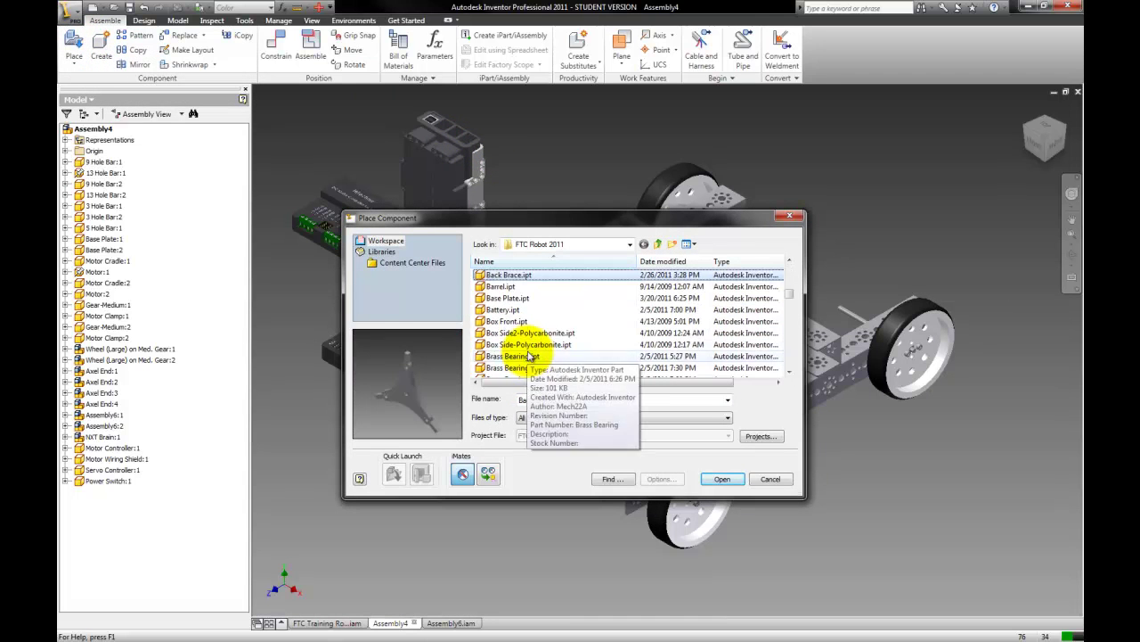
left_click(520, 308)
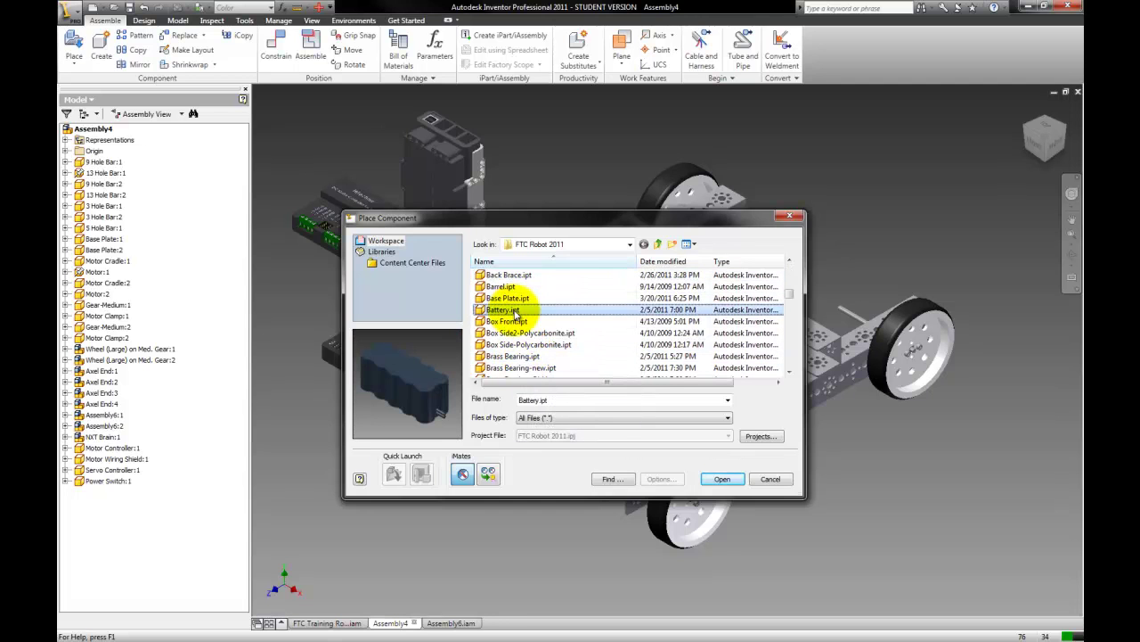
left_click(723, 478)
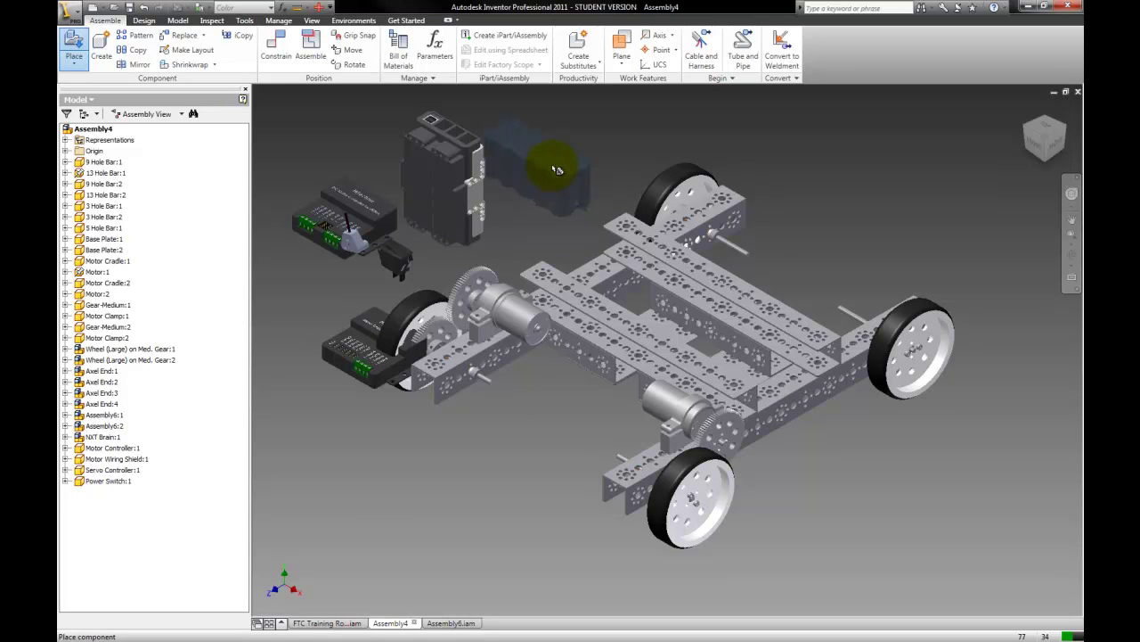
left_click(543, 171)
right_click(634, 118)
left_click(650, 131)
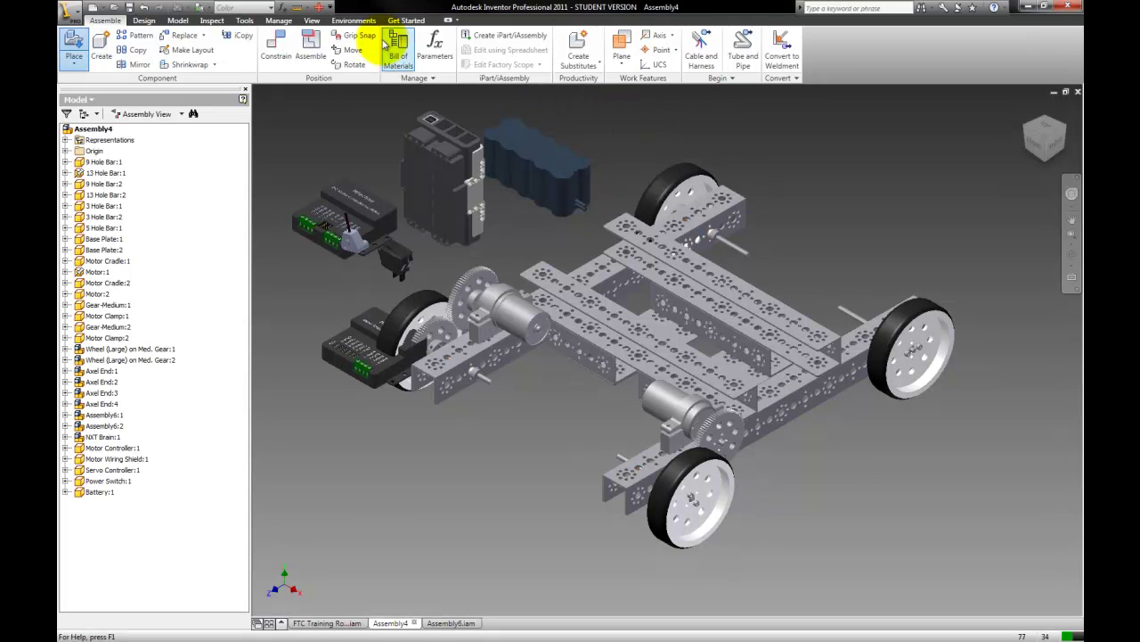
left_click(276, 46)
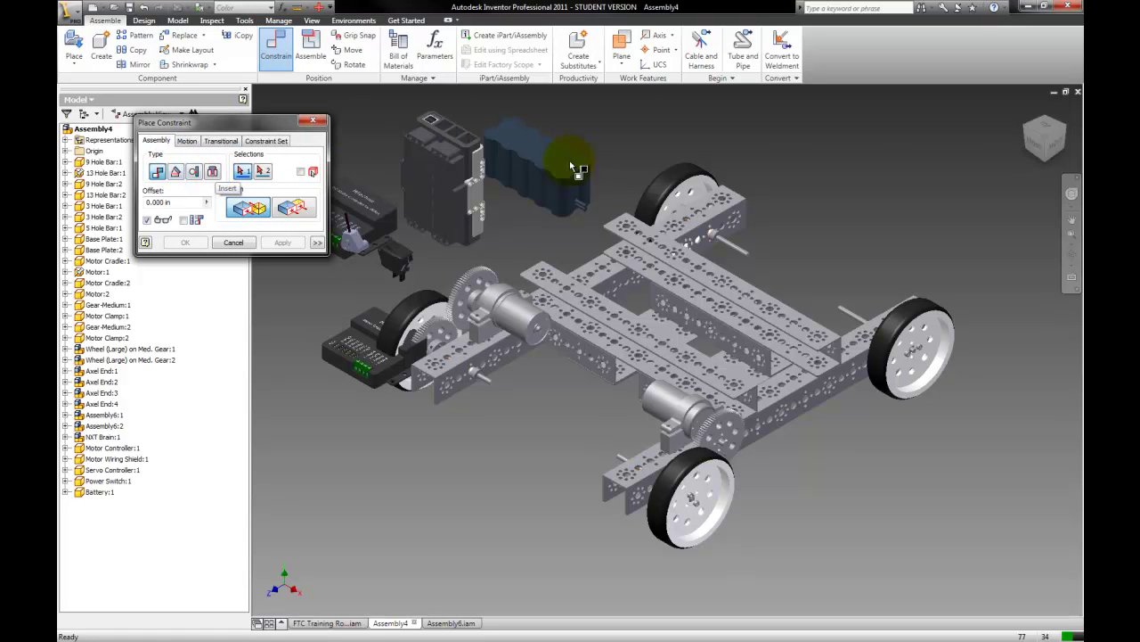
Mate the battery's face onto the chassis base plate.
left_click(1027, 149)
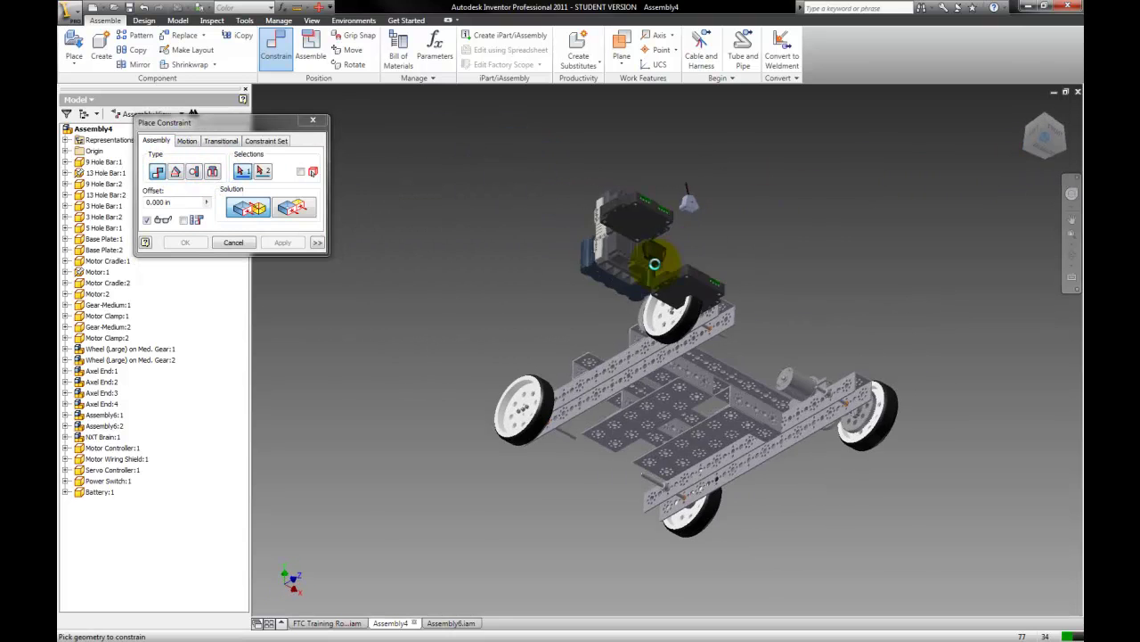
left_click(643, 303)
left_click(1026, 114)
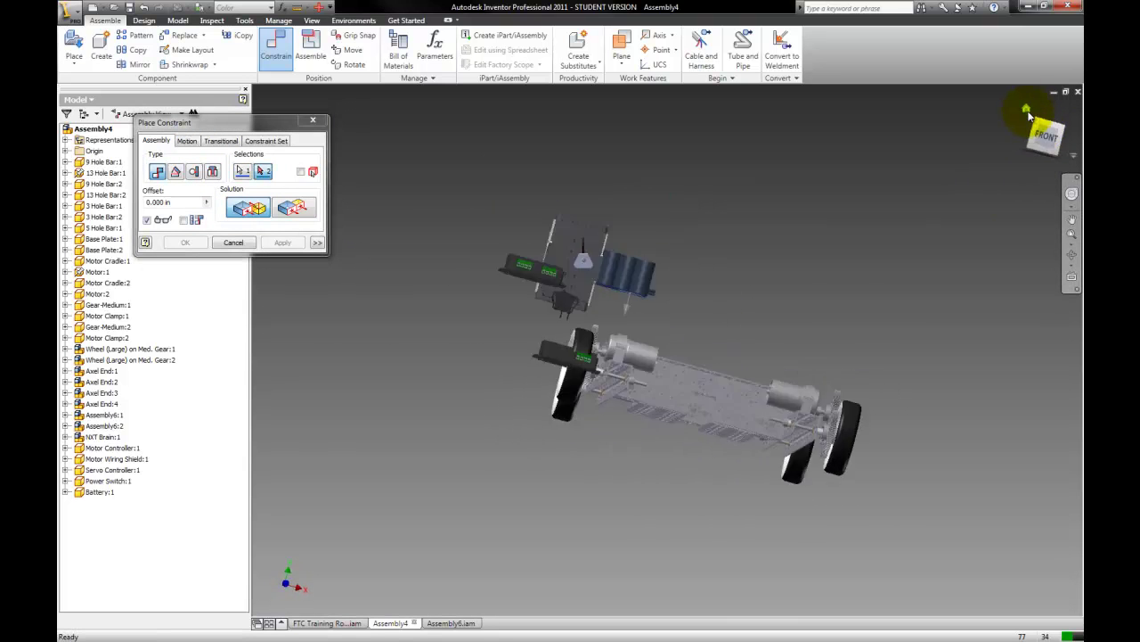
left_click(1065, 127)
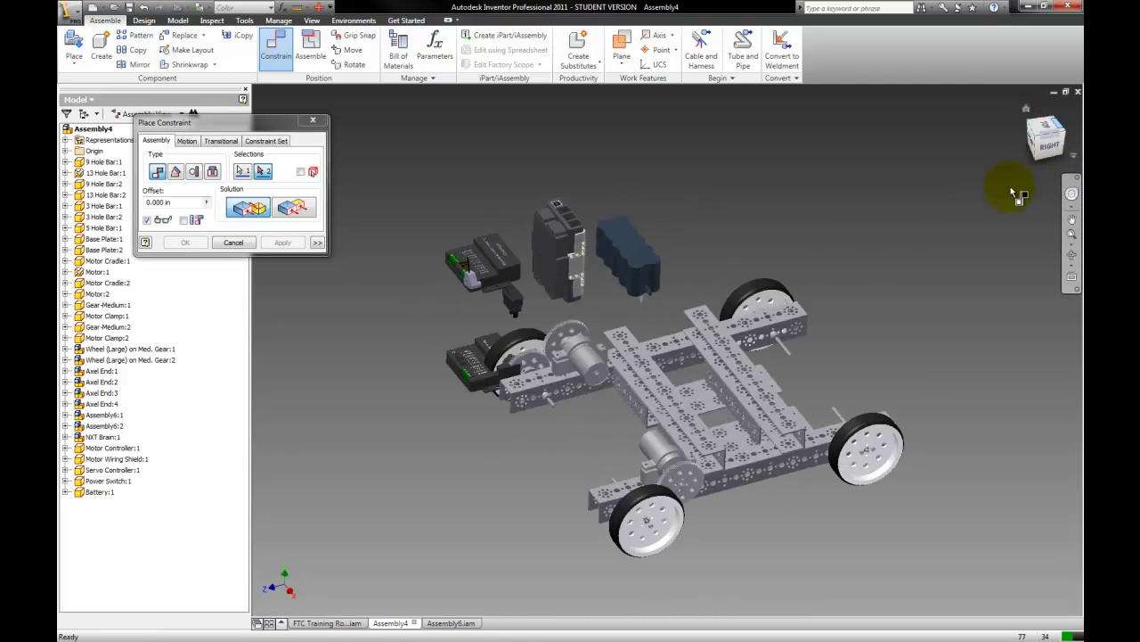
left_click(670, 437)
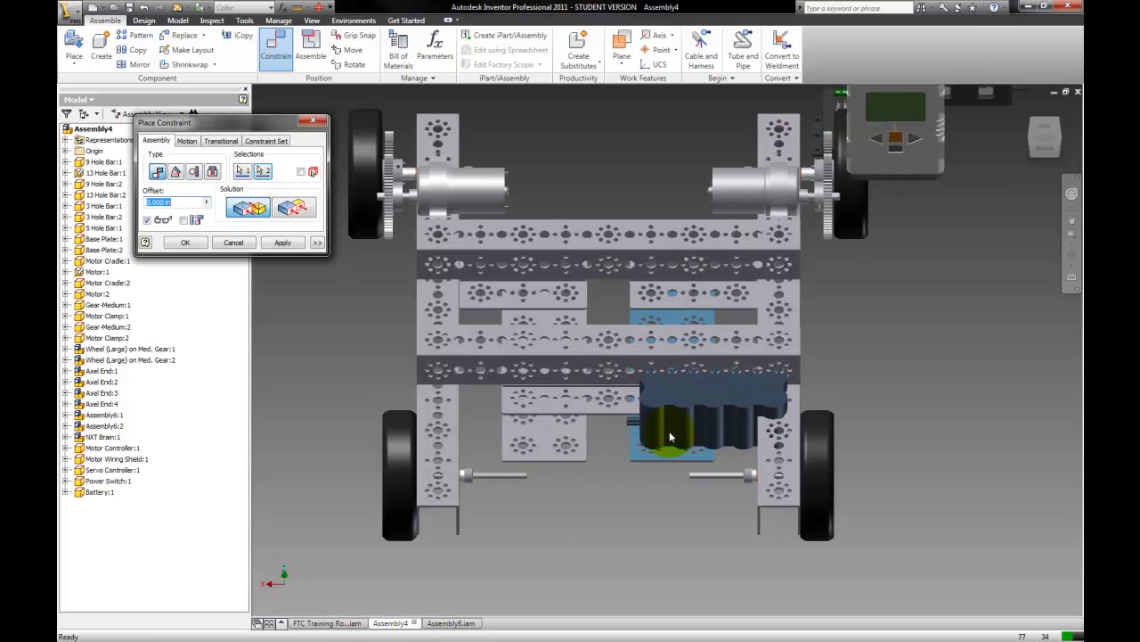
left_click(280, 236)
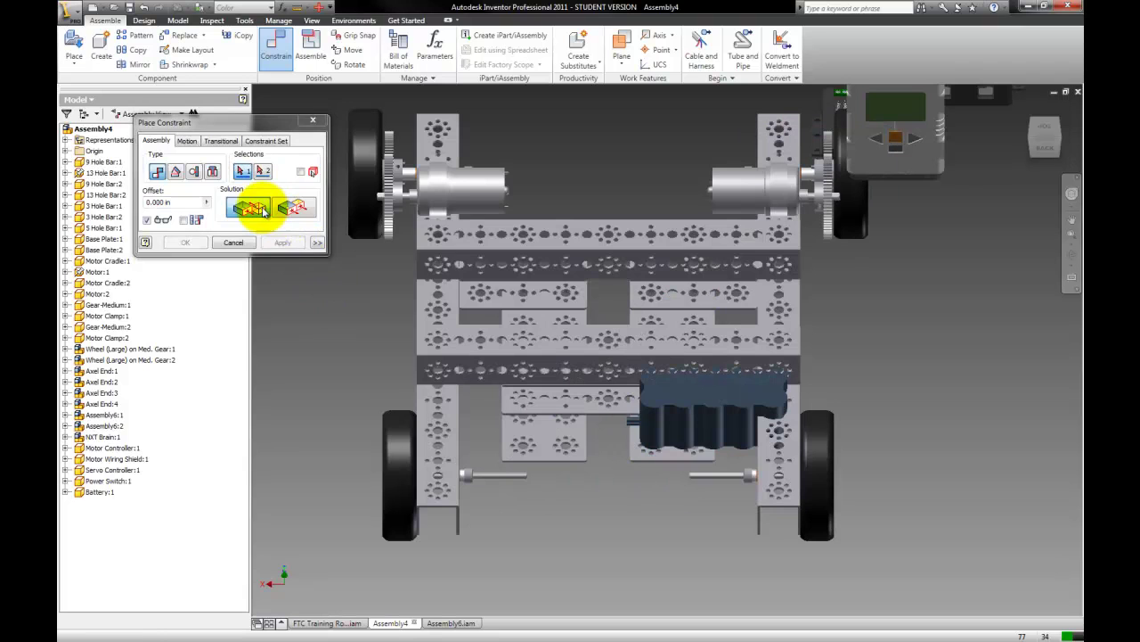
key("Escape")
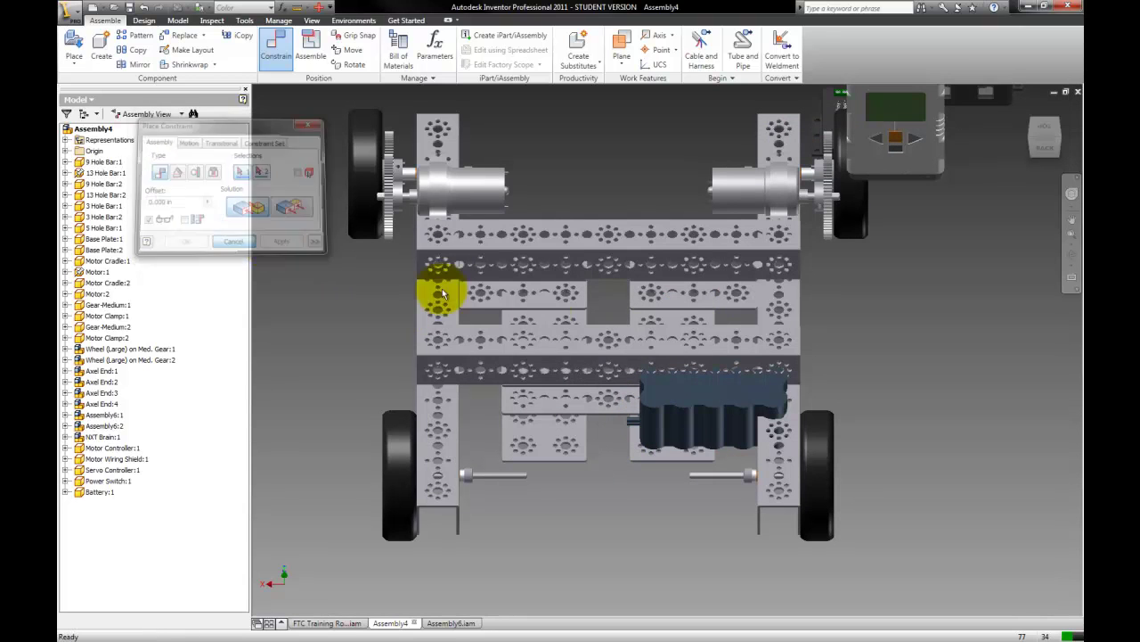
Slide the battery left between the rear wheels and view the robot in 3D.
left_click_drag(682, 400, 595, 450)
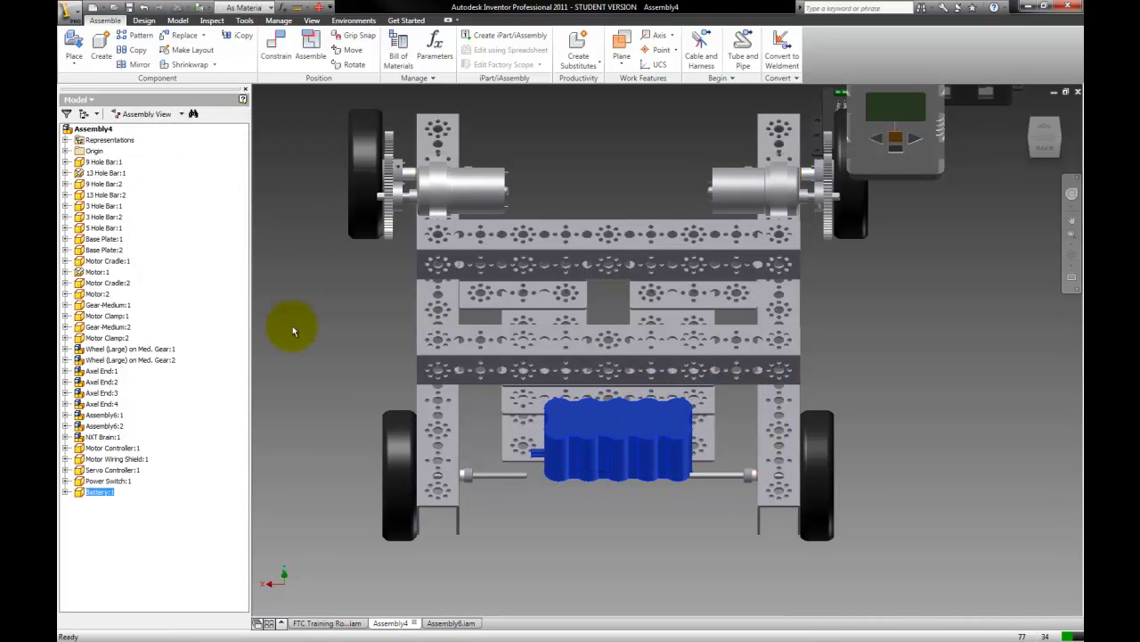
left_click(293, 326)
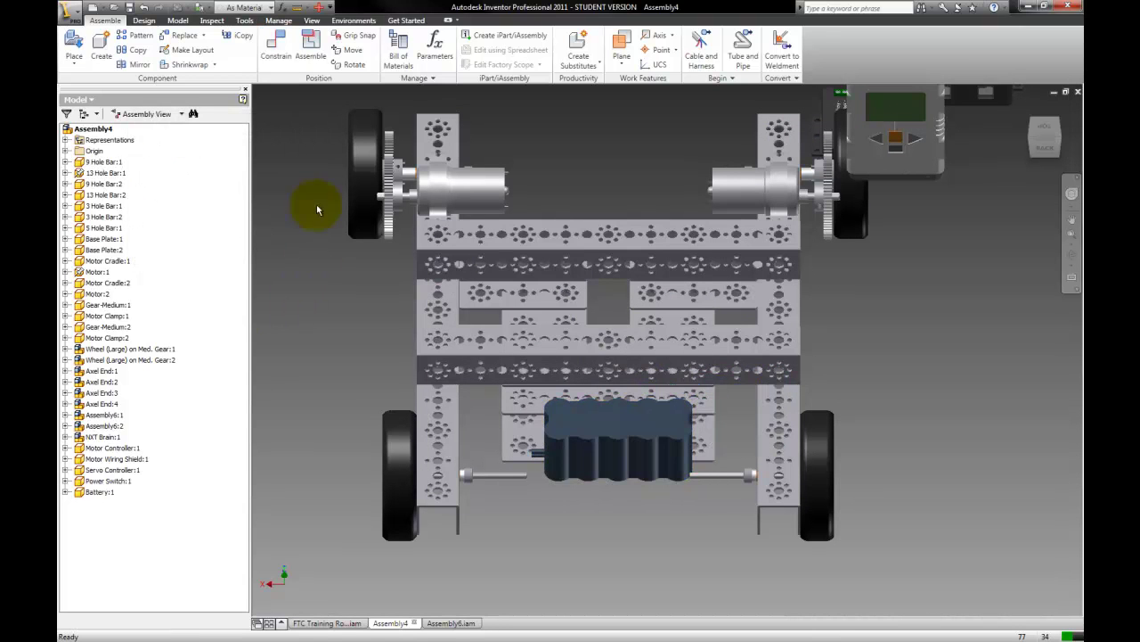
left_click(1056, 146)
Add an Insert (Outside) constraint on the battery's curved face.
scroll(631, 417, "down", 5)
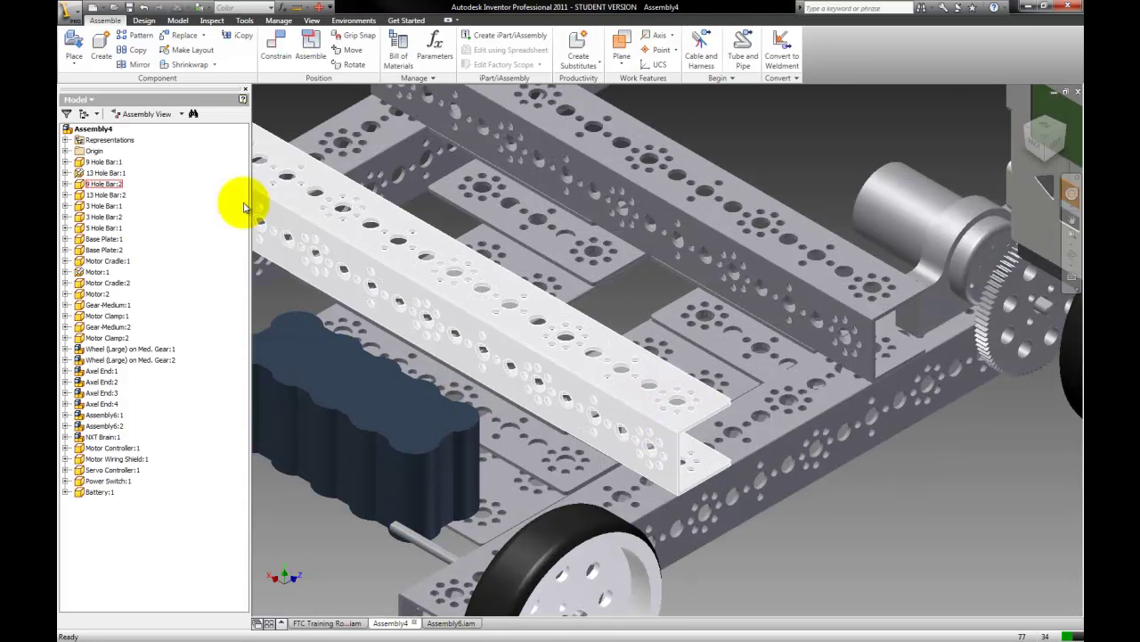
left_click(287, 52)
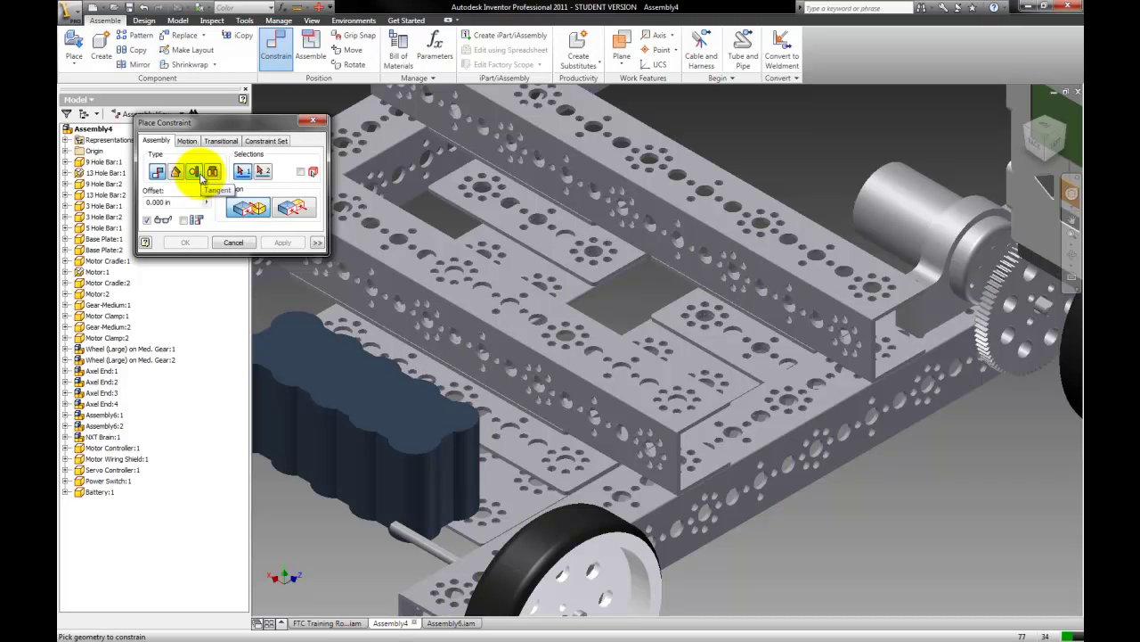
left_click(197, 174)
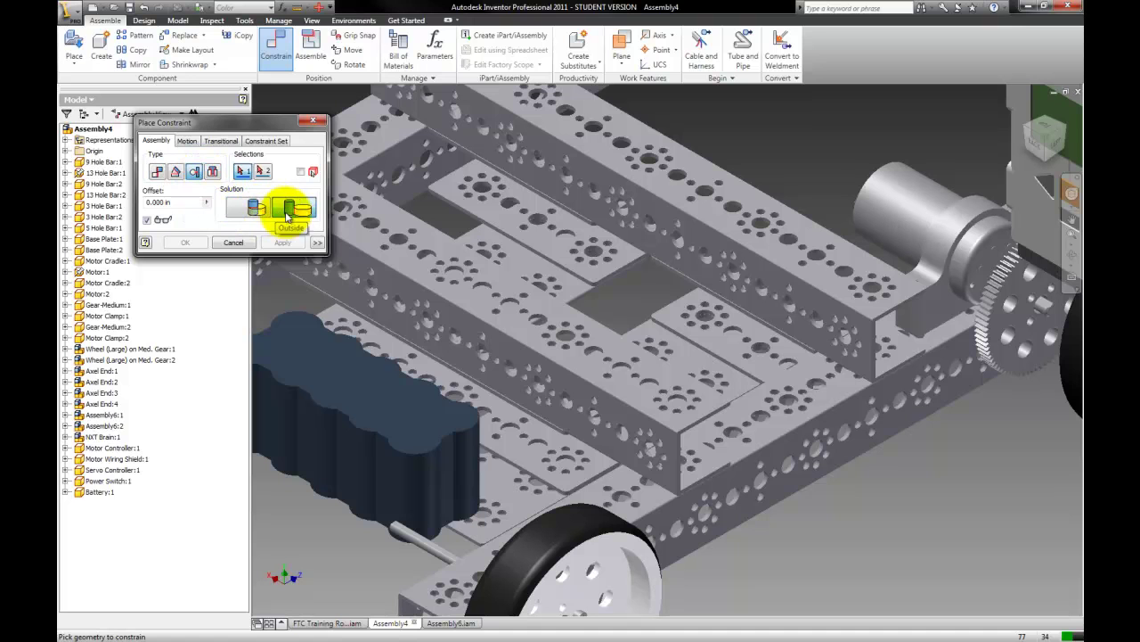
left_click(287, 215)
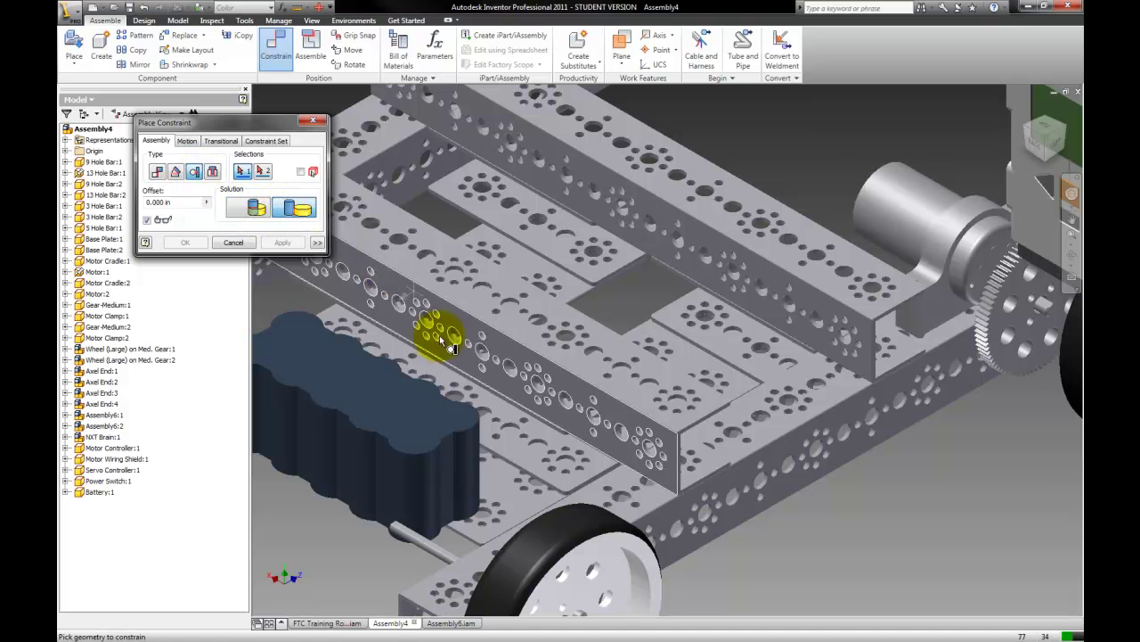
left_click(498, 453)
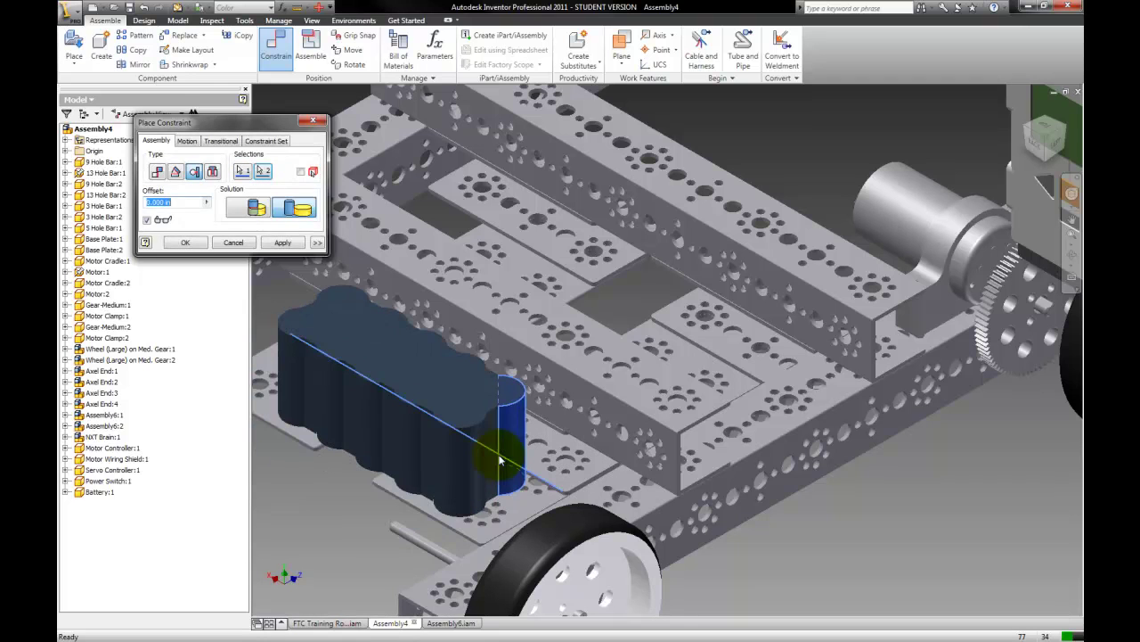
left_click(254, 245)
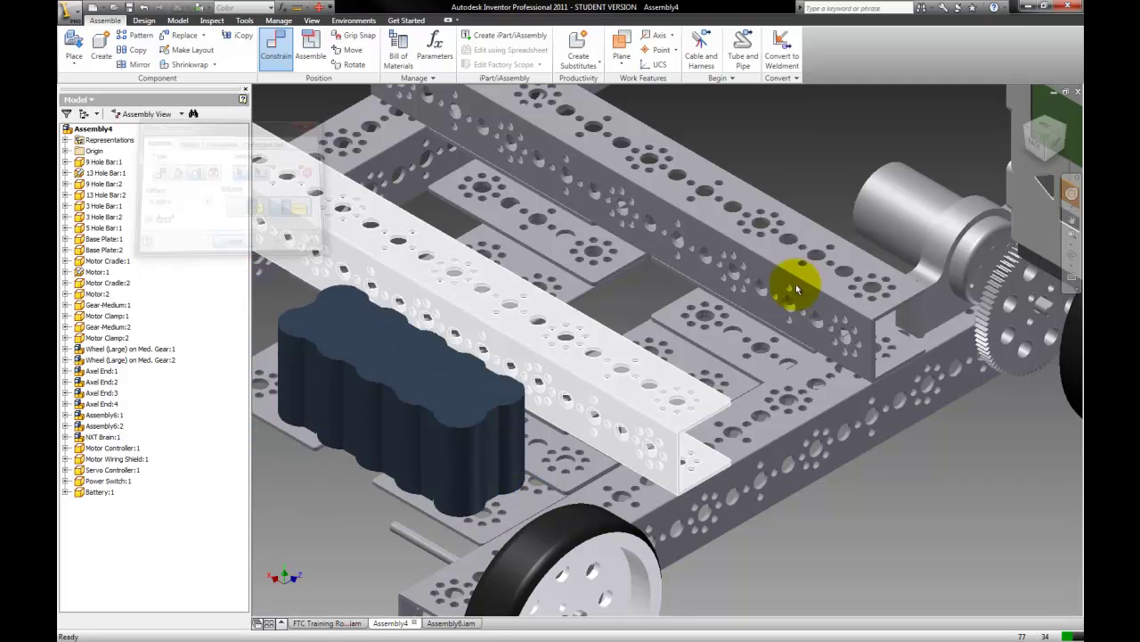
Shift the battery left on the base plate and orbit to see its side.
left_click_drag(1031, 189, 991, 175)
left_click(1044, 132)
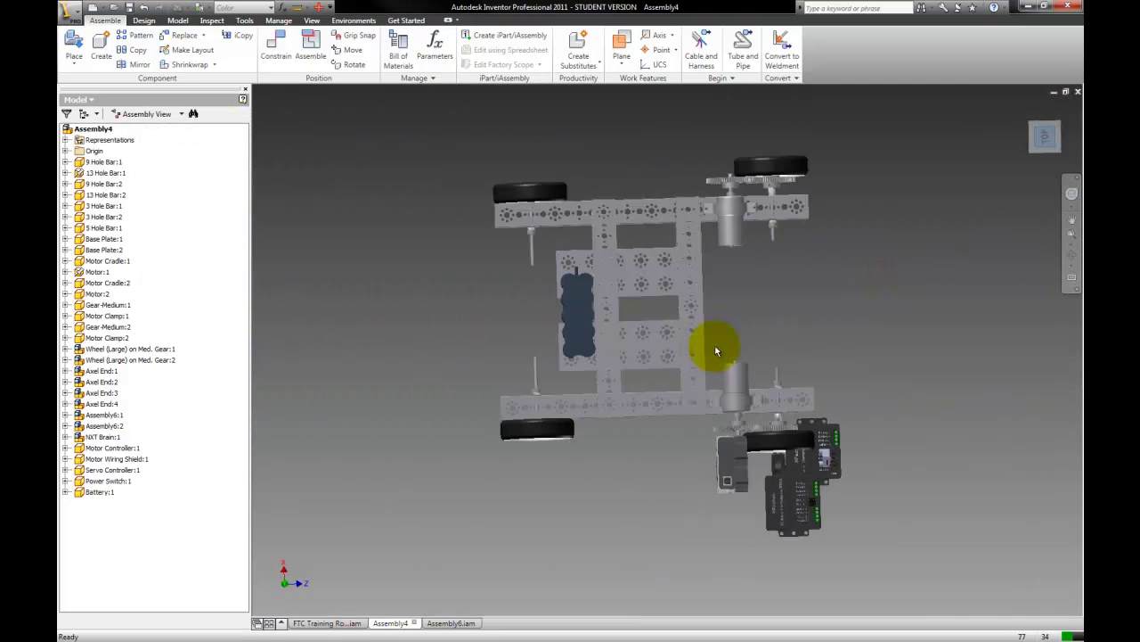
scroll(581, 310, "up", 5)
left_click_drag(564, 245, 496, 246)
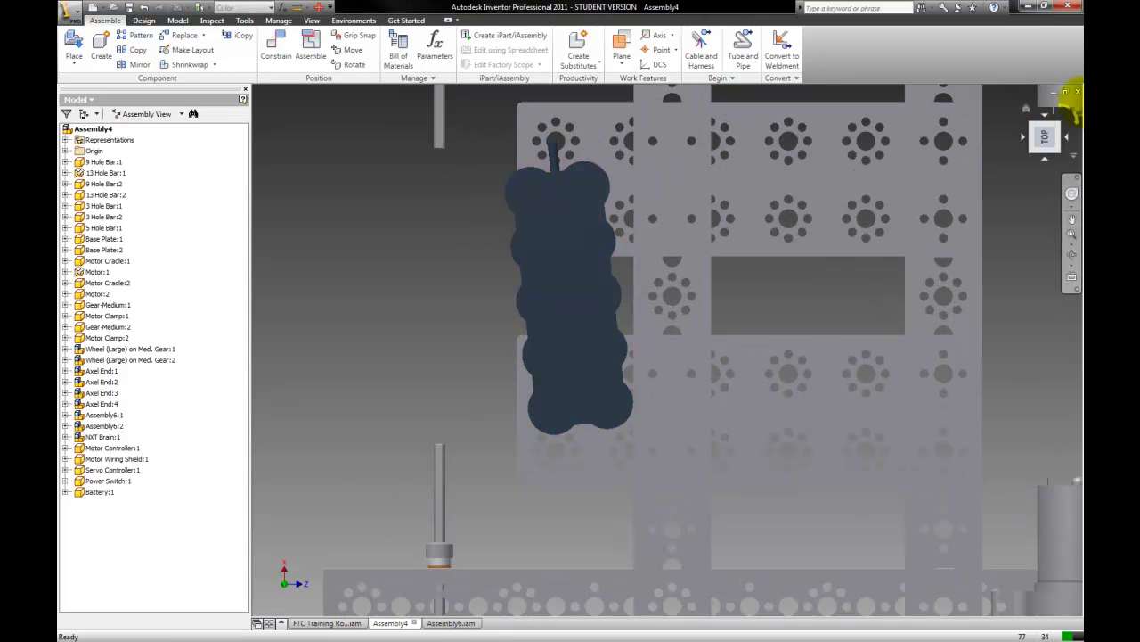
left_click(1027, 110)
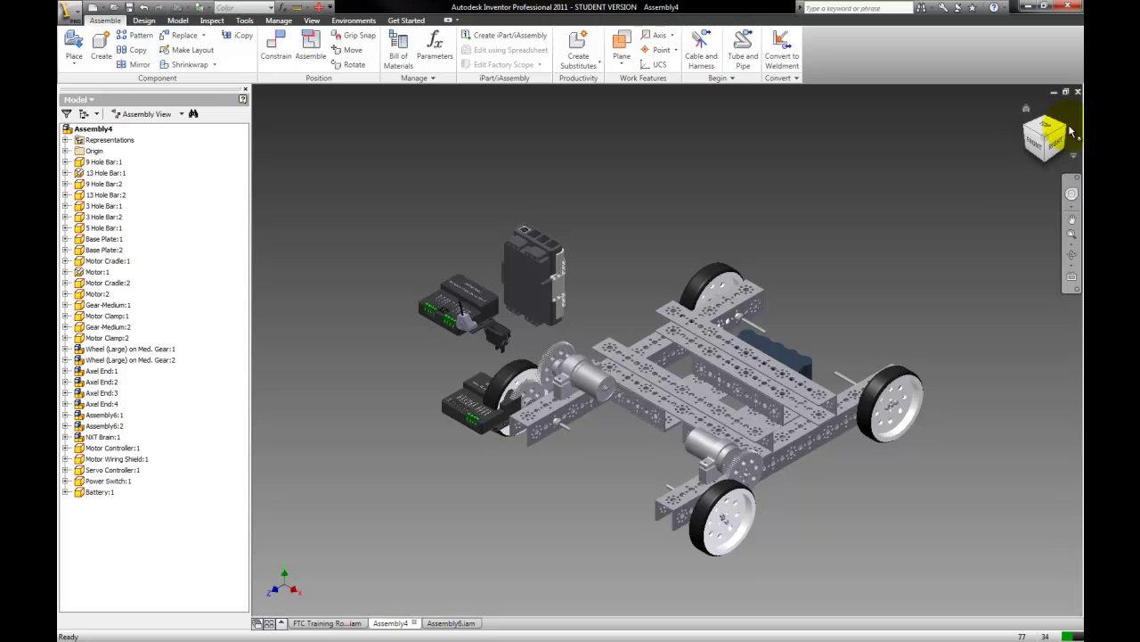
middle_click_drag(1012, 157, 725, 484, "shift")
scroll(726, 486, "up", 3)
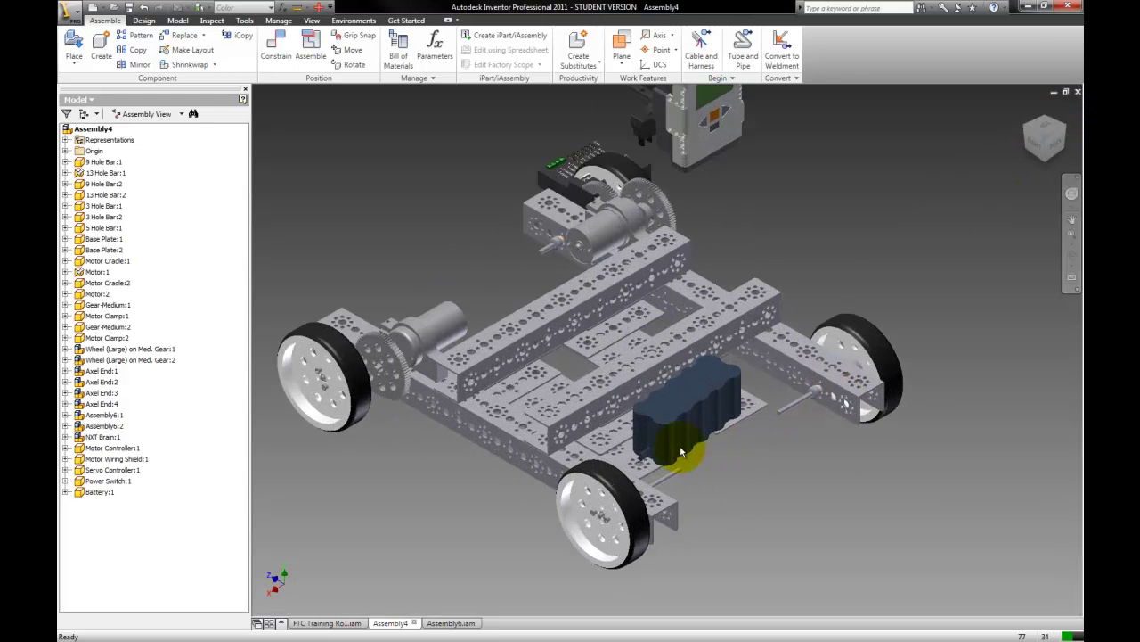
Apply a Tangent (Outside) constraint between the battery's rounded side and the frame rail, then slide the battery right.
left_click(272, 42)
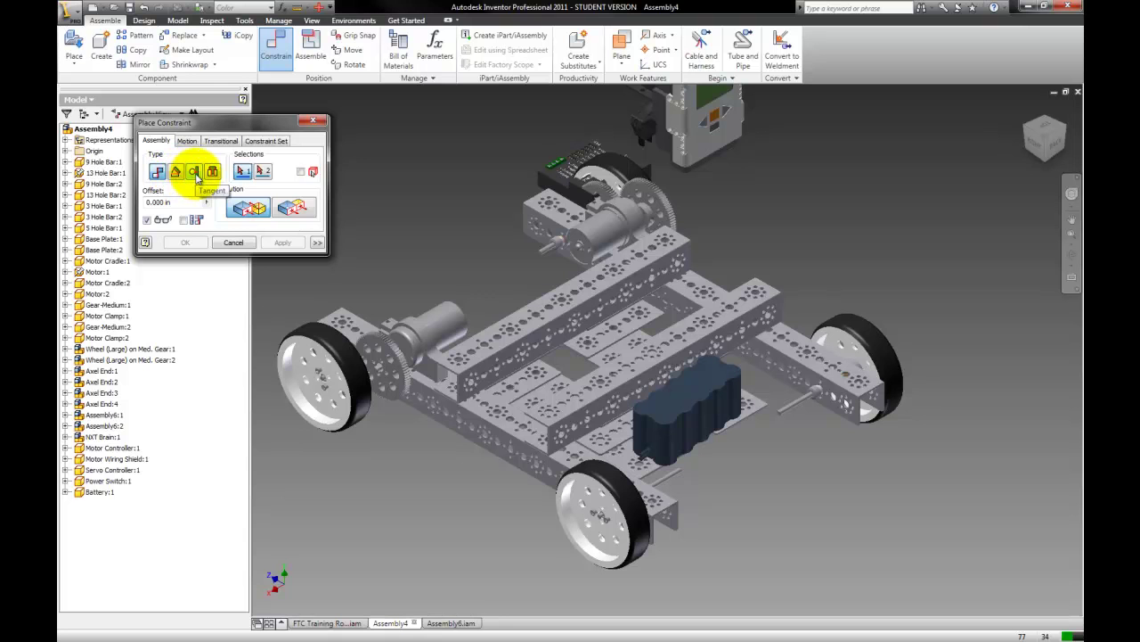
left_click(194, 172)
left_click(297, 212)
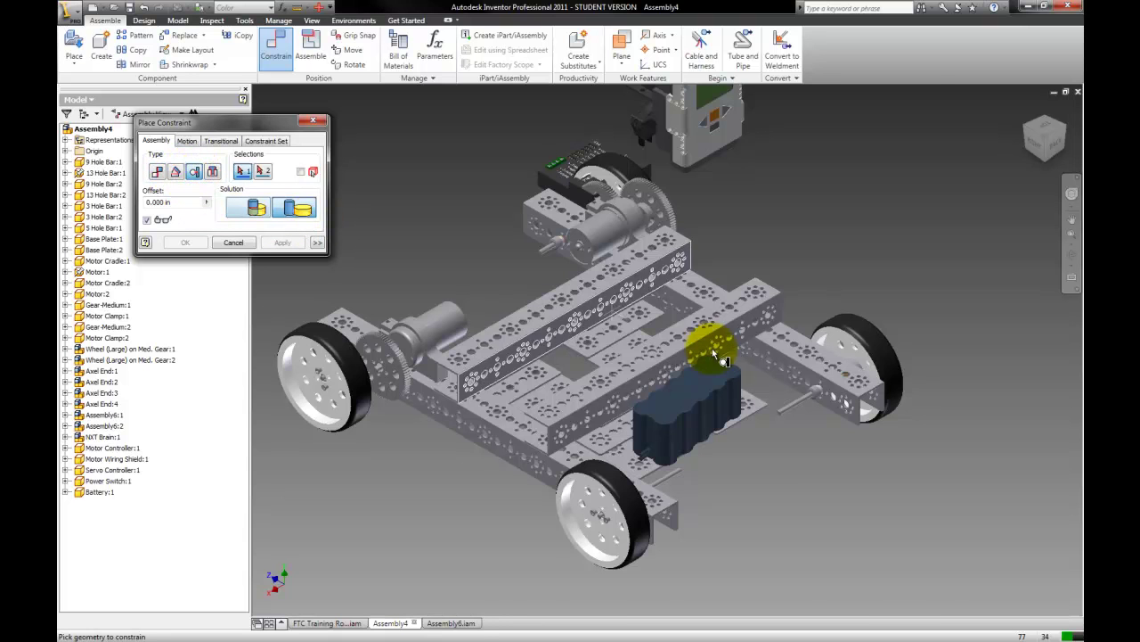
scroll(653, 427, "up", 3)
left_click(629, 430)
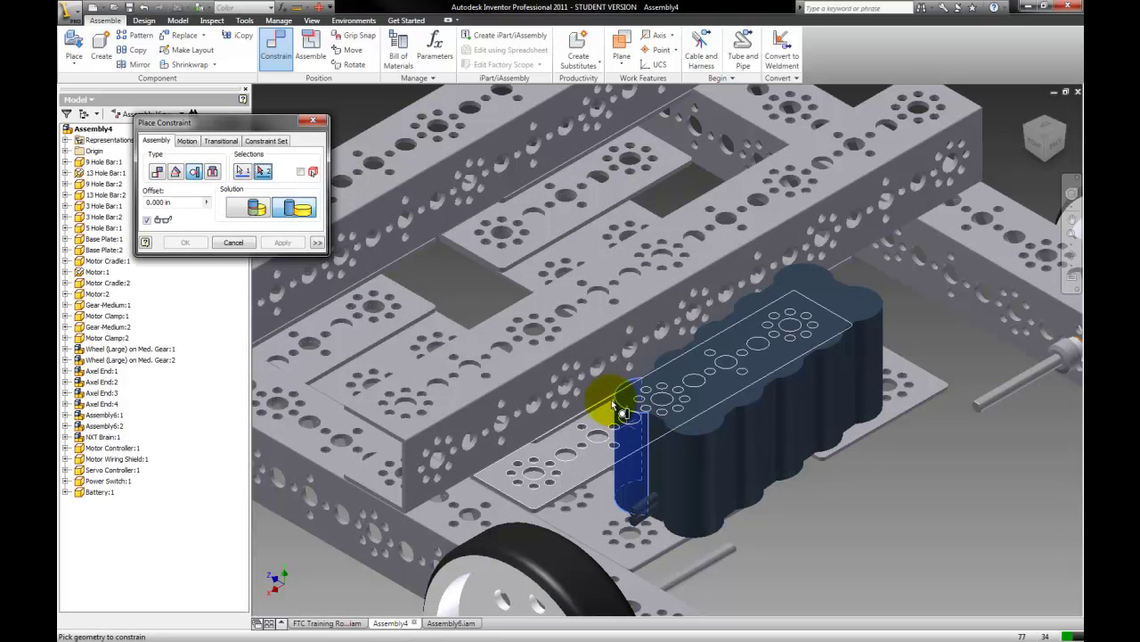
left_click(602, 402)
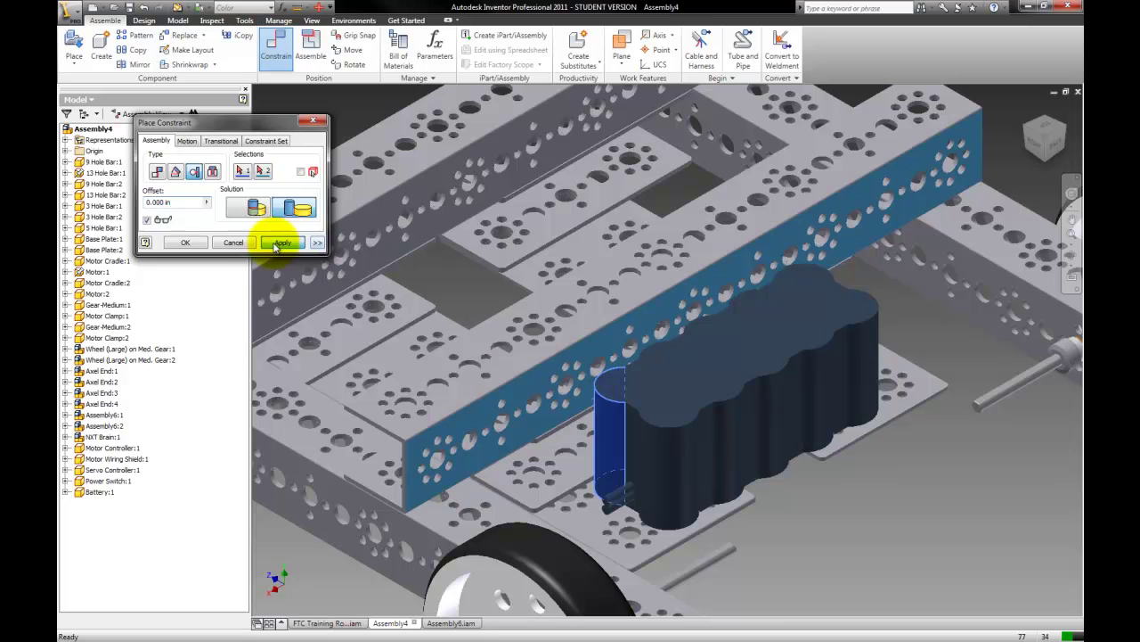
left_click(278, 246)
key("Escape")
left_click(729, 369)
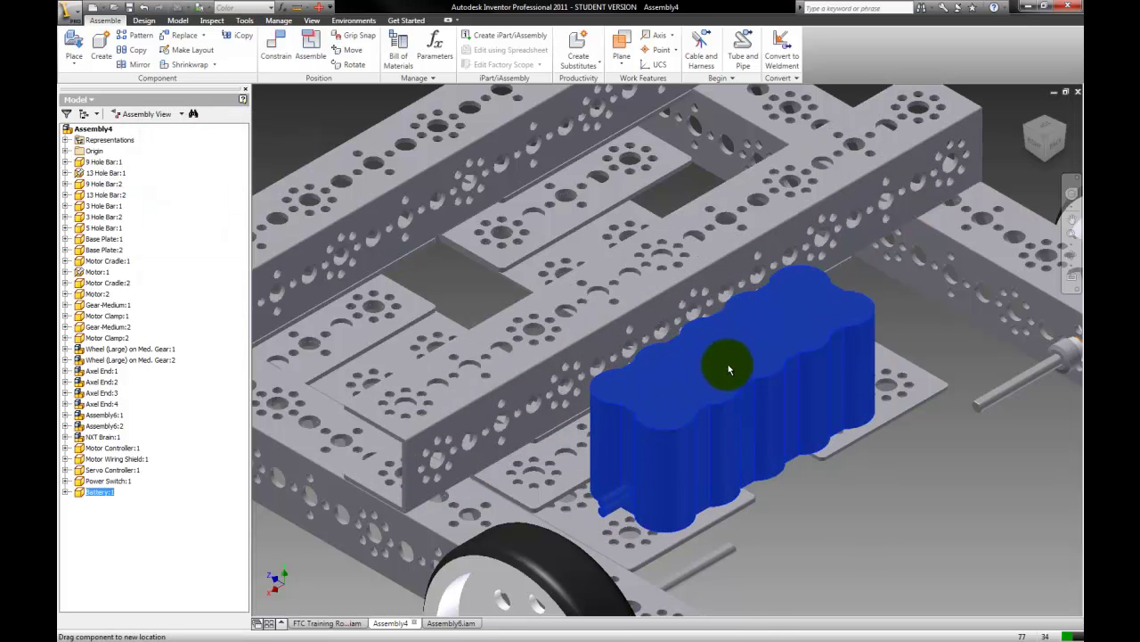
left_click_drag(729, 368, 734, 362)
Cancel the pending constraint and set Battery:1 to Grounded from its browser menu.
left_click(980, 466)
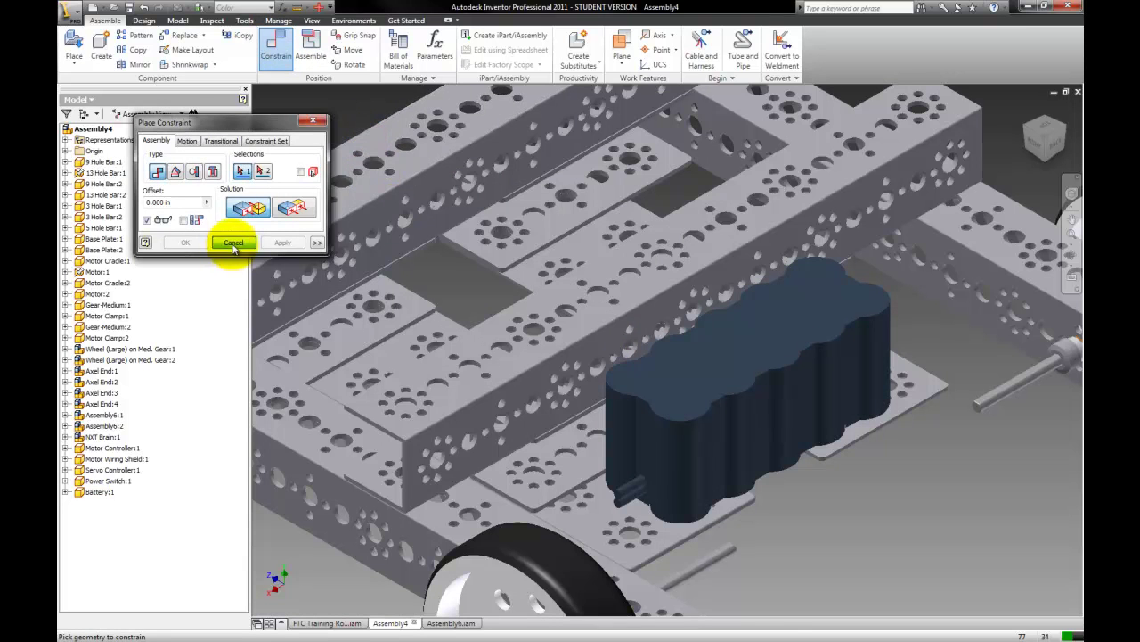
left_click(233, 245)
left_click(734, 395)
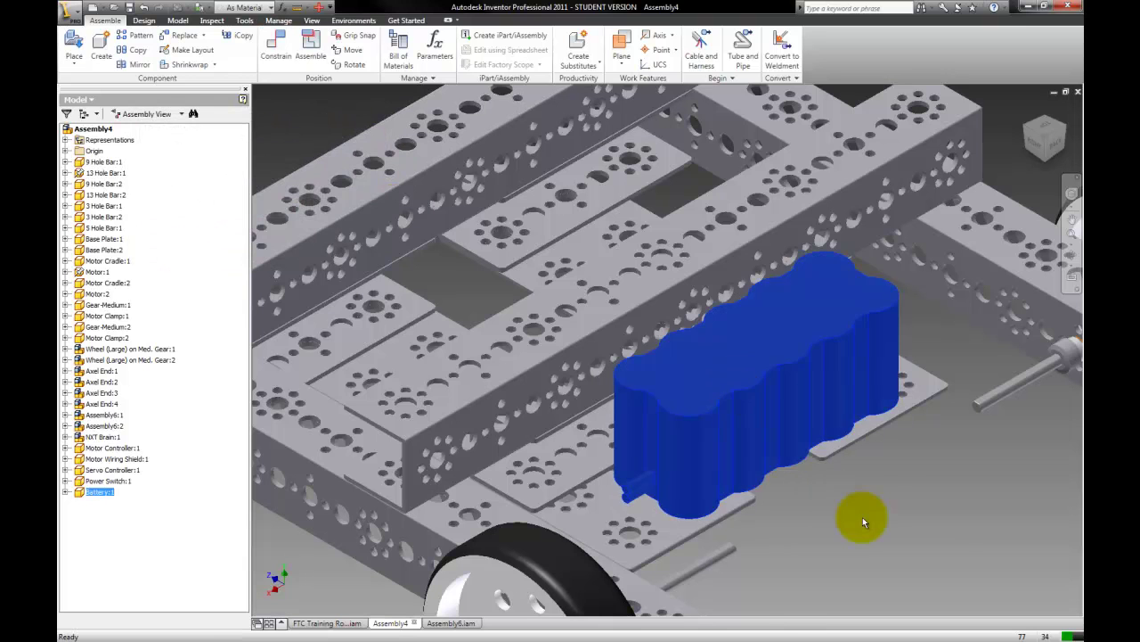
right_click(100, 499)
left_click(125, 354)
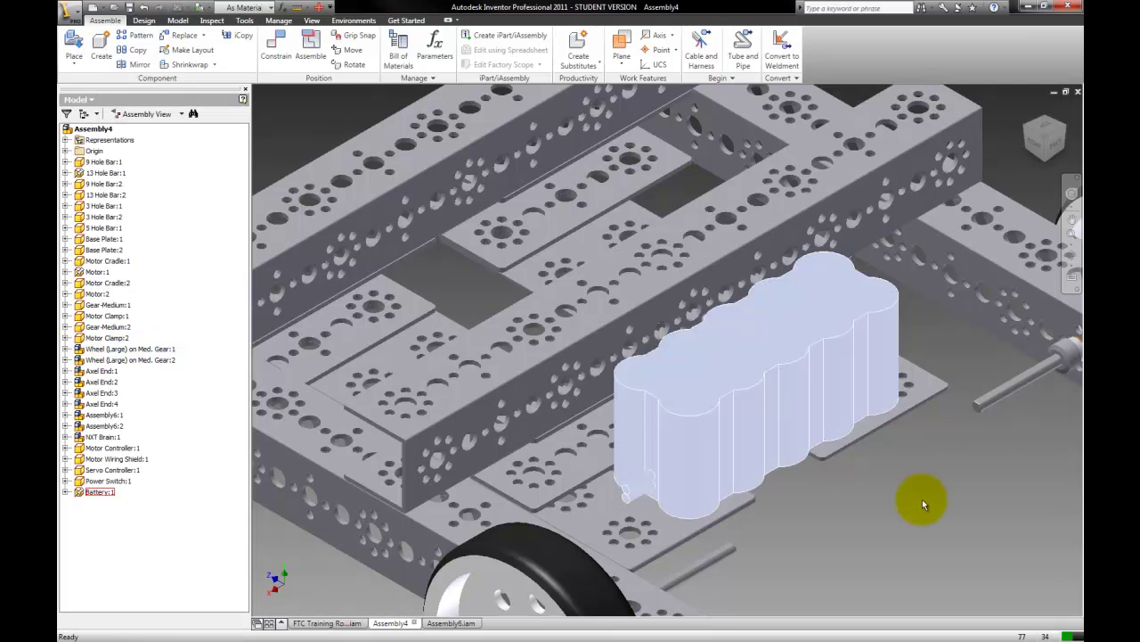
Drag the NXT brain, motor controller and servo controller into rough positions on the frame.
scroll(976, 506, "down", 10)
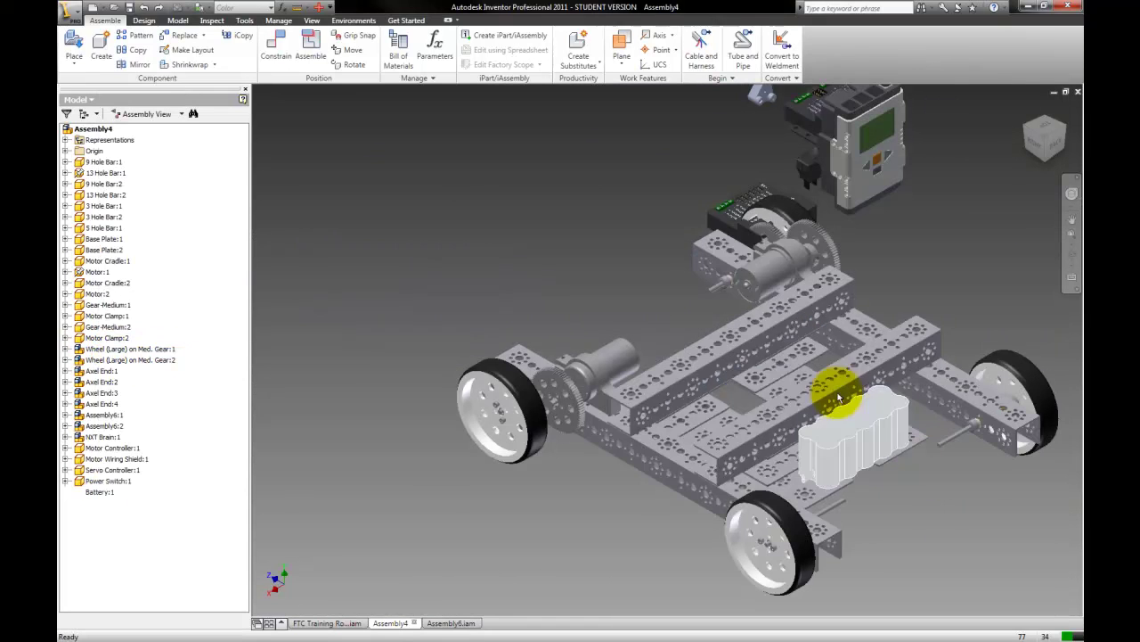
left_click_drag(840, 172, 598, 245)
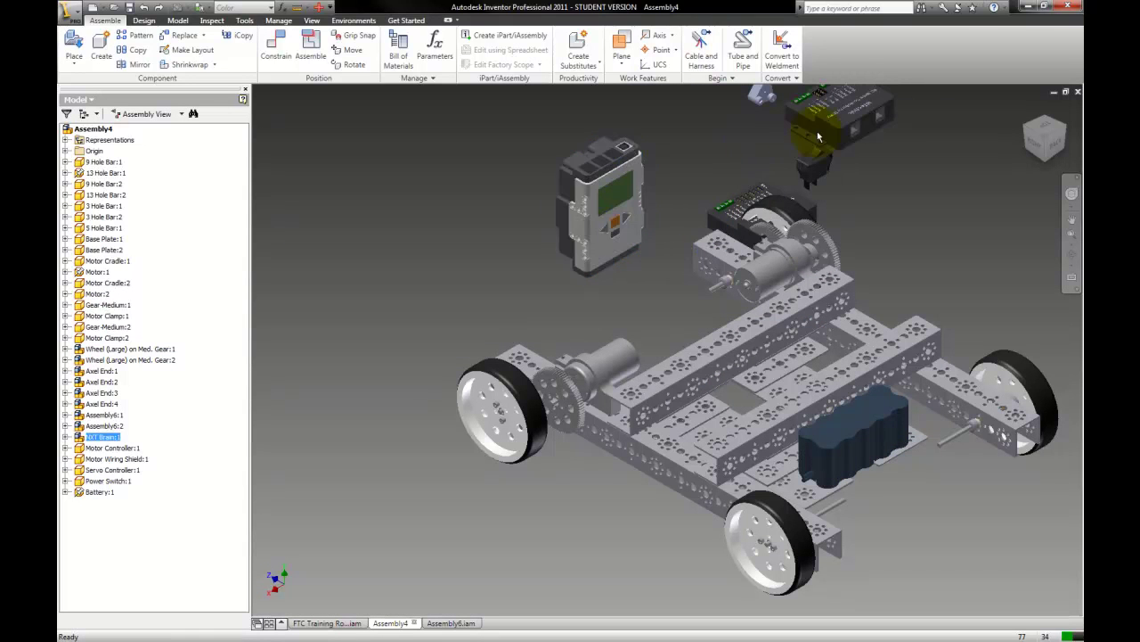
left_click_drag(818, 141, 726, 174)
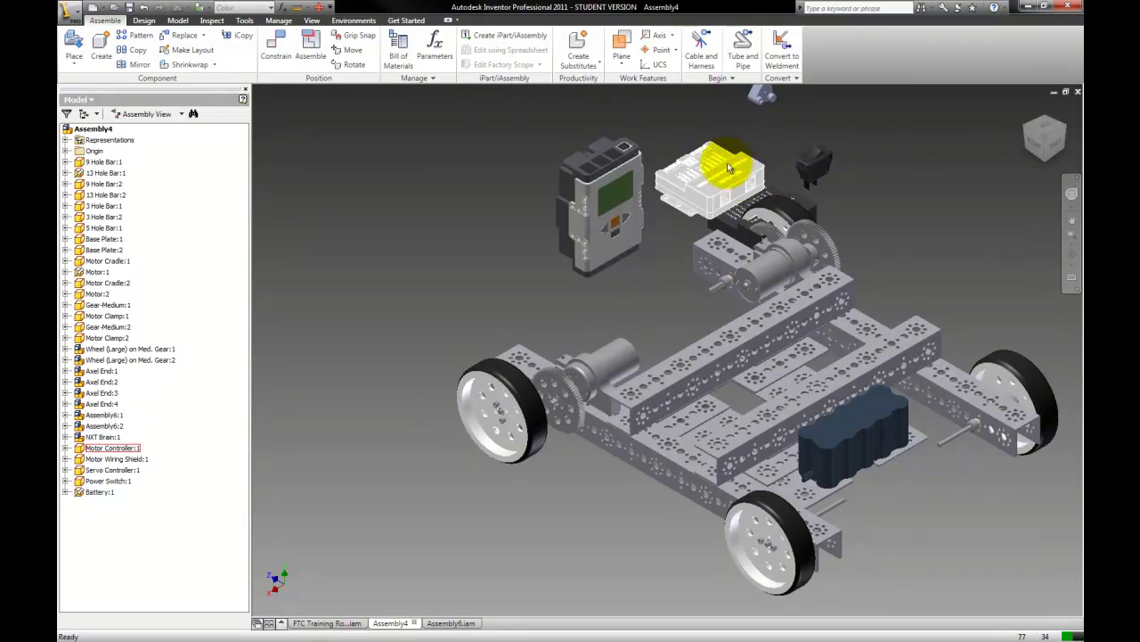
left_click(1048, 127)
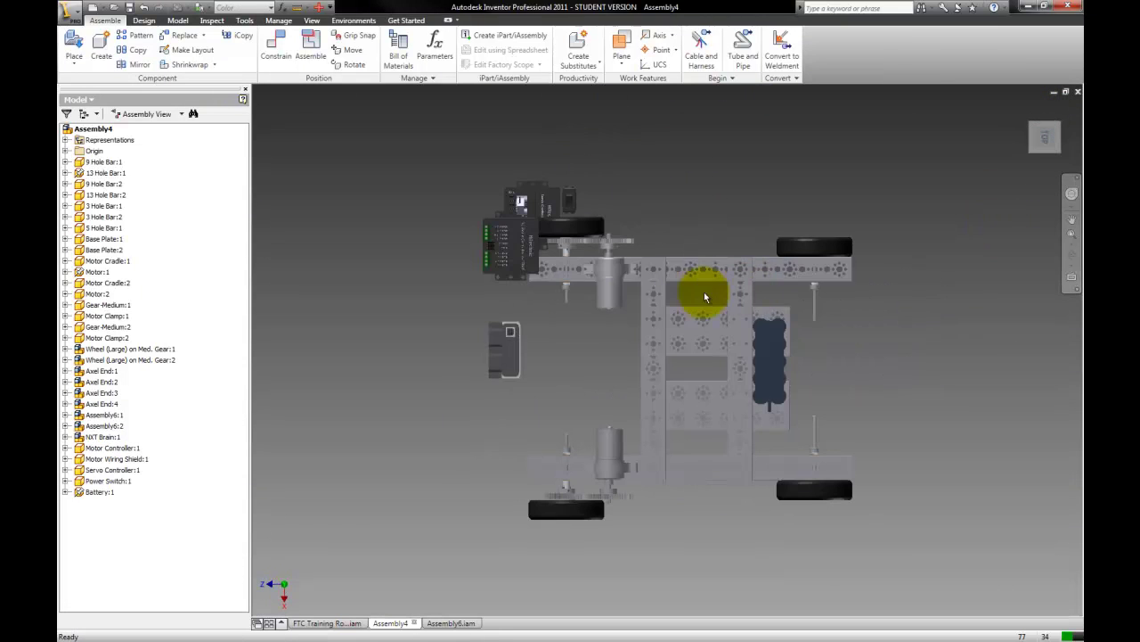
left_click_drag(522, 255, 683, 224)
left_click_drag(536, 203, 717, 329)
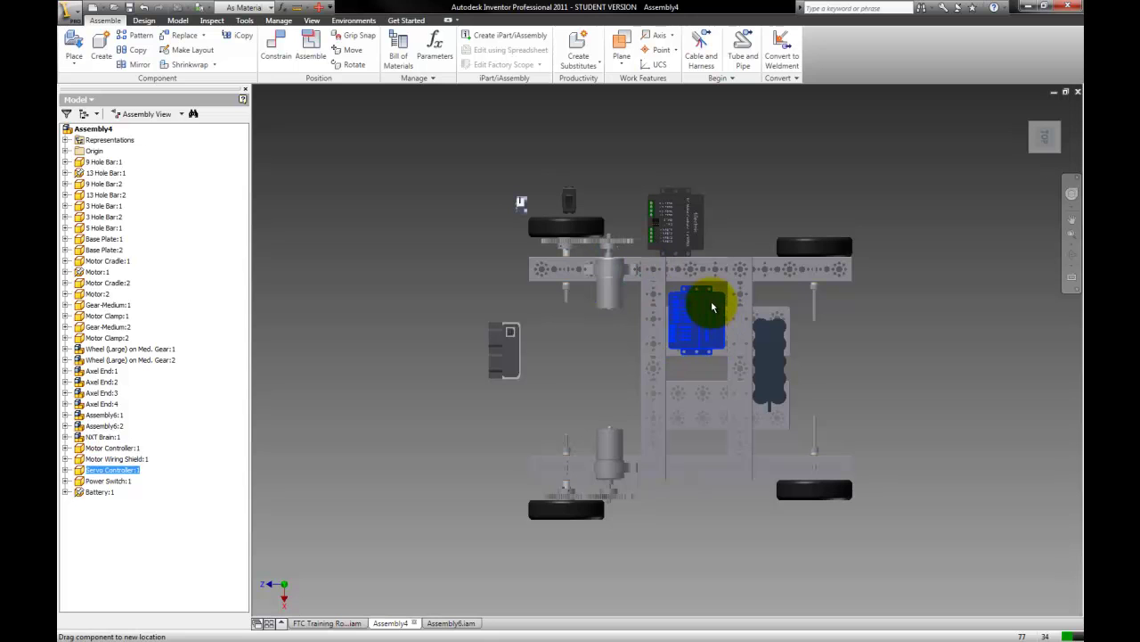
left_click_drag(712, 308, 712, 308)
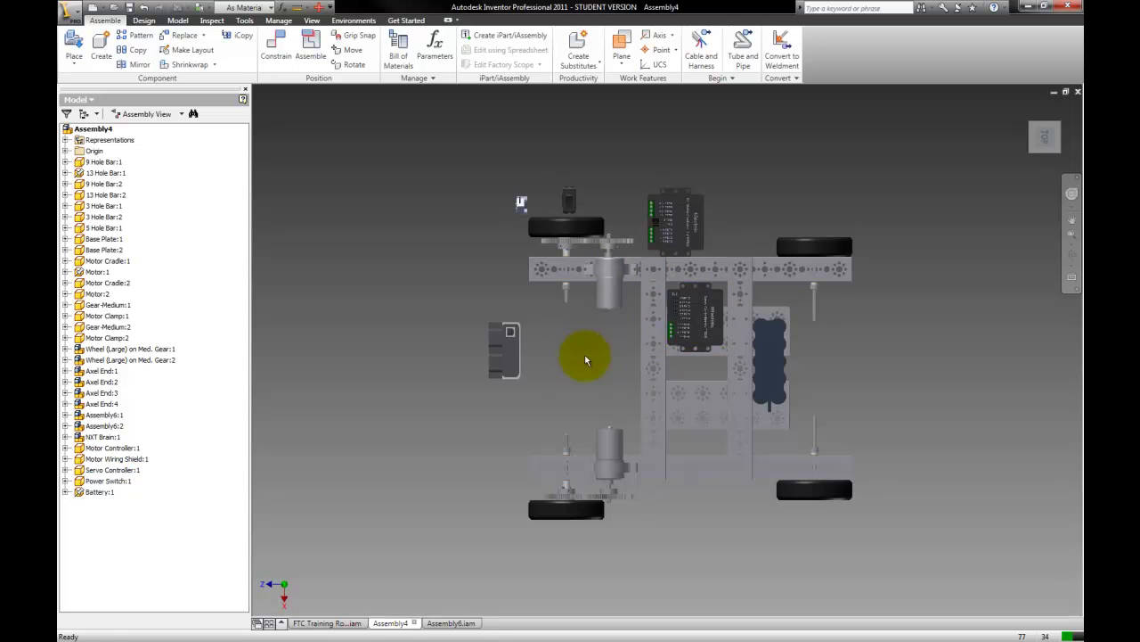
Compare with the finished FTC robot, place the servo controller beside the left motor, and zoom in isometrically.
left_click(338, 622)
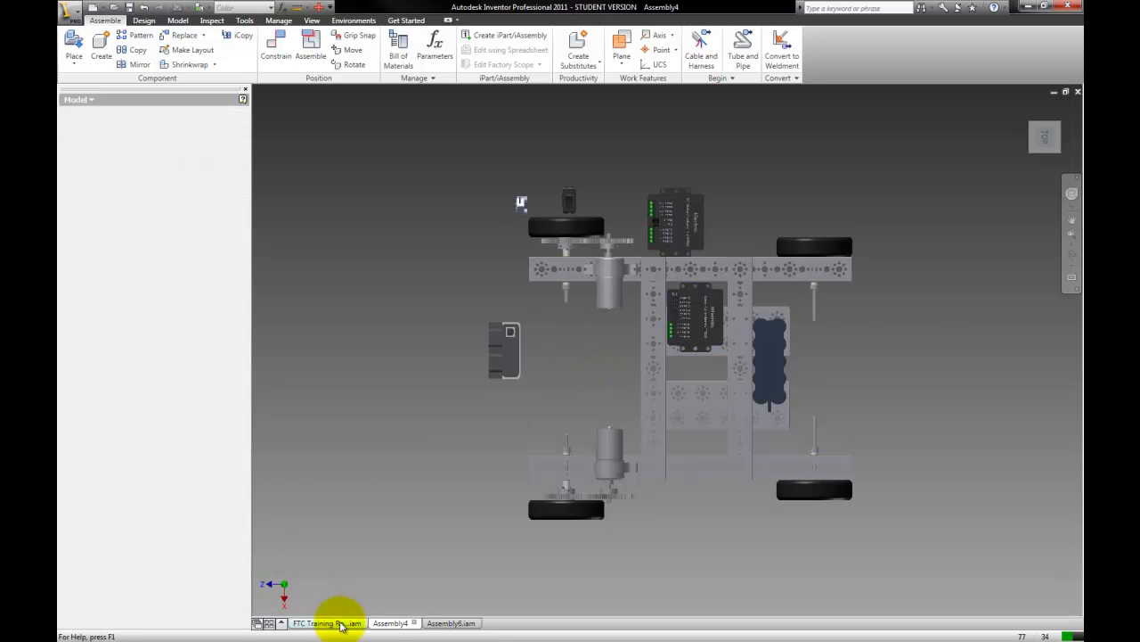
left_click(399, 622)
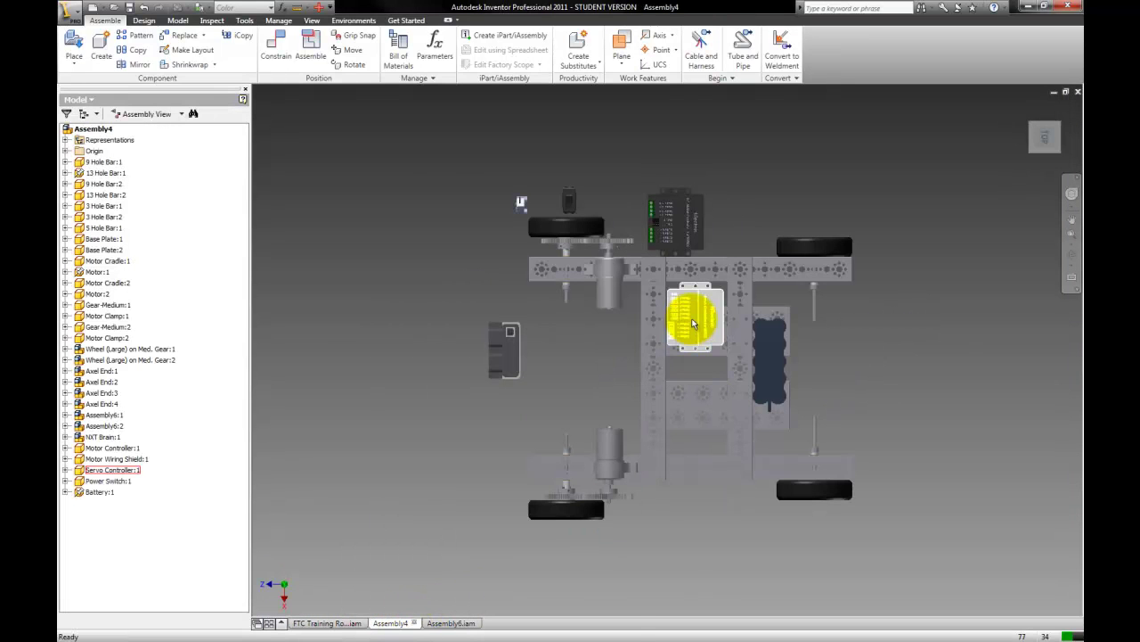
left_click_drag(693, 324, 586, 338)
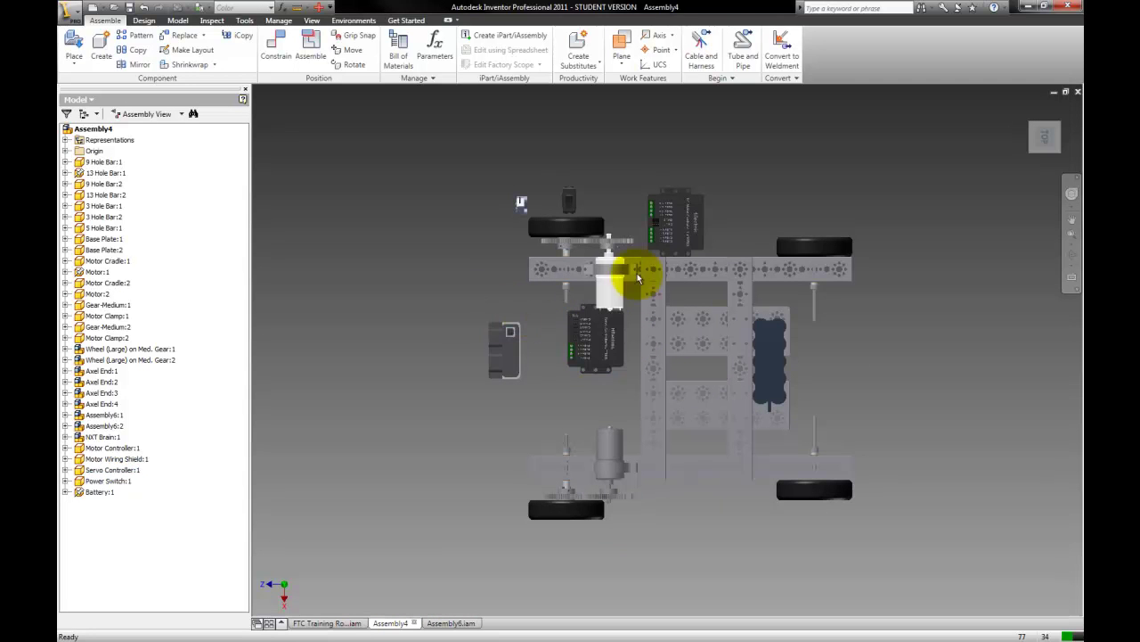
left_click(1044, 143)
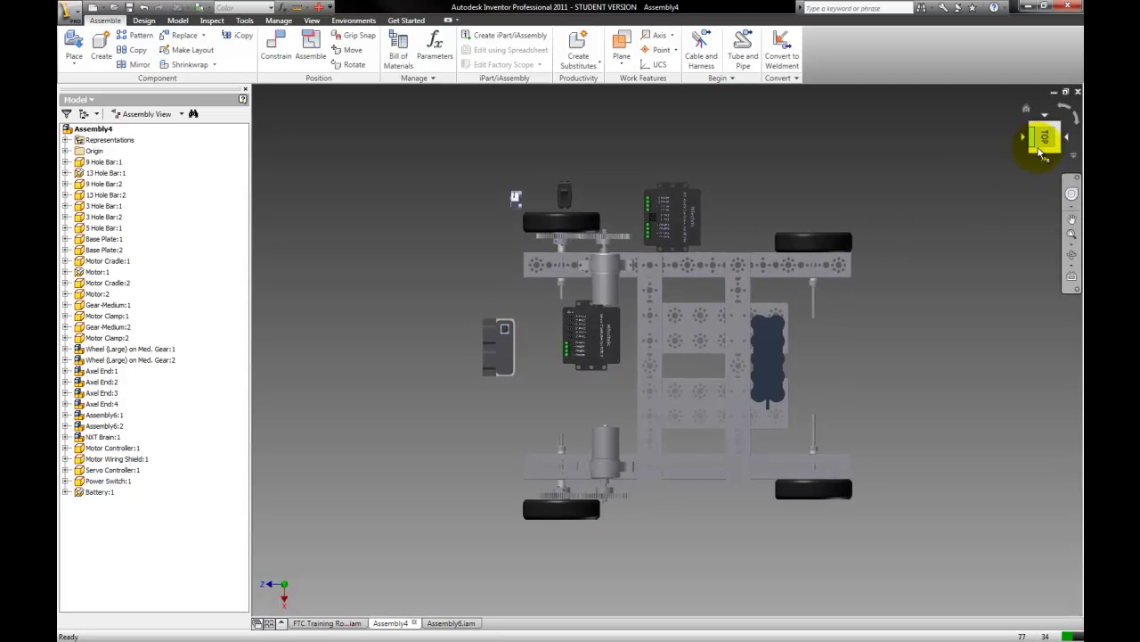
left_click(1029, 158)
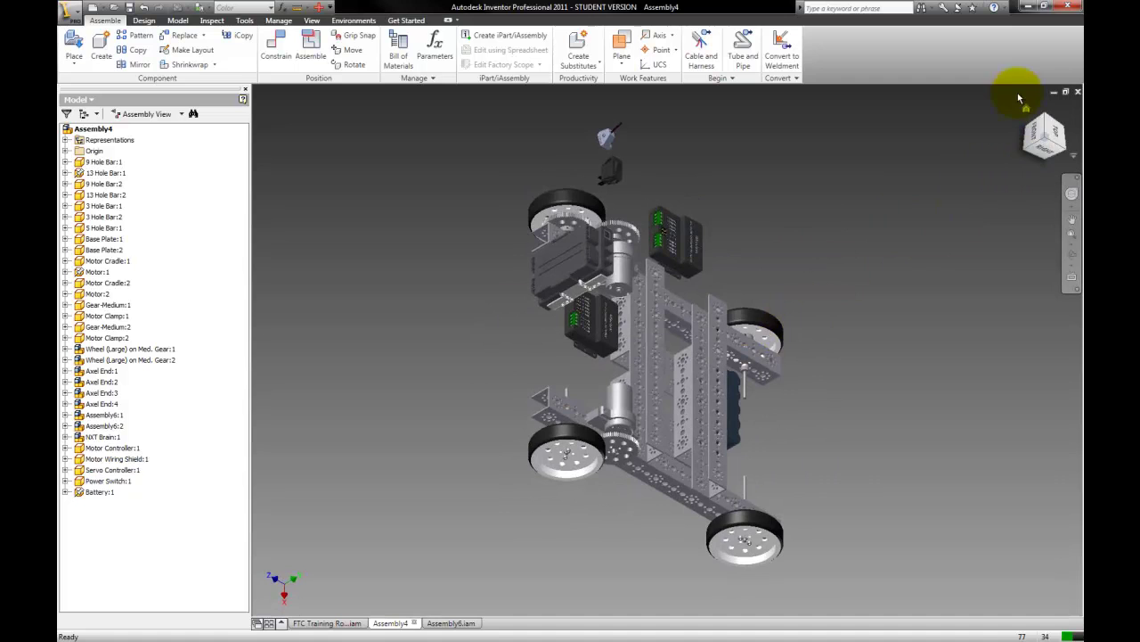
left_click(1027, 110)
scroll(490, 330, "up", 5)
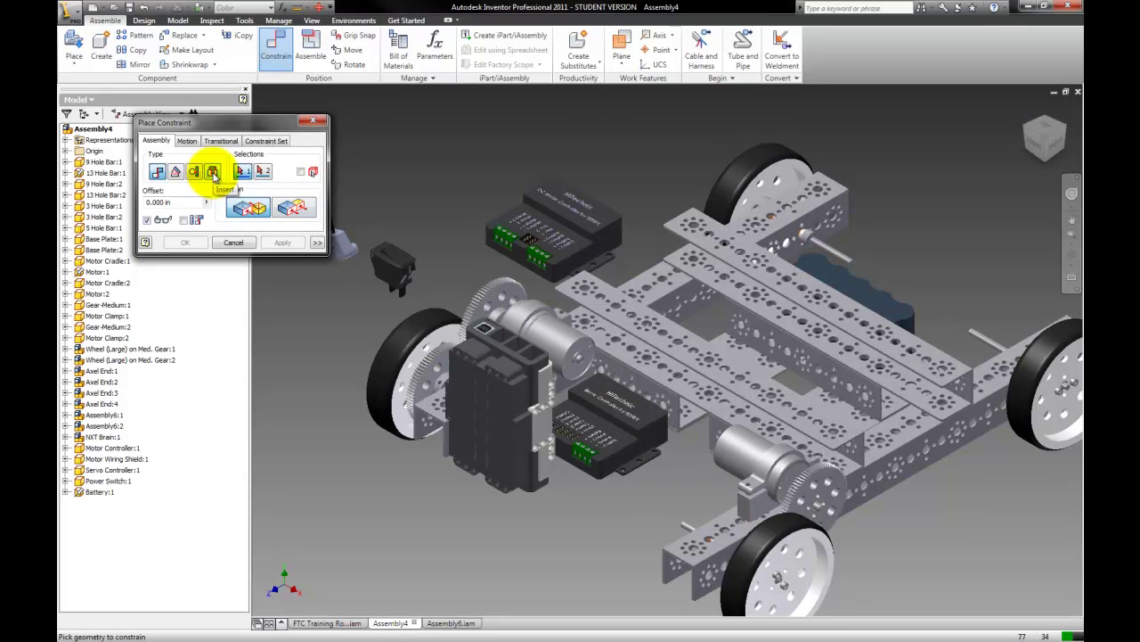
Mate the NXT brain's face to the frame face, keeping the Mate solution.
left_click(505, 413)
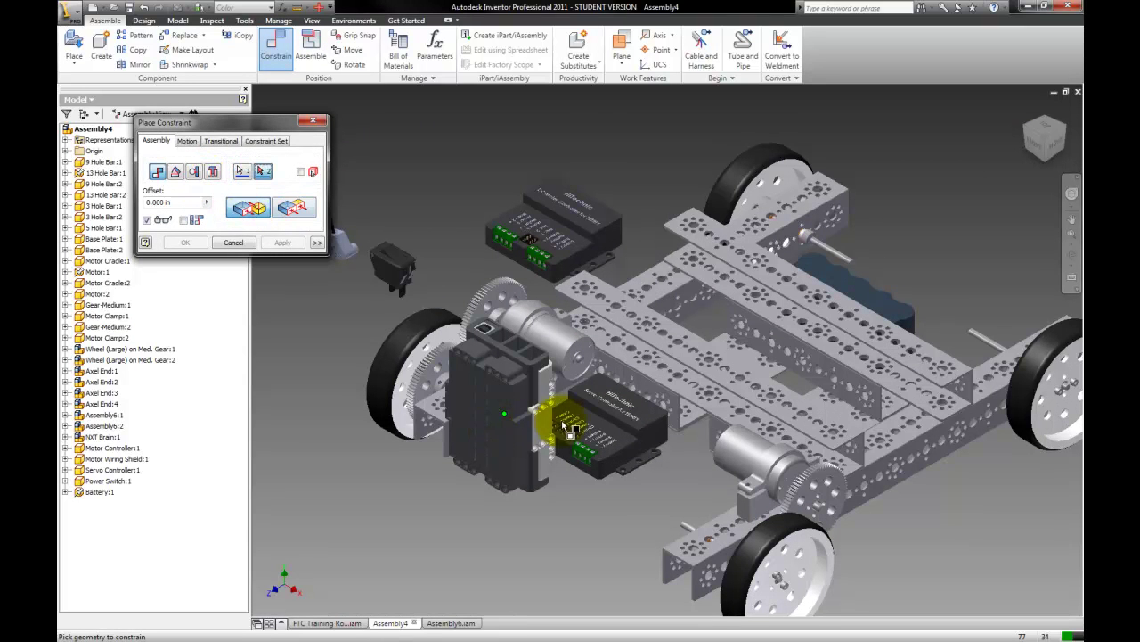
left_click(234, 242)
key("c")
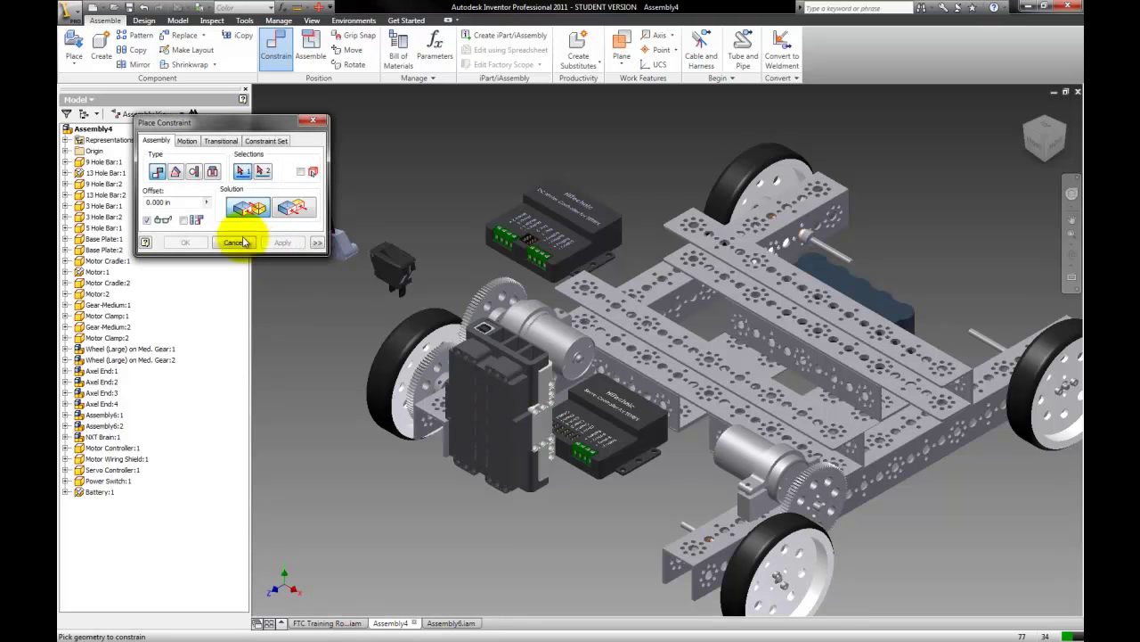
left_click(505, 413)
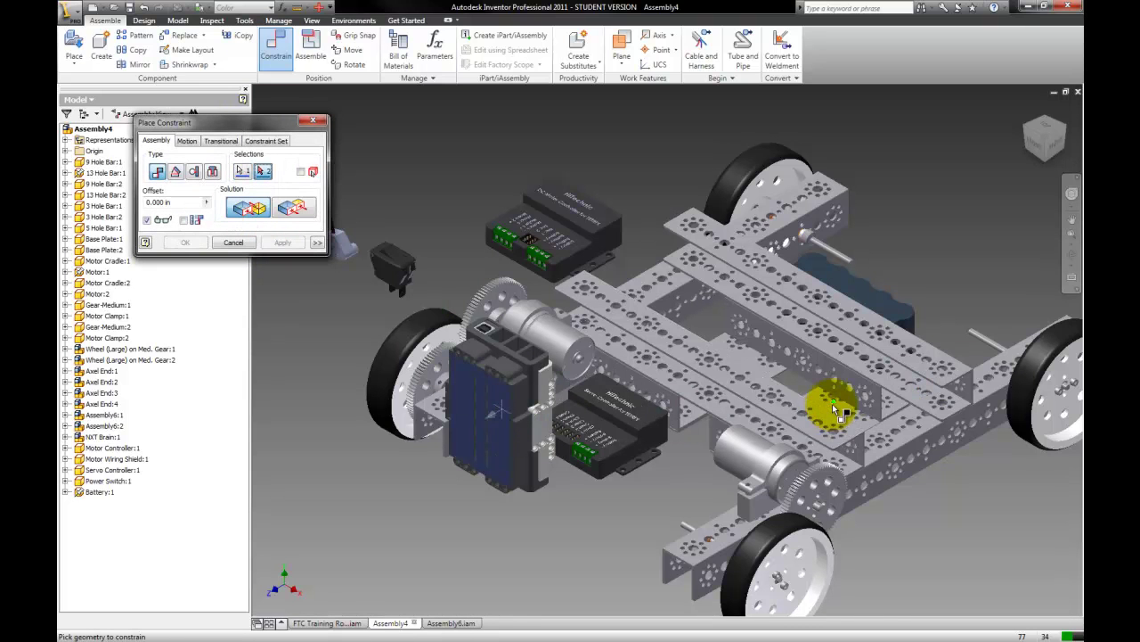
scroll(845, 411, "up", 3)
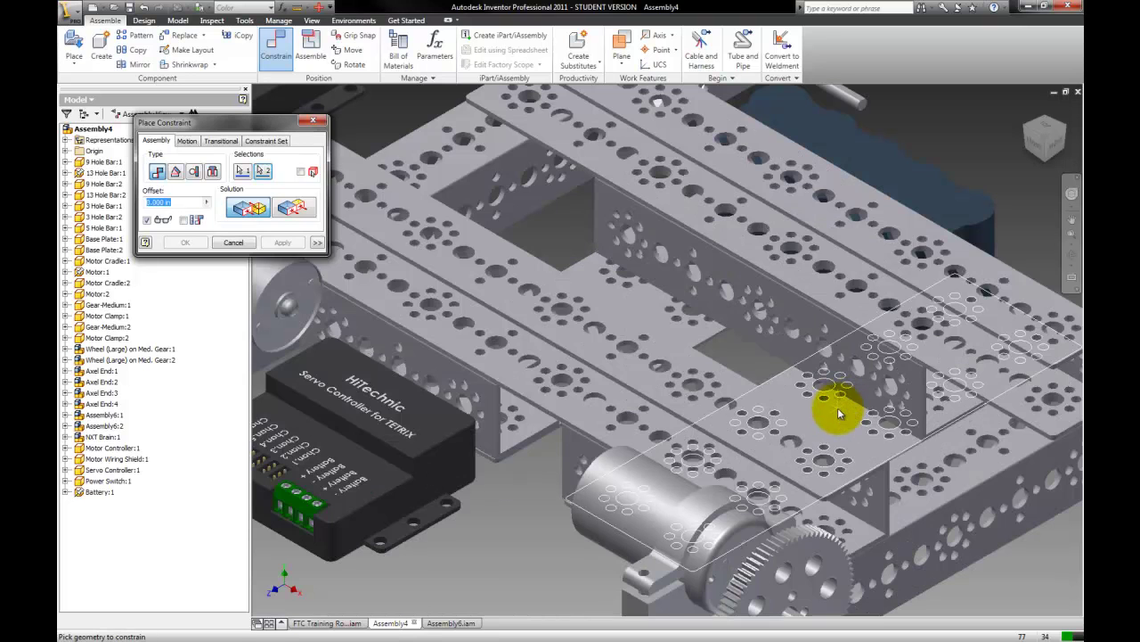
left_click(839, 412)
left_click(283, 242)
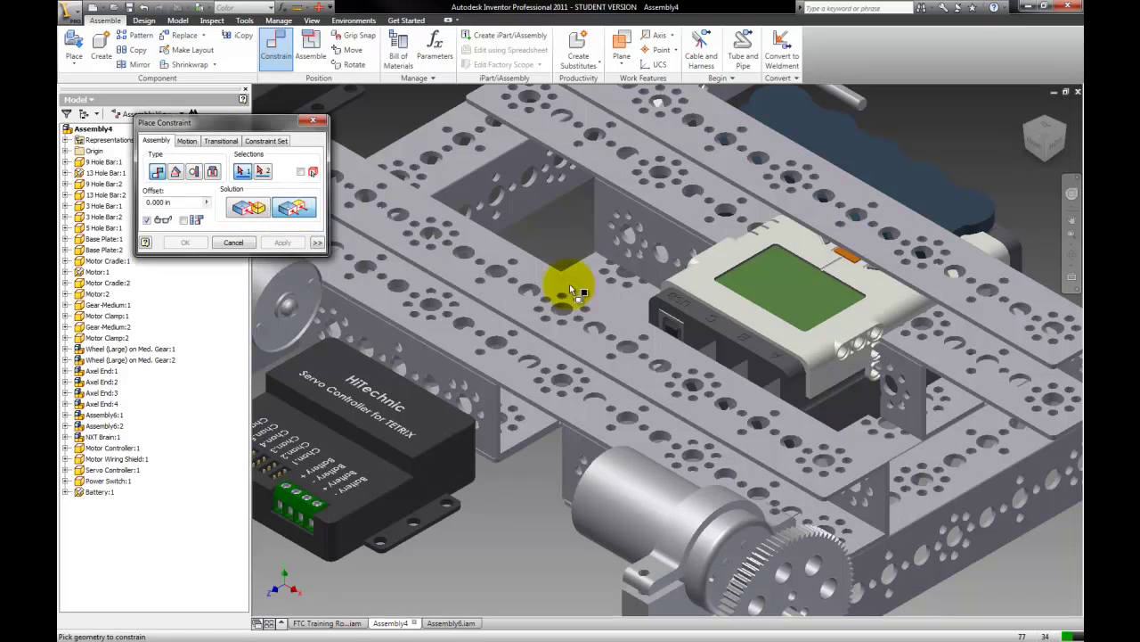
left_click(294, 208)
left_click(249, 210)
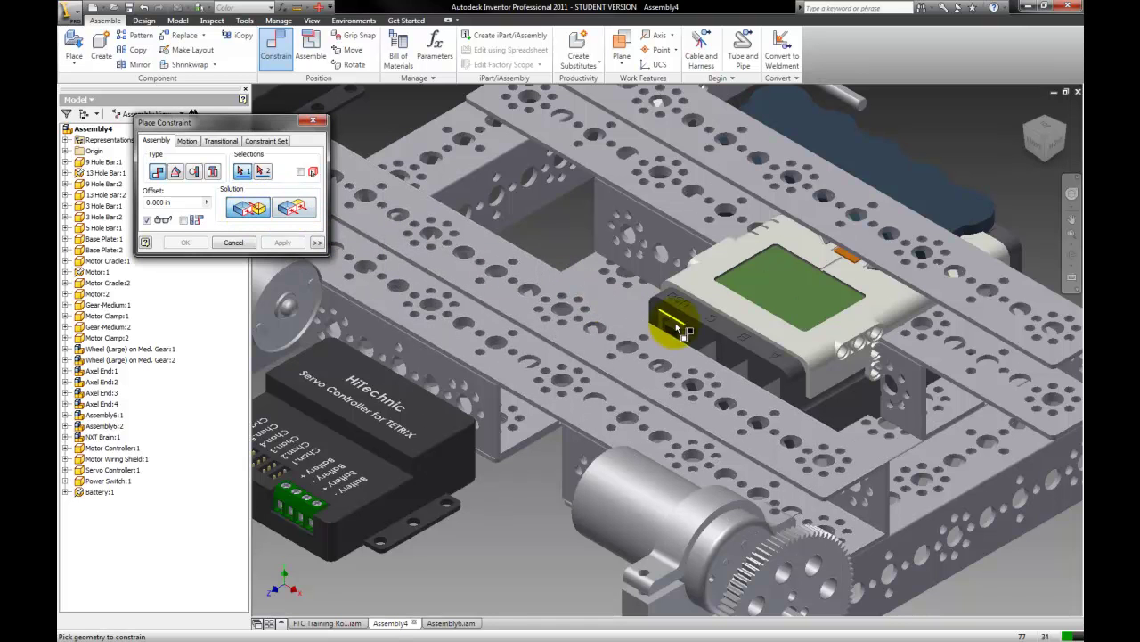
Add a second constraint between an edge near the battery and the frame.
left_click(1073, 134)
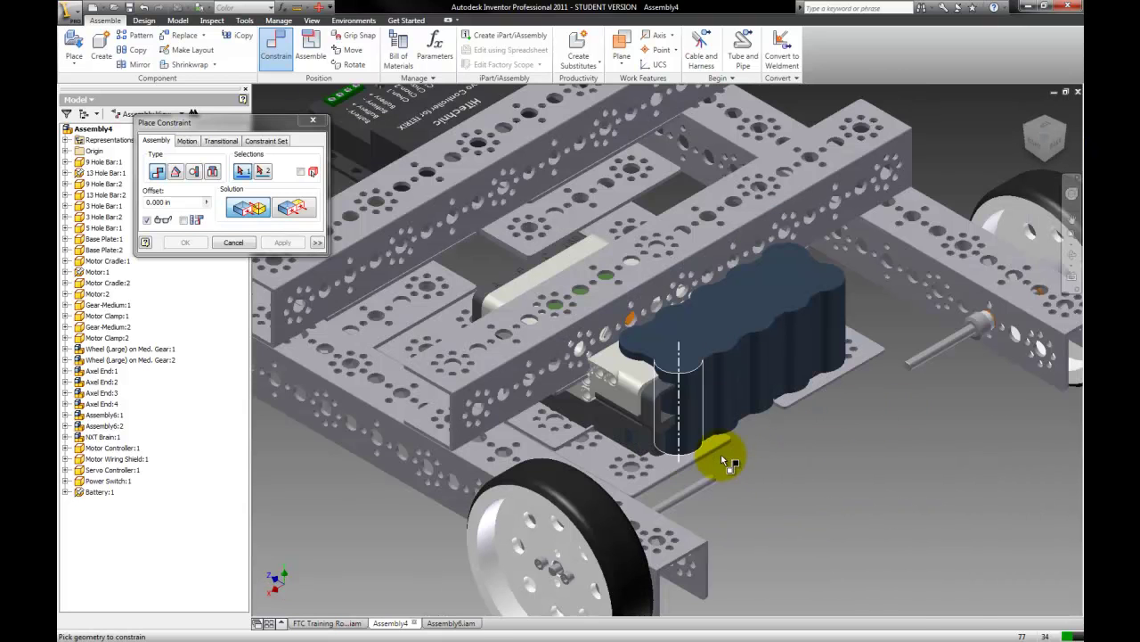
scroll(717, 454, "up", 3)
left_click(678, 435)
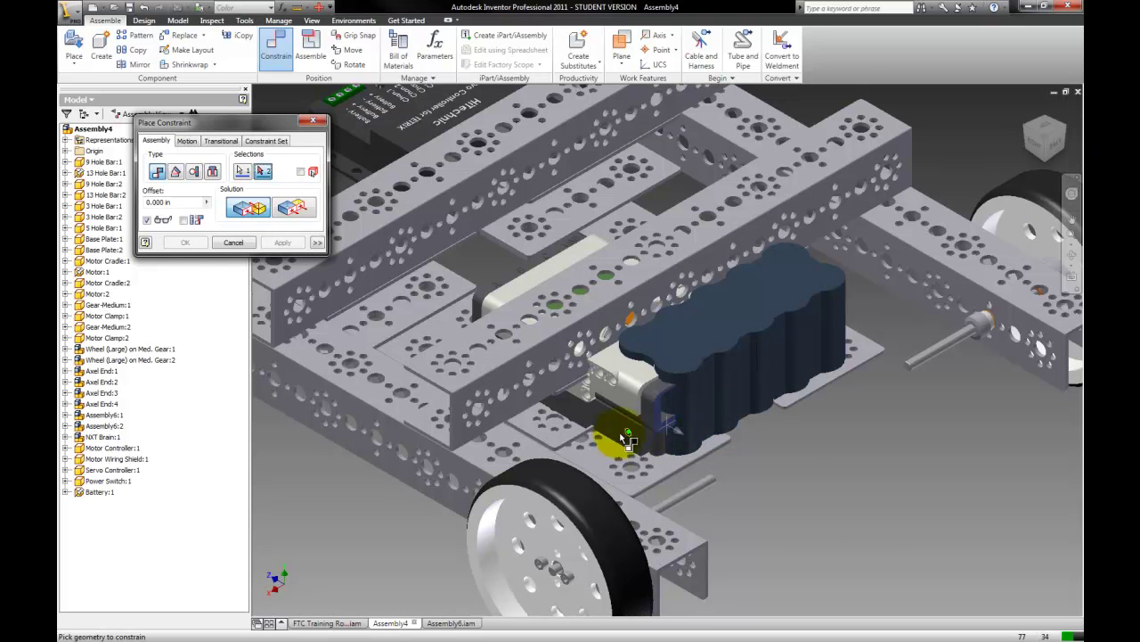
left_click(1067, 123)
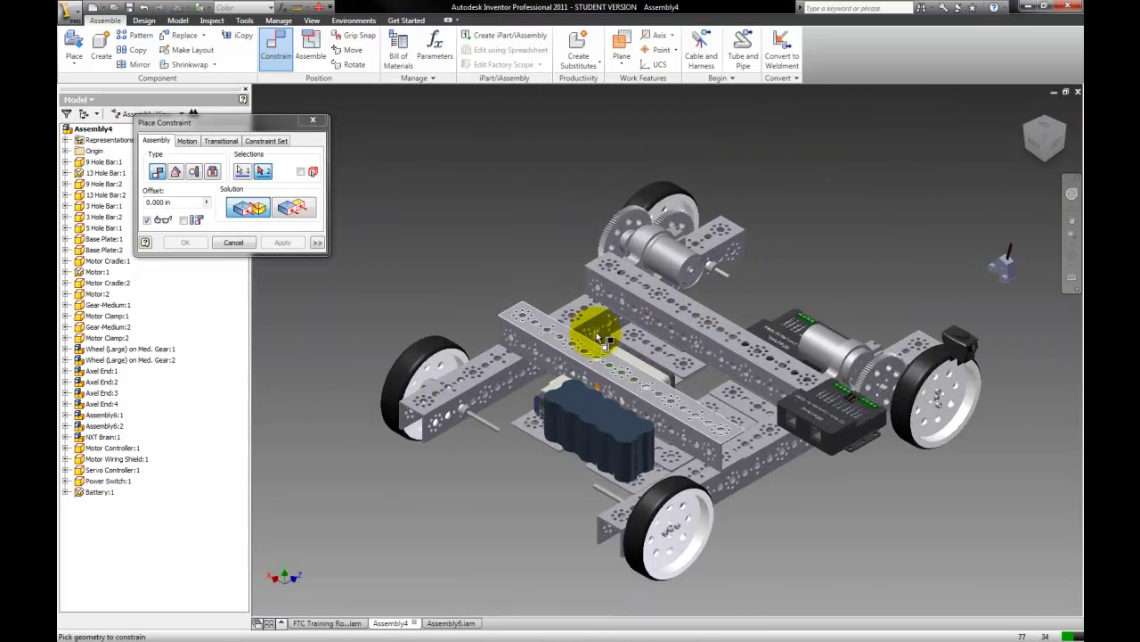
scroll(596, 332, "up", 2)
left_click(593, 314)
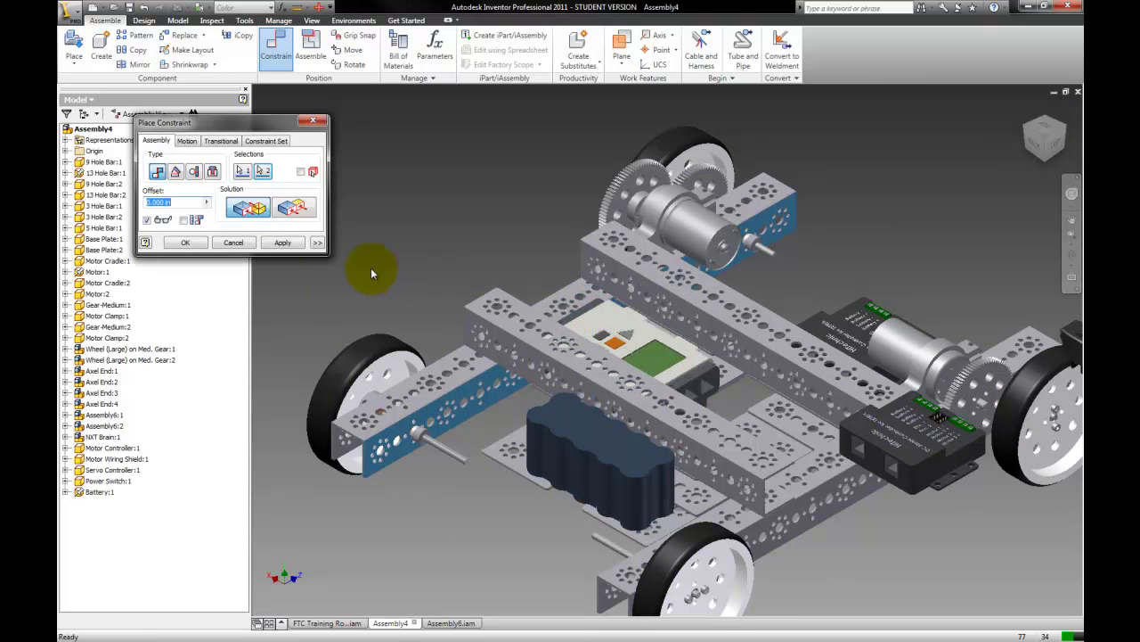
left_click(282, 243)
key("Escape")
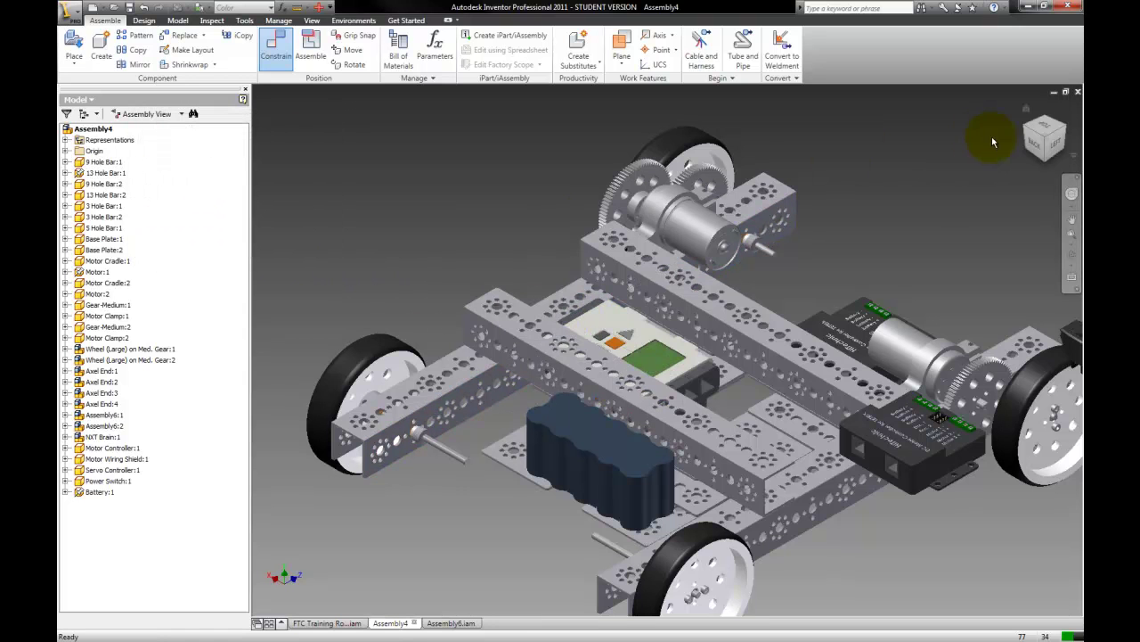
View from the top and drag the NXT brain to check its constraints.
left_click(1047, 131)
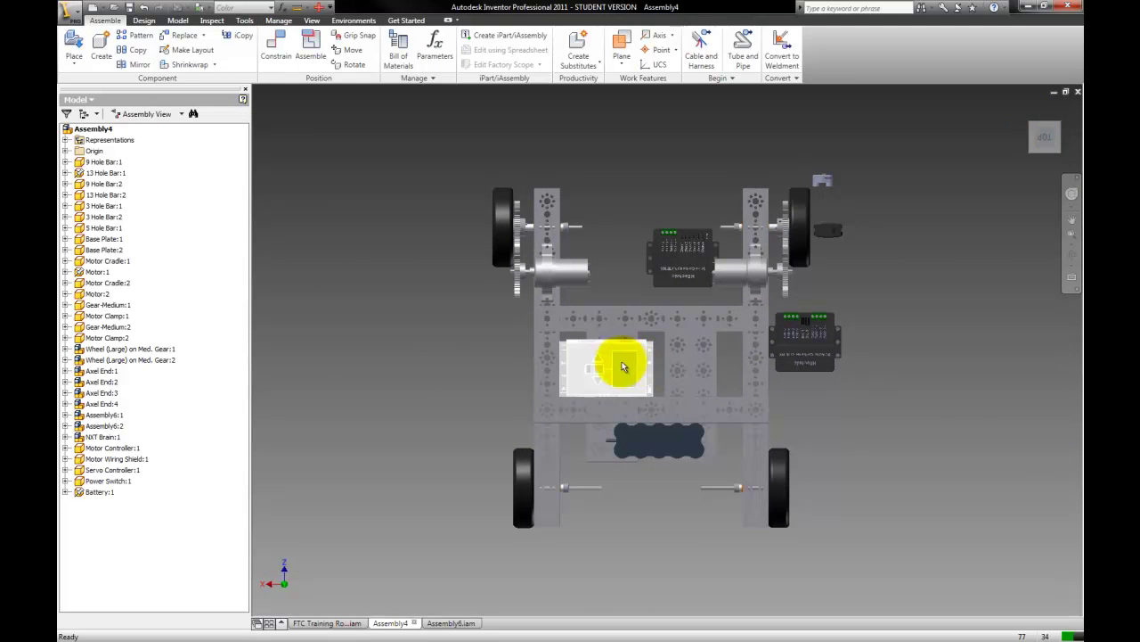
left_click(621, 359)
left_click(494, 338)
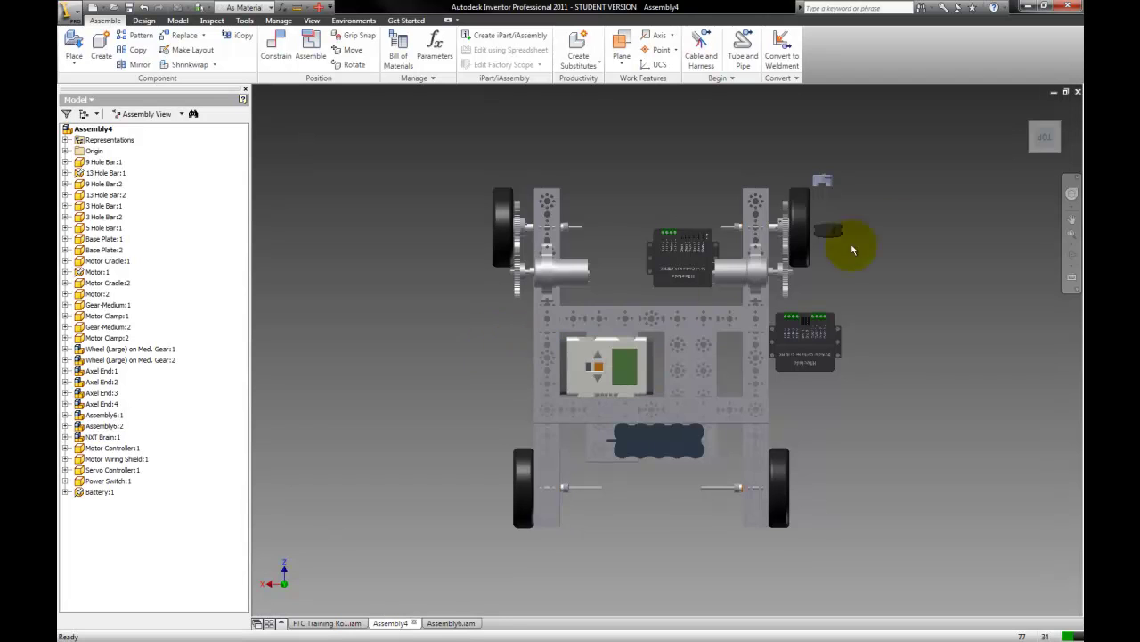
left_click(1027, 117)
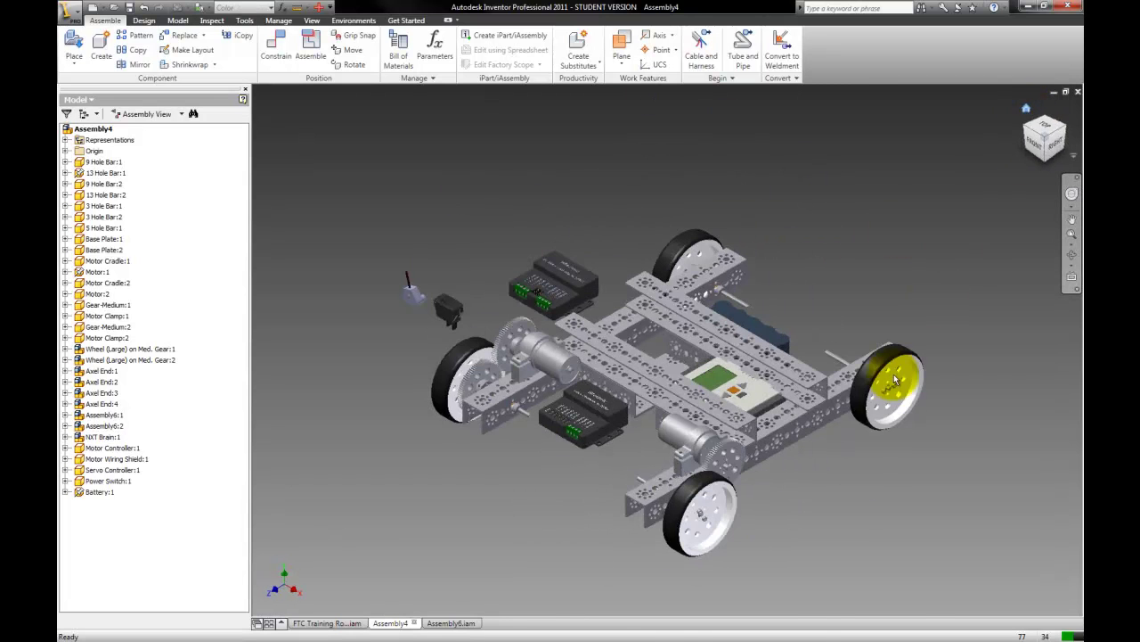
scroll(773, 426, "down", 2)
scroll(772, 425, "down", 4)
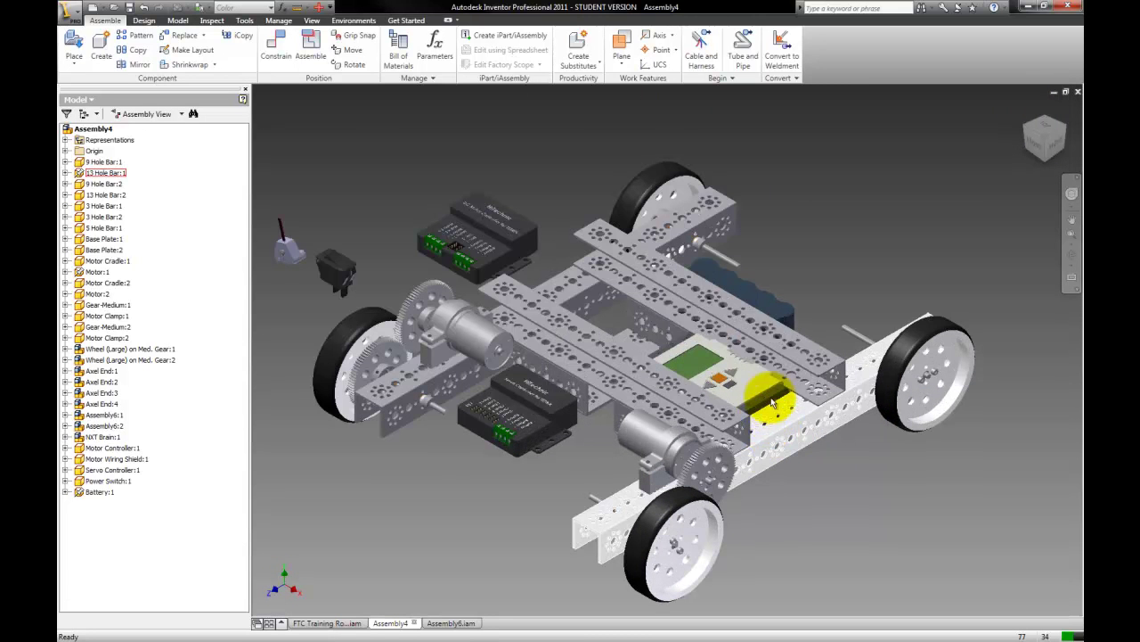
mouse_move(700, 365)
left_mouse_down()
mouse_move(677, 347)
mouse_move(695, 358)
left_mouse_up()
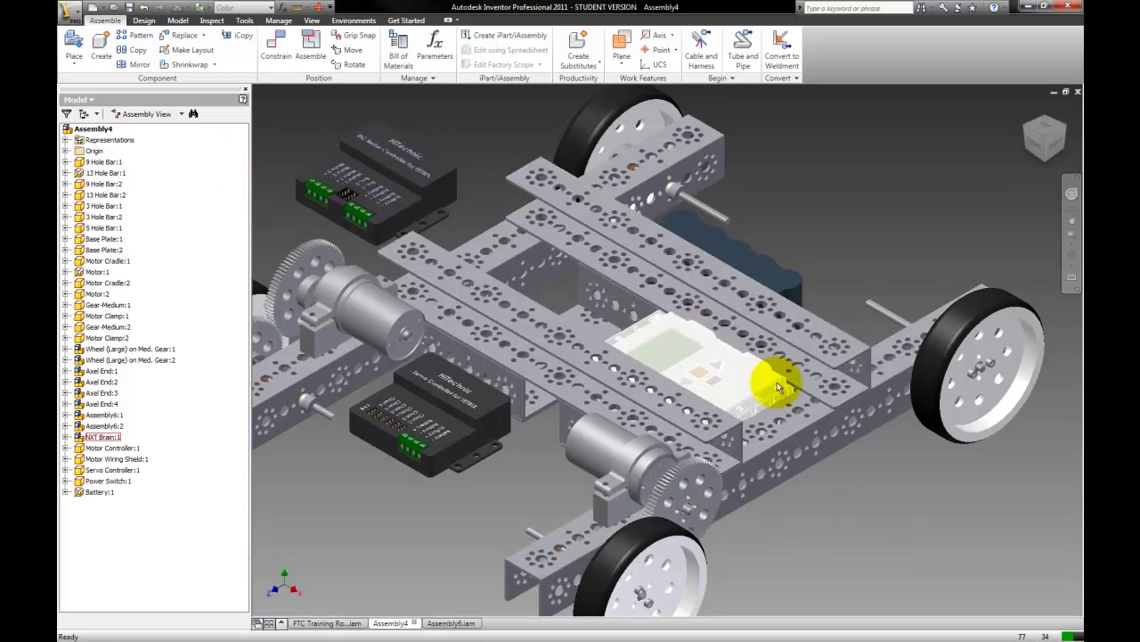
Expand NXT Brain:1 and set Mate:7's offset to 0.300 in.
left_click(686, 356)
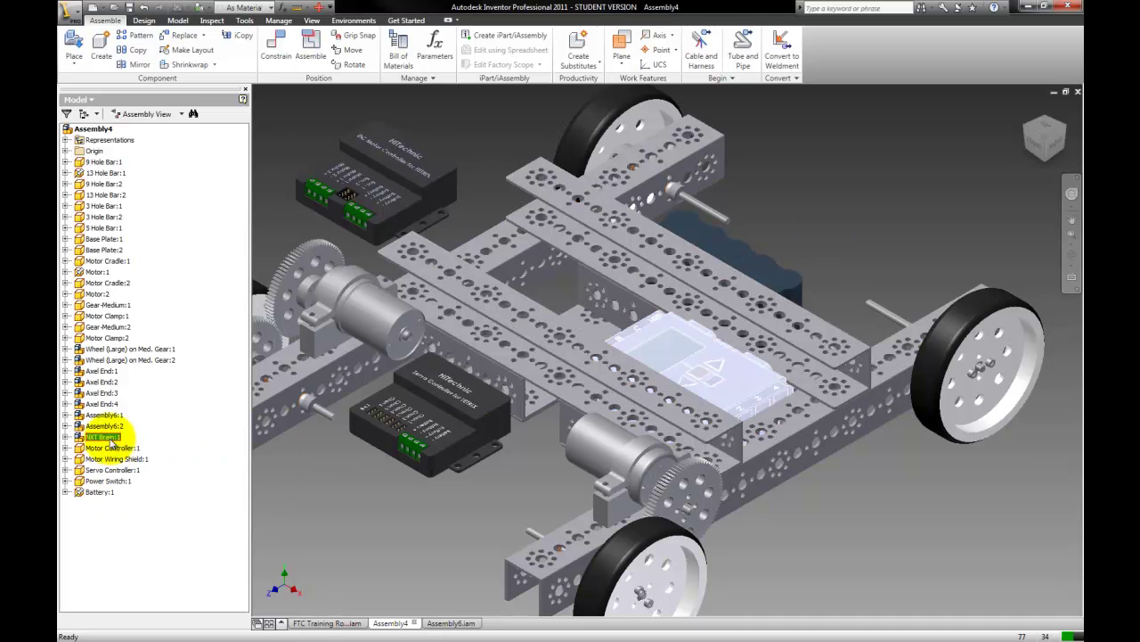
right_click(89, 436)
left_click(65, 437)
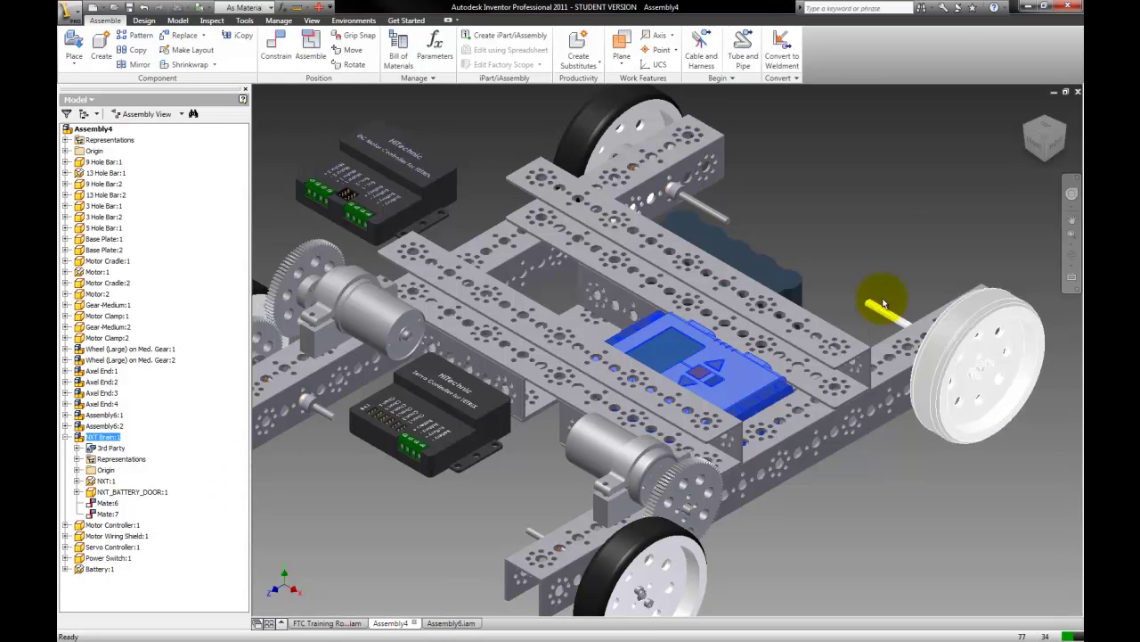
left_click(1047, 130)
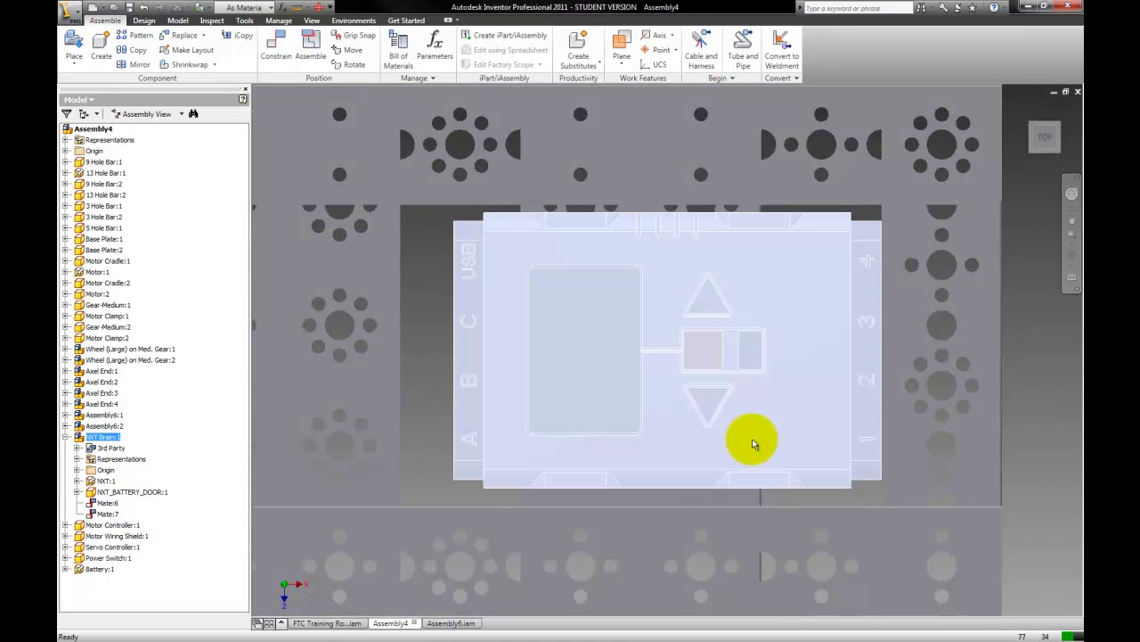
left_click(109, 504)
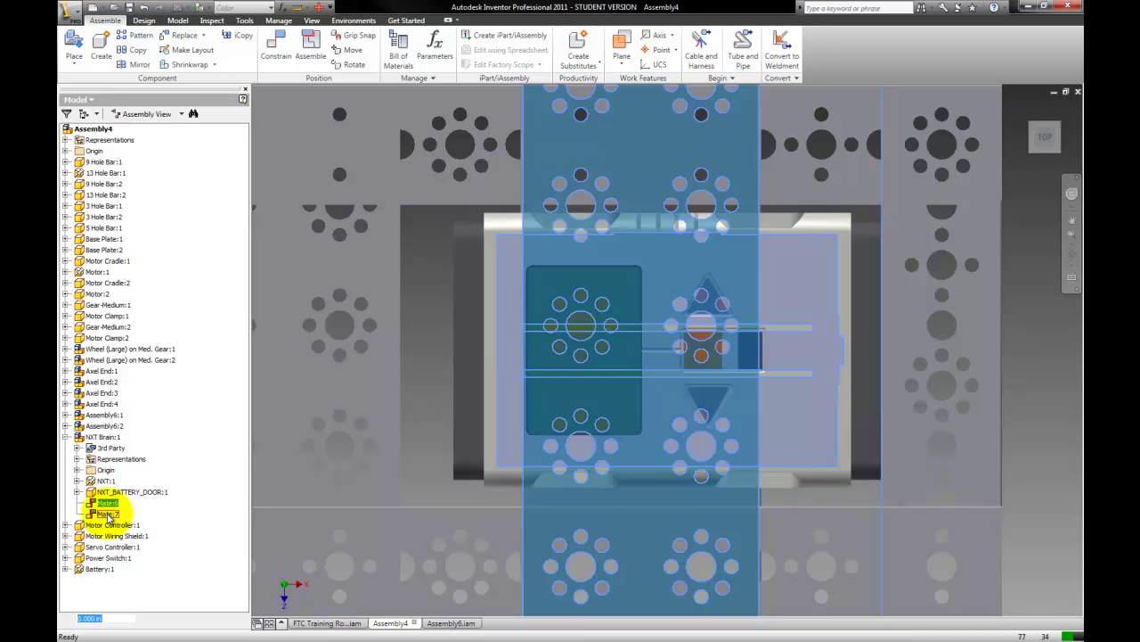
left_click(108, 515)
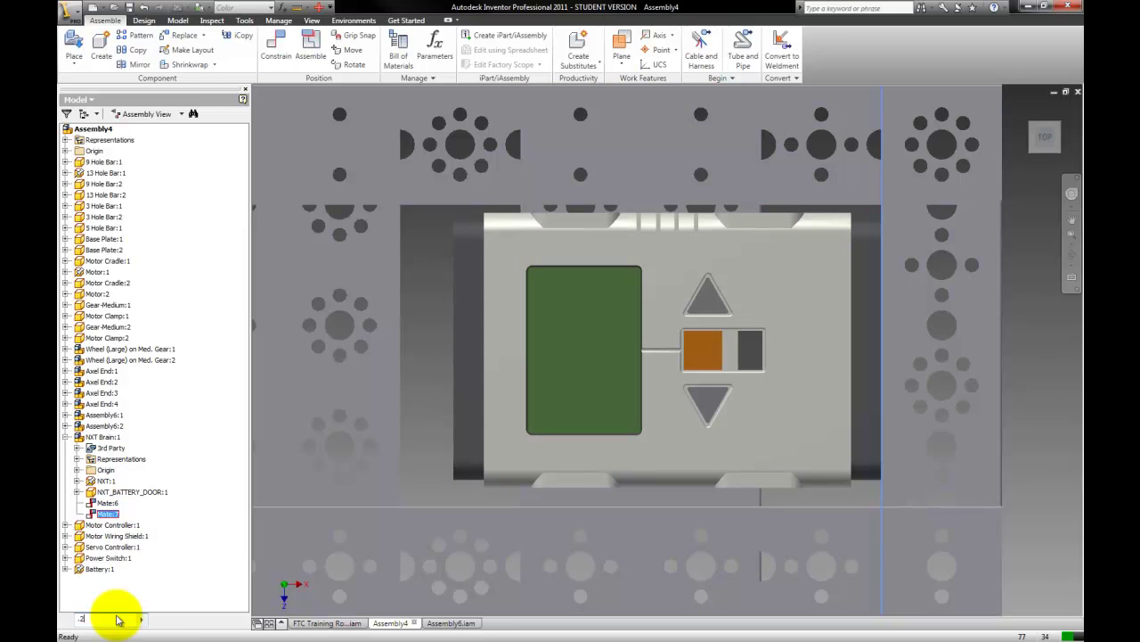
type(".2")
key("Return")
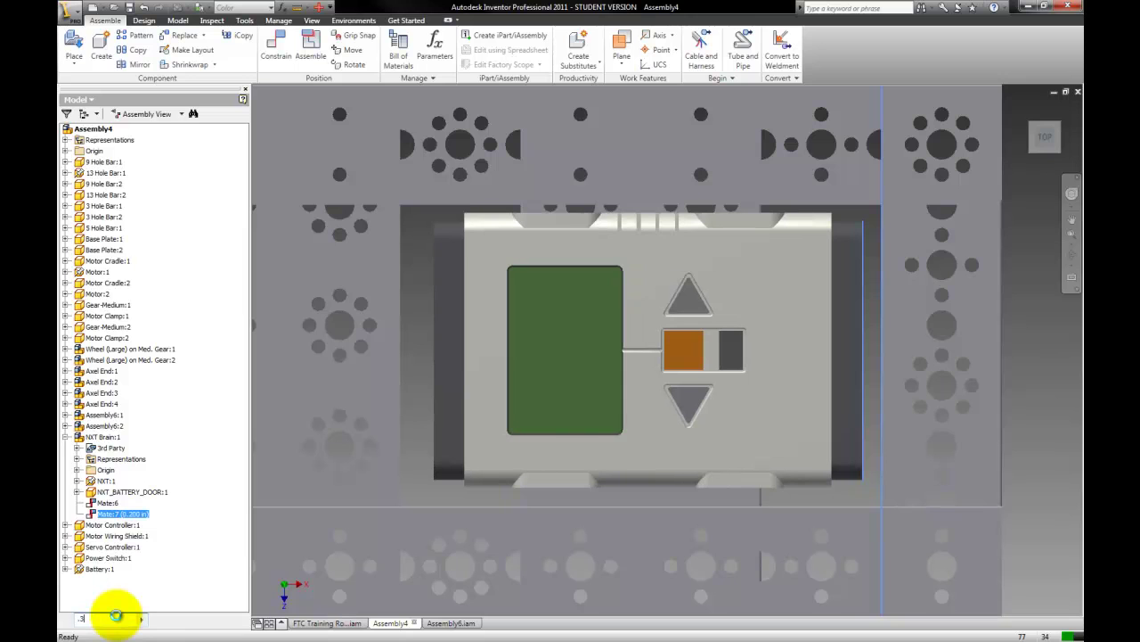
key("Return")
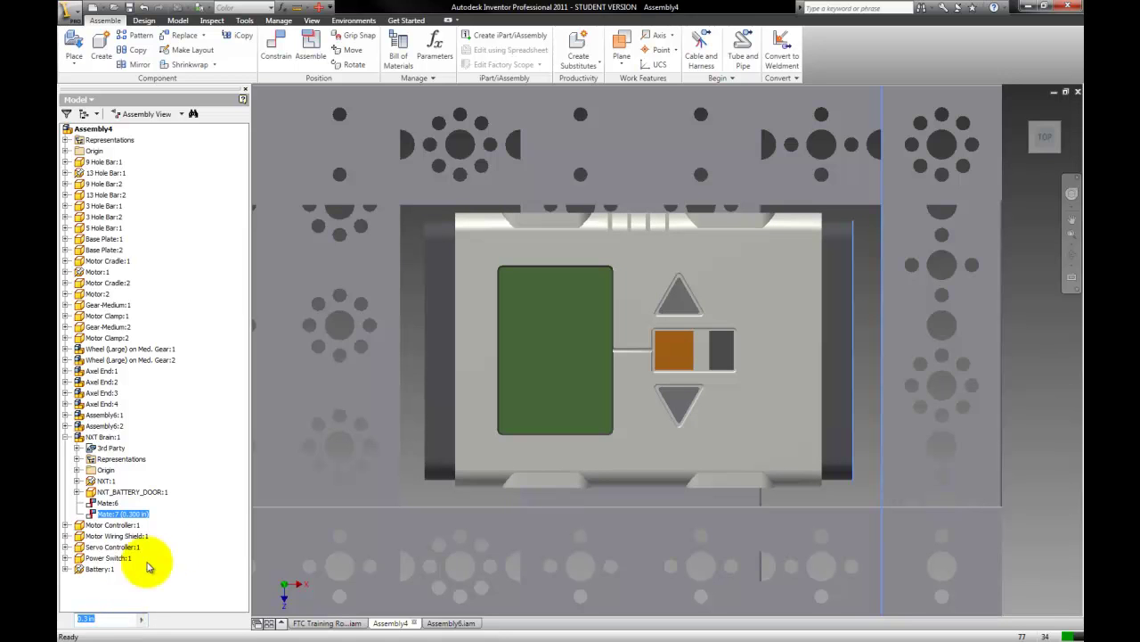
Make the NXT brain component flexible and return to the home view.
left_click(439, 379)
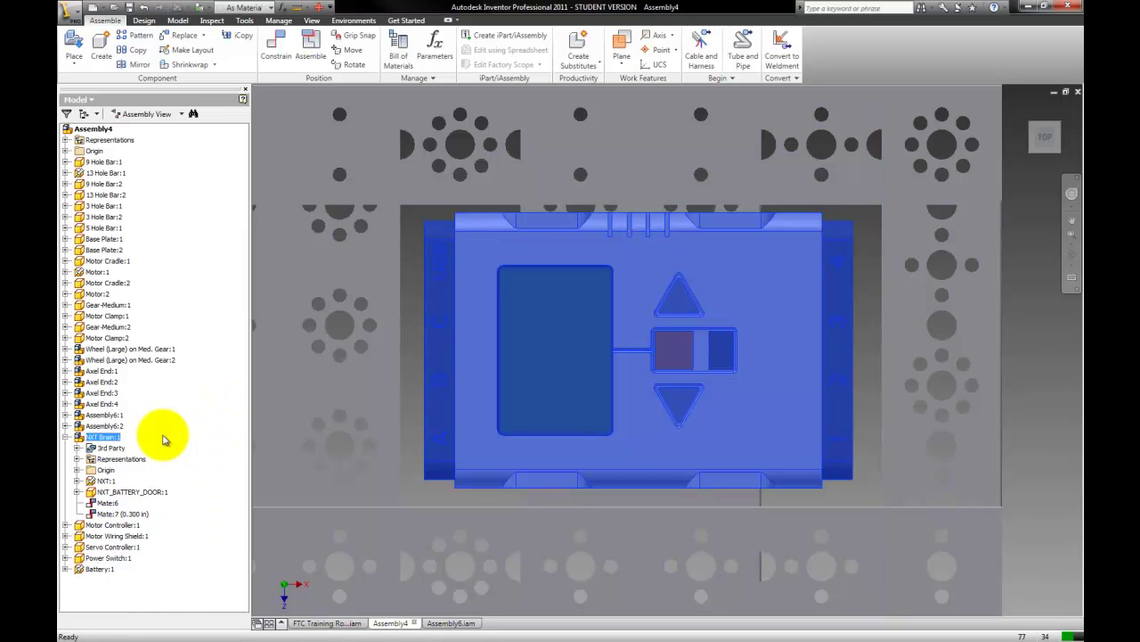
right_click(102, 445)
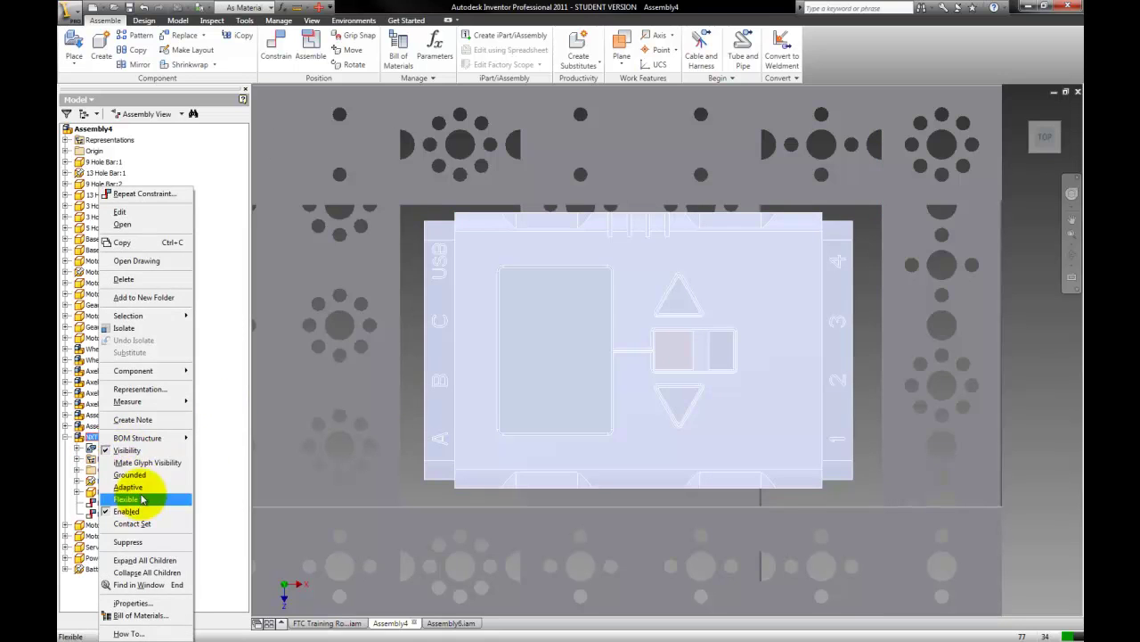
left_click(145, 464)
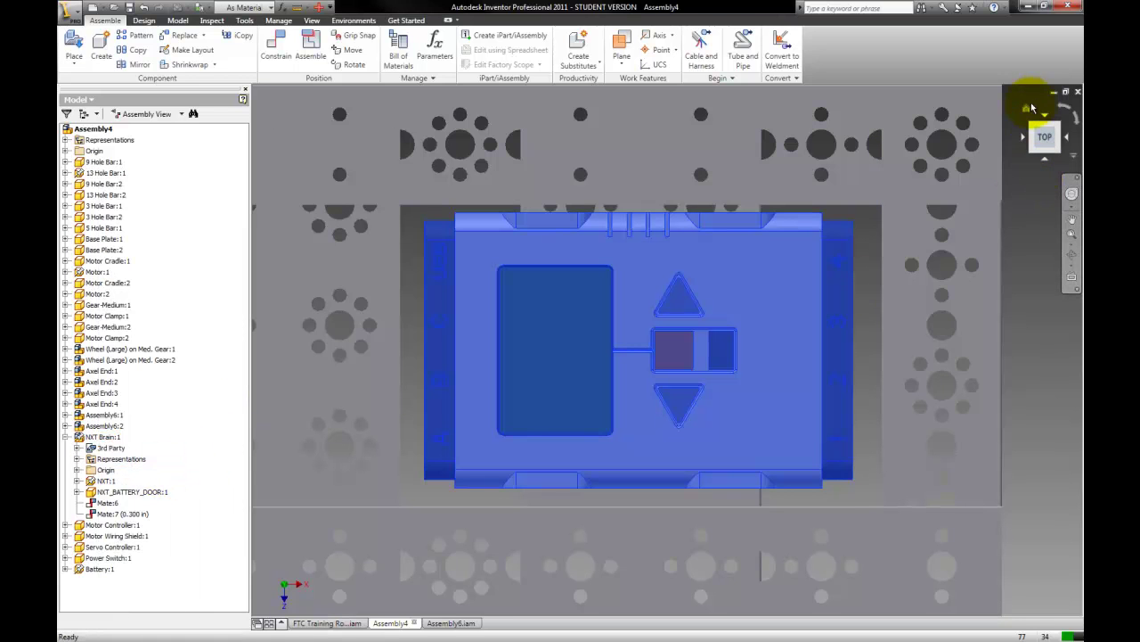
left_click(1029, 109)
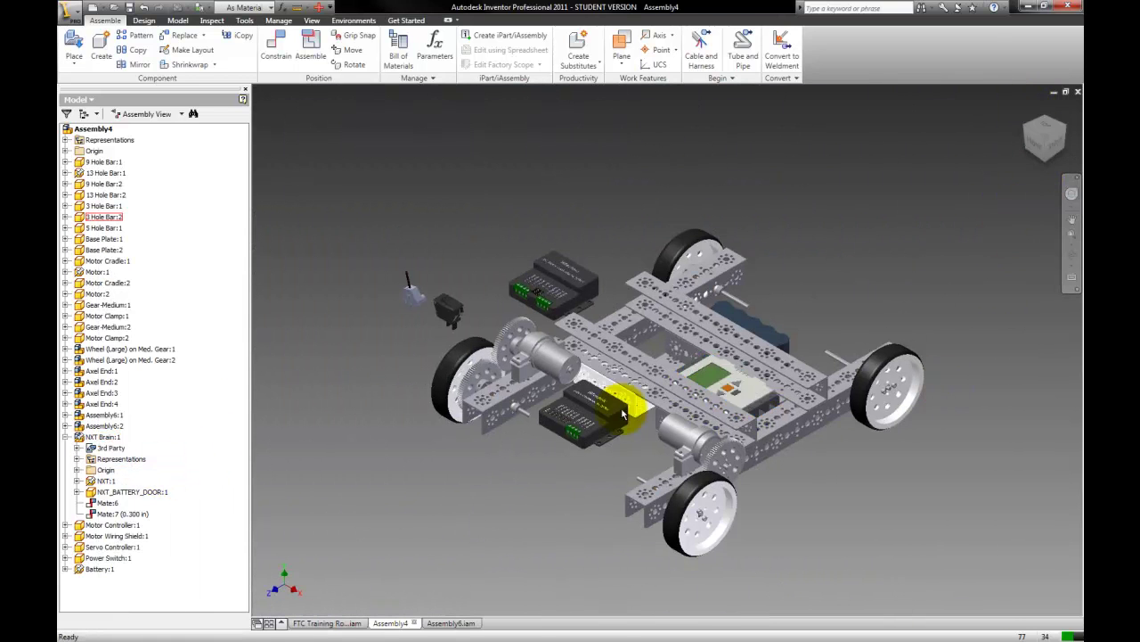
scroll(563, 308, "down", 2)
Insert-constrain the servo controller's bracket hole to a matching frame-rail hole.
left_click(547, 293)
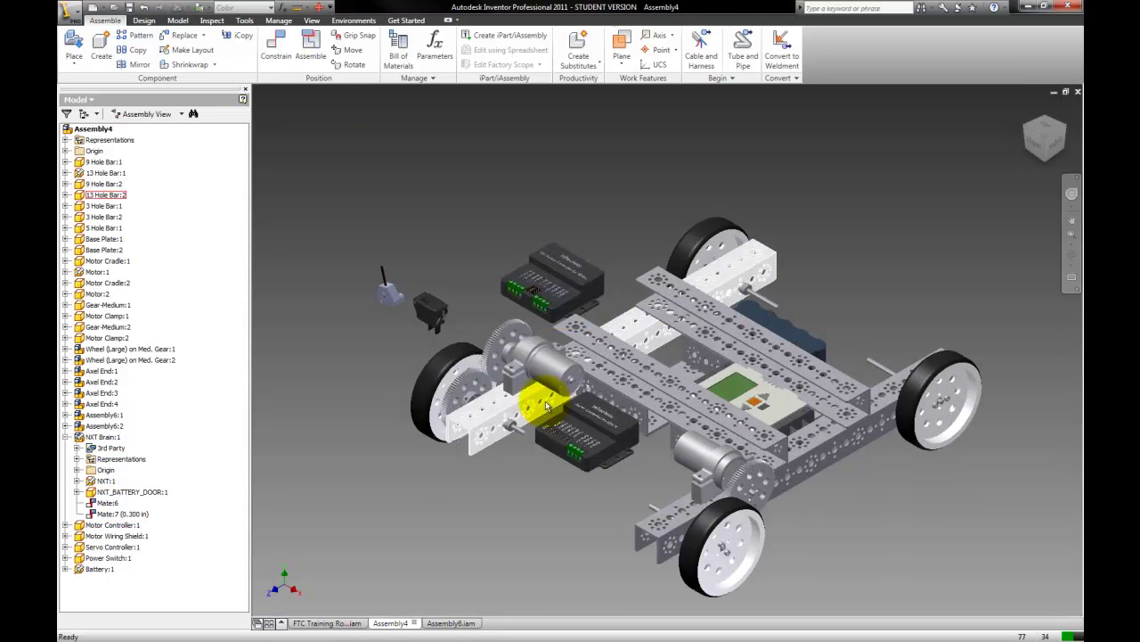
left_click(281, 49)
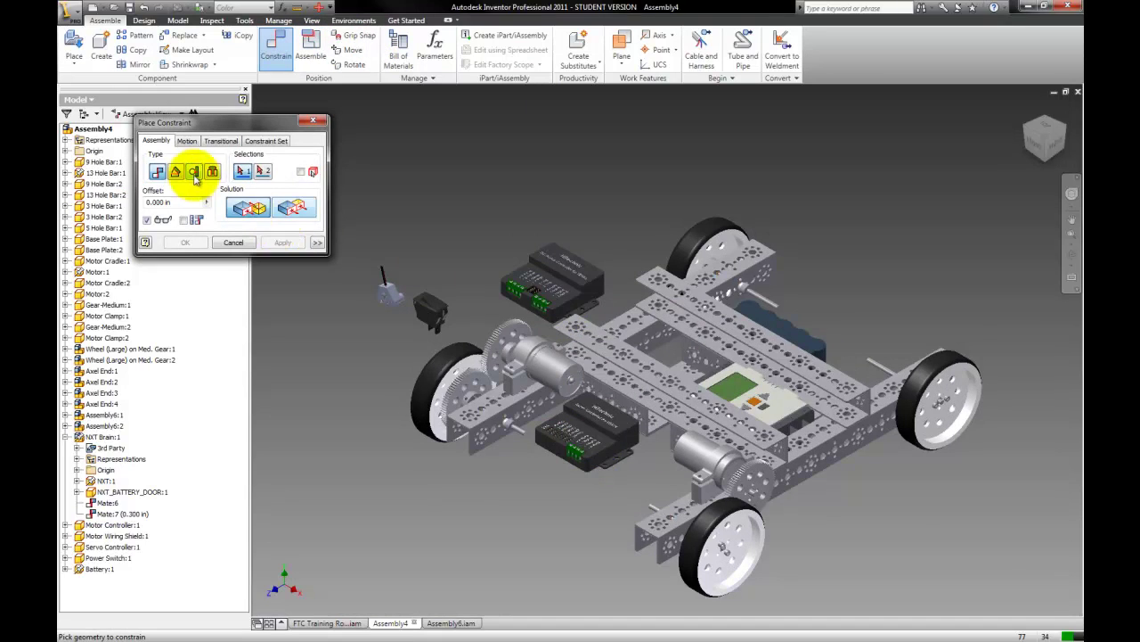
left_click(212, 172)
scroll(630, 456, "down", 3)
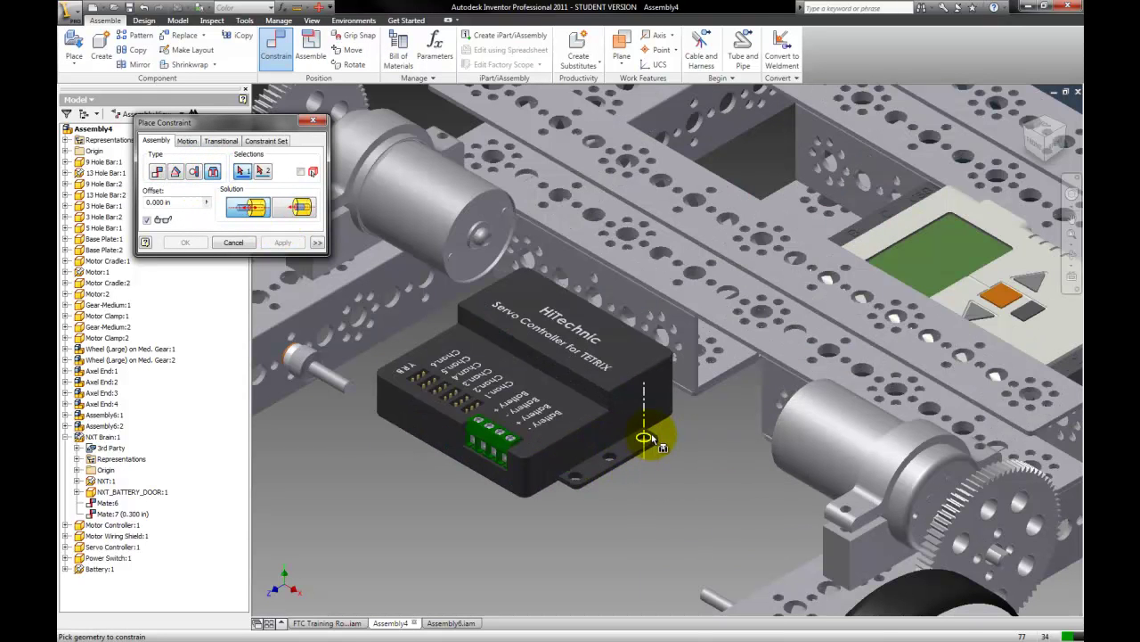
left_click(652, 437)
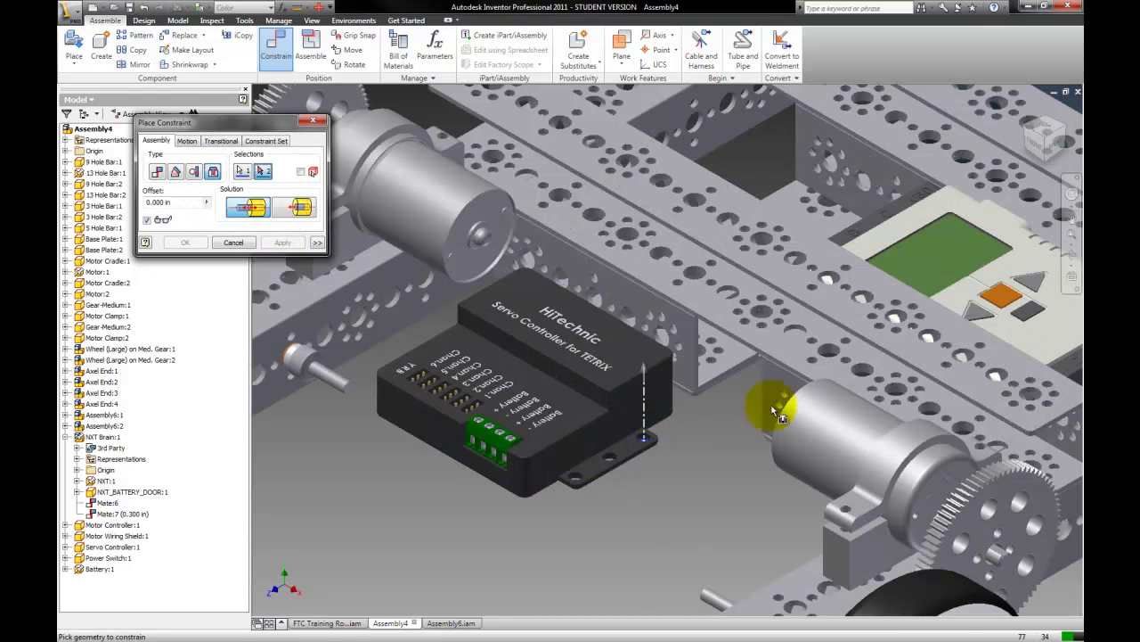
left_click(1032, 145)
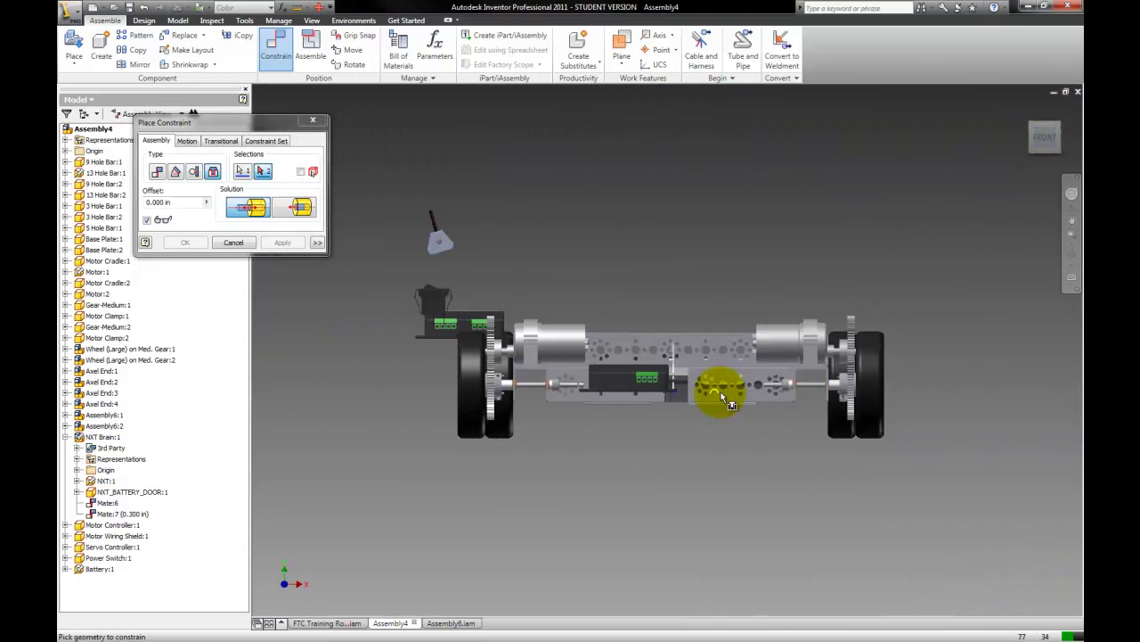
scroll(748, 393, "down", 5)
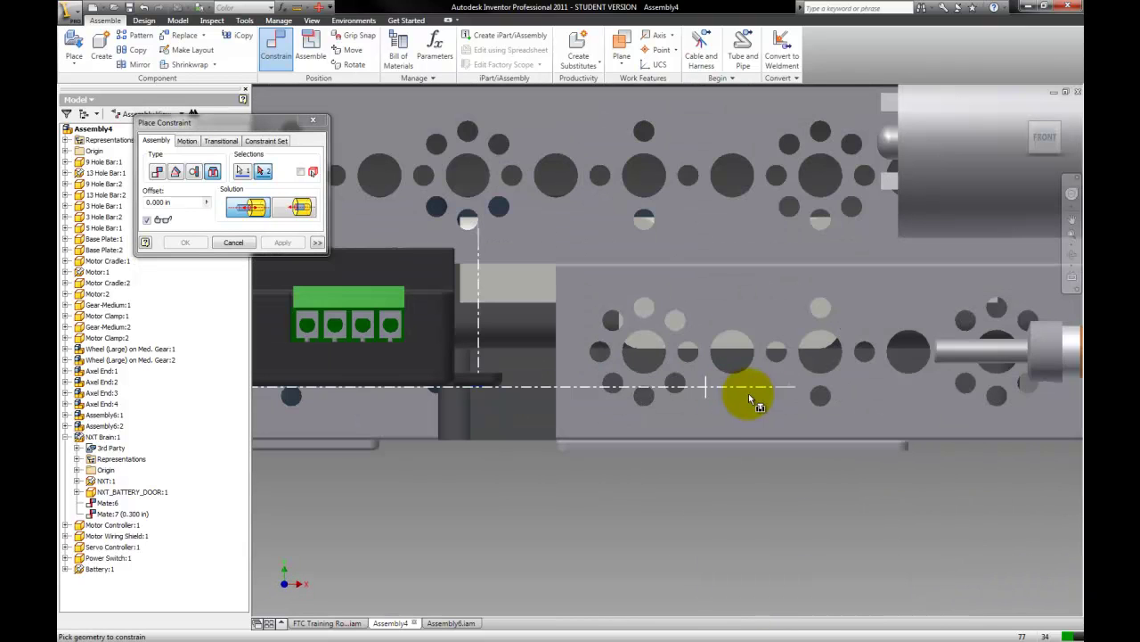
left_click(658, 398)
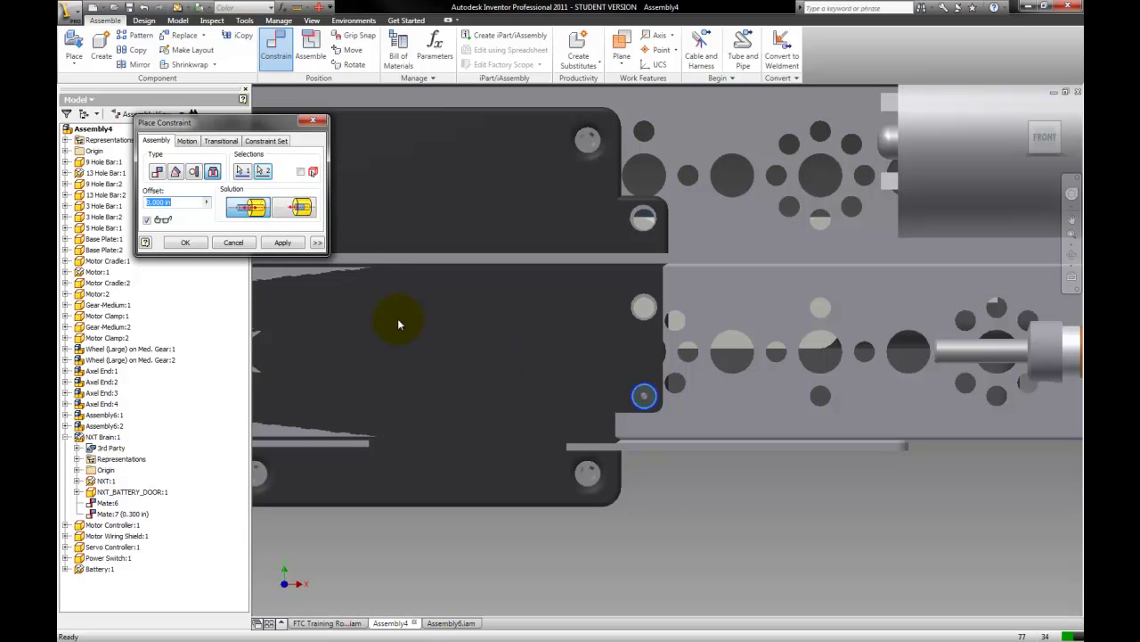
Choose the Flush solution, apply, and test-drag the servo controller's remaining rotation.
scroll(571, 350, "up", 4)
left_click(289, 206)
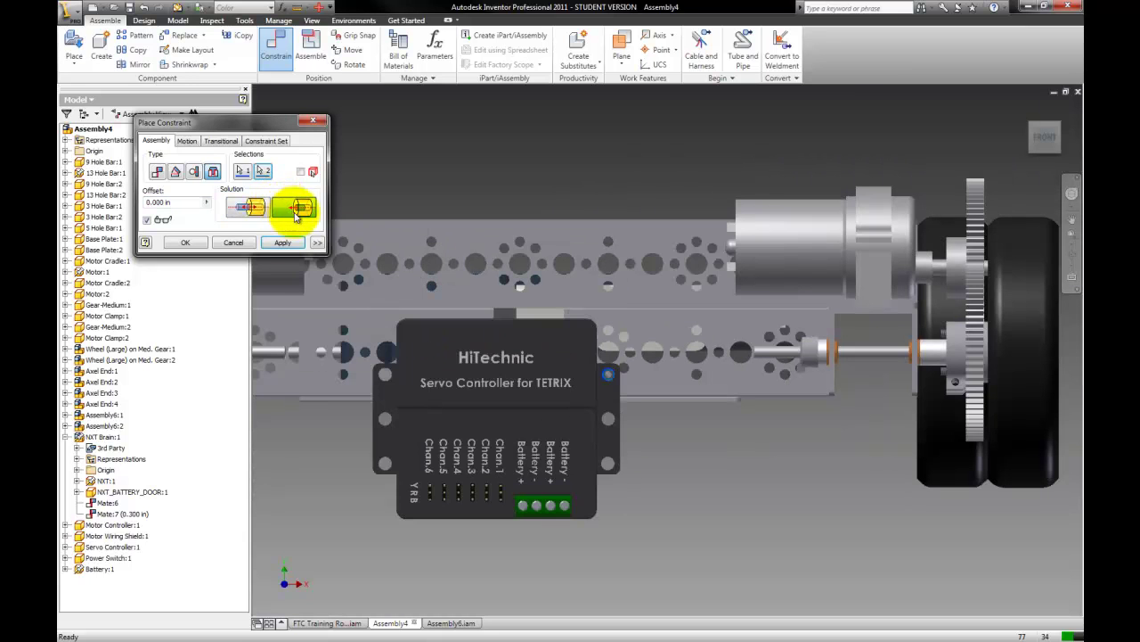
left_click(283, 243)
left_click(233, 242)
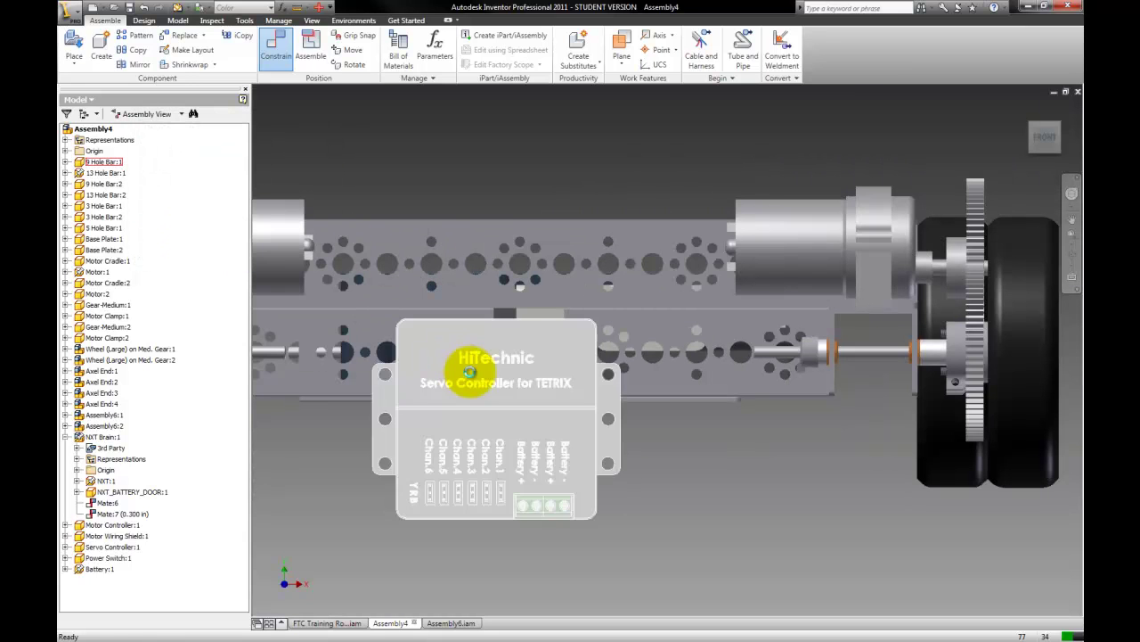
left_click_drag(466, 448, 604, 264)
left_click(948, 142)
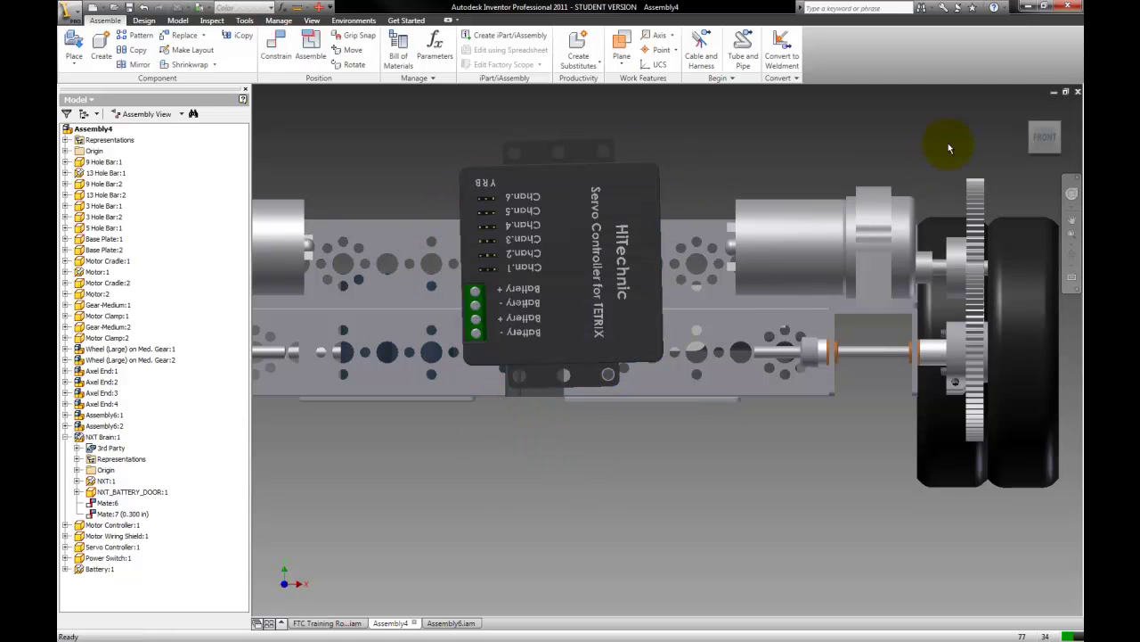
Try an angle constraint between a servo controller face and the hole bar, then cancel it.
left_click(1027, 111)
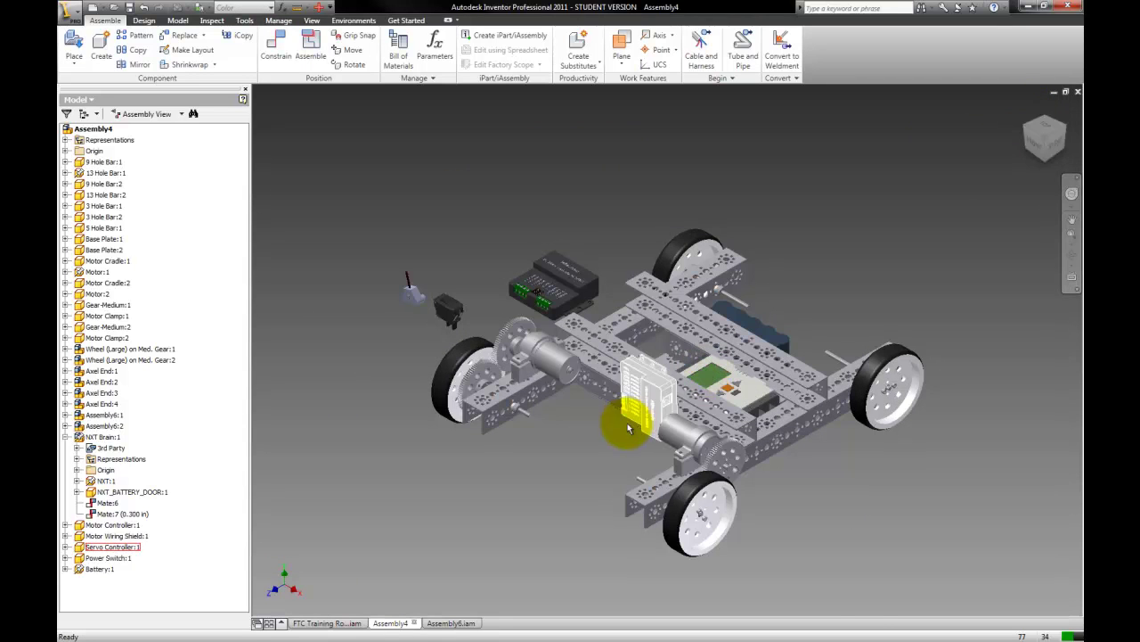
scroll(657, 396, "up", 5)
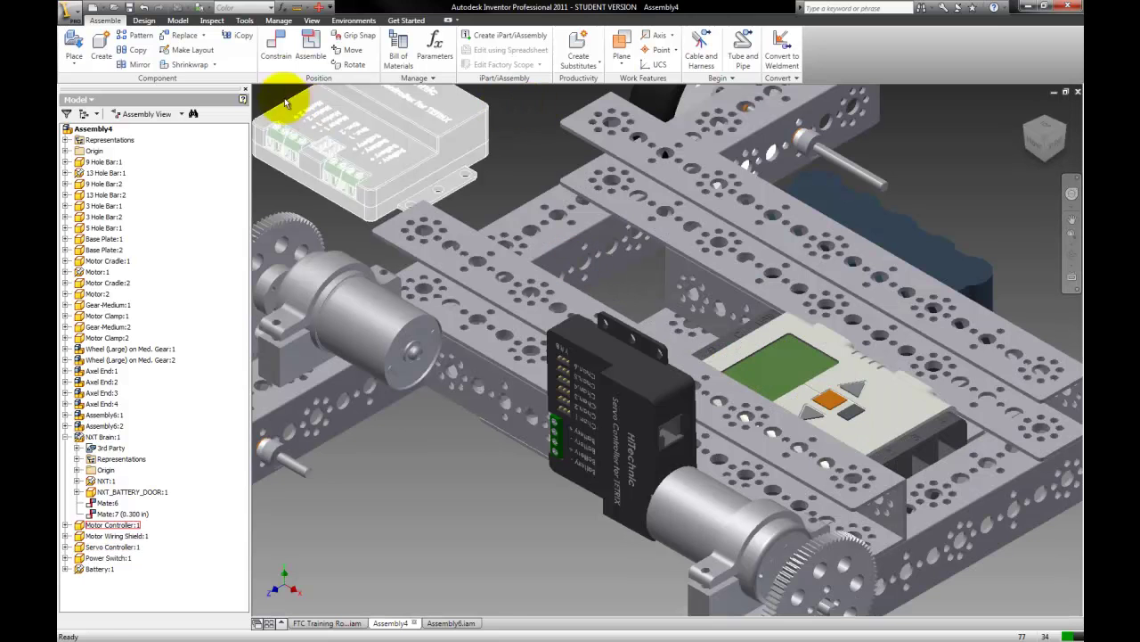
left_click(277, 47)
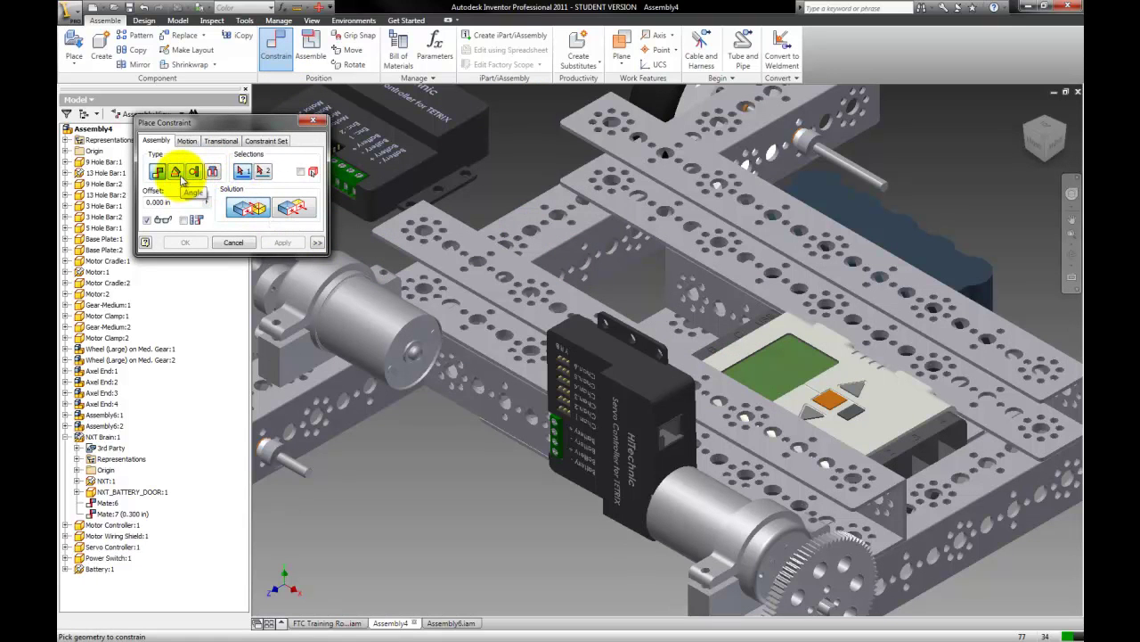
left_click(177, 172)
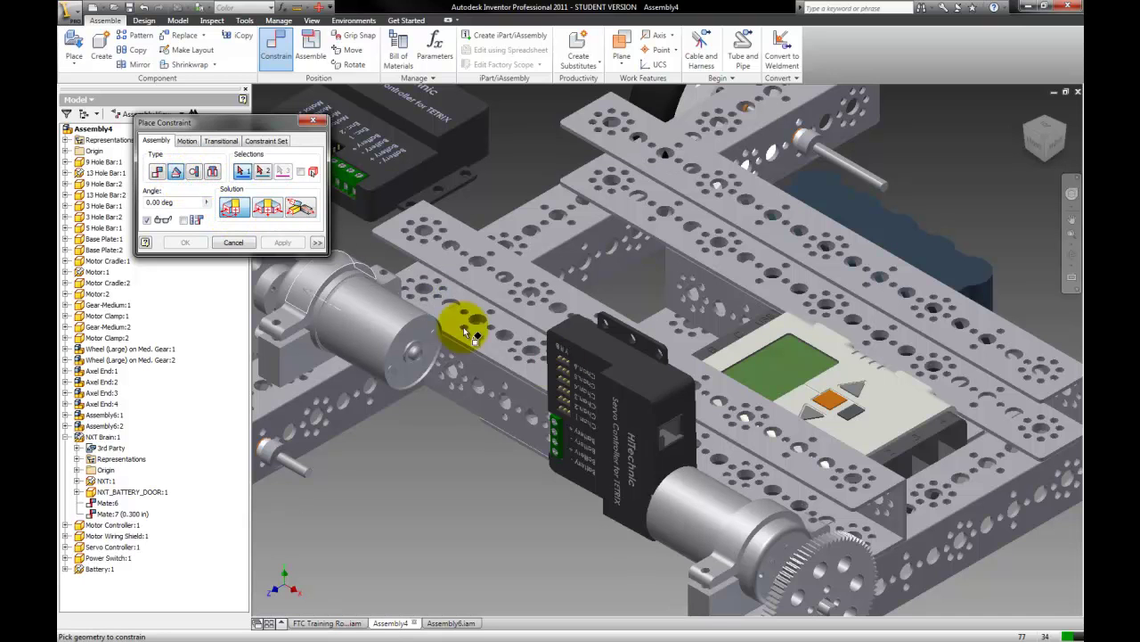
left_click(690, 390)
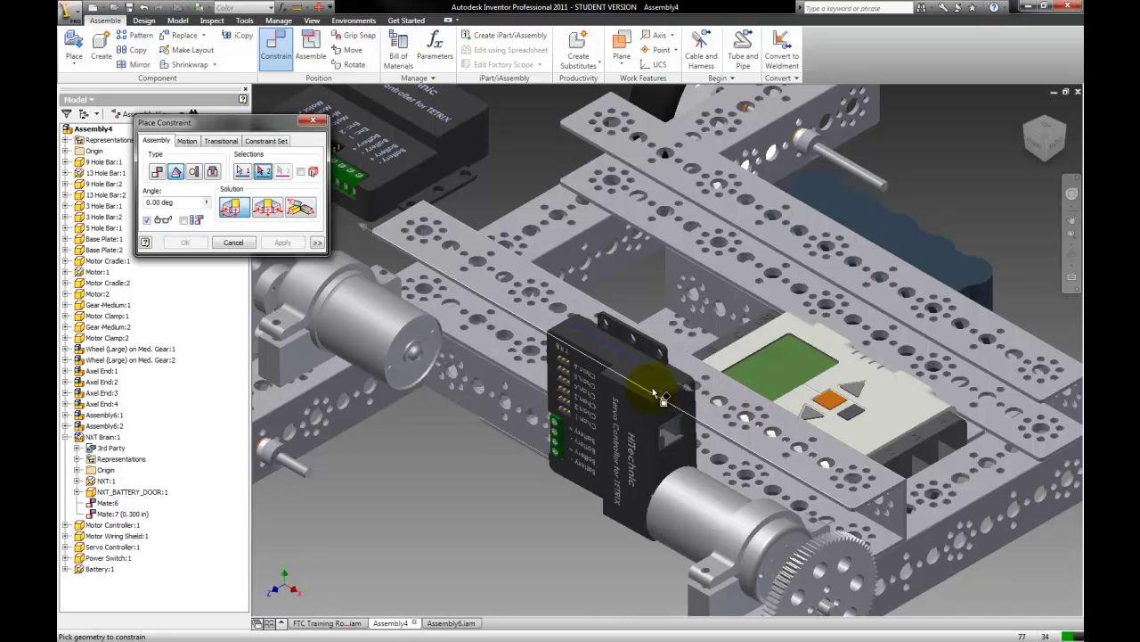
left_click(723, 378)
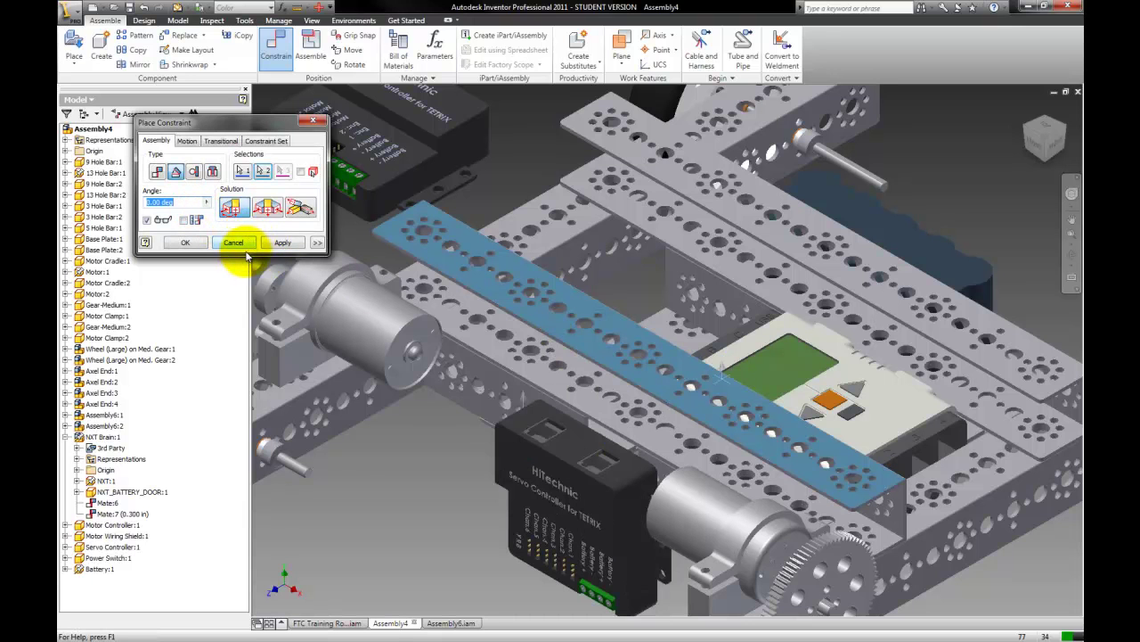
left_click(234, 244)
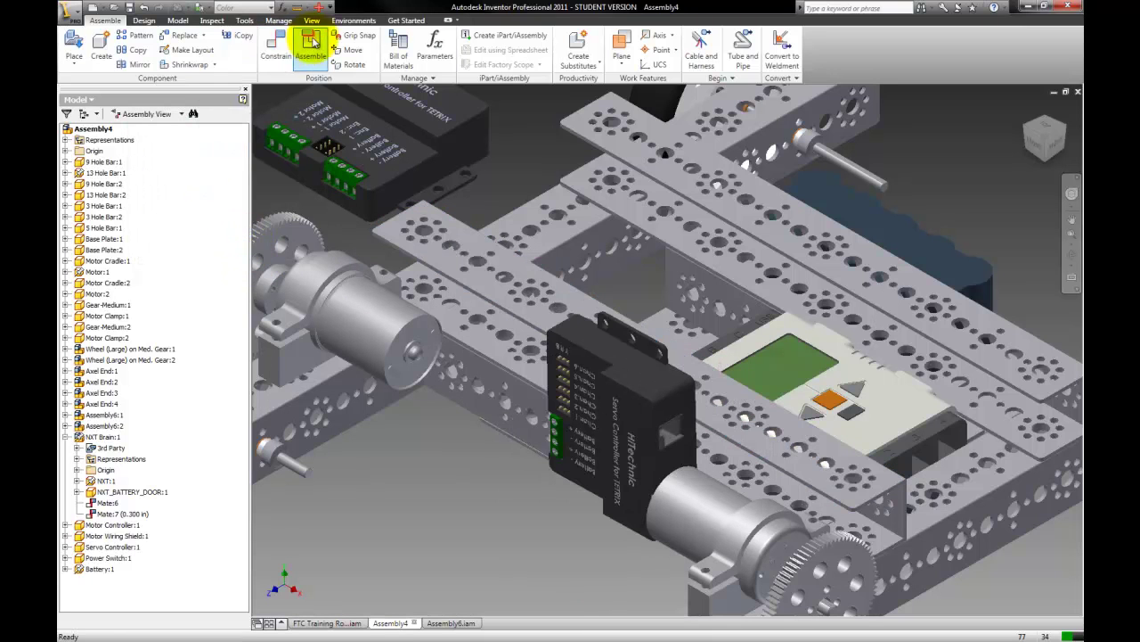
Apply a 0.00 deg angle between the servo controller's top face and the long hole bar.
left_click(276, 40)
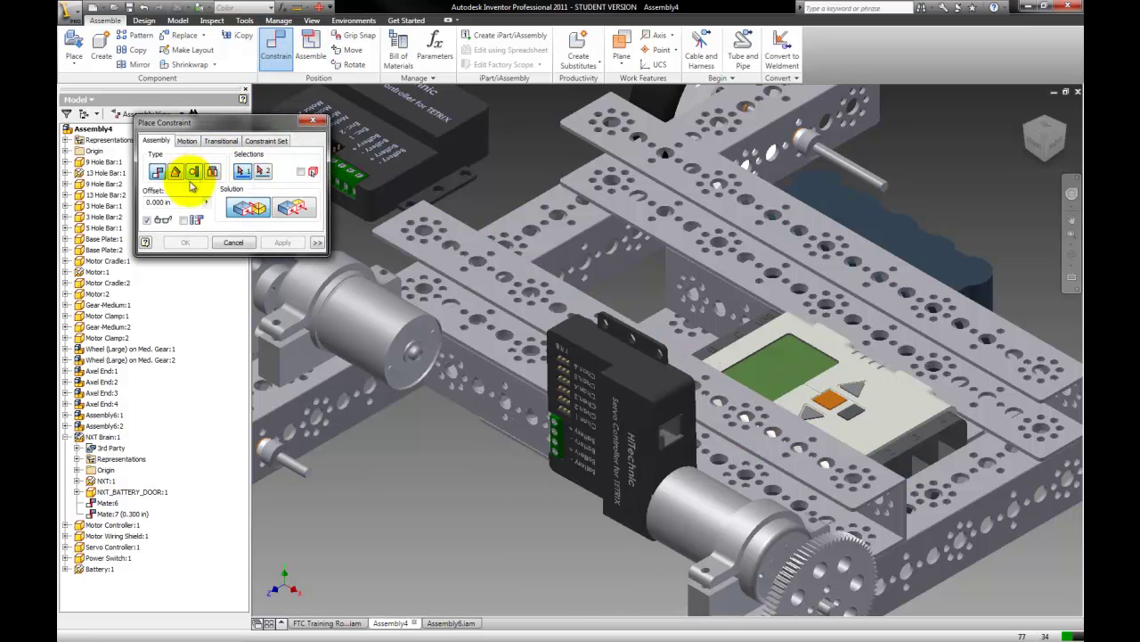
left_click(176, 171)
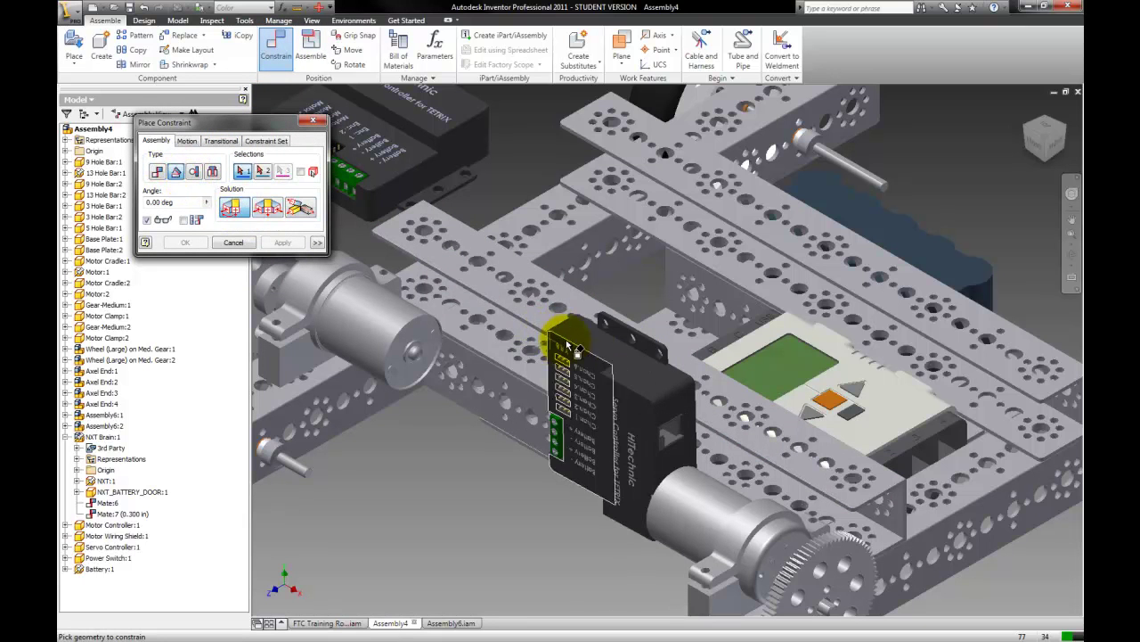
left_click(599, 346)
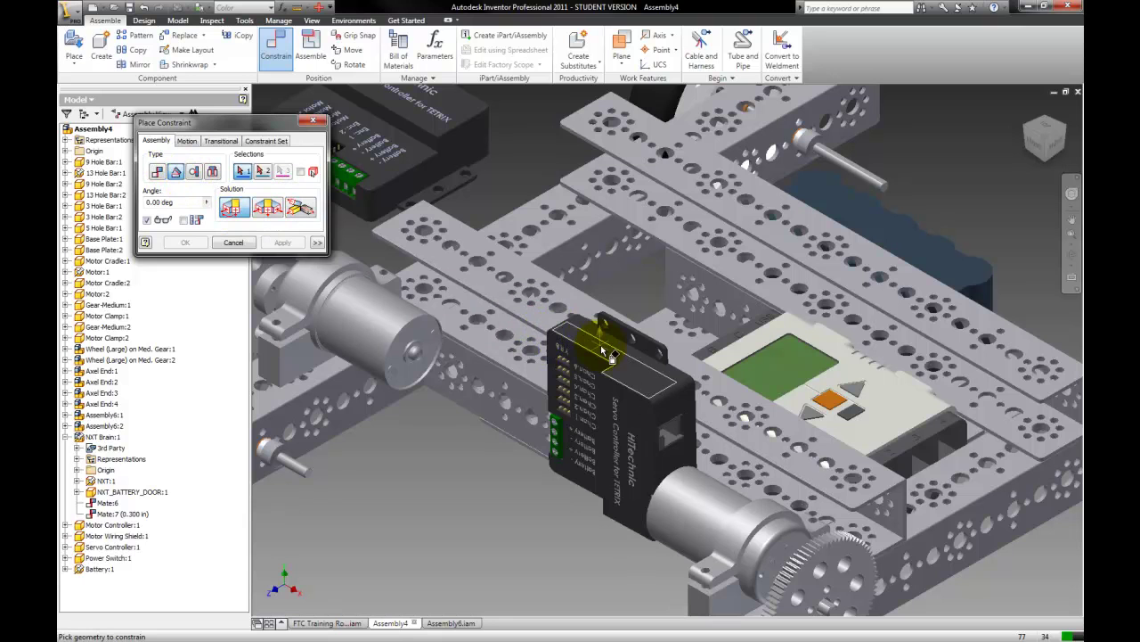
left_click(740, 385)
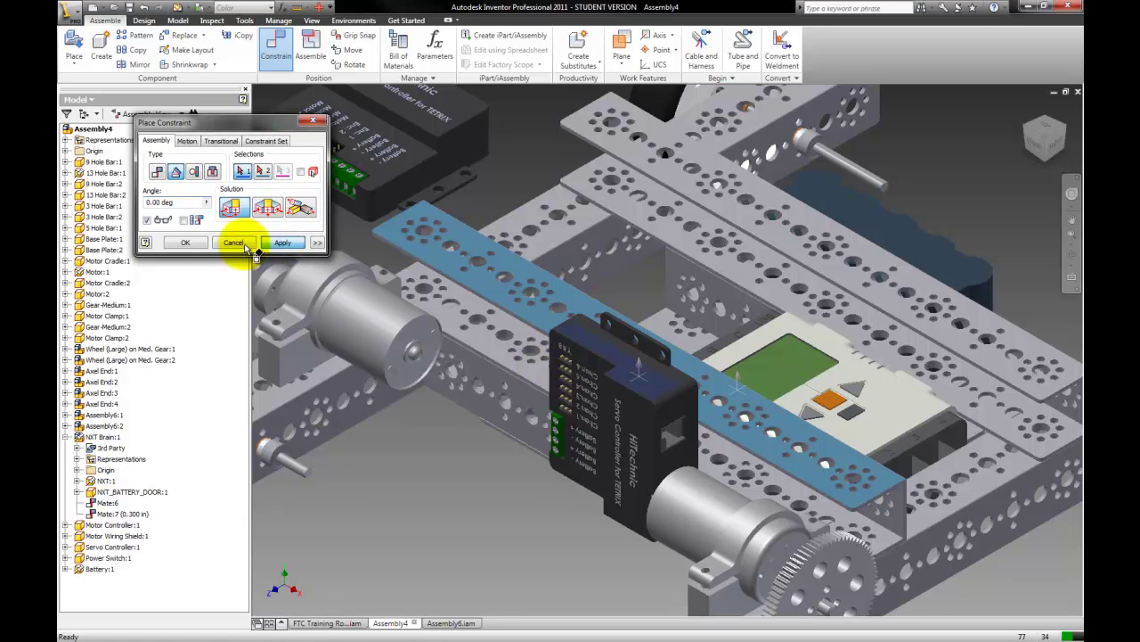
left_click(283, 242)
key("Escape")
Mate a power switch face to a spot on the frame rail.
scroll(410, 159, "down", 5)
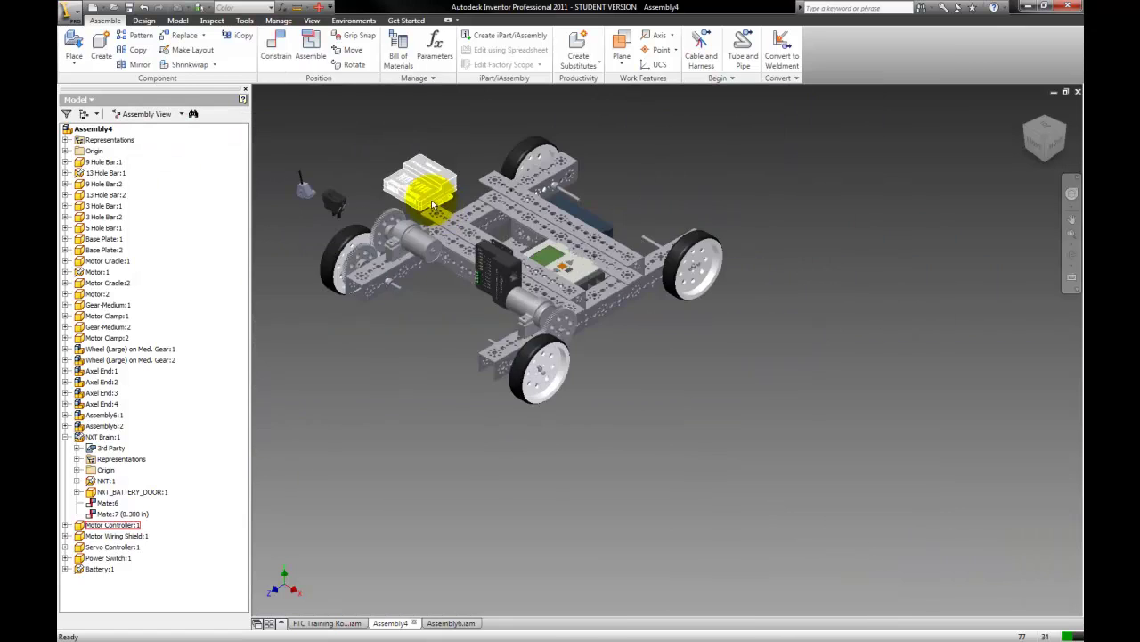
scroll(313, 178, "up", 2)
left_click(275, 44)
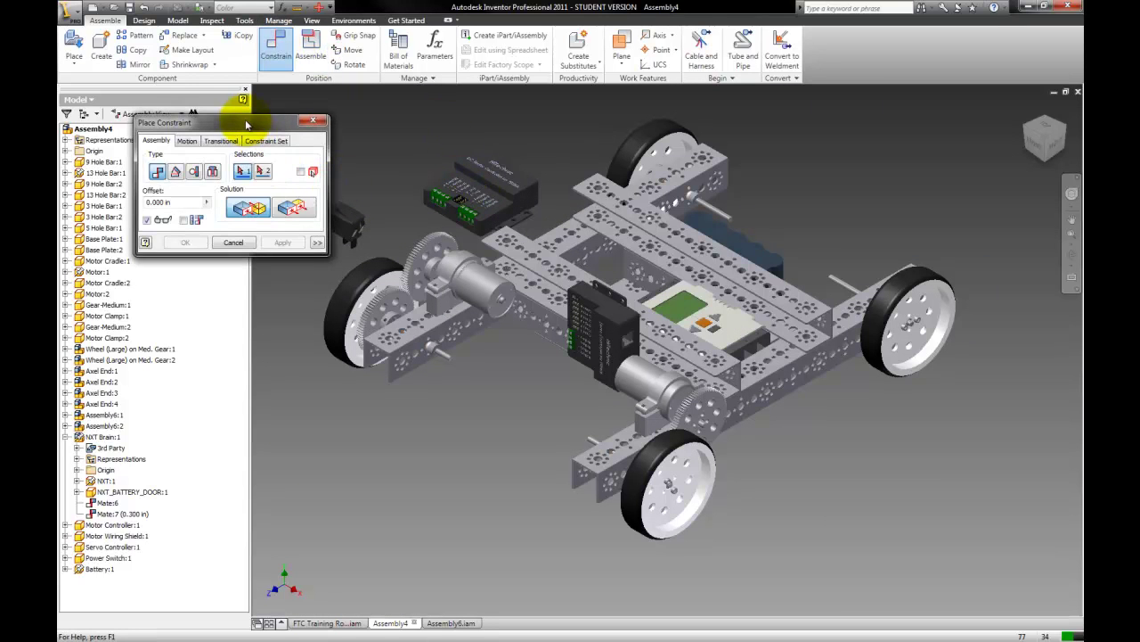
left_click_drag(268, 122, 225, 118)
scroll(302, 250, "up", 1)
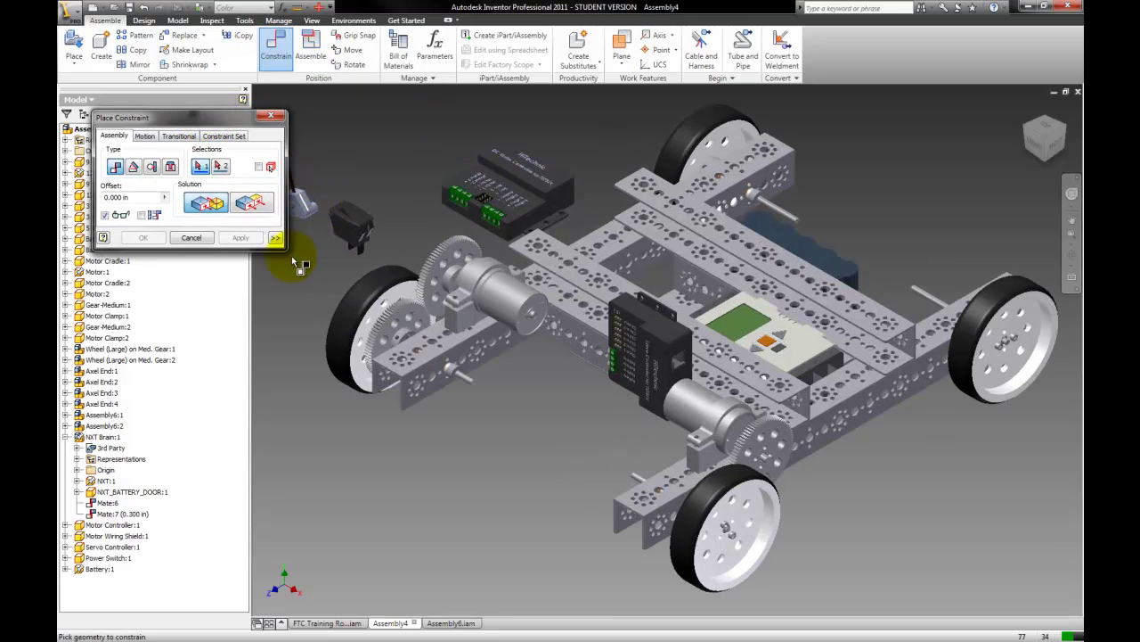
scroll(356, 250, "up", 5)
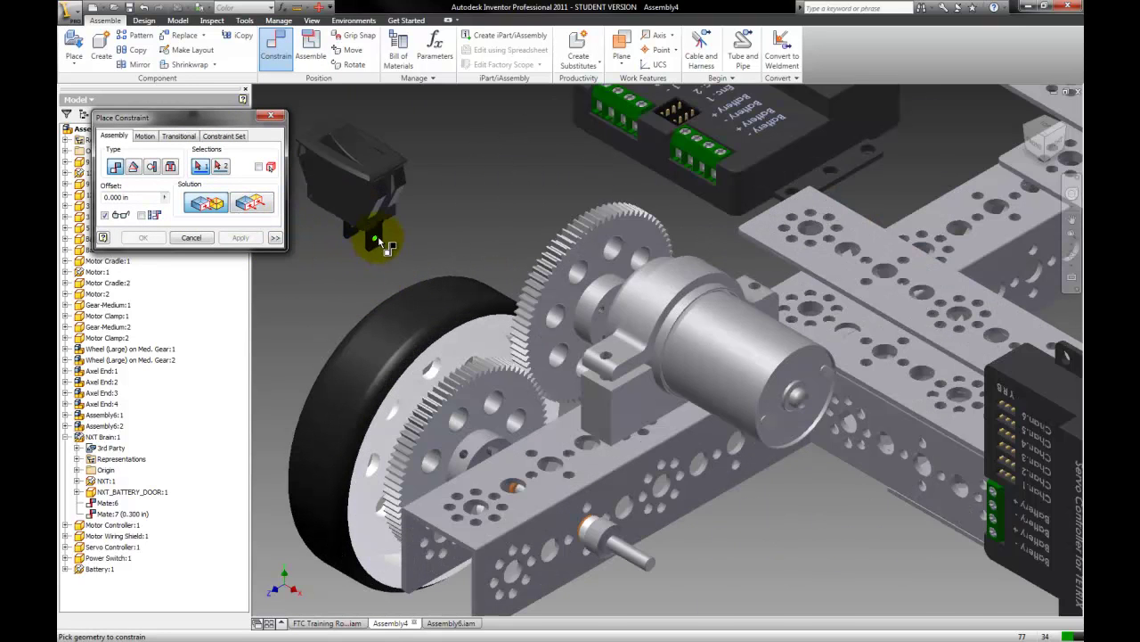
left_click(384, 239)
scroll(549, 311, "down", 3)
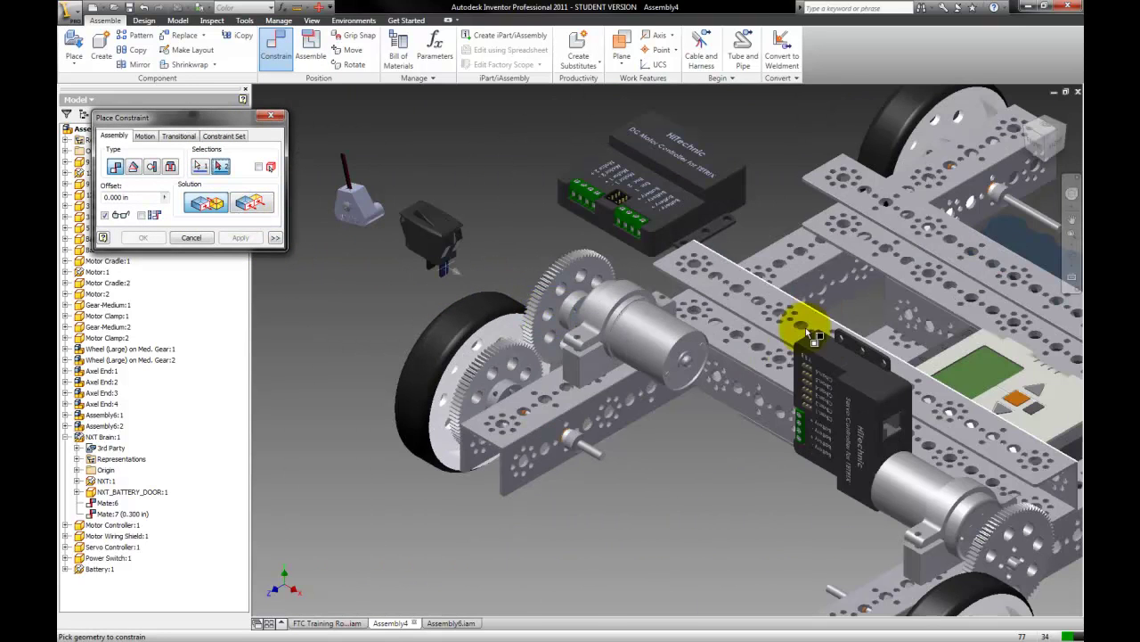
left_click(1042, 147)
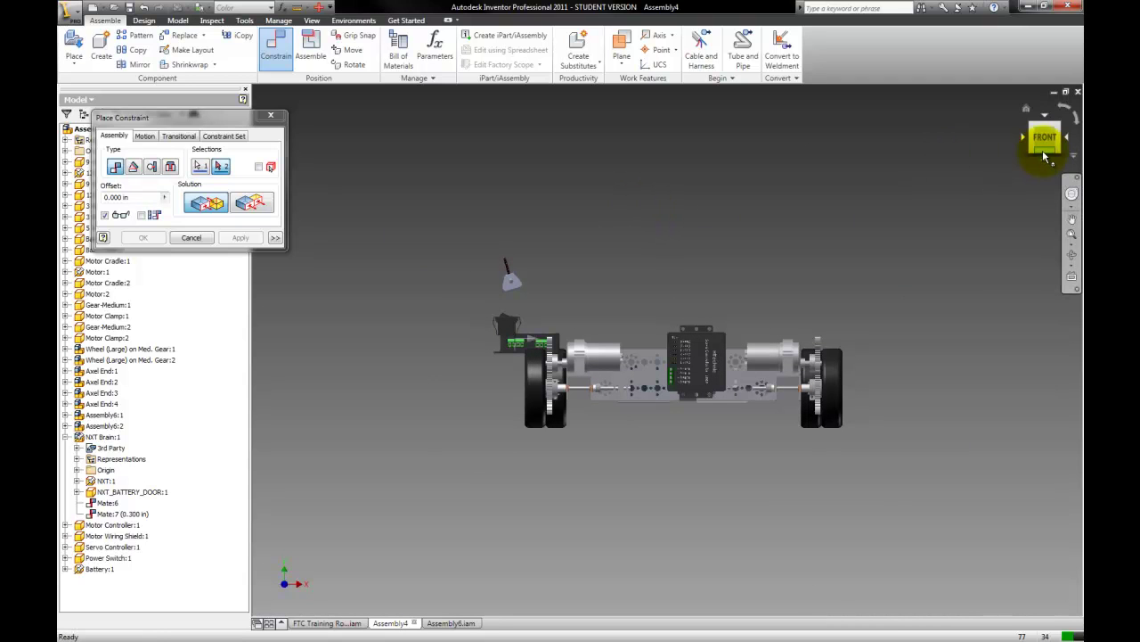
left_click(1047, 158)
scroll(672, 326, "up", 5)
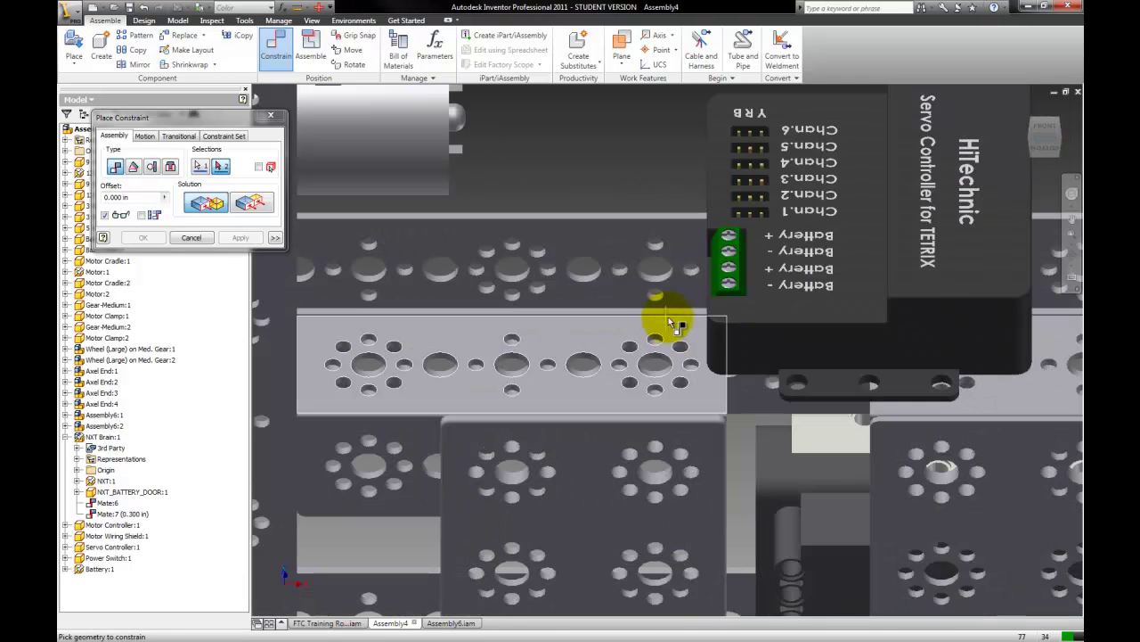
left_click(686, 248)
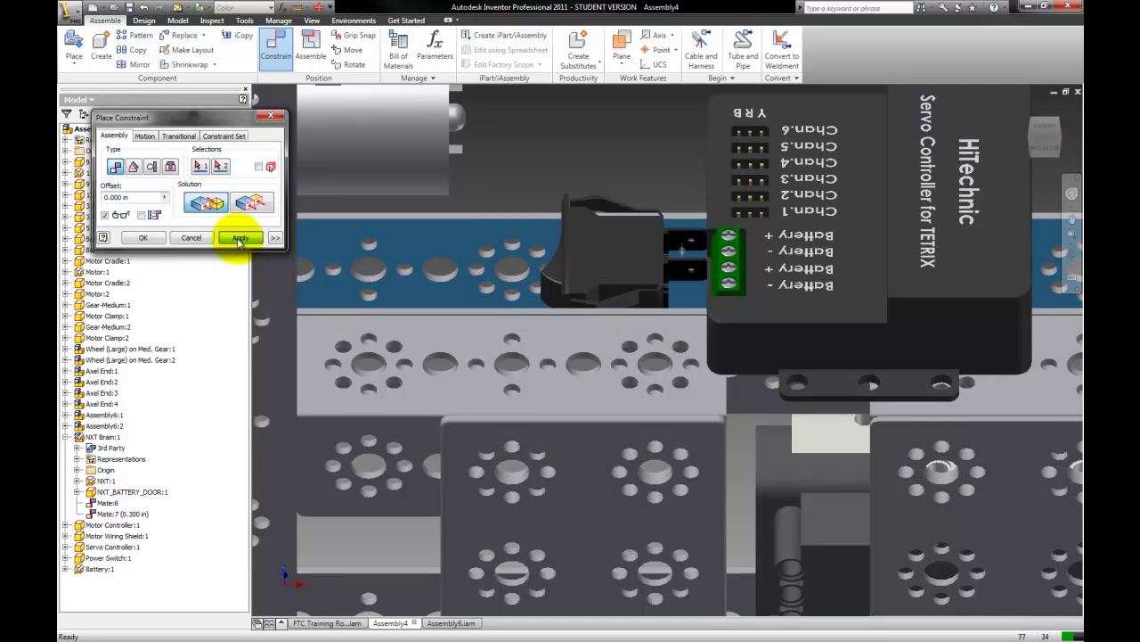
left_click(240, 239)
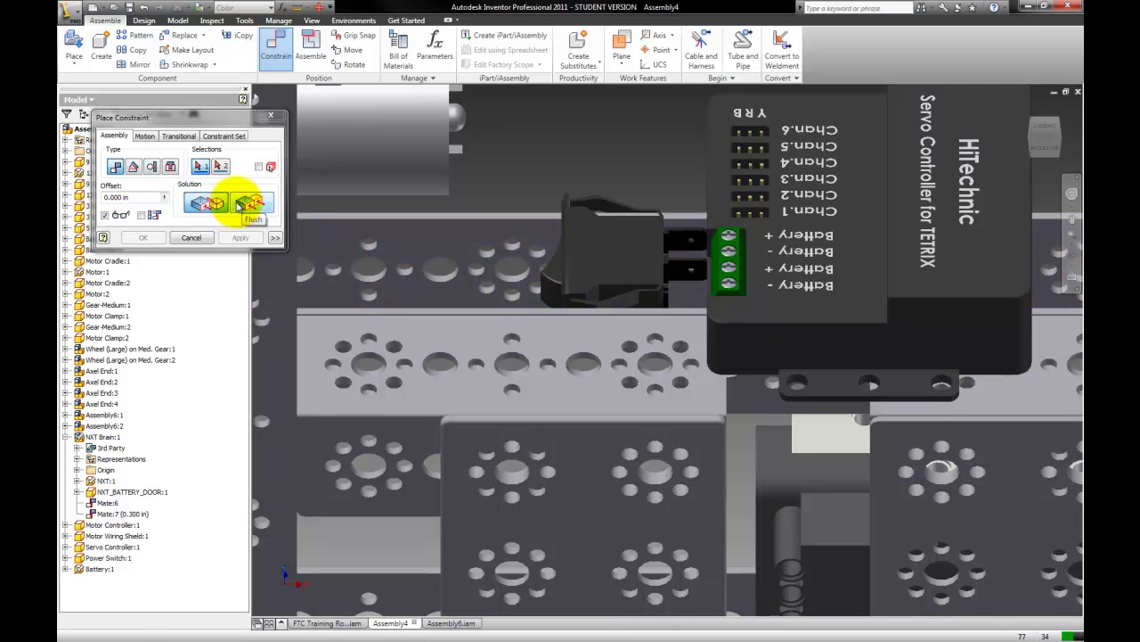
Start an angle between the power switch and servo controller, cancel it, and return Home.
left_click(239, 207)
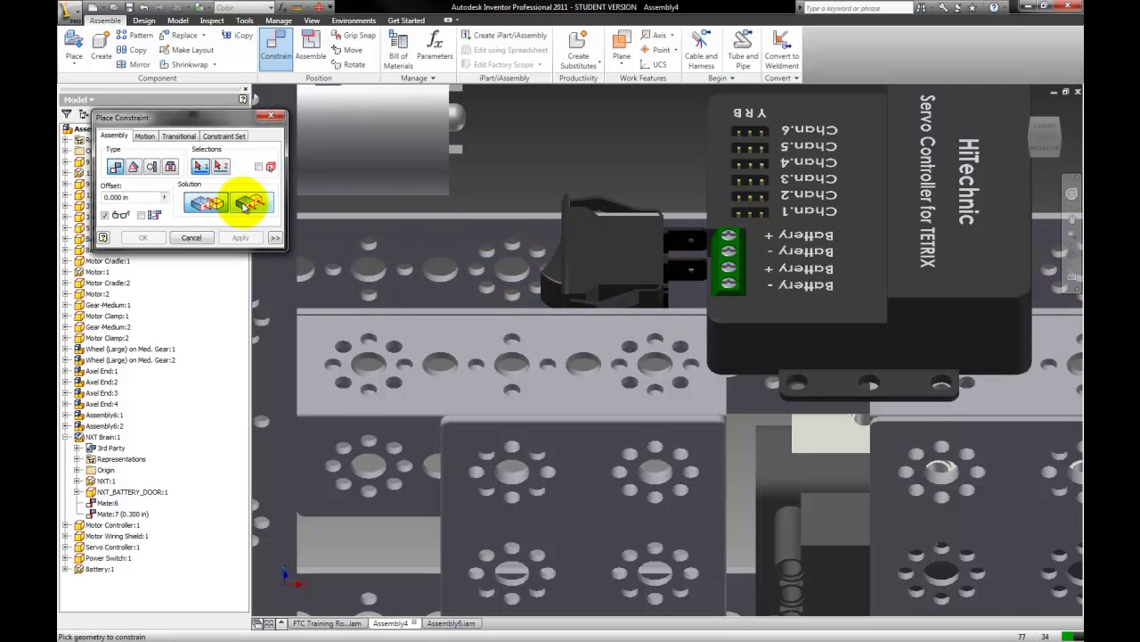
left_click(131, 167)
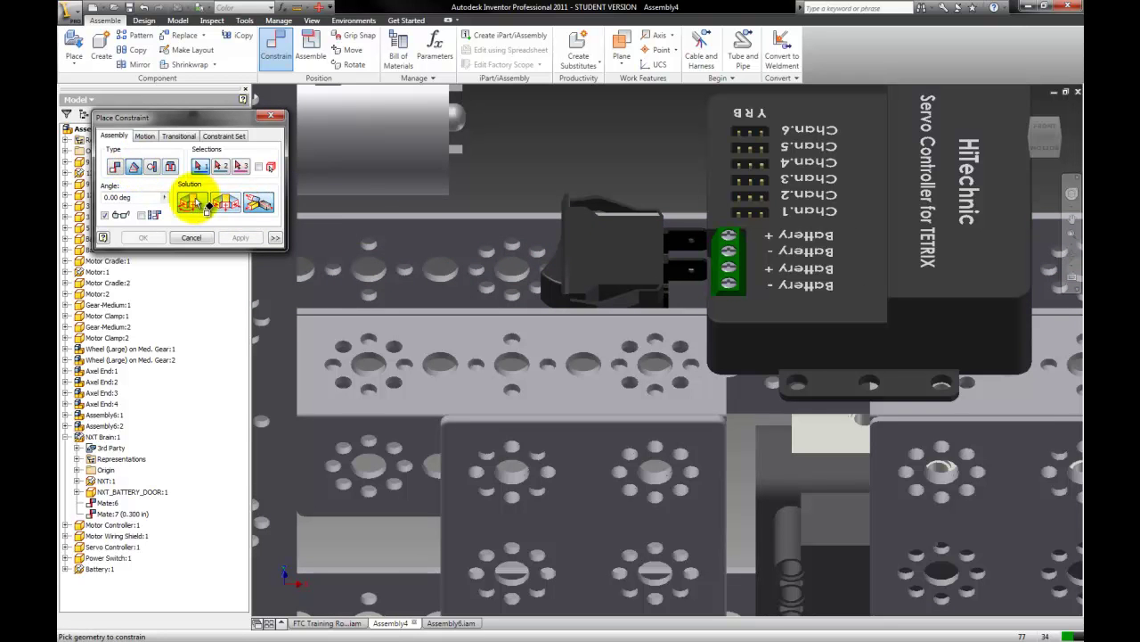
left_click(544, 253)
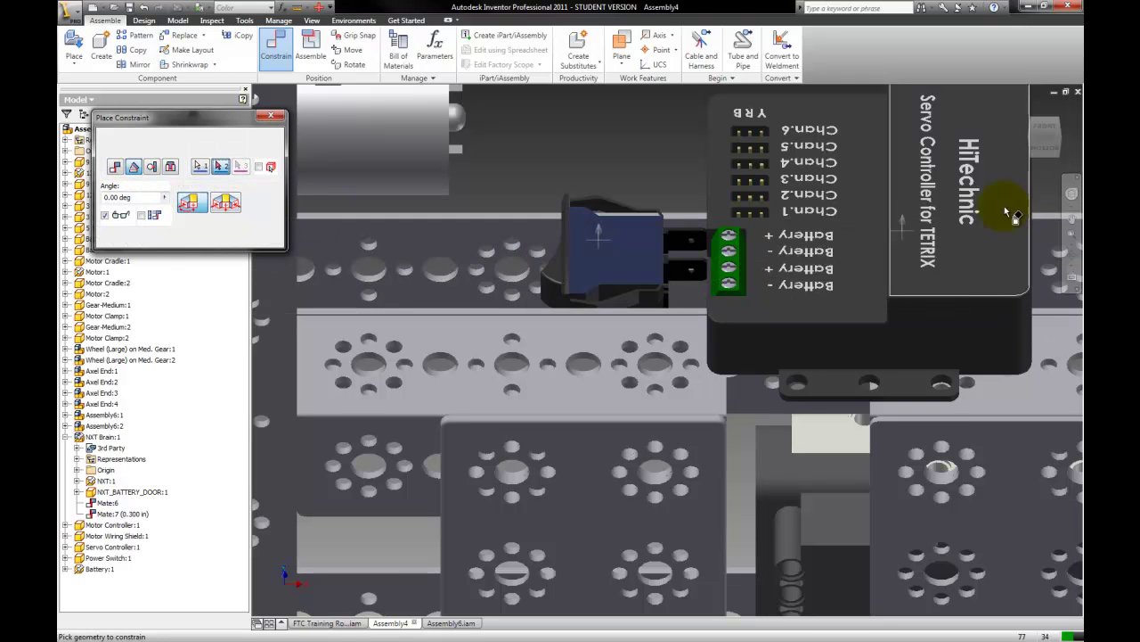
left_click(1058, 135)
scroll(659, 357, "up", 5)
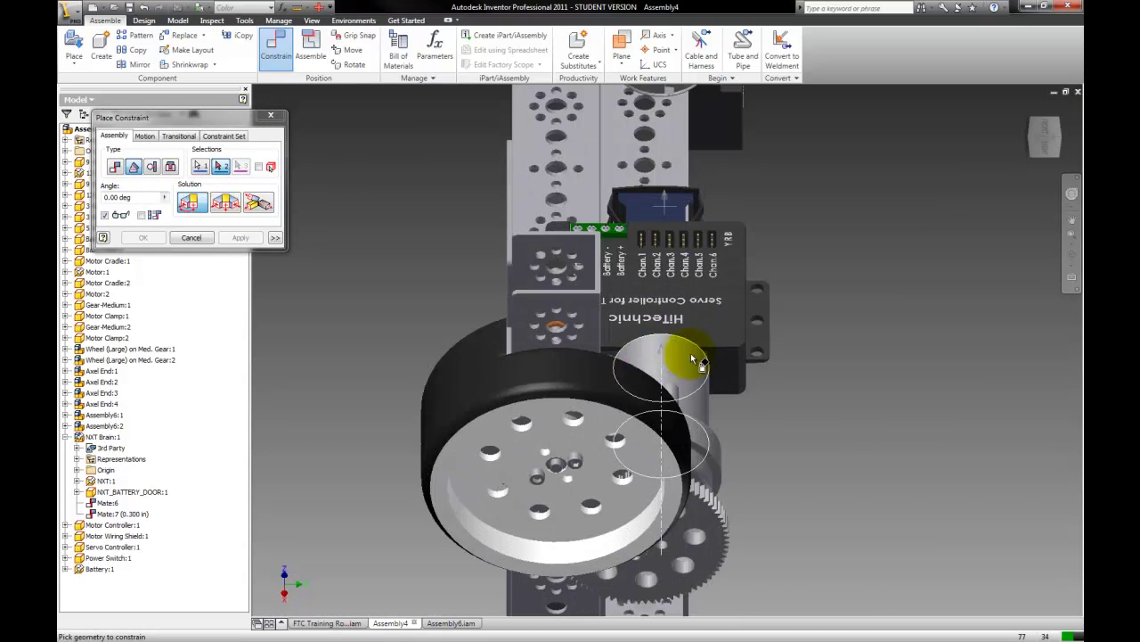
left_click(729, 370)
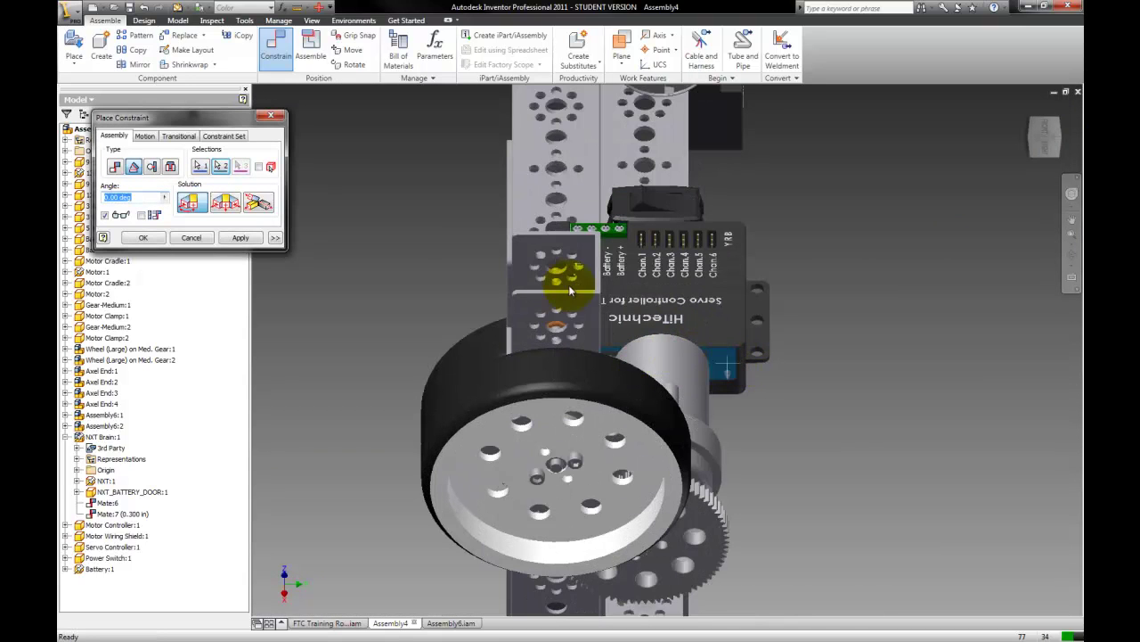
left_click(187, 241)
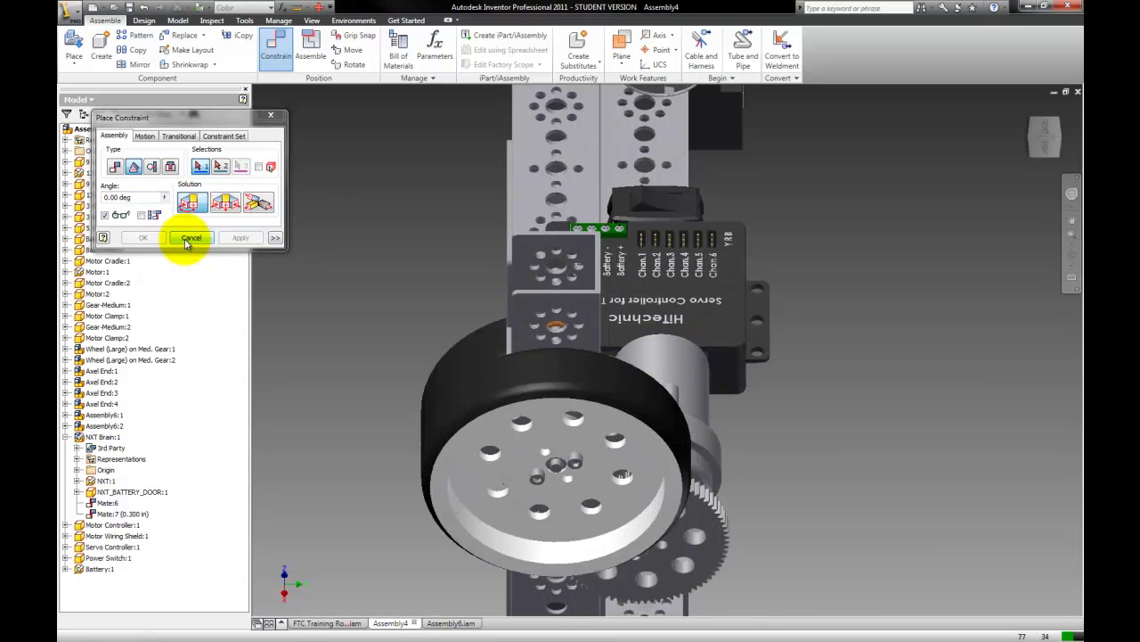
left_click(1026, 110)
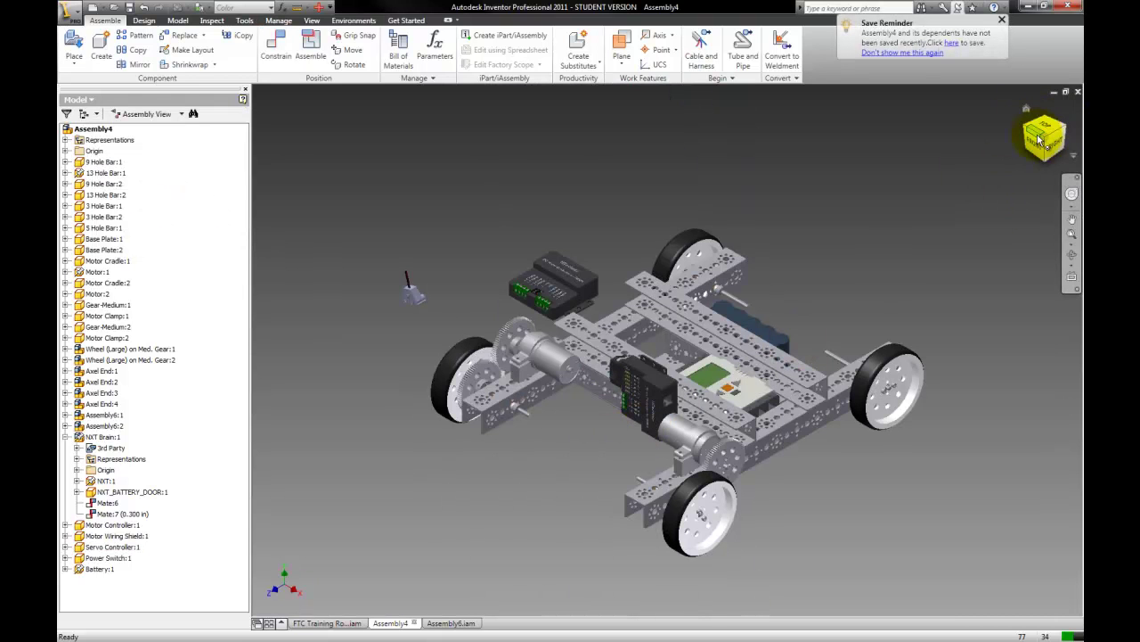
Toggle an option on the power switch from its browser context menu.
left_click(1023, 157)
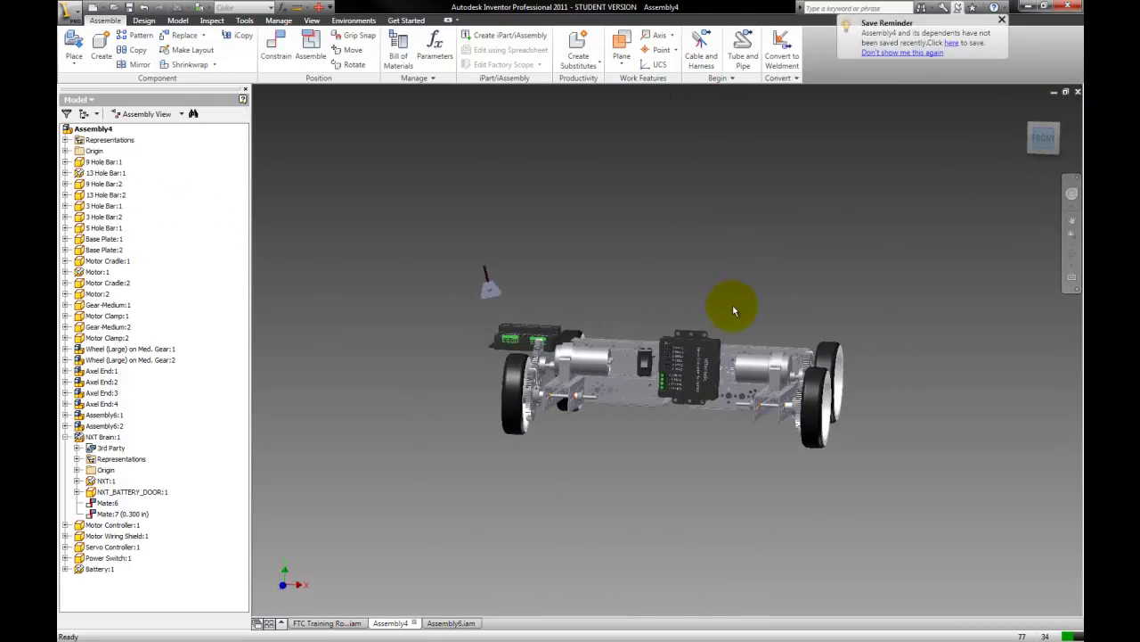
left_click(1063, 132)
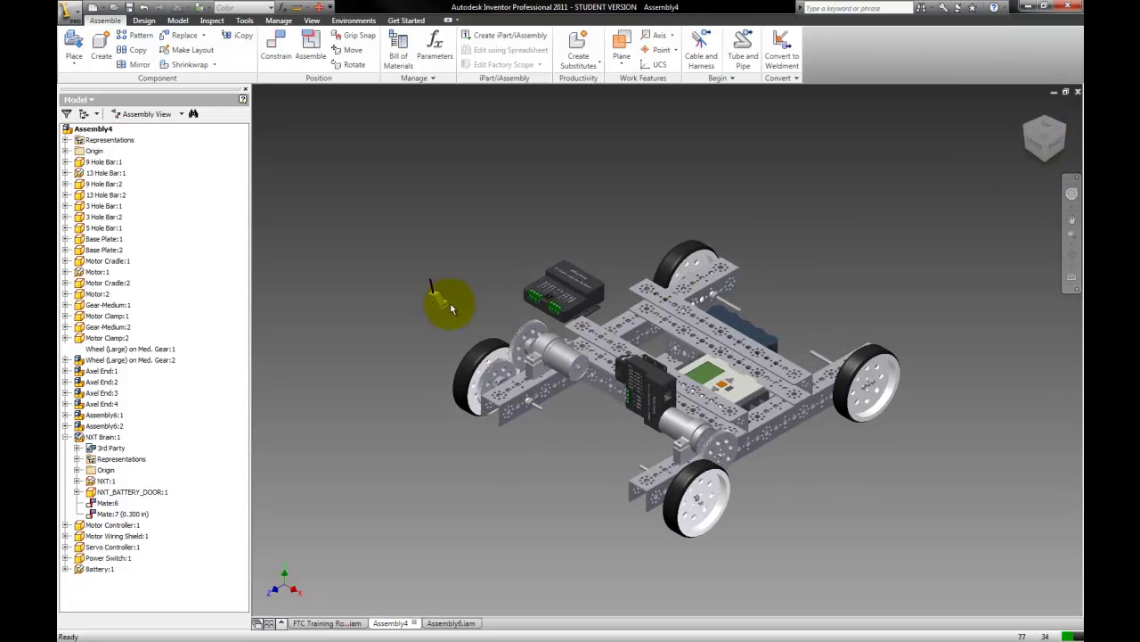
left_click(407, 453)
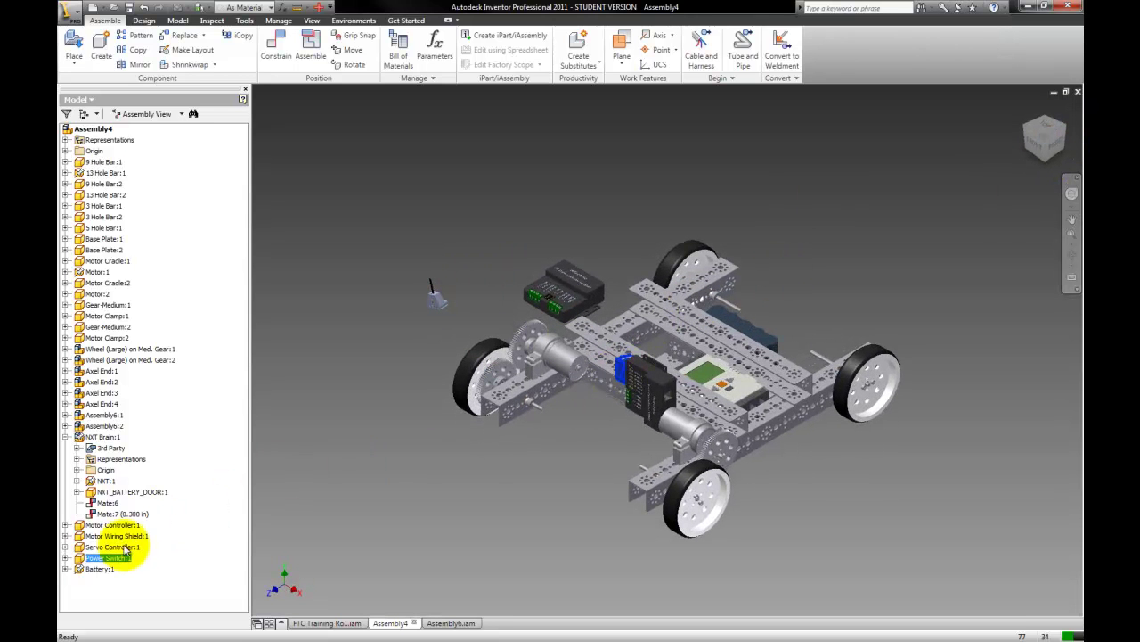
right_click(113, 563)
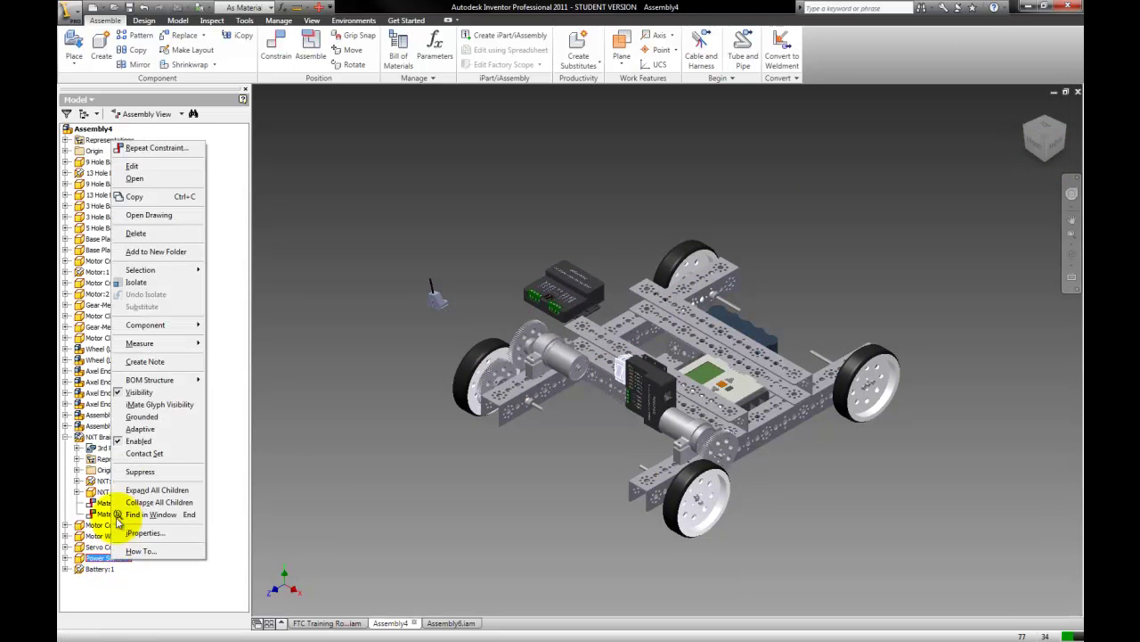
left_click(129, 426)
left_click(352, 337)
Delete Motor Wiring Shield:1 and drag the motor controller closer to the chassis.
scroll(548, 353, "up", 5)
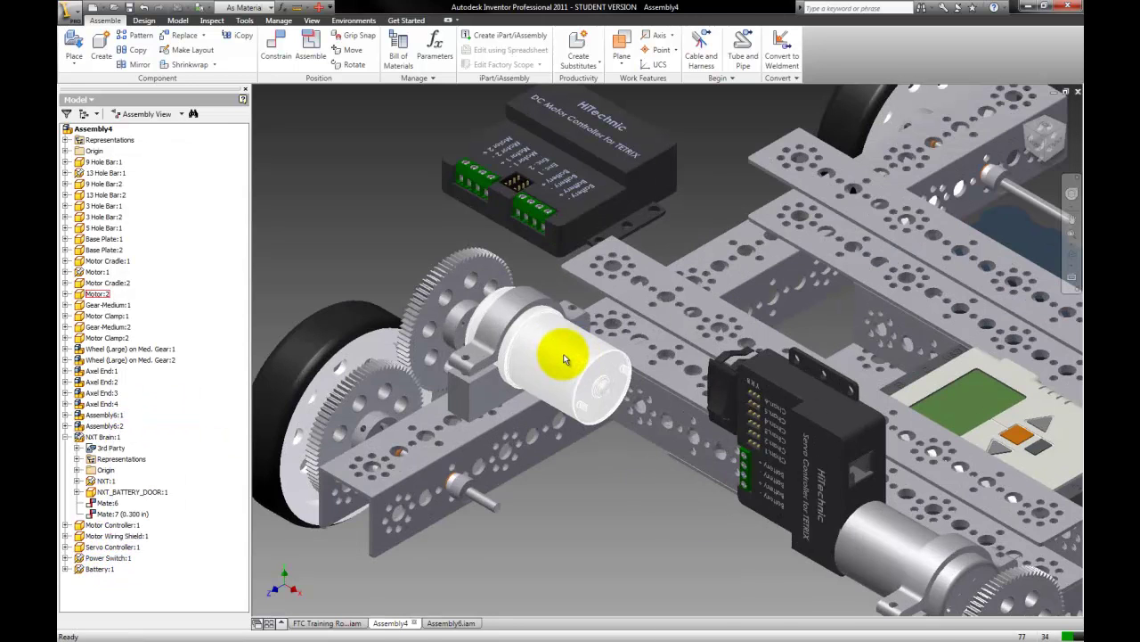
scroll(562, 352, "down", 2)
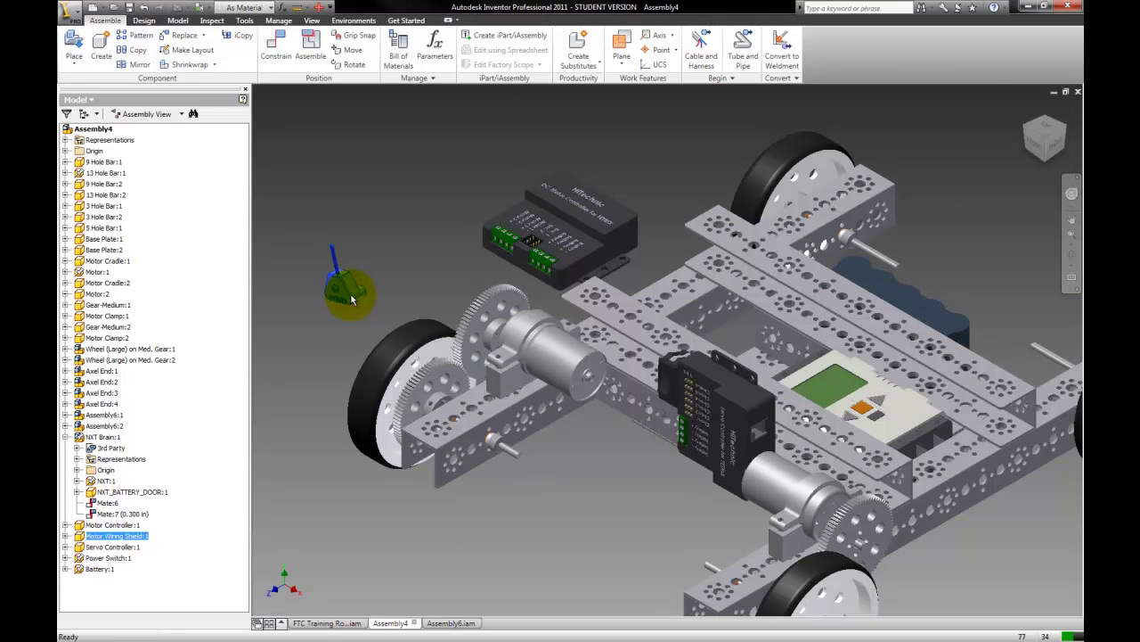
left_click_drag(346, 284, 376, 303)
key("Delete")
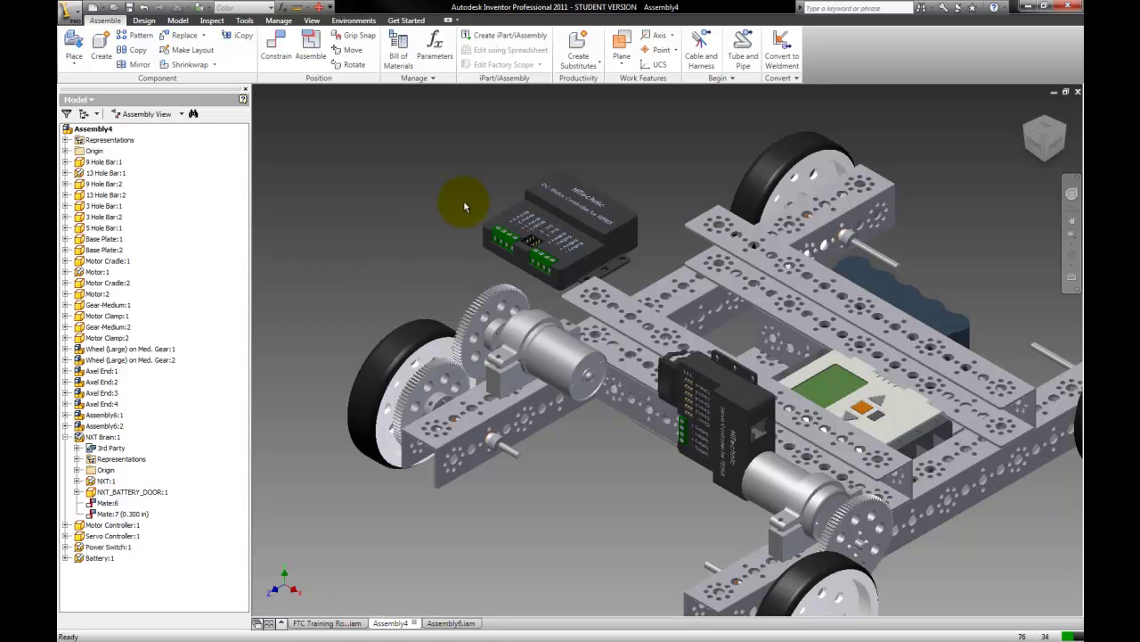
left_click_drag(550, 232, 546, 188)
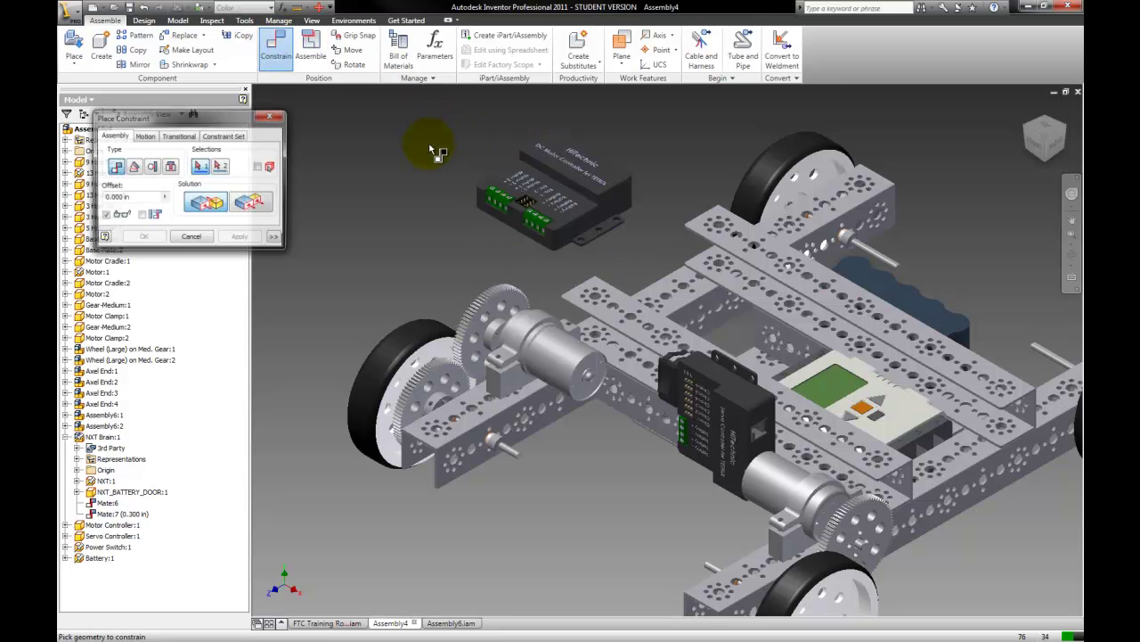
Insert a motor controller mounting hole into the chassis hole just below the NXT brain, viewed from above.
left_click(170, 166)
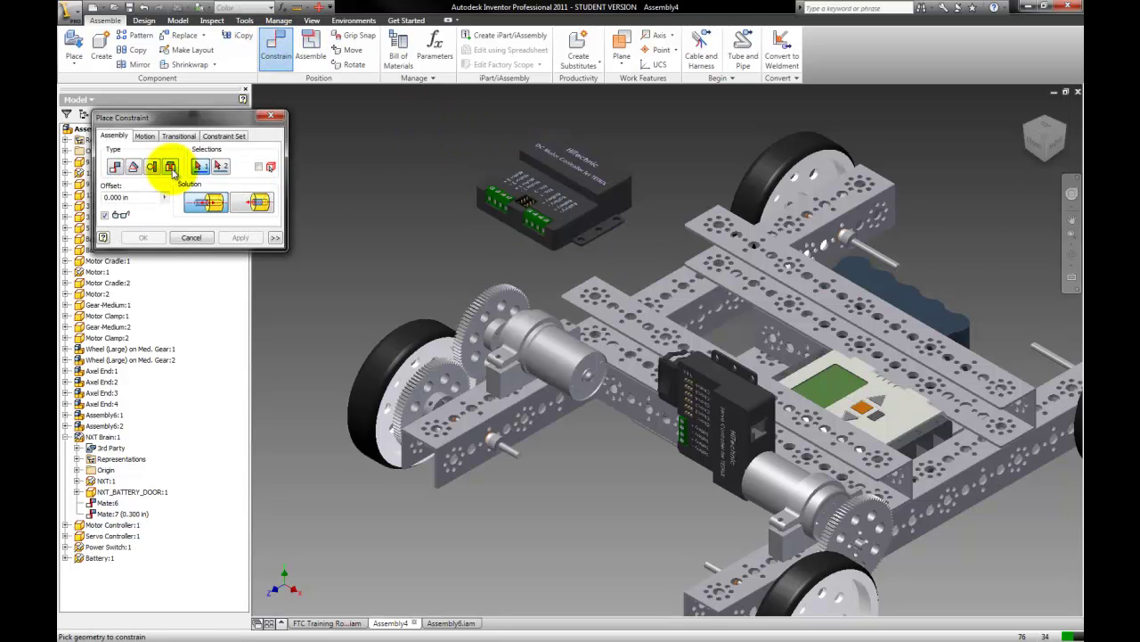
left_click(1031, 128)
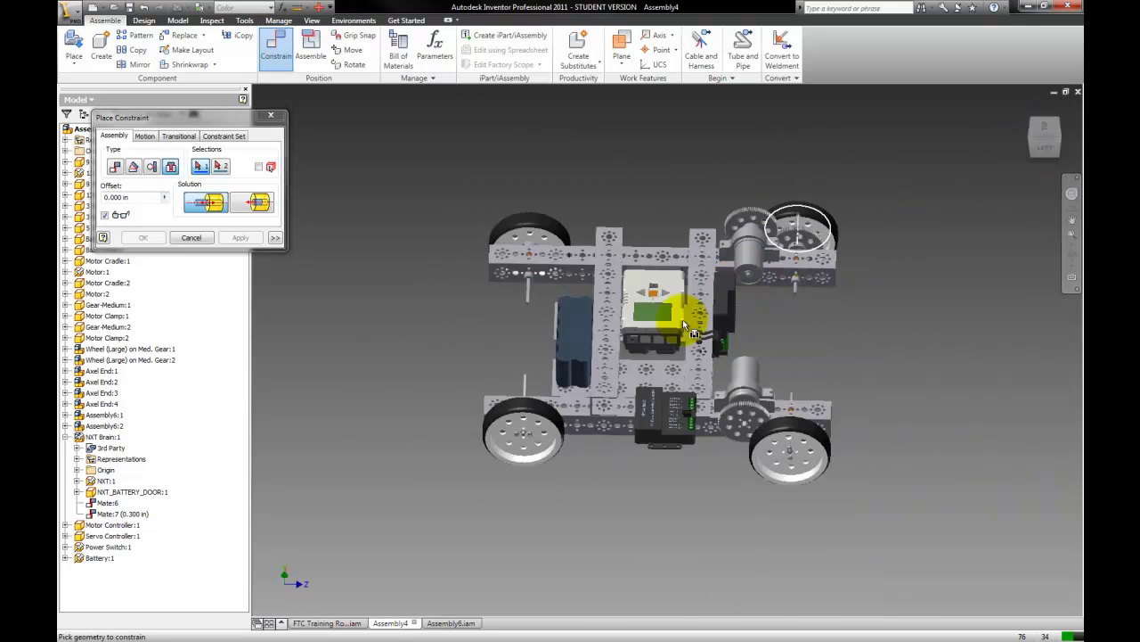
left_click(677, 458)
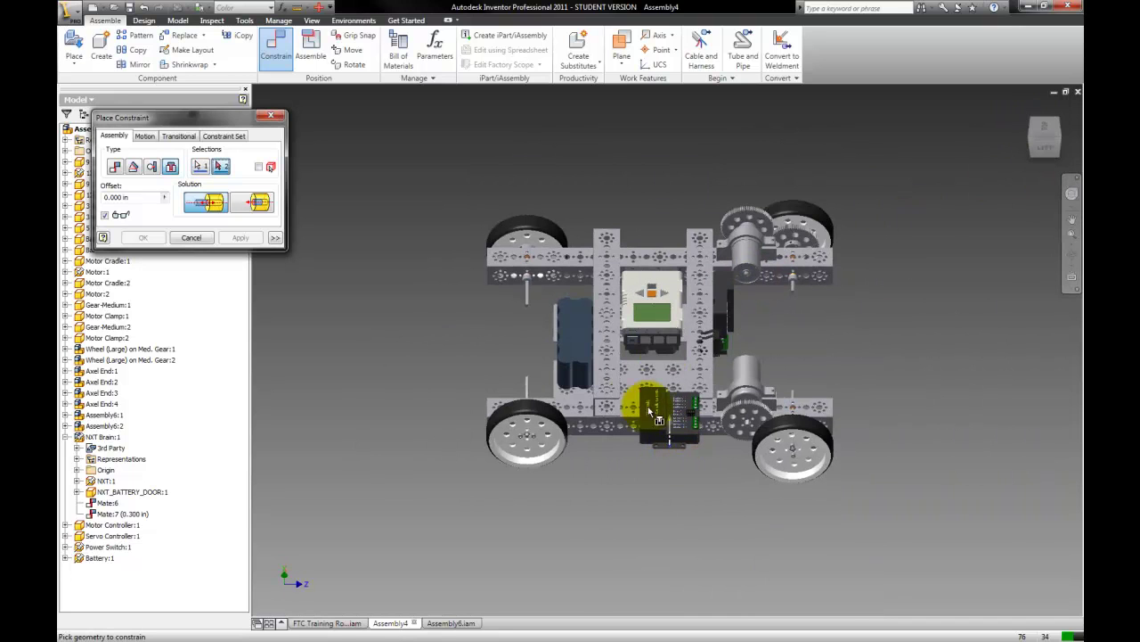
scroll(645, 383, "up", 2)
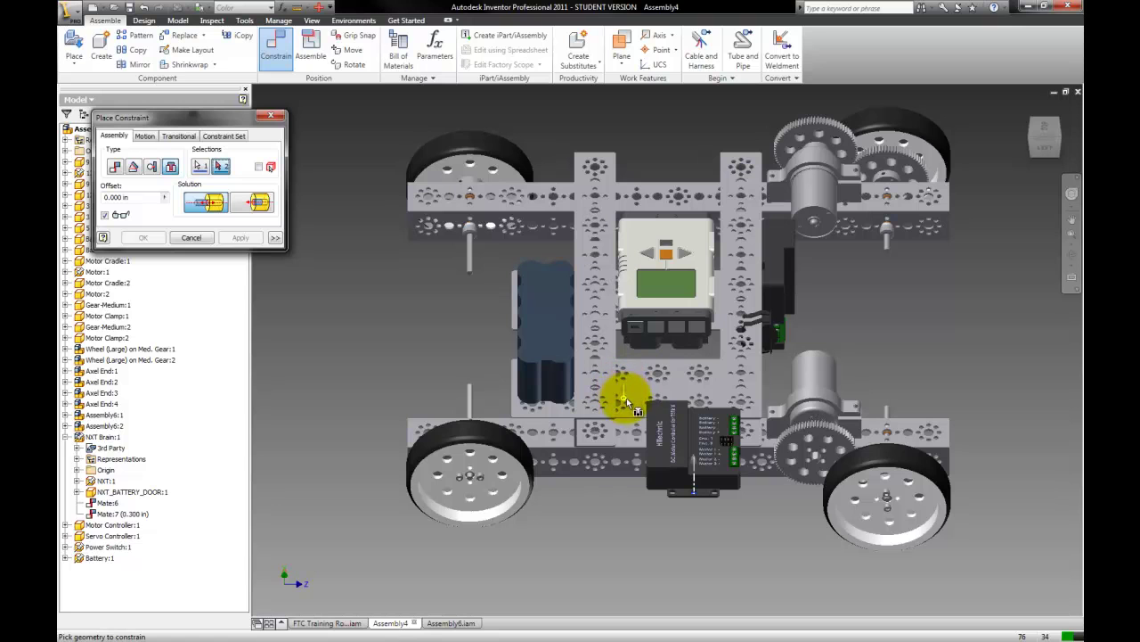
left_click(655, 365)
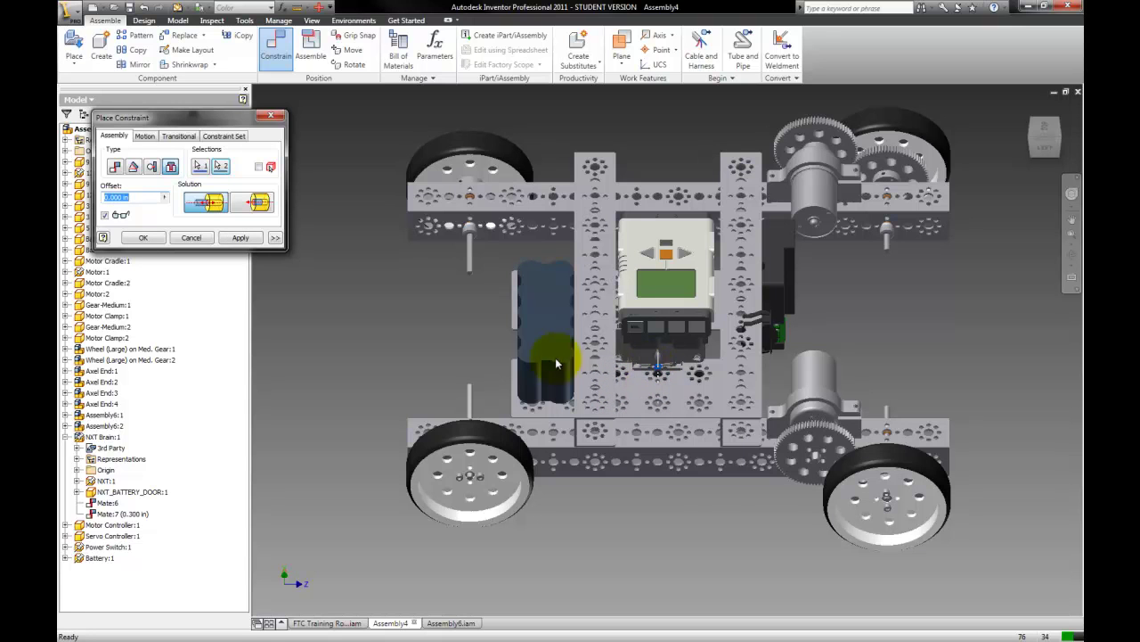
left_click(234, 237)
left_click(205, 239)
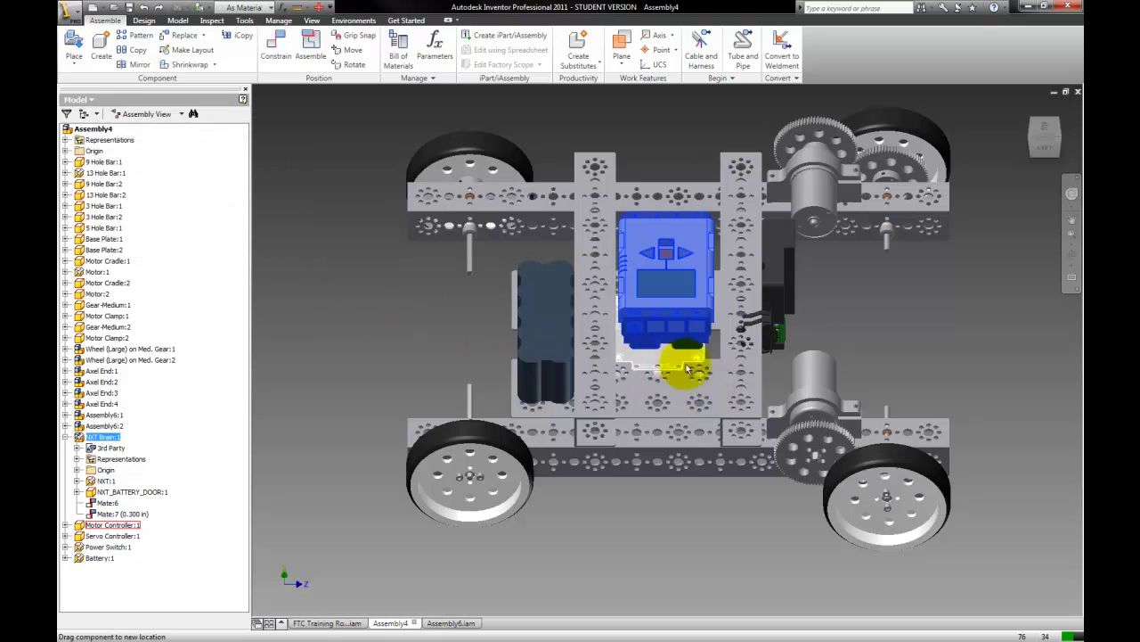
Inspect the motor controller's placement below the NXT brain from a straight face-on view.
left_click(641, 408)
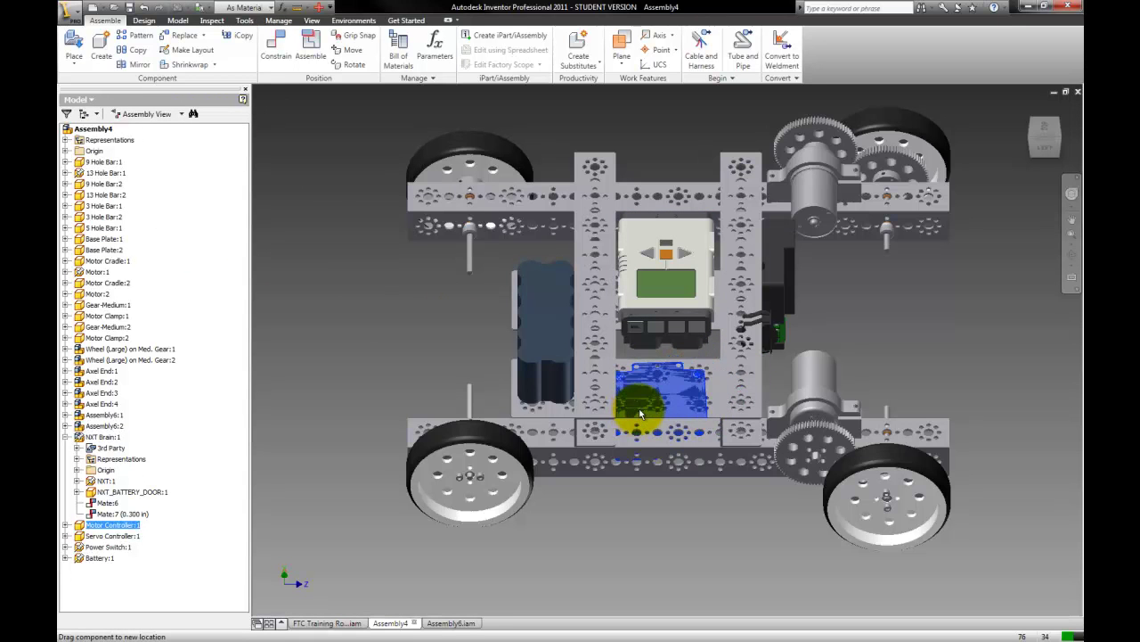
left_click(453, 343)
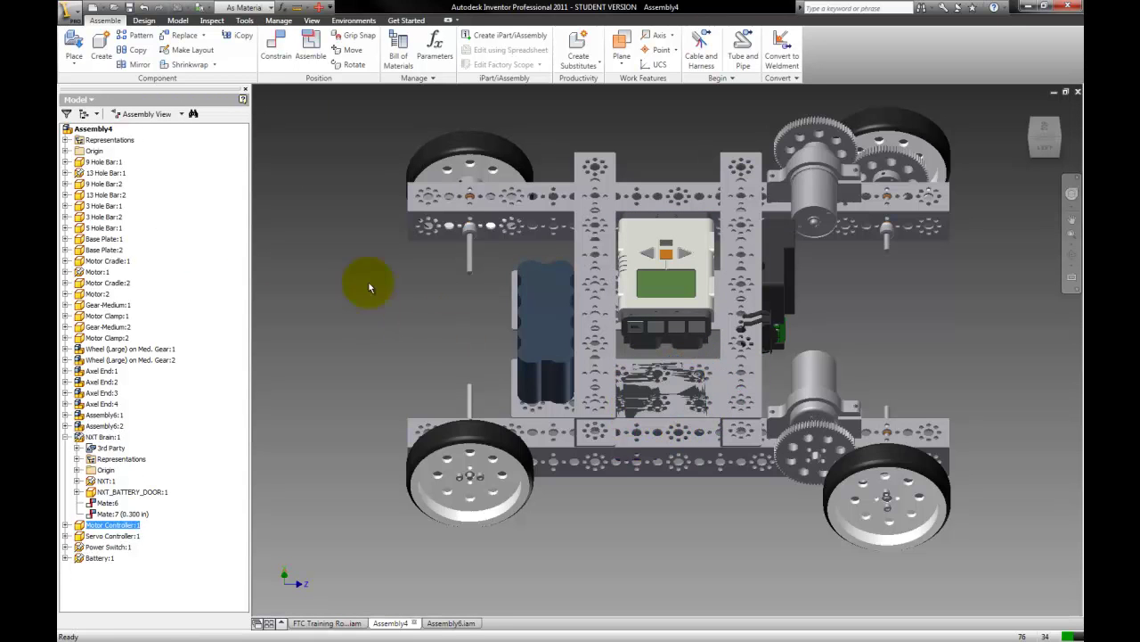
left_click(1048, 129)
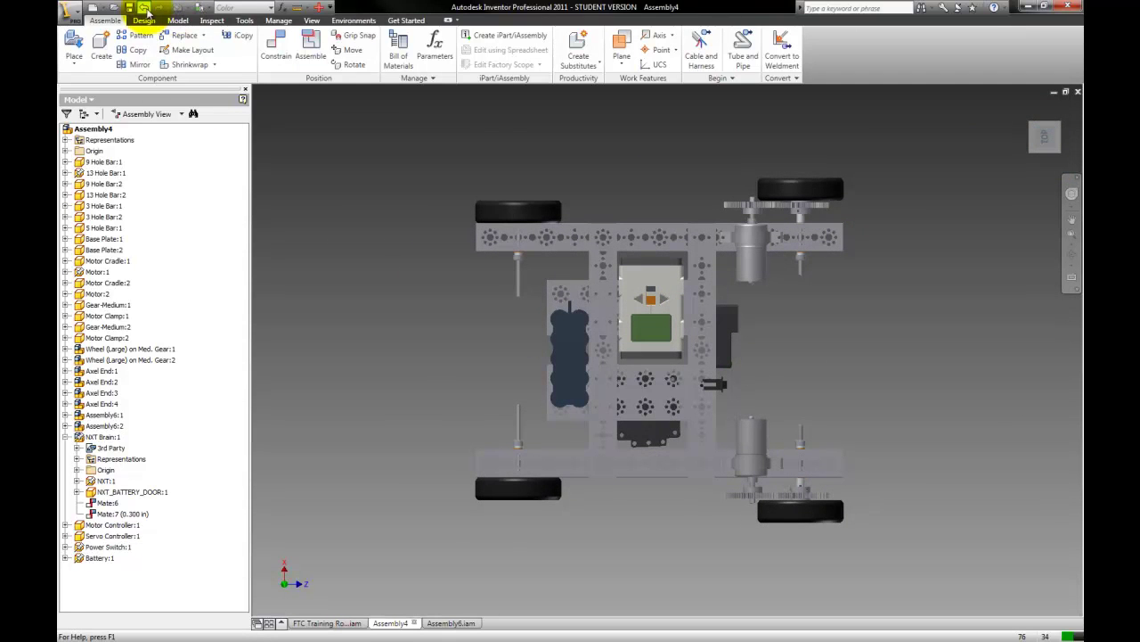
Undo the previous placement twice and reinsert the controller hole into the chassis hole below the NXT.
left_click(146, 9)
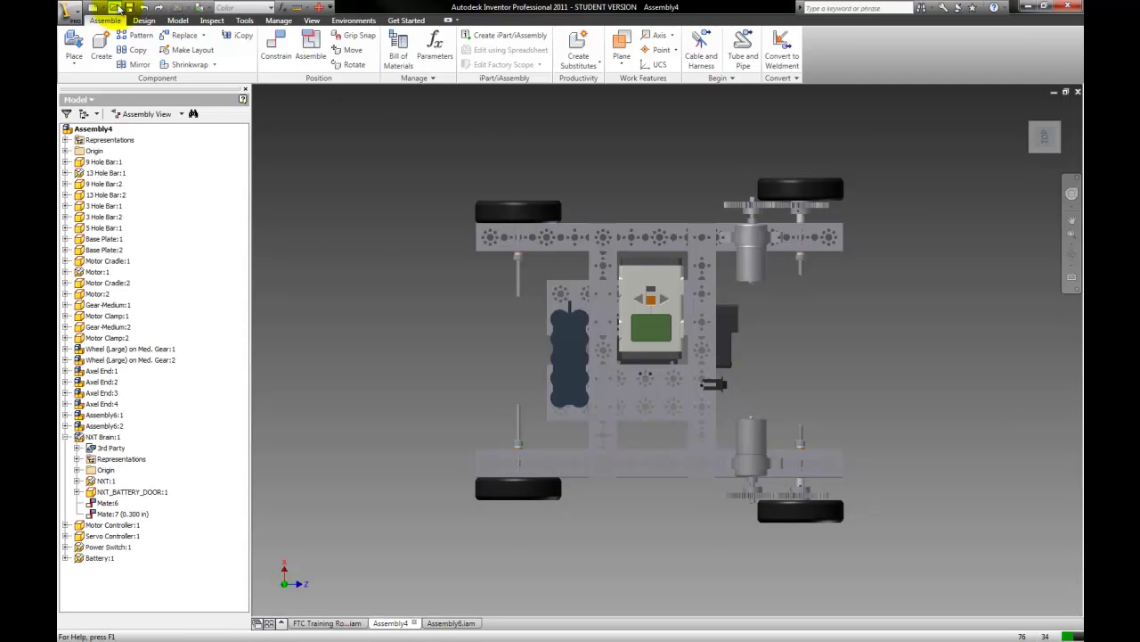
left_click(157, 9)
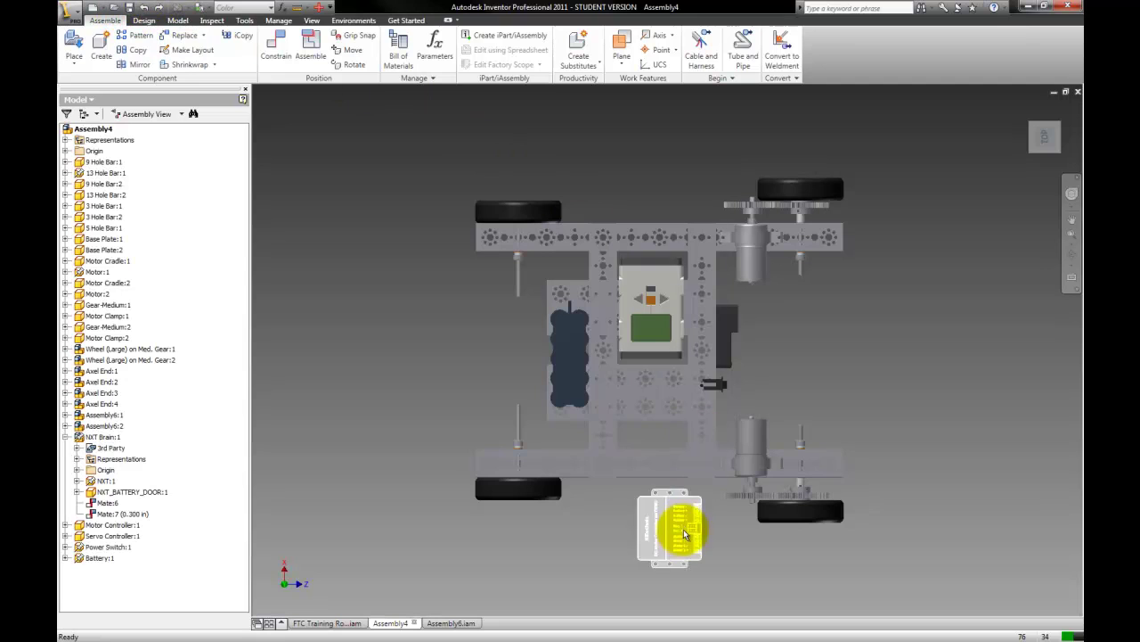
left_click(276, 46)
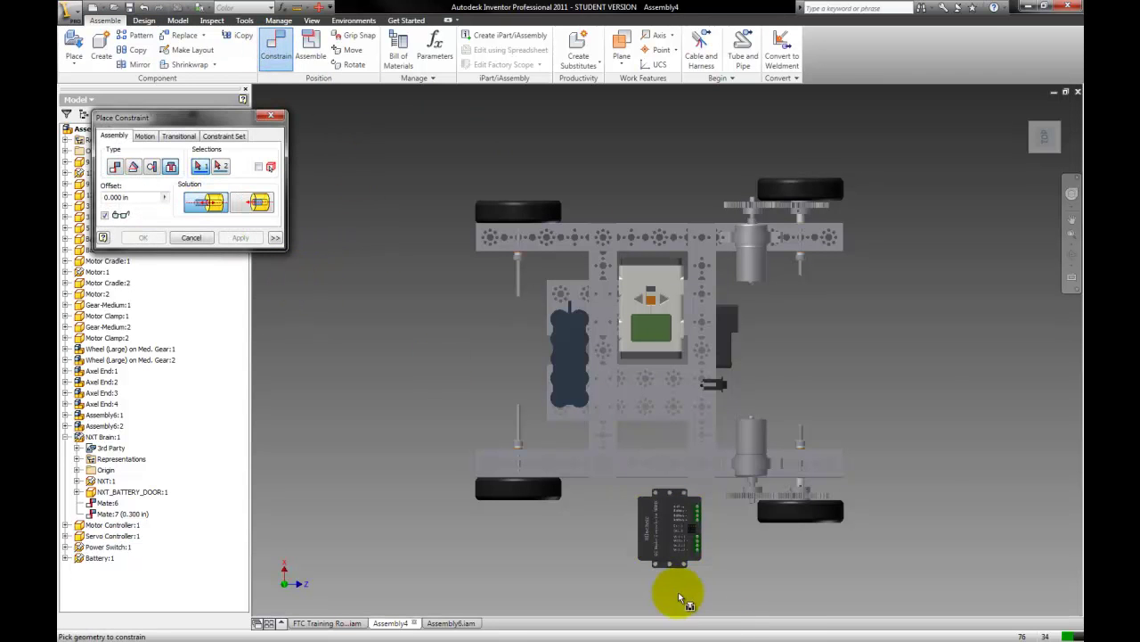
scroll(678, 595, "down", 2)
left_click(669, 549)
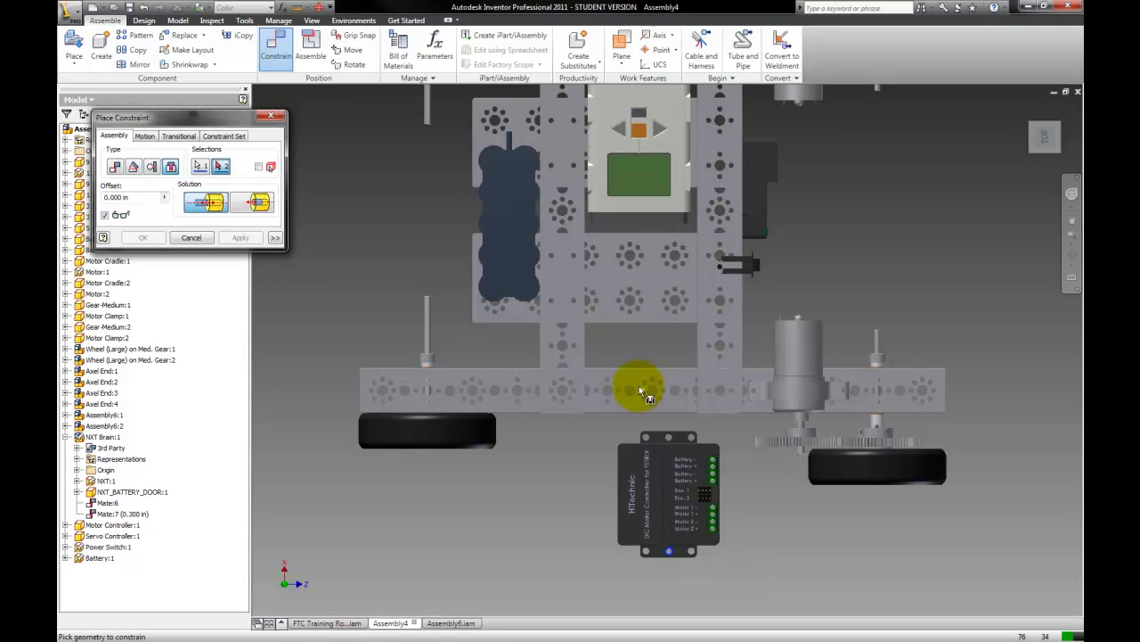
left_click(628, 247)
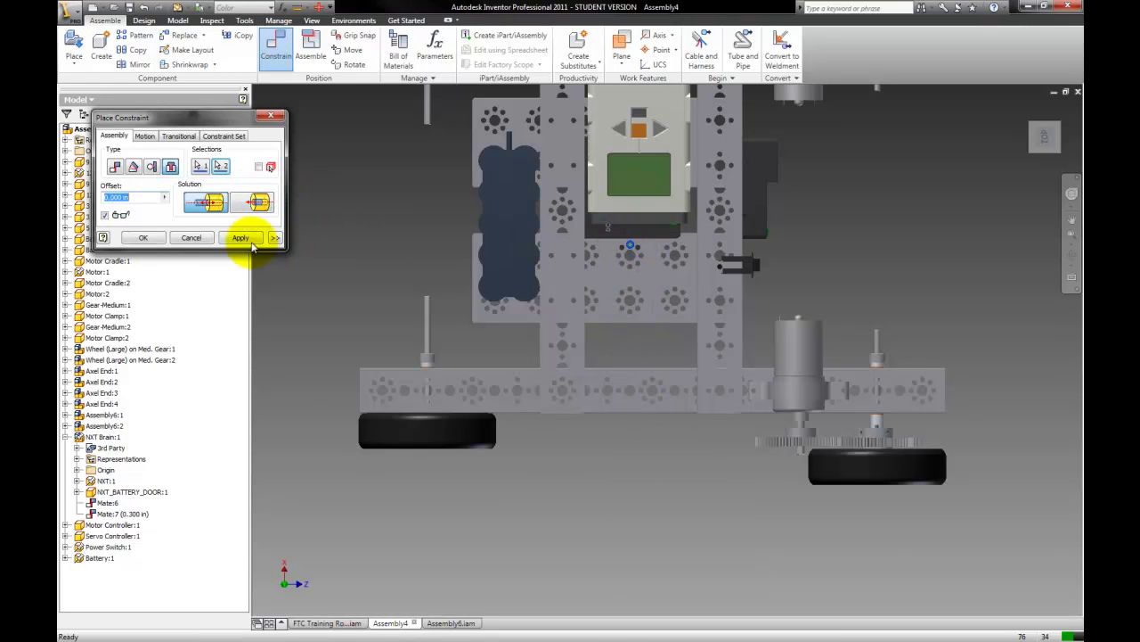
left_click(191, 237)
Rotate the motor controller lengthwise between the frame rails and return to the home view.
left_click_drag(653, 228, 568, 293)
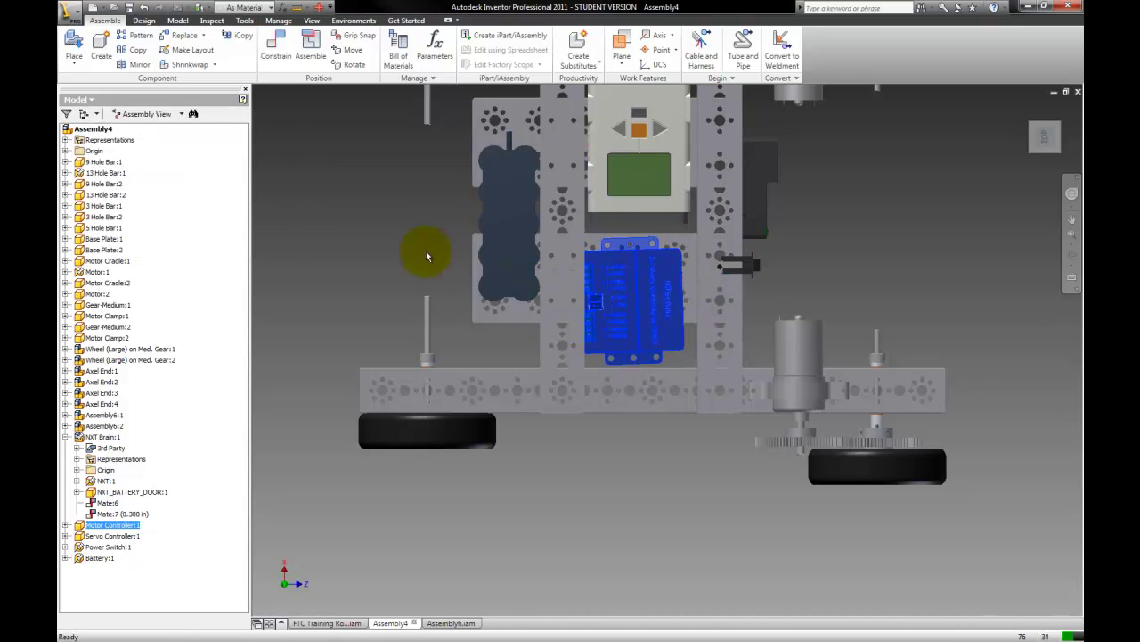
left_click(427, 256)
left_click_drag(664, 301, 661, 297)
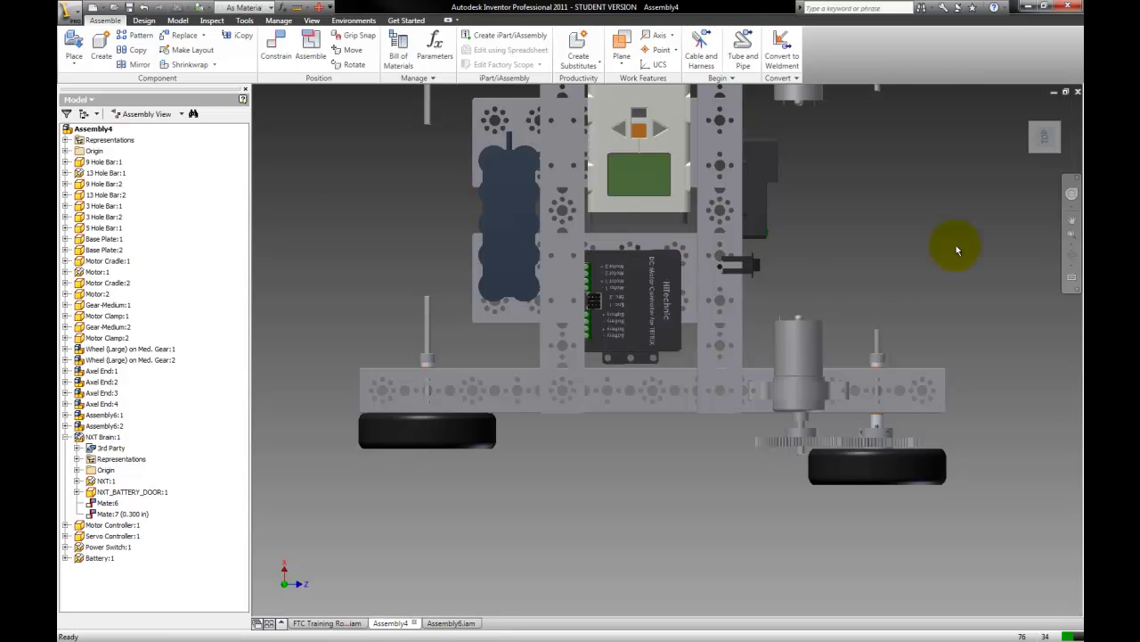
left_click(1058, 140)
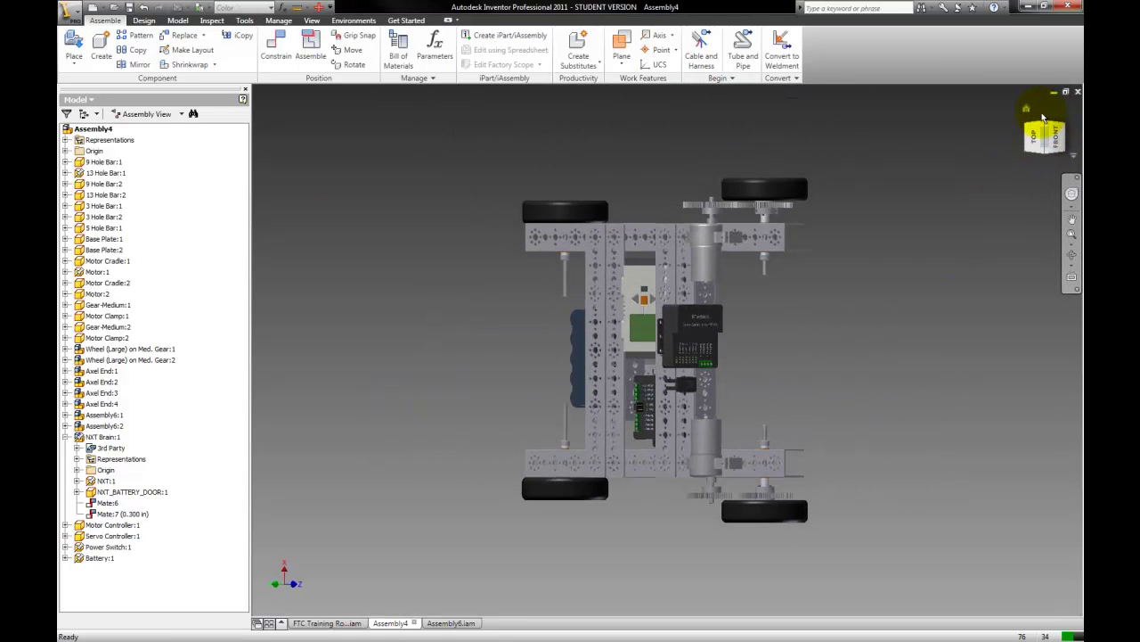
left_click(1030, 111)
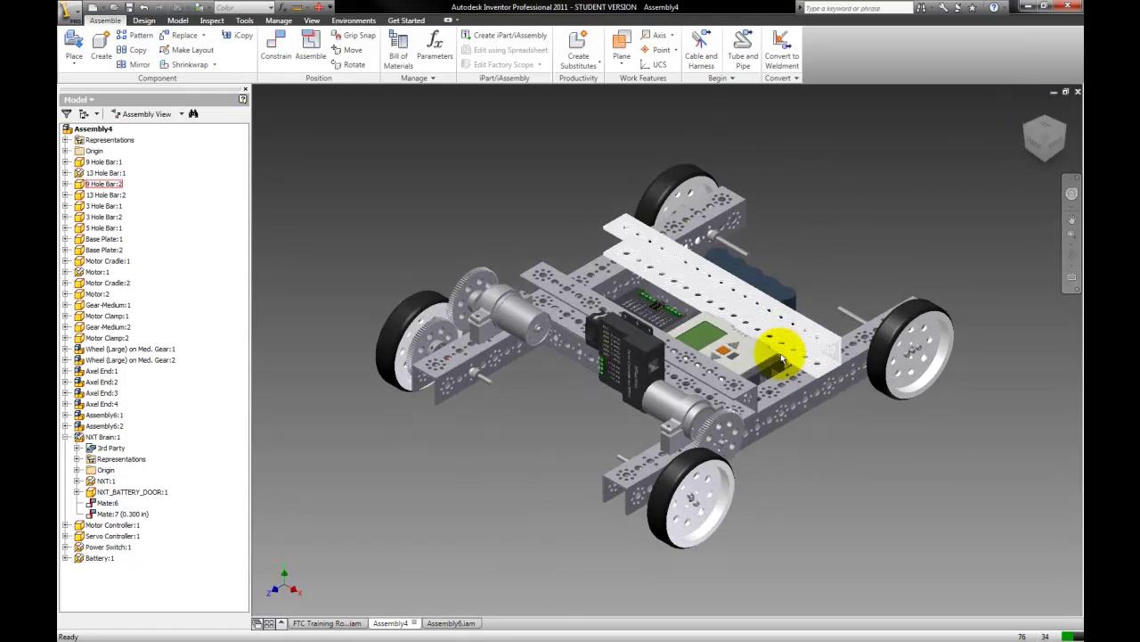